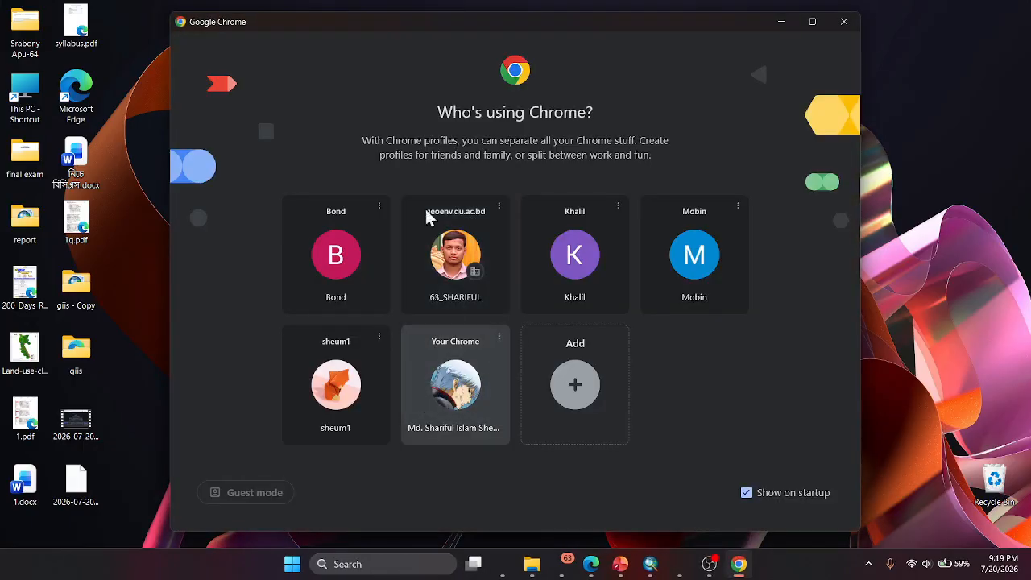
# - Open the "Your Chrome" browser profile, search Google for "cumilla administration map" and maximize the window
pyautogui.click(435, 389)
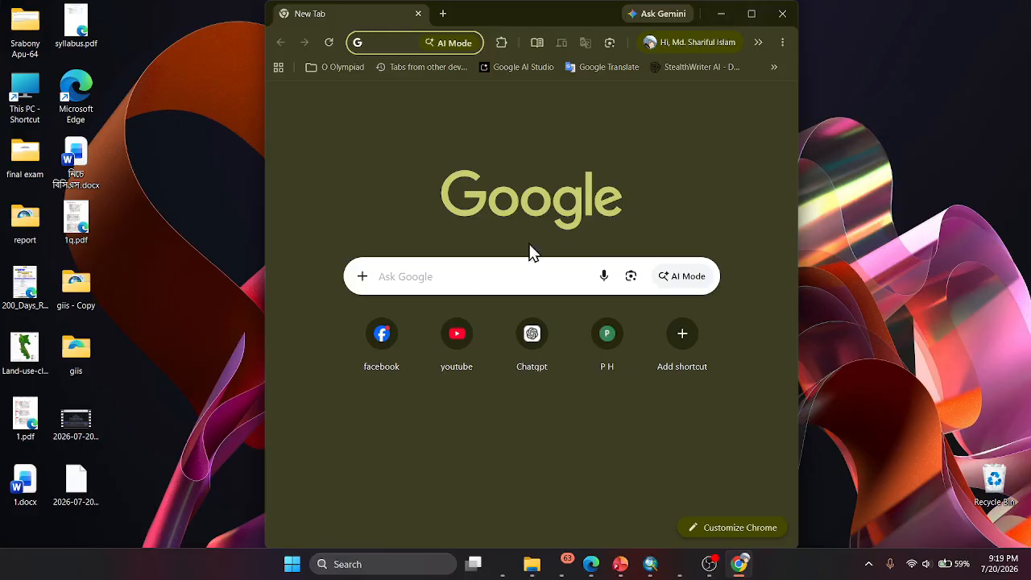
pyautogui.click(465, 281)
pyautogui.write('cumilllad')
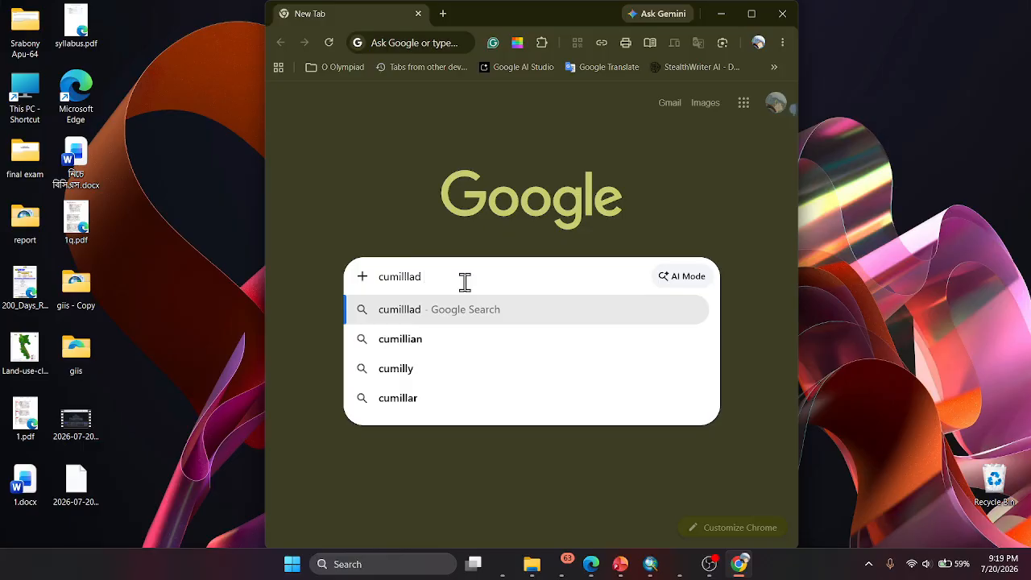
pyautogui.press('BackSpace')
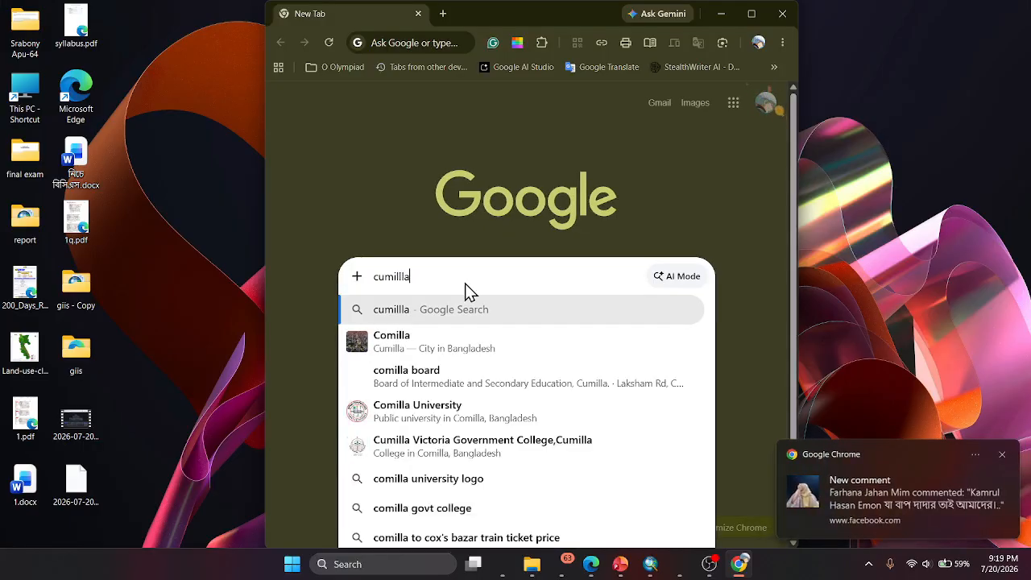
pyautogui.press('BackSpace')
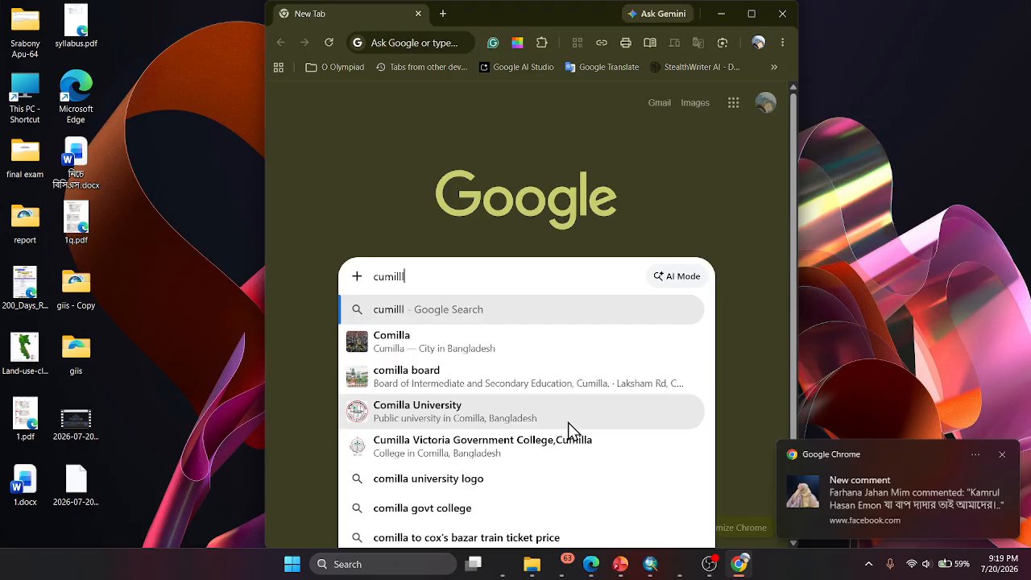
pyautogui.press('BackSpace')
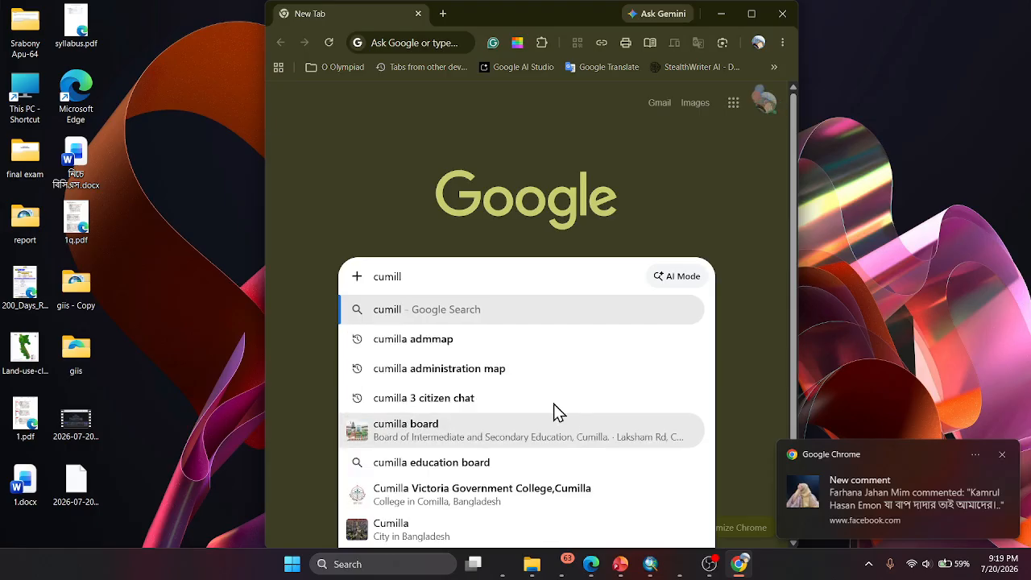
pyautogui.click(495, 369)
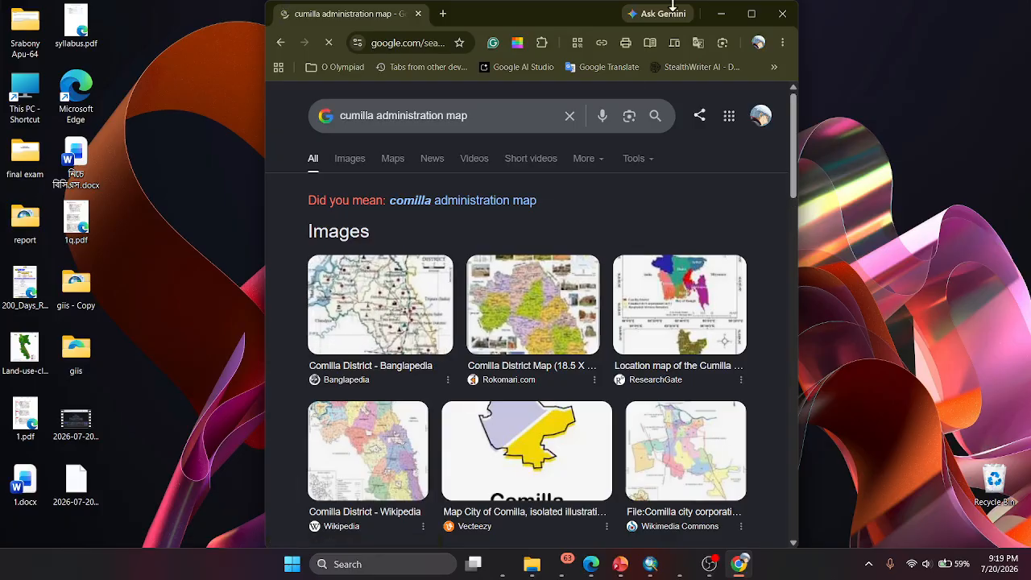
pyautogui.click(751, 13)
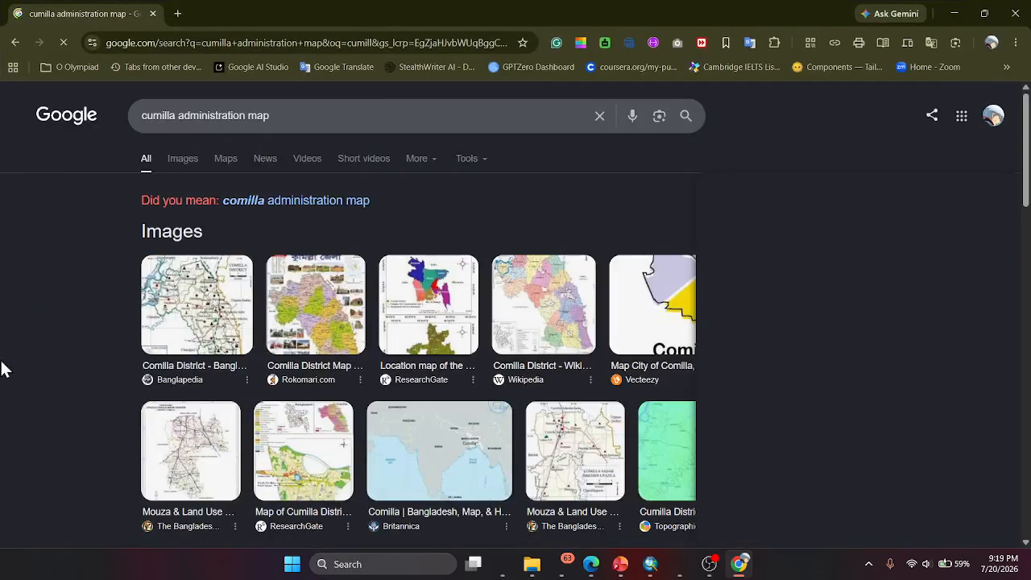
# - Open the Banglapedia page behind the Comilla District map result and find the district map on it
pyautogui.click(196, 304)
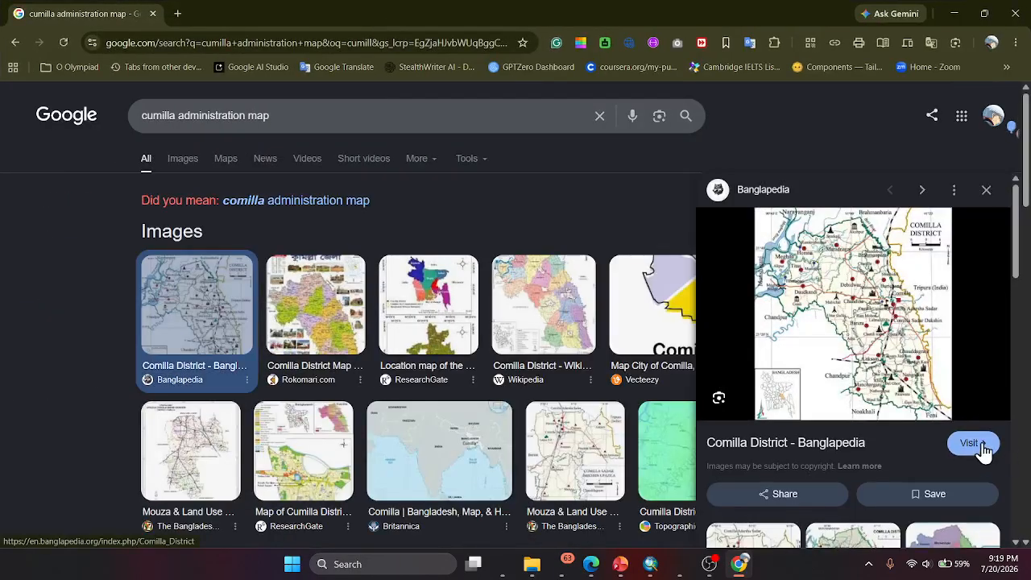
pyautogui.click(981, 448)
pyautogui.scroll(-15, 442, 355)
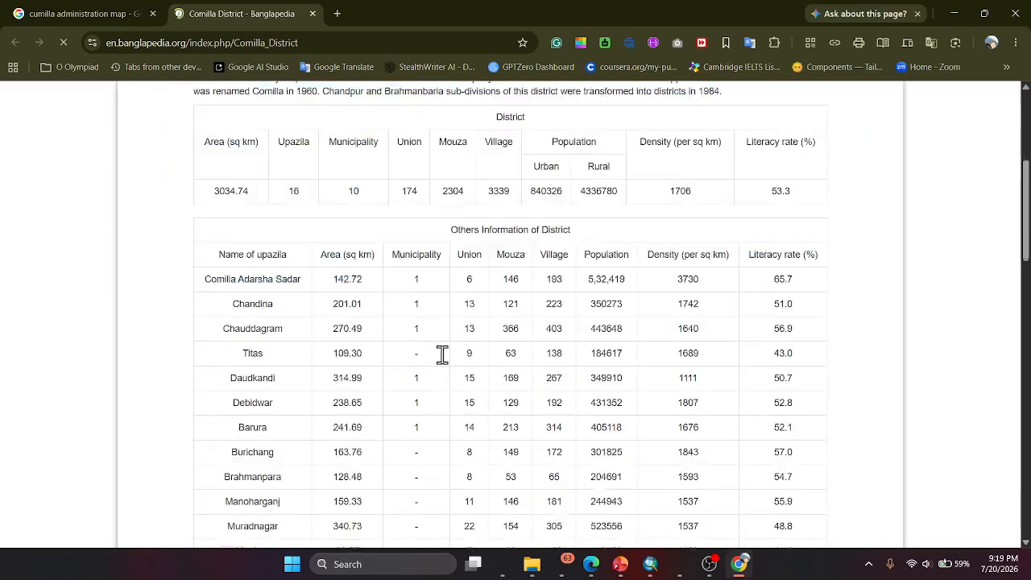
pyautogui.scroll(-2, 442, 354)
pyautogui.scroll(4, 569, 269)
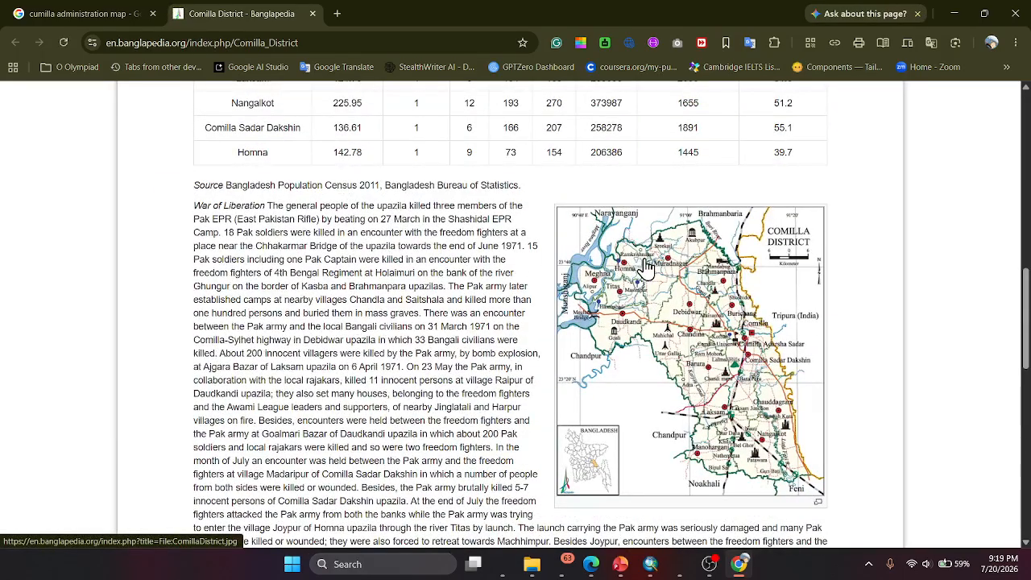
# - Save the district map image as ComillaDistrict.jpg in a new Desktop folder named georeferencing, and close the browser
pyautogui.rightClick(647, 268)
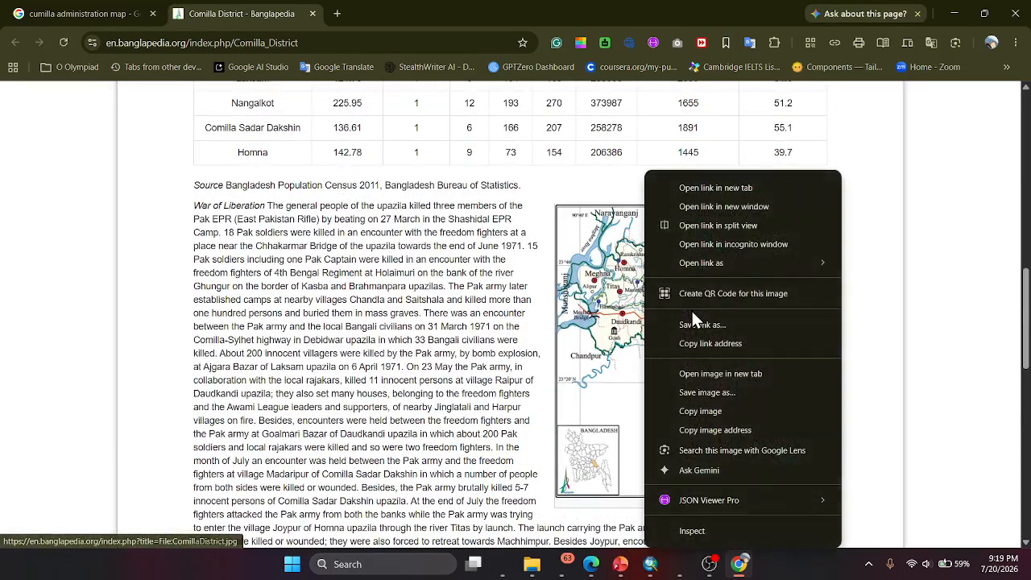
pyautogui.click(723, 393)
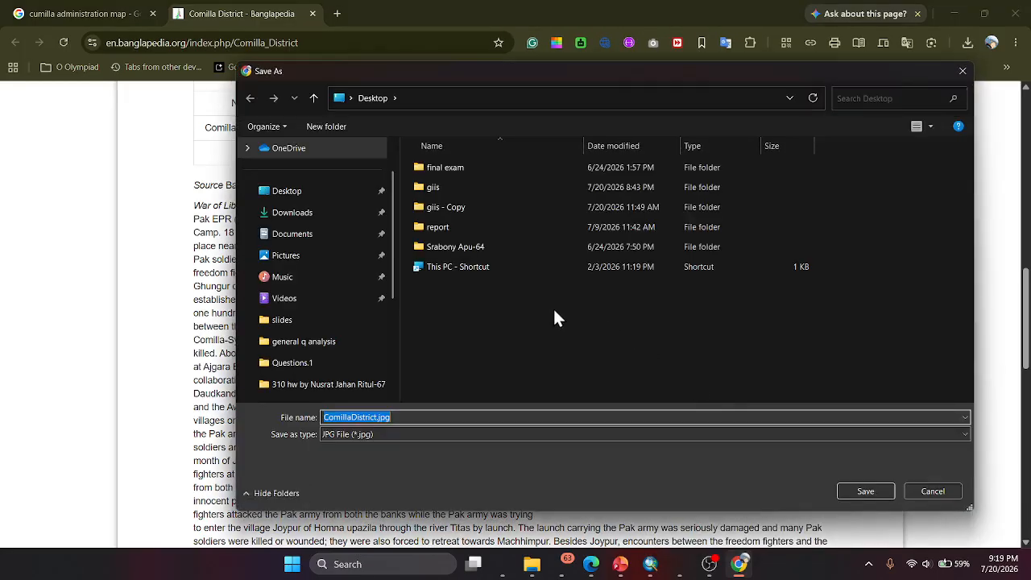
pyautogui.click(273, 193)
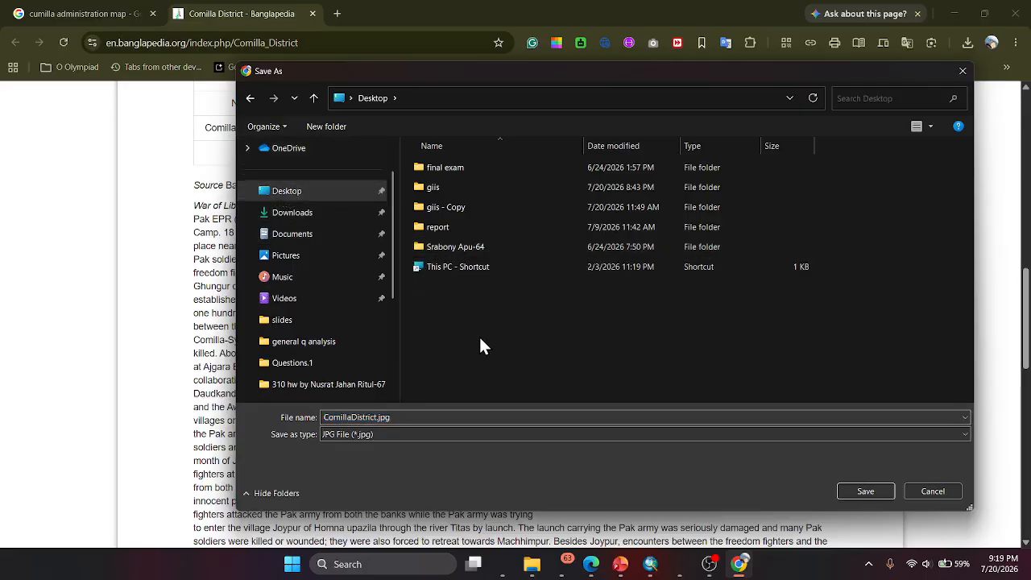
pyautogui.hotkey('ctrl', 'shift', 'n')
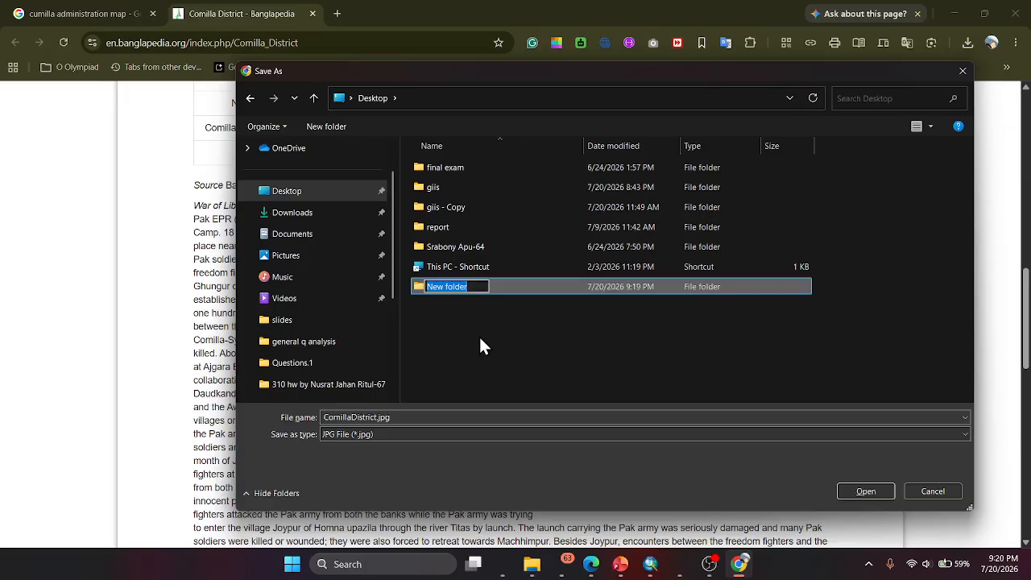
pyautogui.write('georeferencing')
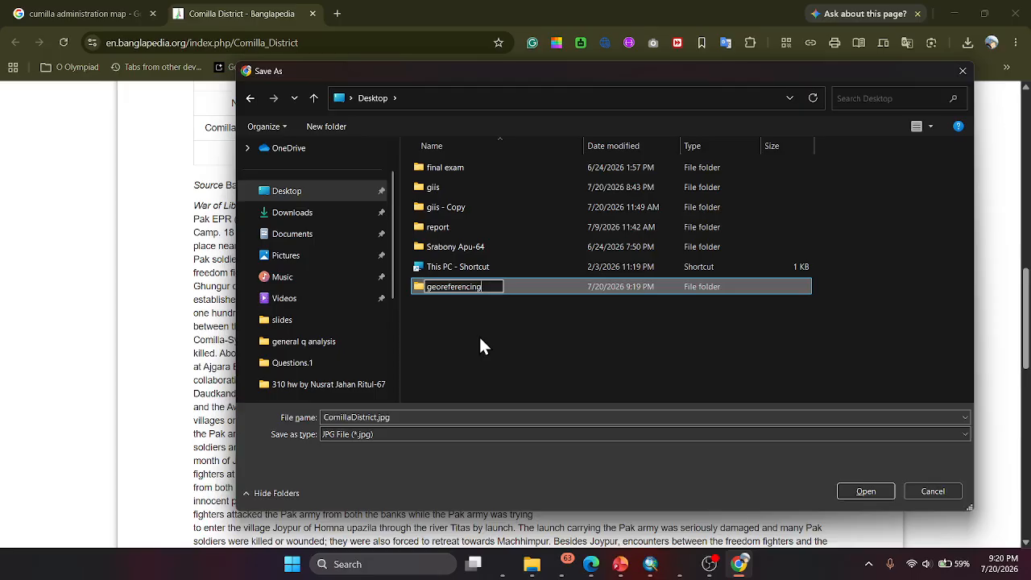
pyautogui.press('Return')
pyautogui.press('Return')
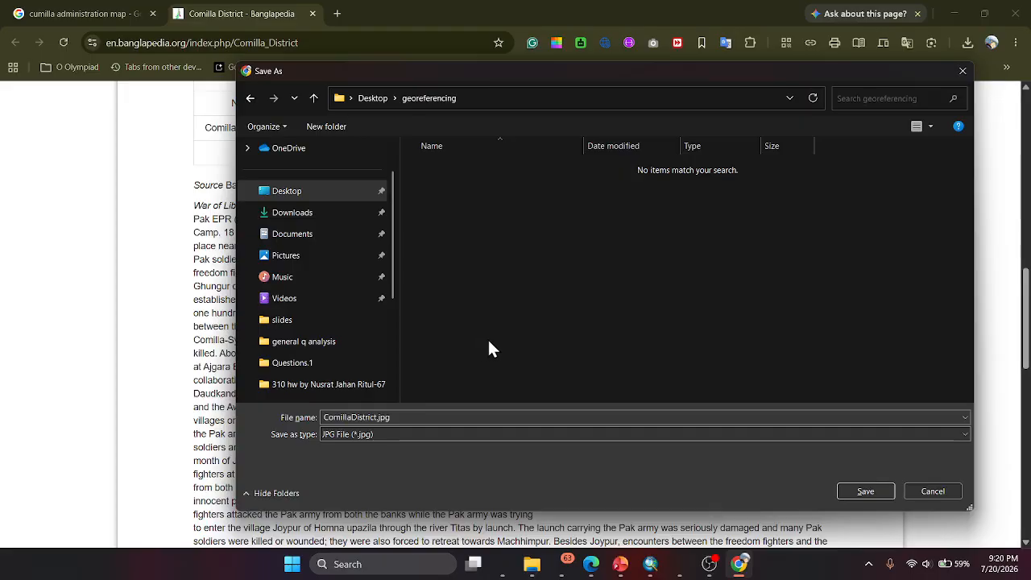
pyautogui.click(861, 492)
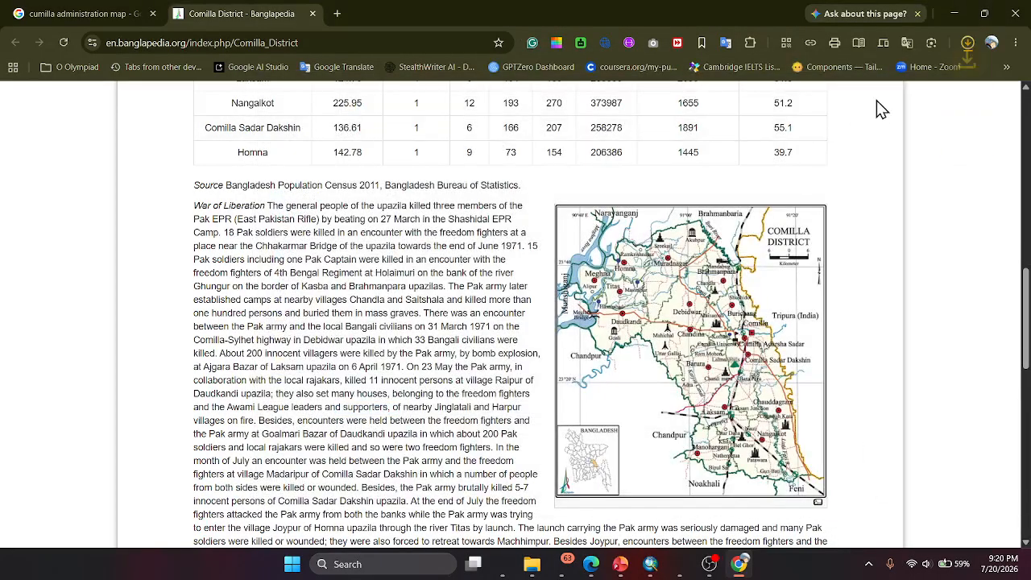
pyautogui.click(1015, 14)
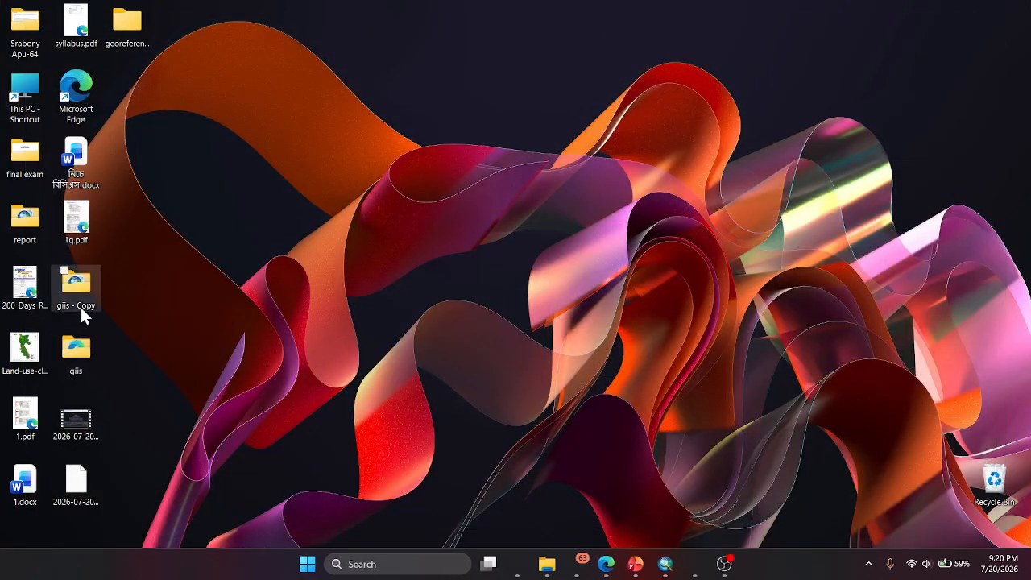
# - View the saved ComillaDistrict.jpg from the georeferencing folder on the Desktop, and minimize the image viewer
pyautogui.doubleClick(141, 20)
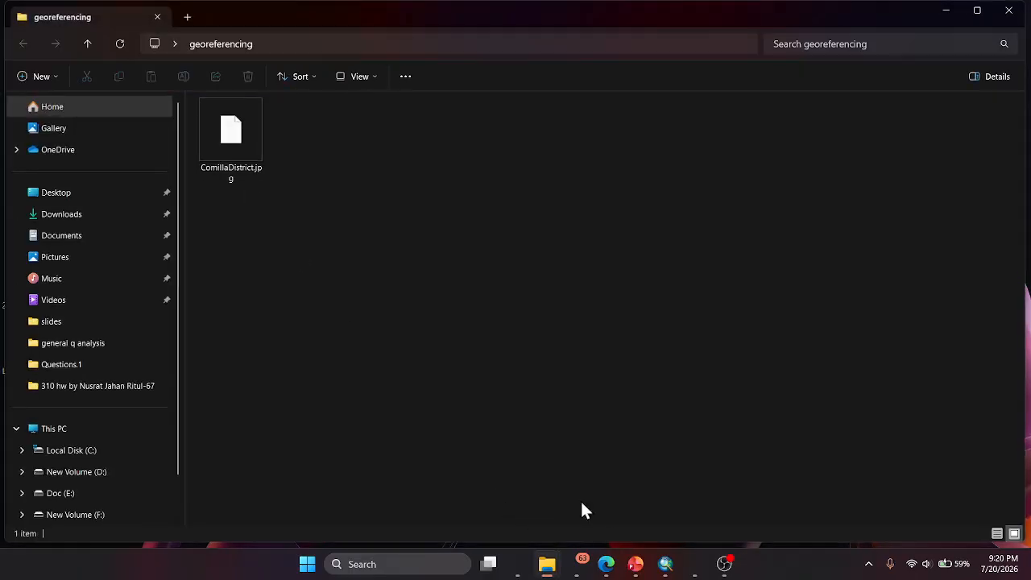
pyautogui.doubleClick(241, 147)
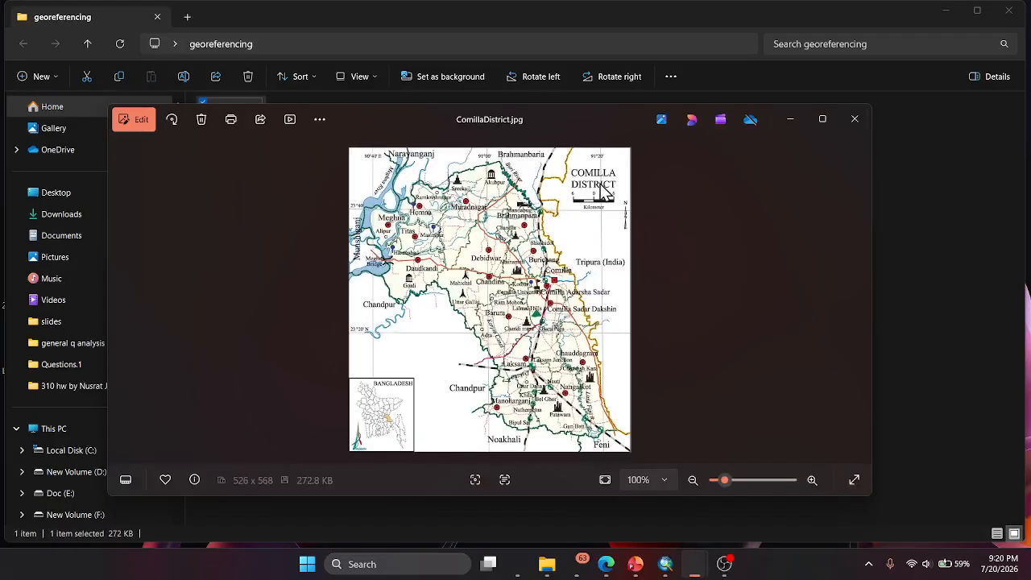
pyautogui.click(790, 119)
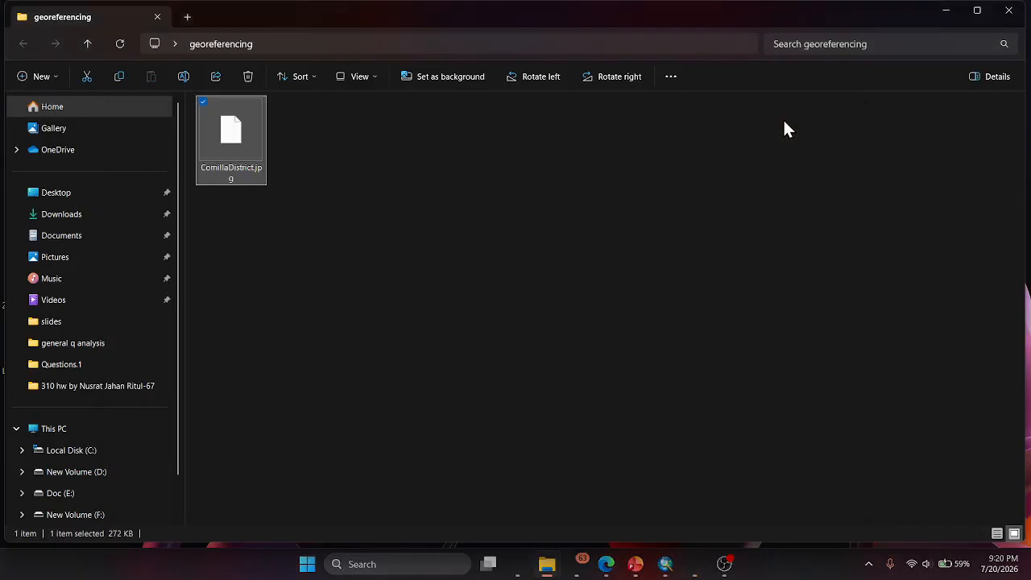
# - Switch to ArcMap and, while adding data, connect to the georeferencing folder on the Desktop
pyautogui.click(665, 563)
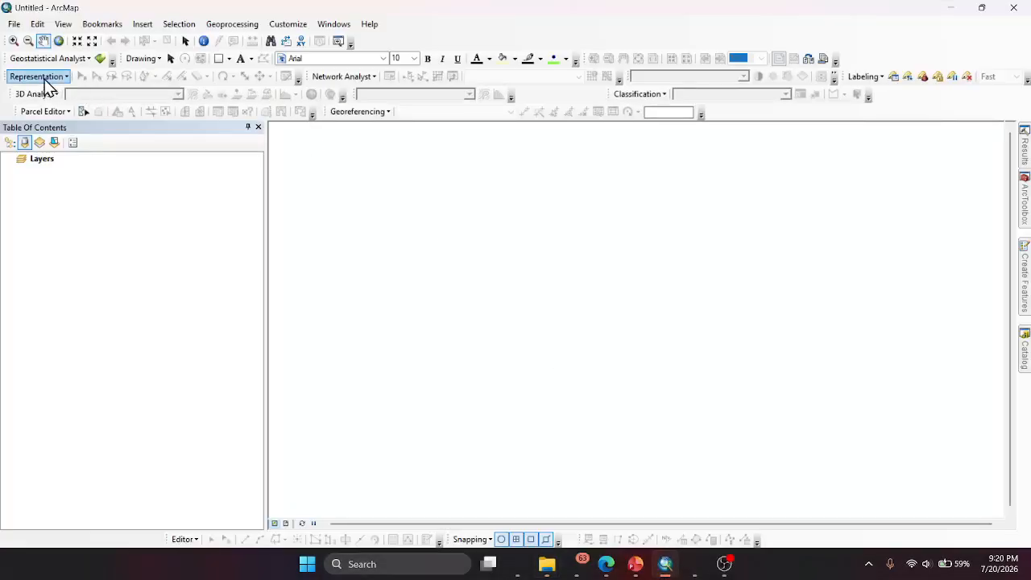
pyautogui.click(14, 24)
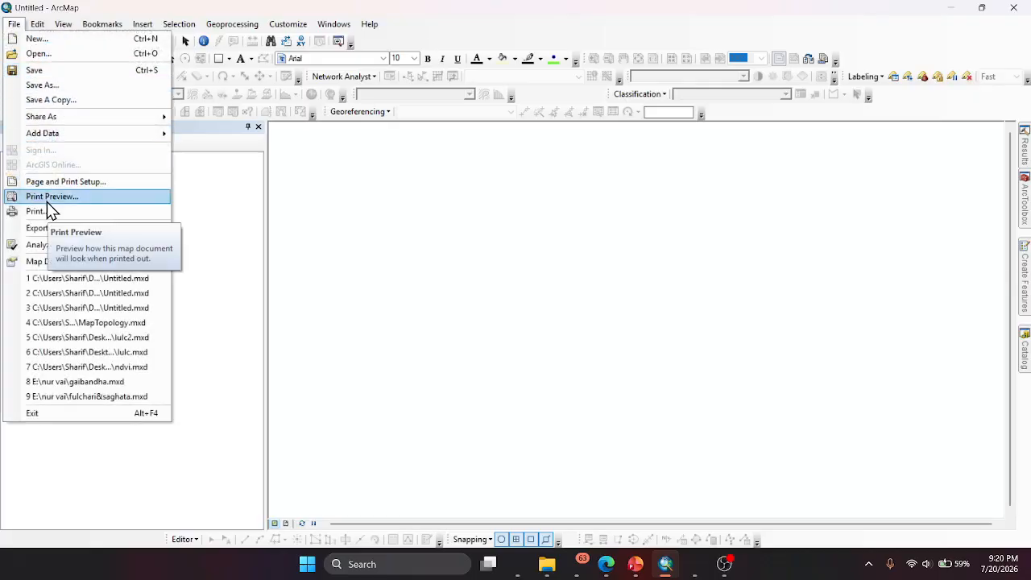
pyautogui.moveTo(61, 134)
pyautogui.click(202, 135)
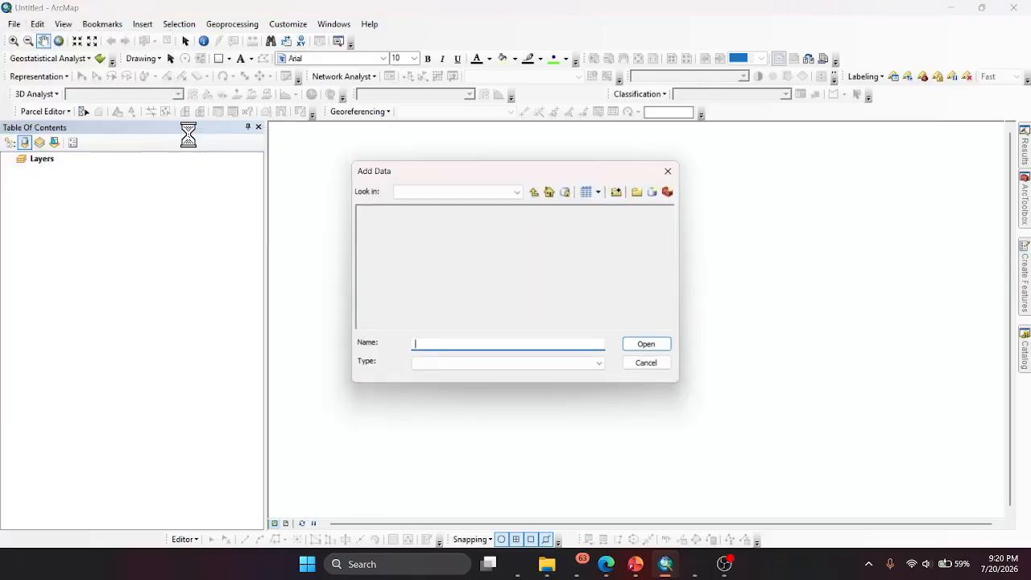
pyautogui.click(617, 193)
pyautogui.click(437, 234)
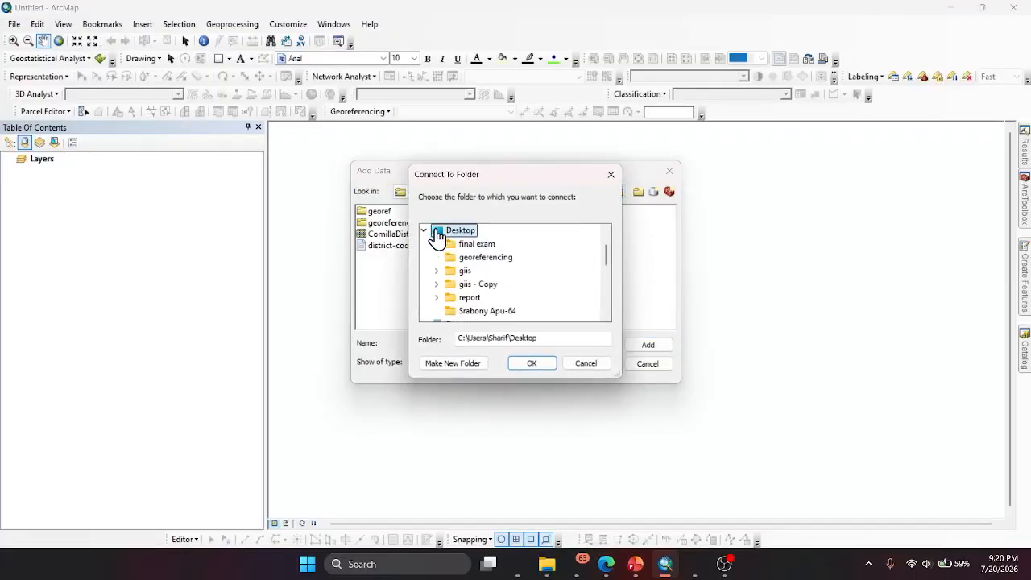
pyautogui.scroll(-1, 506, 305)
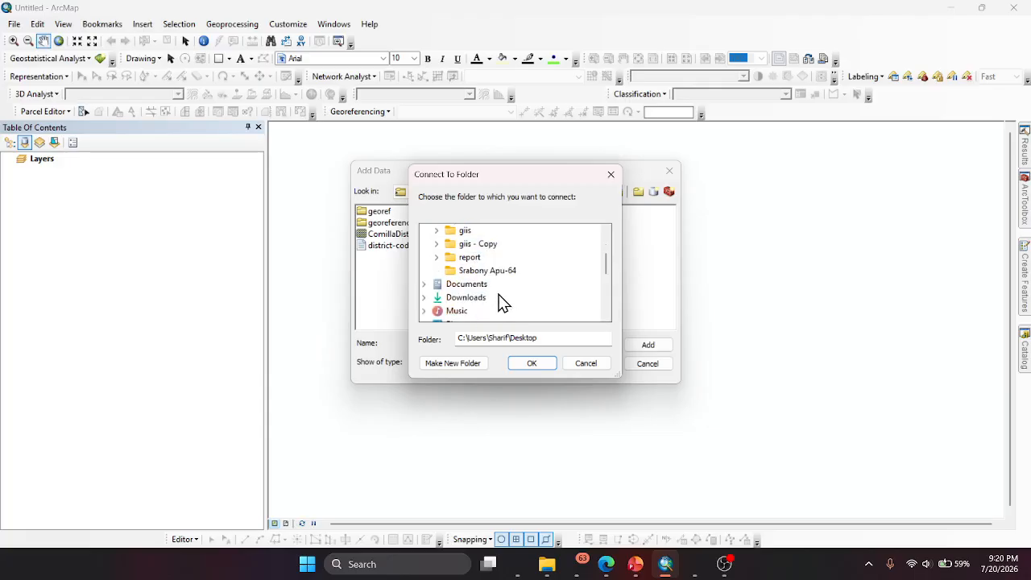
pyautogui.scroll(1, 500, 300)
pyautogui.click(483, 257)
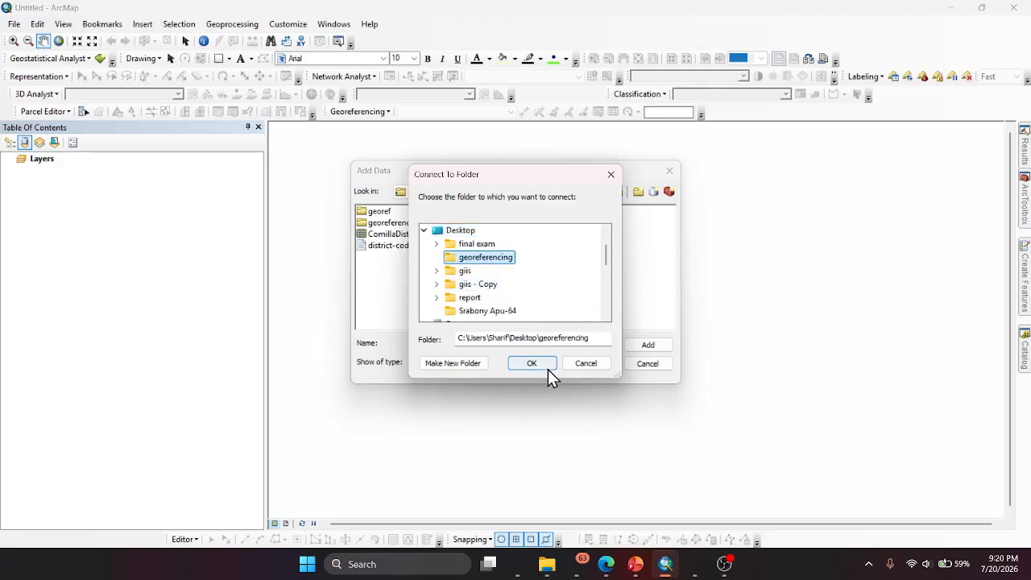
pyautogui.click(546, 366)
# - Add ComillaDistrict.jpg to the map as a layer and dismiss the spatial reference warning
pyautogui.click(411, 212)
pyautogui.click(633, 343)
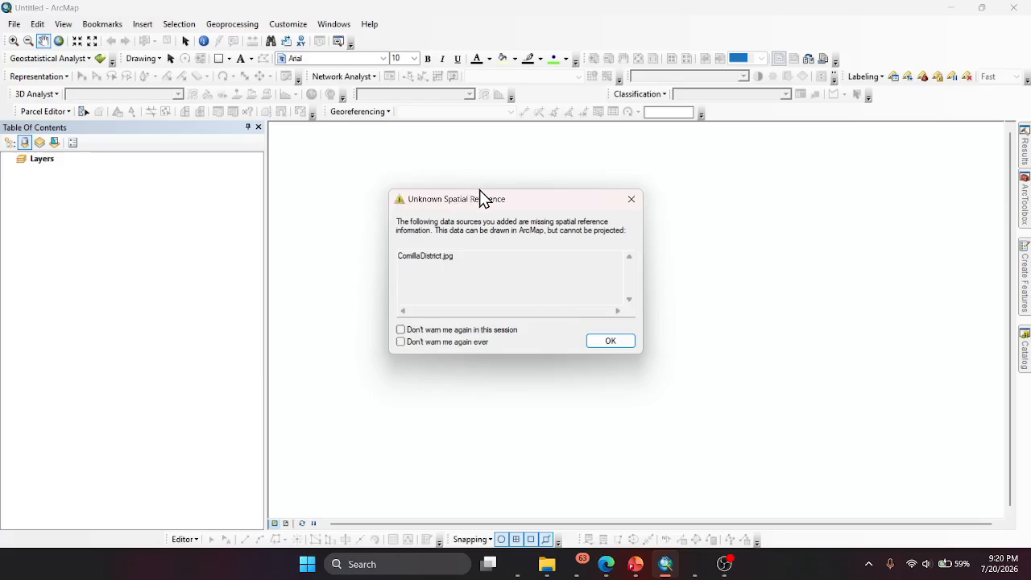
pyautogui.click(610, 342)
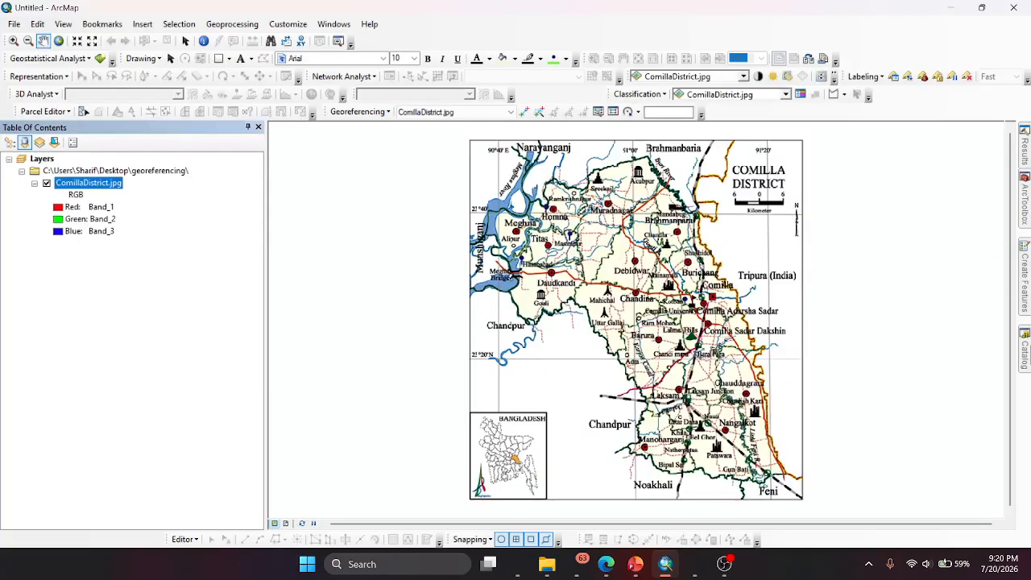
# - Assign the WGS 1984 UTM Zone 46N coordinate system to ComillaDistrict.jpg in the Desktop georeferencing folder through its raster dataset properties
pyautogui.click(1024, 348)
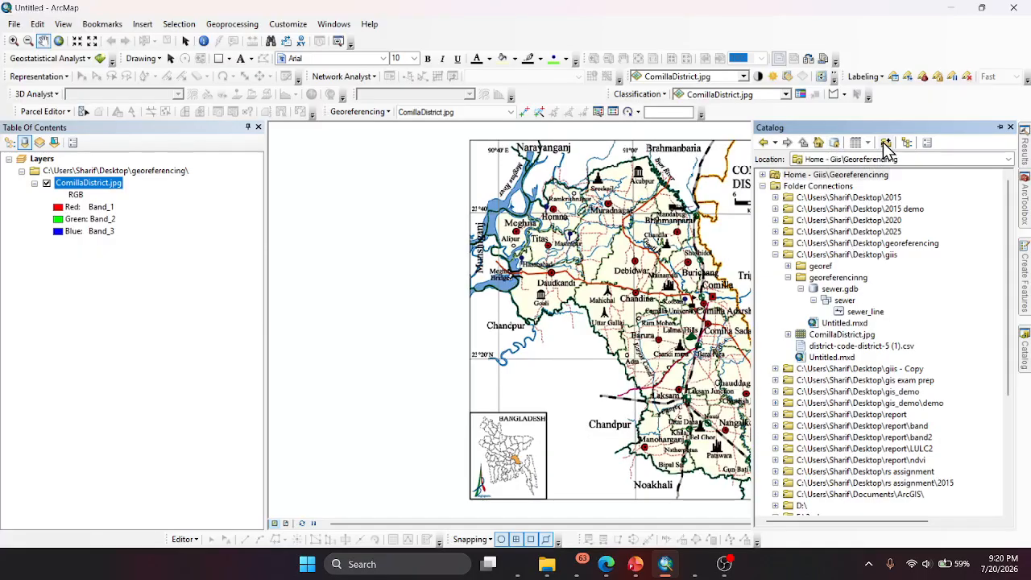
pyautogui.click(775, 243)
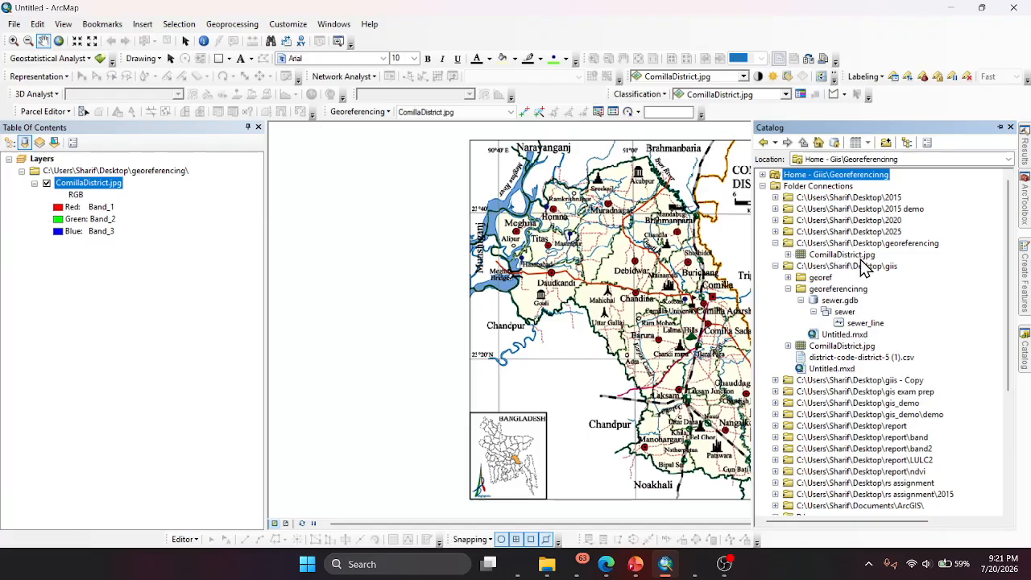
pyautogui.rightClick(846, 260)
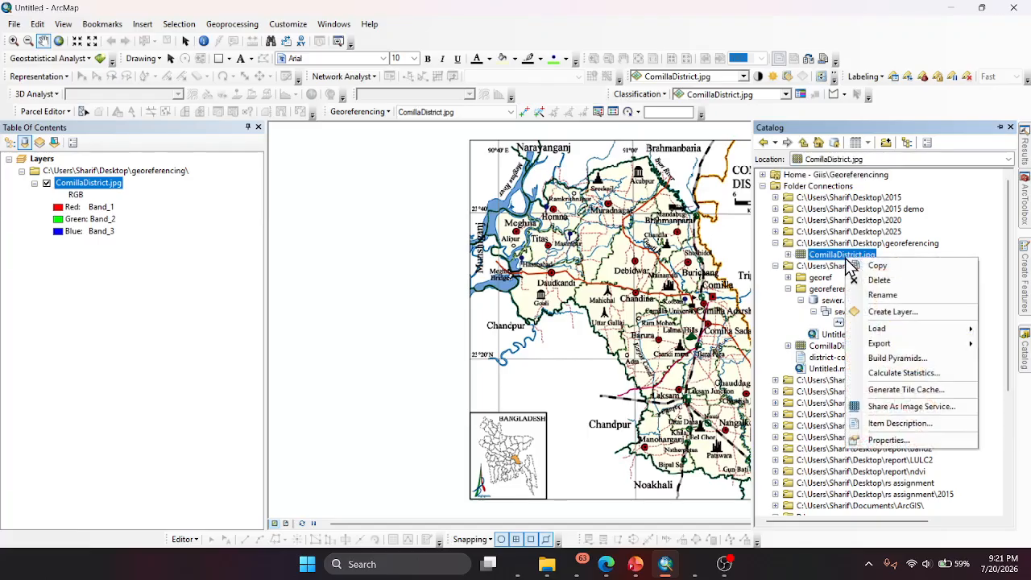
pyautogui.click(886, 439)
pyautogui.scroll(-5, 612, 265)
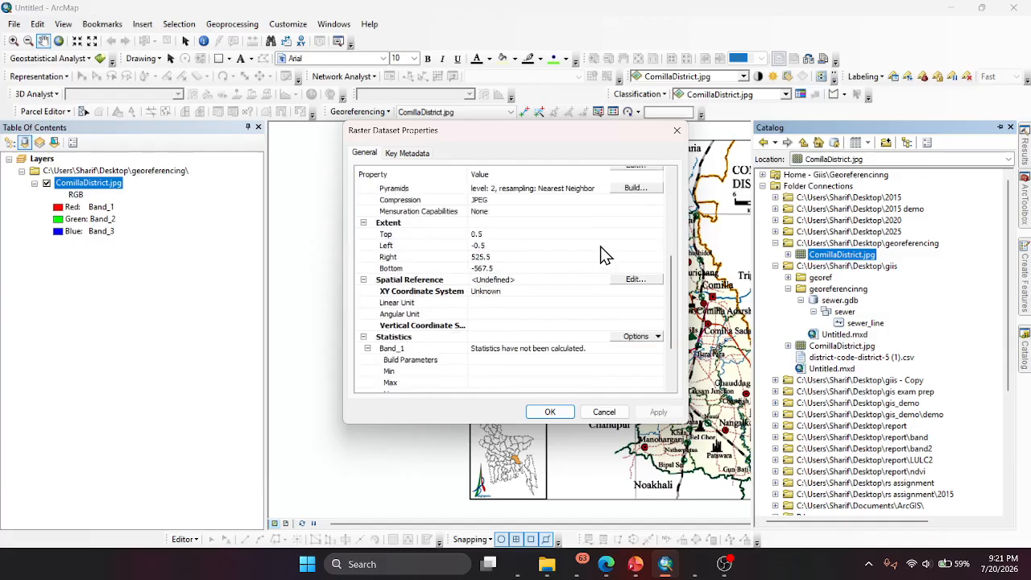
pyautogui.scroll(-2, 509, 254)
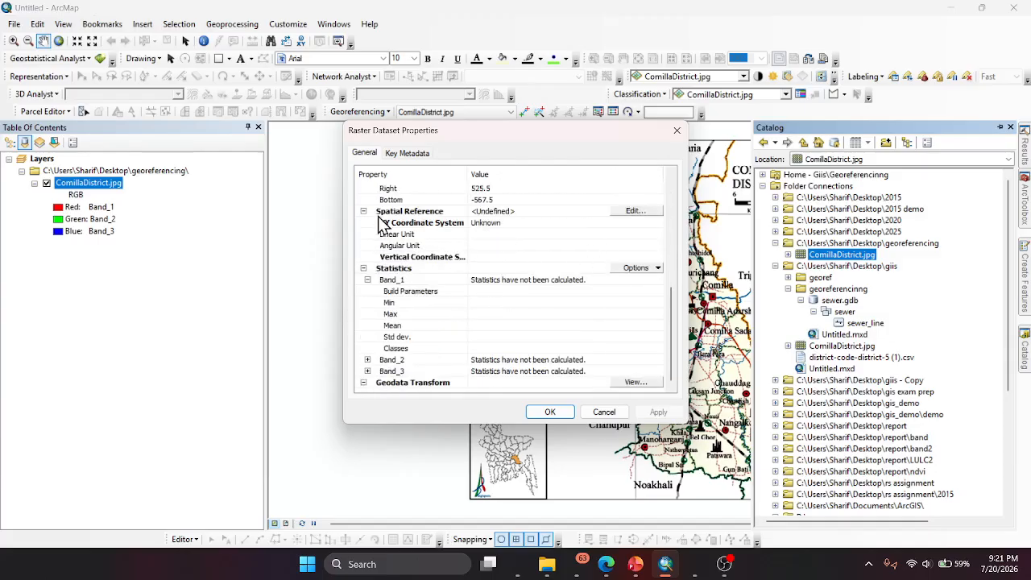
pyautogui.click(621, 211)
pyautogui.click(428, 189)
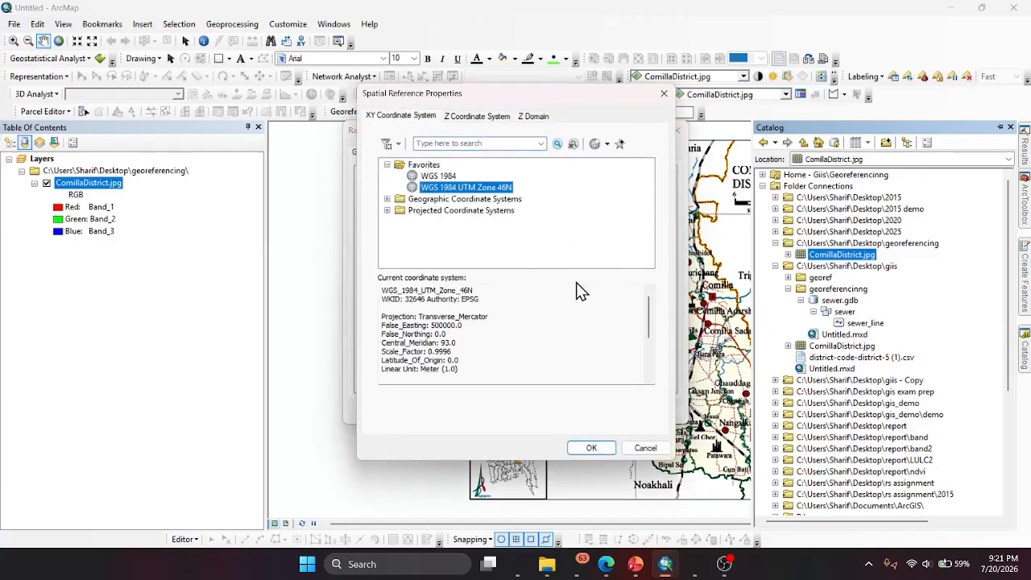
pyautogui.click(595, 448)
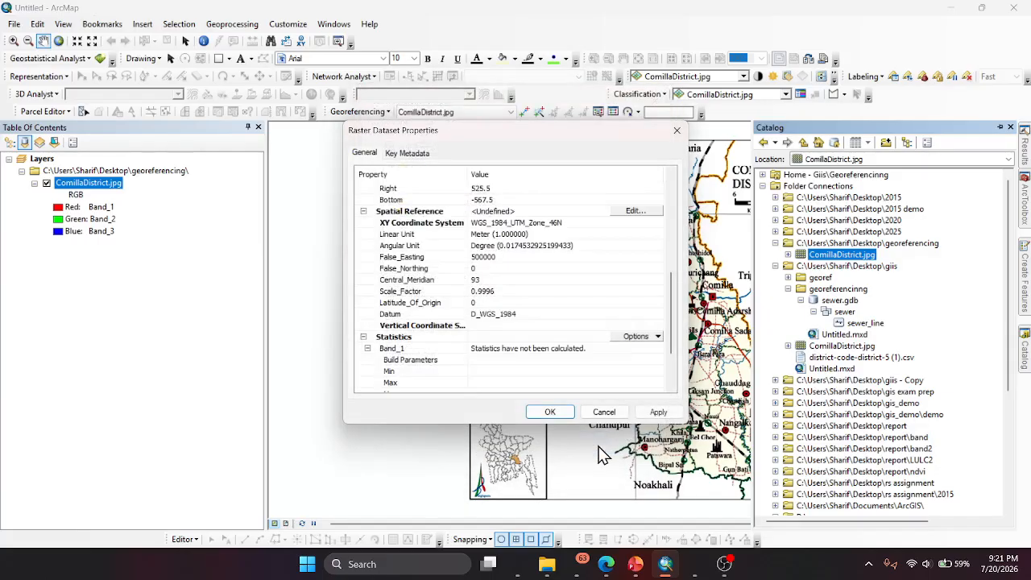
pyautogui.click(550, 411)
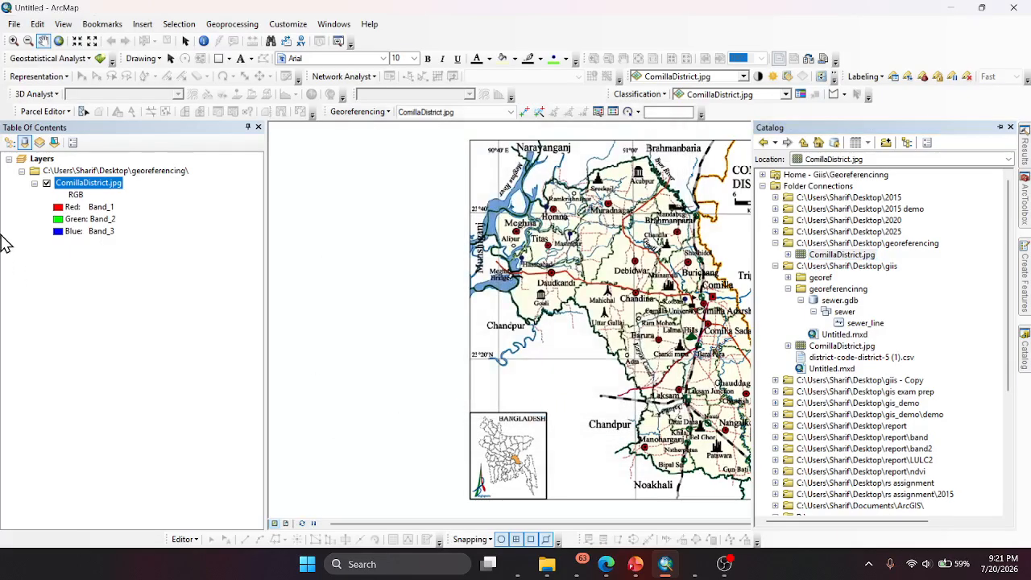
# - Remove the georeferencing folder source with its ComillaDistrict.jpg layer from the map
pyautogui.click(90, 174)
pyautogui.rightClick(90, 175)
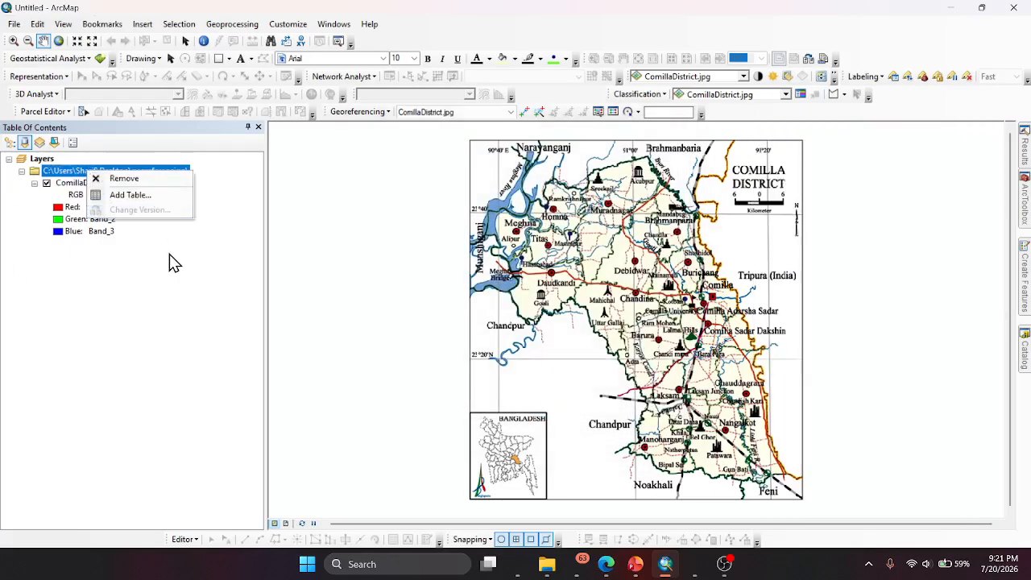
pyautogui.click(138, 178)
# - Add ComillaDistrict.jpg from the Desktop georeferencing folder back to the map out of the Catalog, and close the Catalog
pyautogui.click(1025, 350)
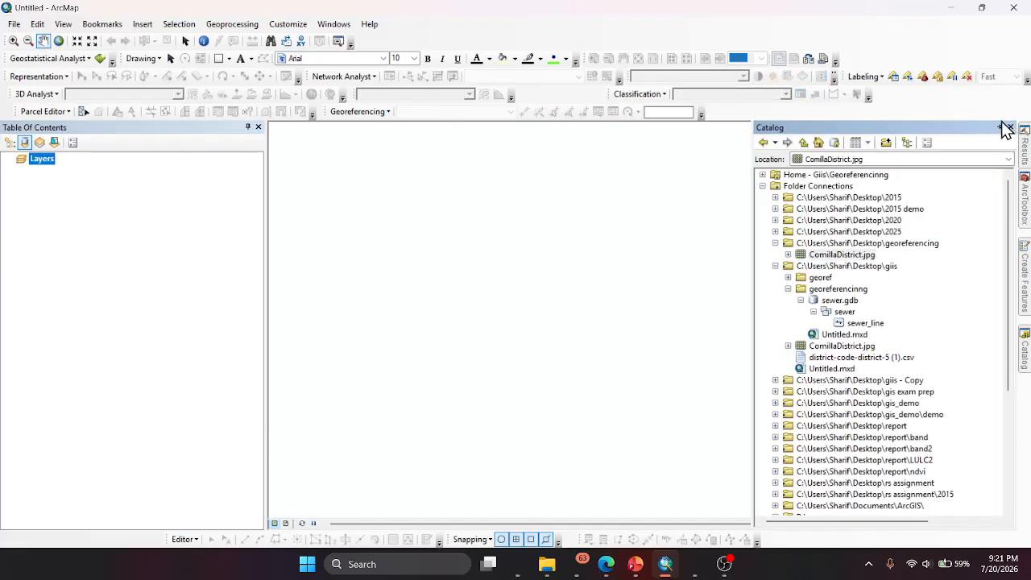
pyautogui.click(1000, 128)
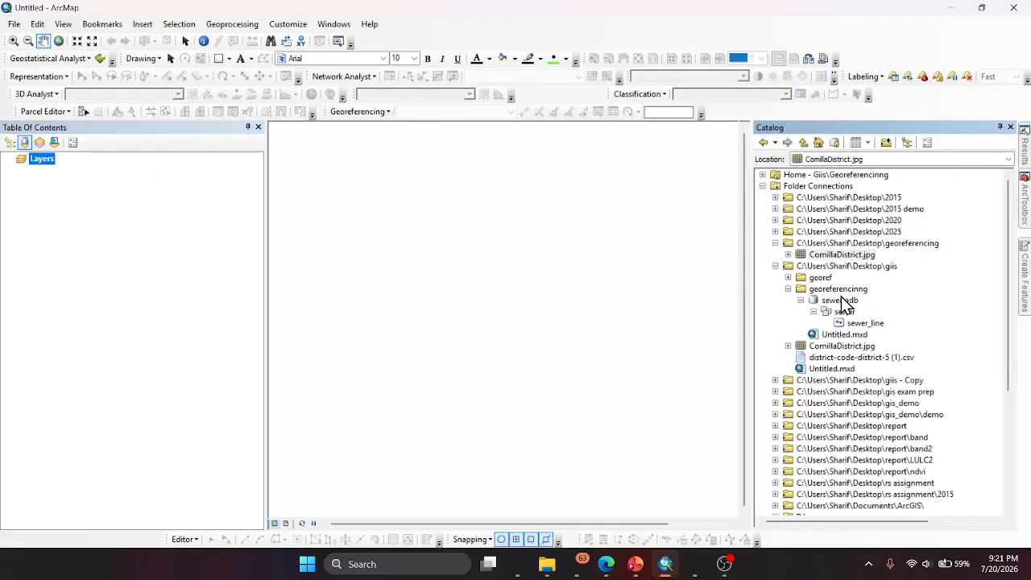
pyautogui.click(775, 265)
pyautogui.click(838, 254)
pyautogui.moveTo(835, 268); pyautogui.dragTo(462, 258)
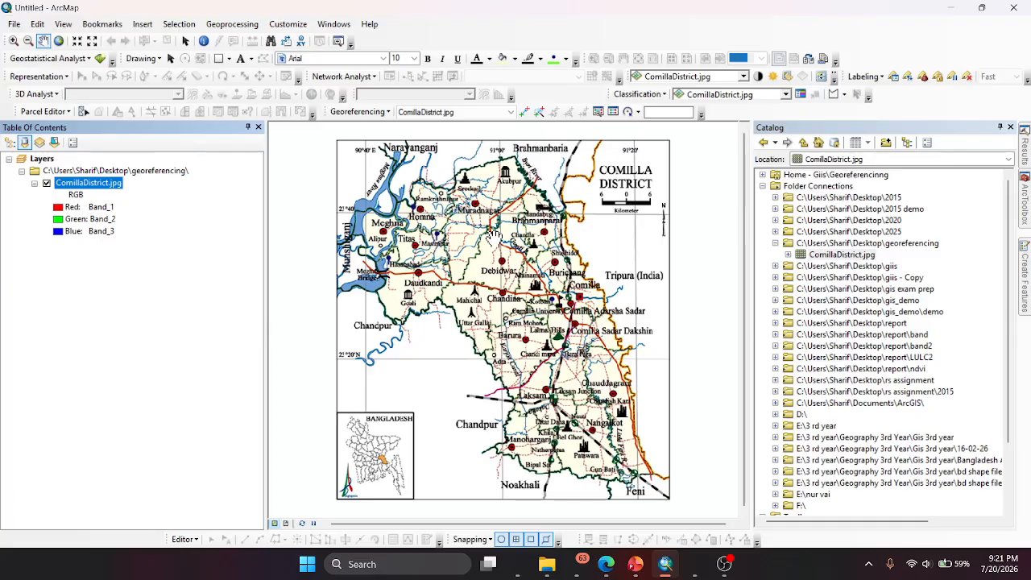
pyautogui.scroll(1, 354, 213)
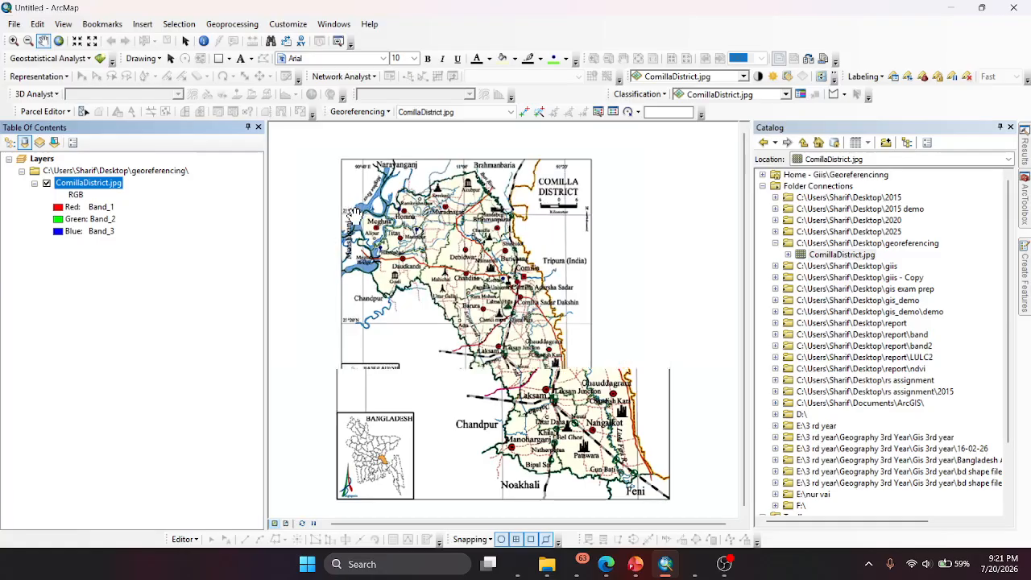
pyautogui.scroll(-4, 354, 214)
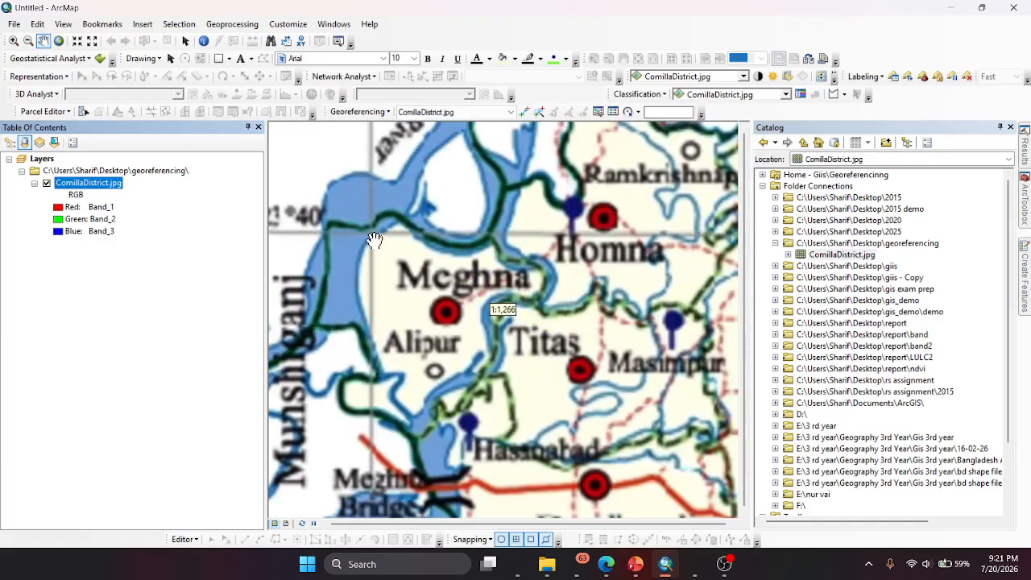
pyautogui.scroll(3, 374, 240)
pyautogui.scroll(-2, 378, 265)
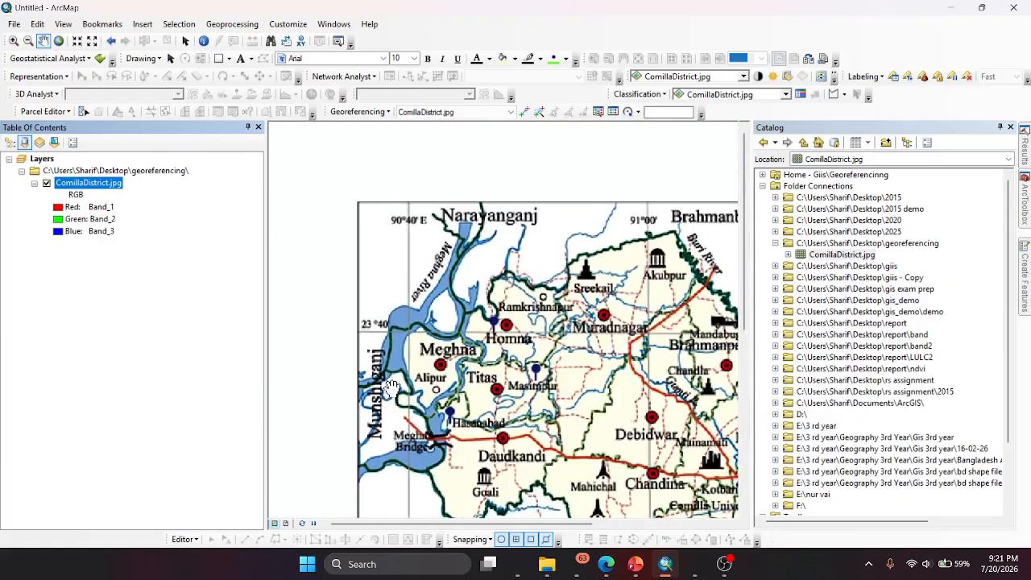
pyautogui.click(1010, 127)
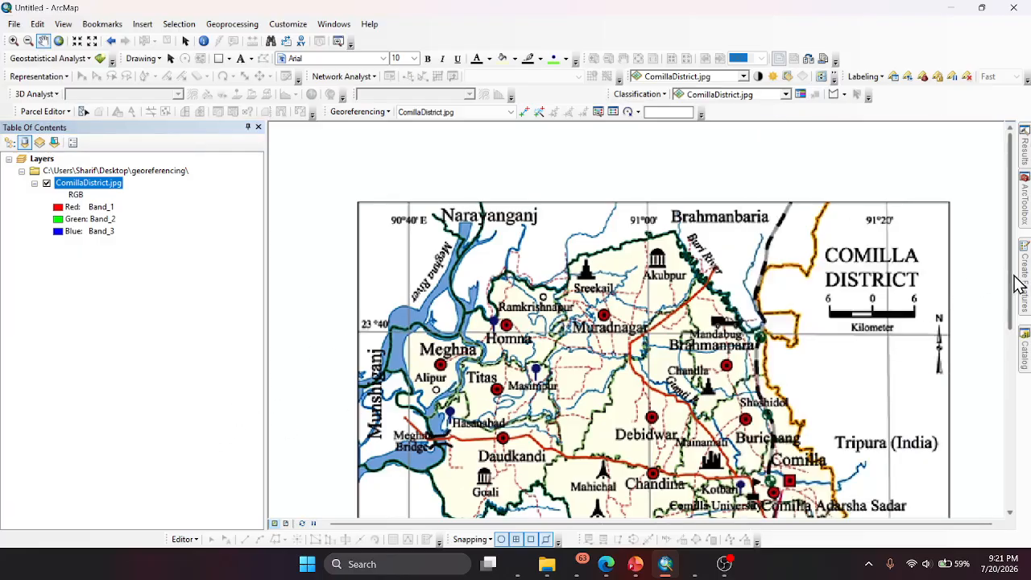
# - Switch to Copilot and note the northwest grid intersection's coordinates as 90 40 and 20 40 in an unsent message
pyautogui.moveTo(1013, 277); pyautogui.dragTo(1014, 301)
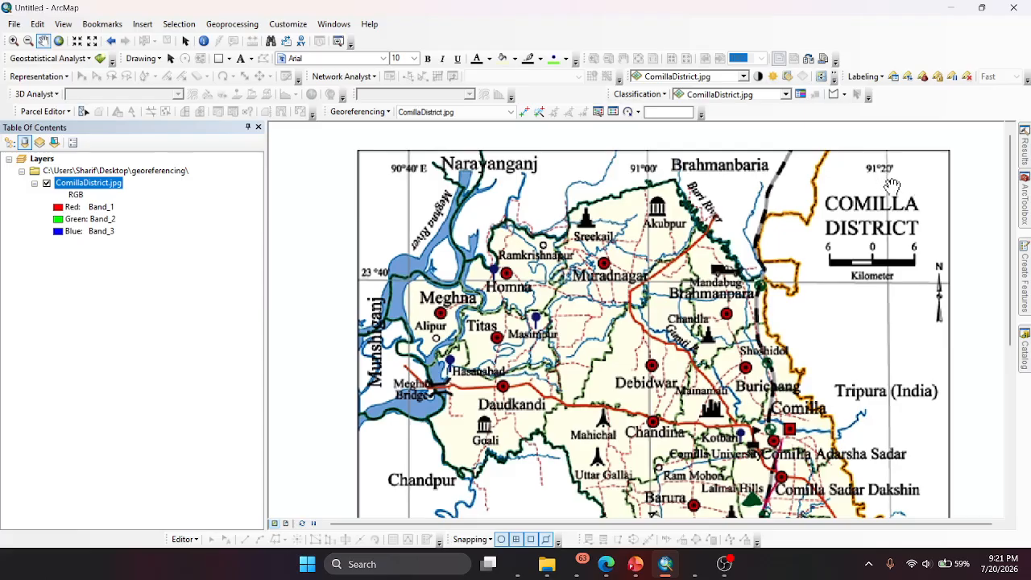
pyautogui.click(518, 563)
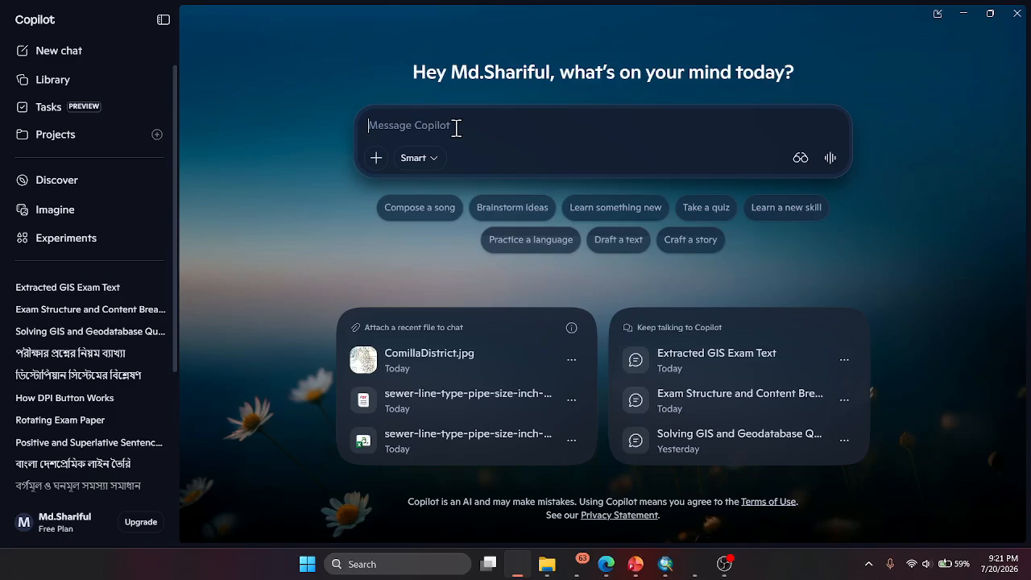
pyautogui.write('90 40    ')
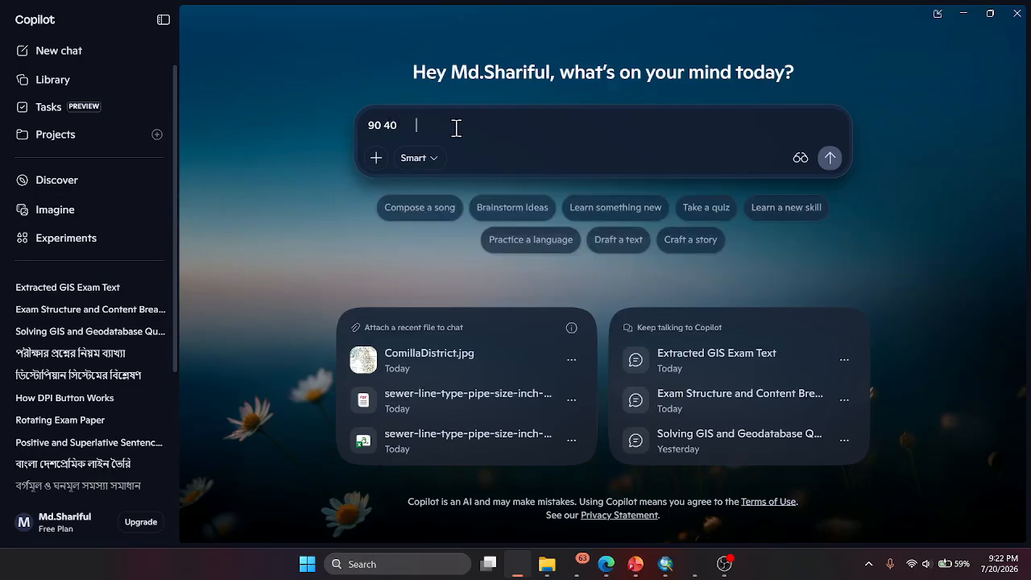
pyautogui.write('20 40')
# - Recheck the northwest latitude label in ArcMap and correct the noted latitude in Copilot to 23 40
pyautogui.click(616, 565)
pyautogui.click(616, 566)
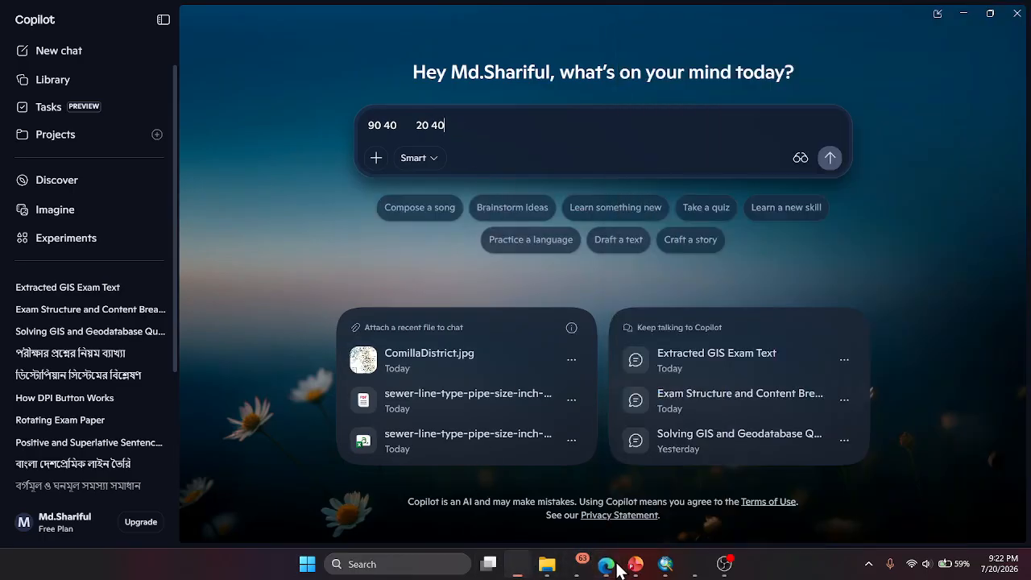
pyautogui.click(673, 568)
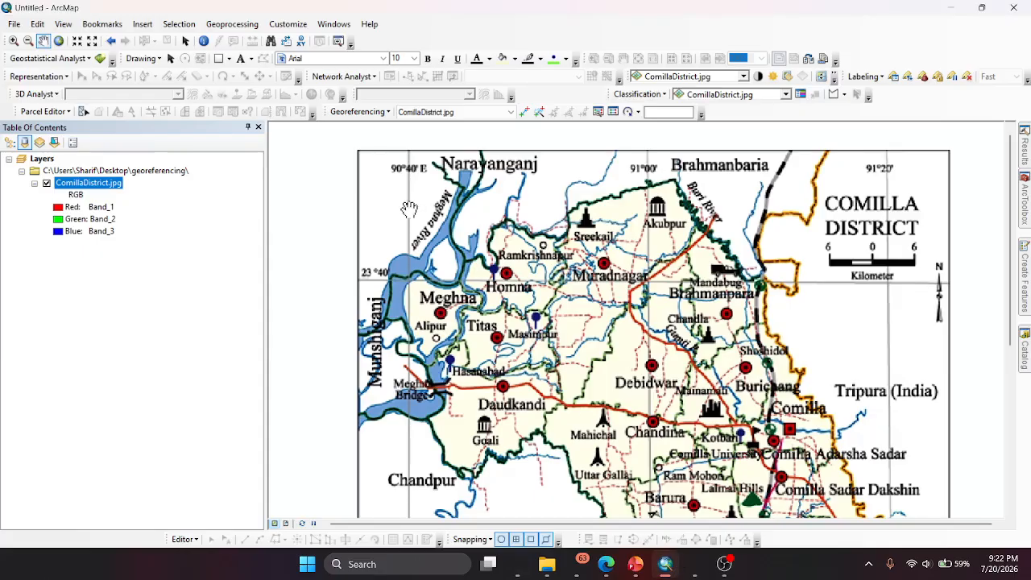
pyautogui.click(517, 564)
pyautogui.click(430, 124)
pyautogui.press('BackSpace')
pyautogui.write('3 40')
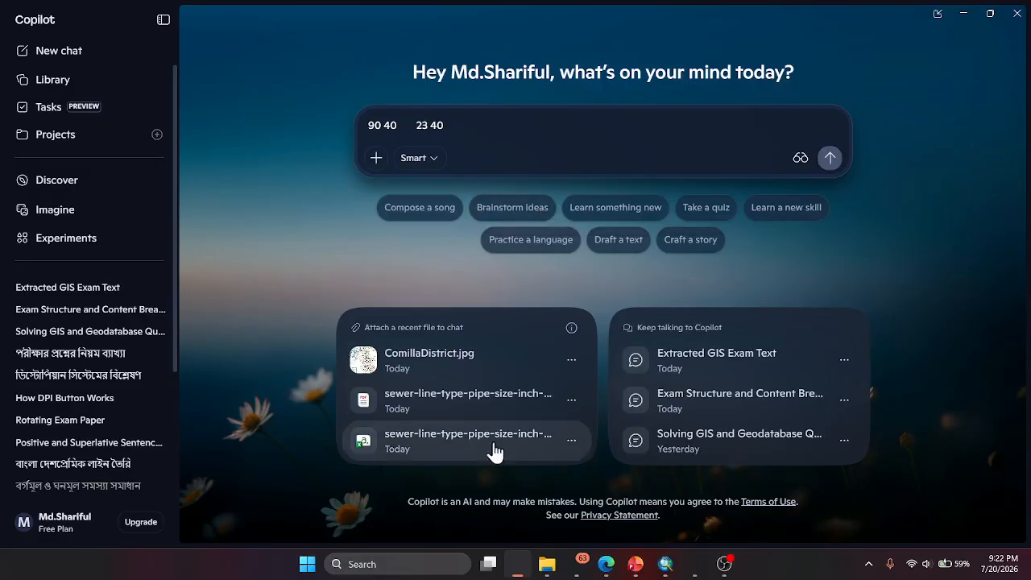
# - Read the easternmost longitude label on the map in ArcMap and add 91 20 to the coordinate notes in Copilot
pyautogui.moveTo(610, 571)
pyautogui.click(666, 564)
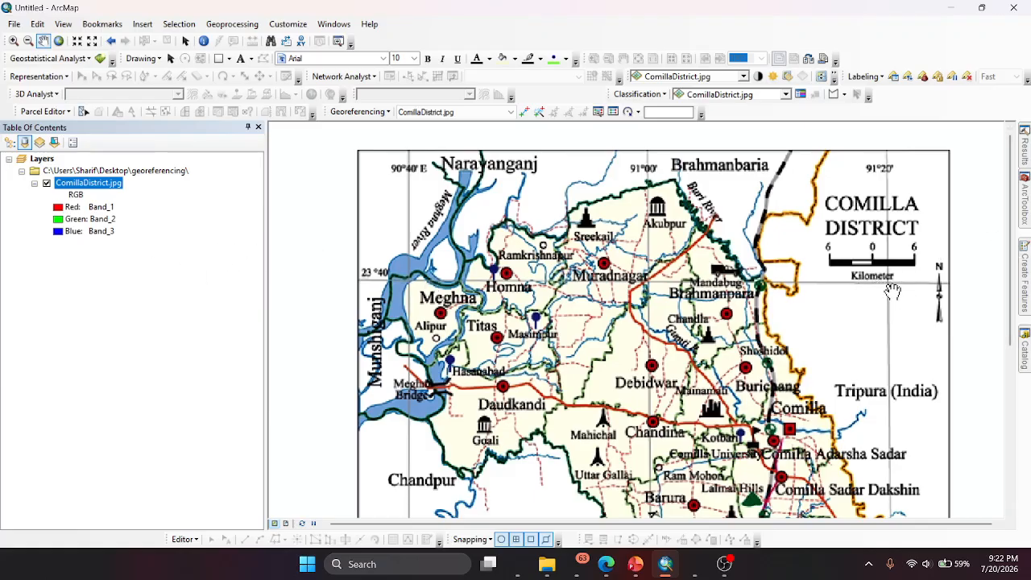
pyautogui.click(518, 564)
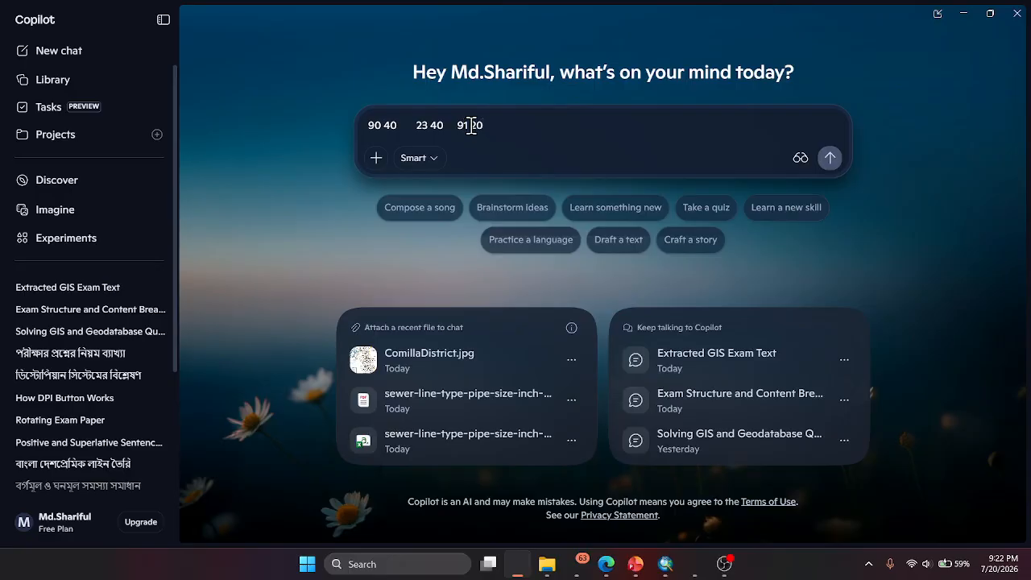
# - Check the southern latitude label on the map in ArcMap and add 23 20 to the coordinate notes in Copilot
pyautogui.click(667, 564)
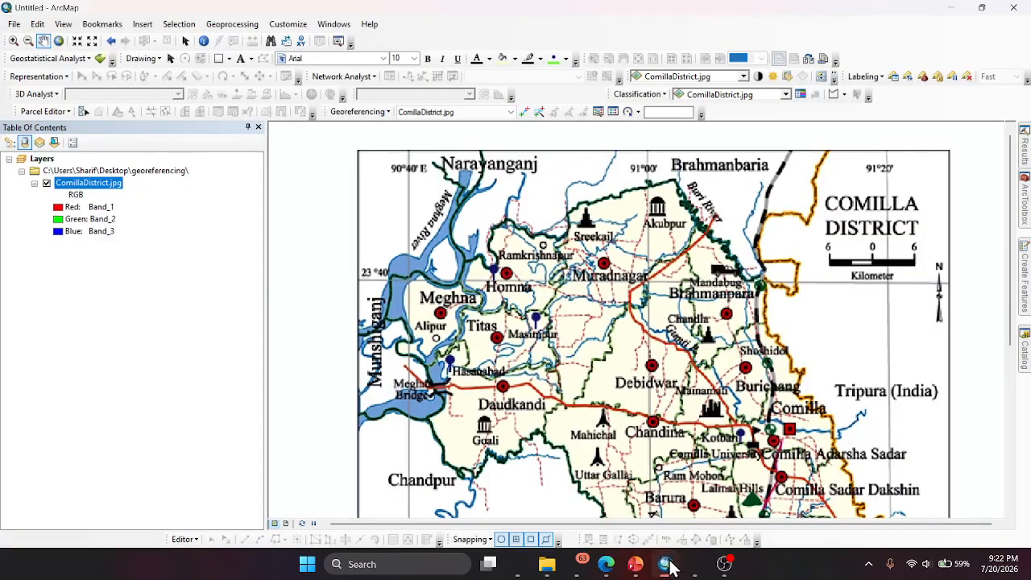
pyautogui.scroll(-2, 737, 328)
pyautogui.scroll(3, 737, 328)
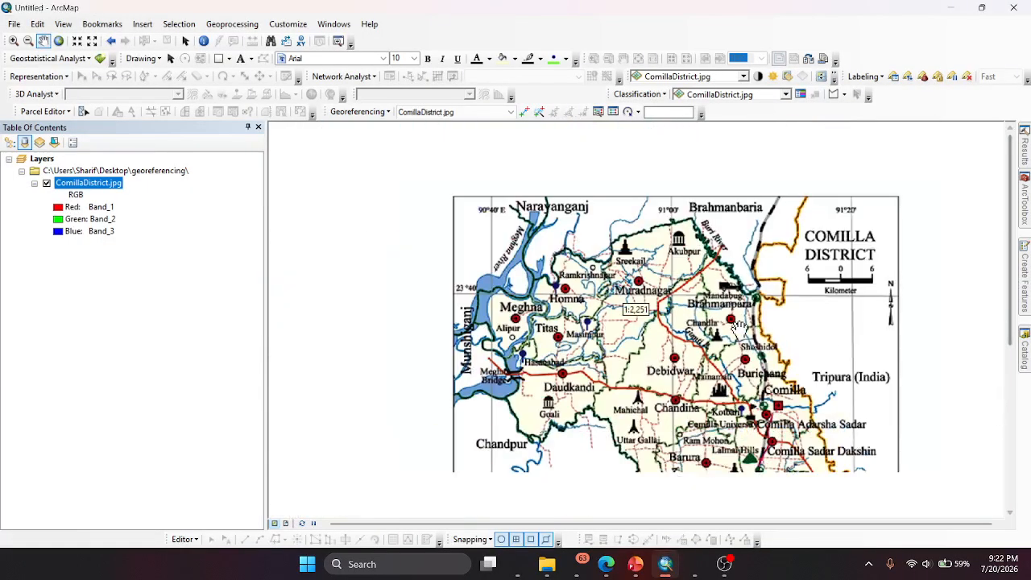
pyautogui.scroll(-1, 931, 165)
pyautogui.scroll(3, 932, 166)
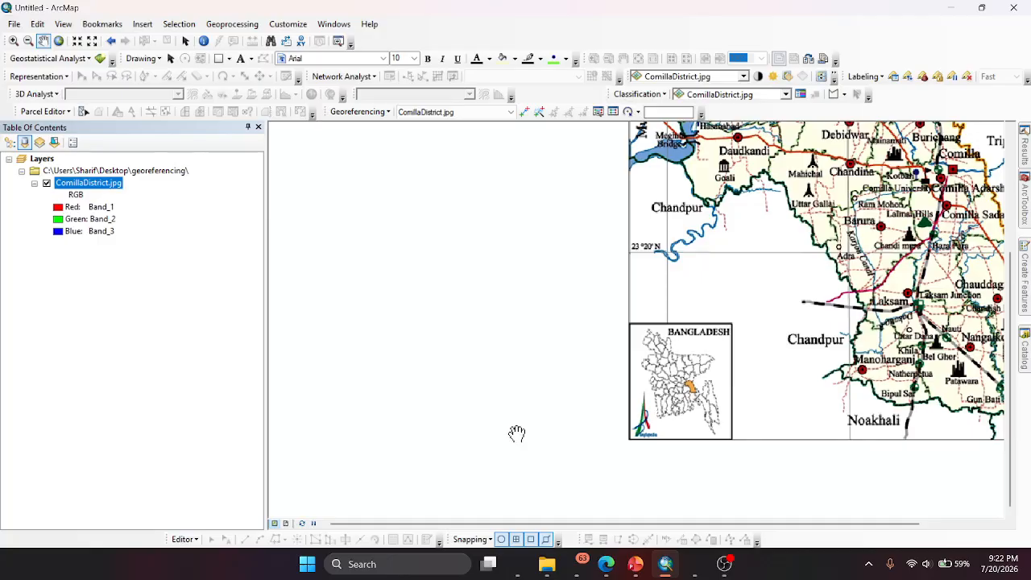
pyautogui.scroll(2, 516, 443)
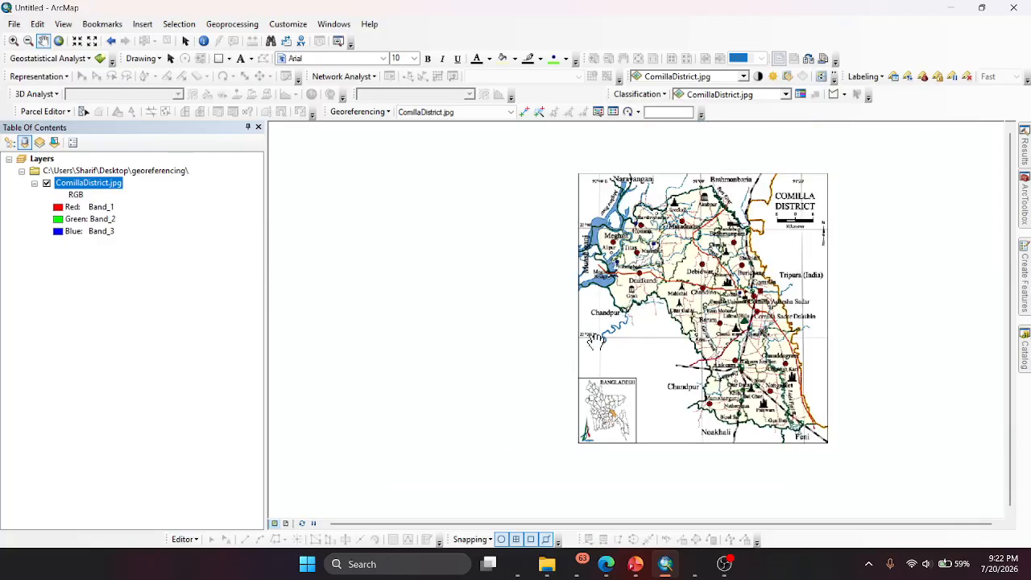
pyautogui.scroll(-3, 593, 182)
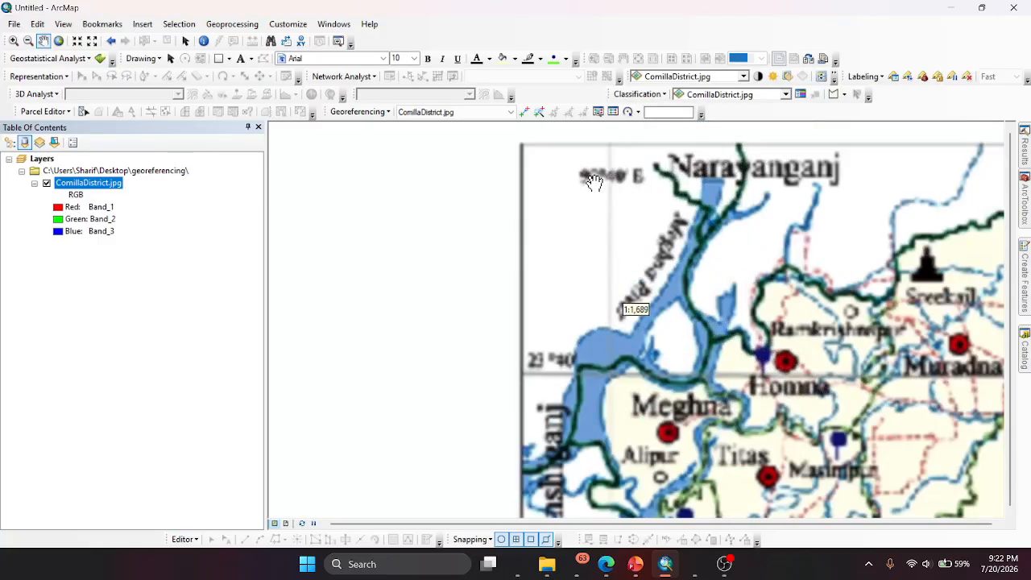
pyautogui.scroll(2, 598, 221)
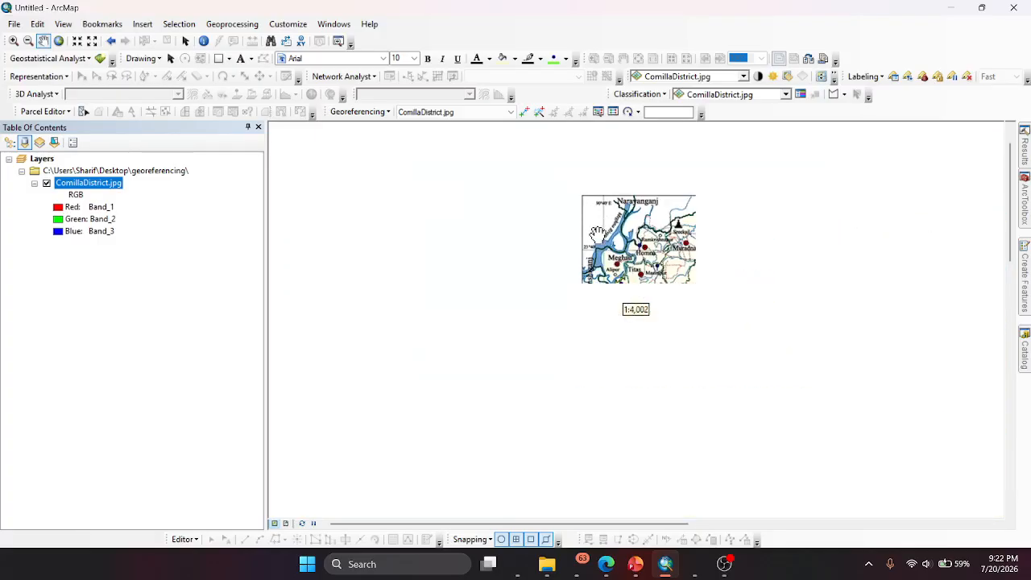
pyautogui.scroll(-2, 603, 401)
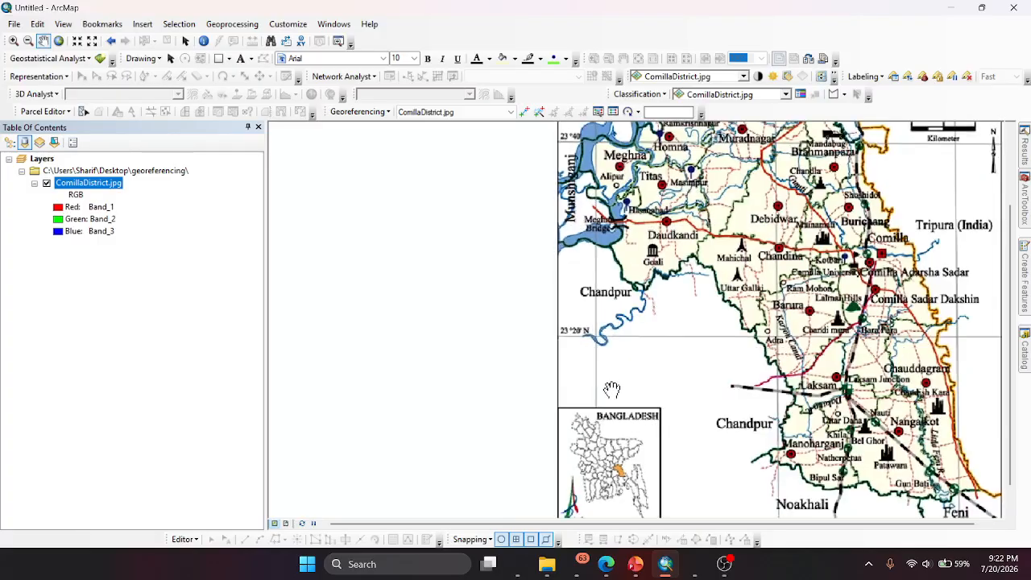
pyautogui.click(518, 564)
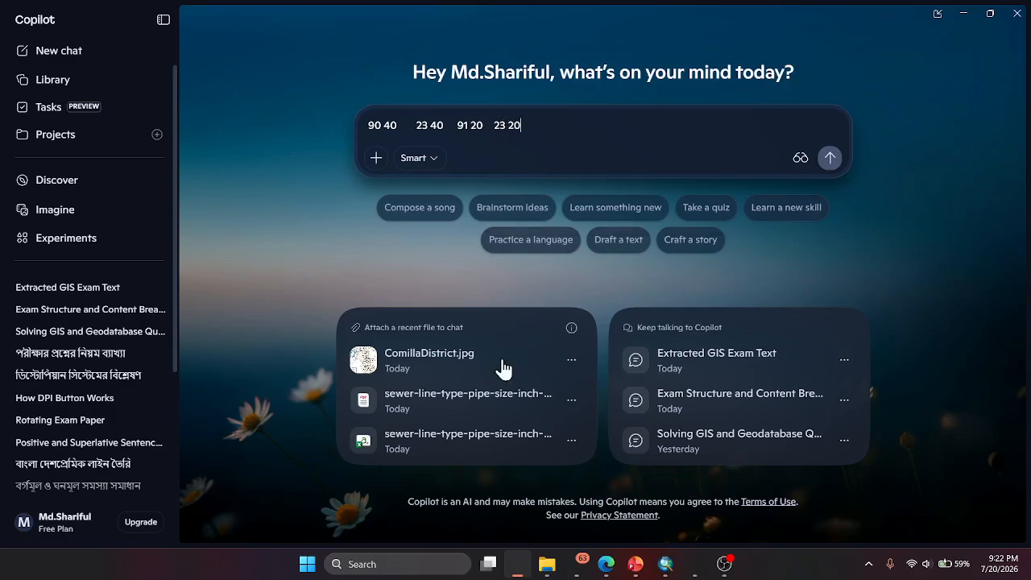
# - Return to ArcMap and examine the grid intersections along the southern latitude line of the district map
pyautogui.click(665, 564)
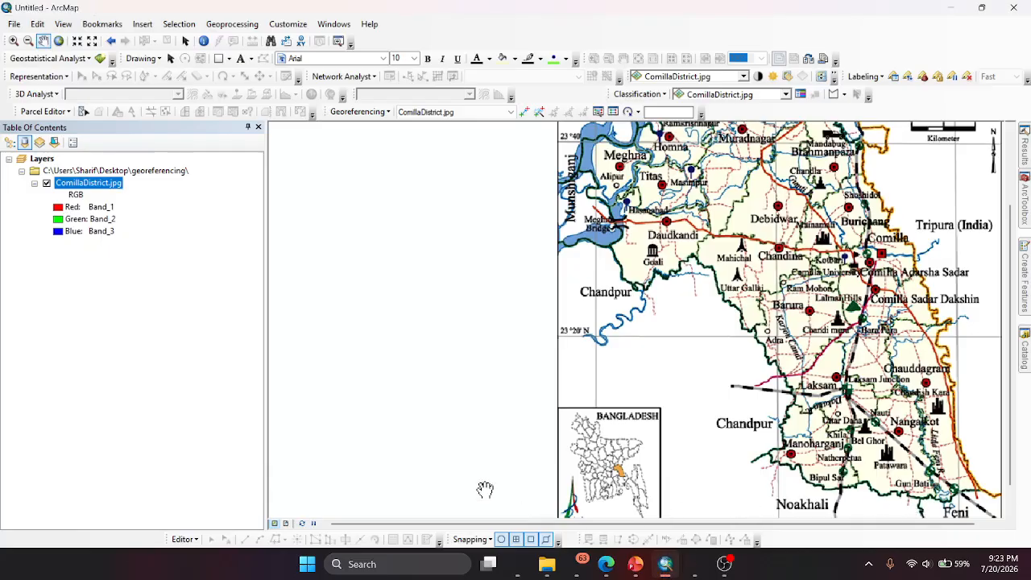
pyautogui.scroll(-2, 435, 435)
pyautogui.scroll(3, 415, 427)
pyautogui.scroll(-4, 672, 491)
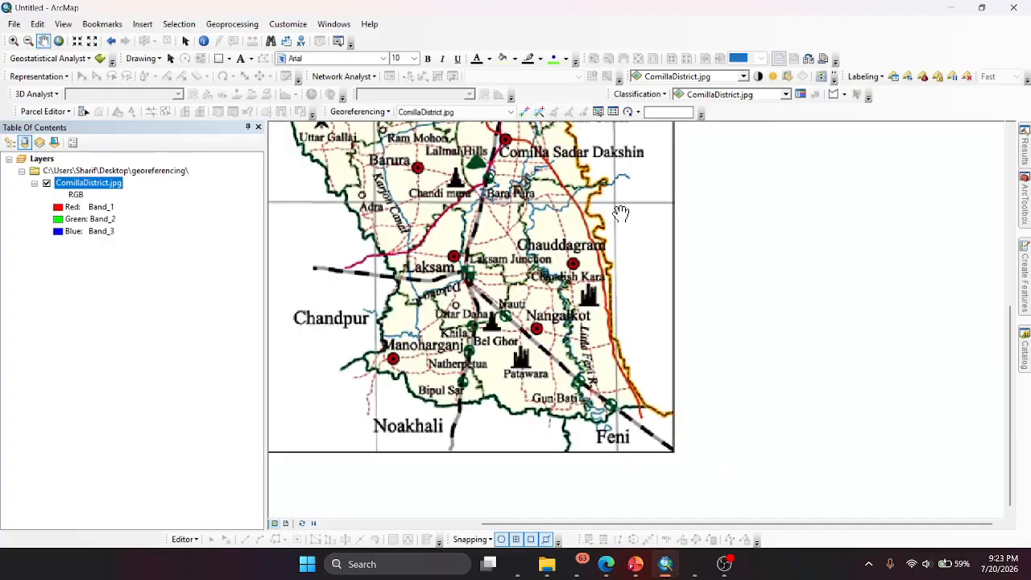
pyautogui.scroll(2, 828, 440)
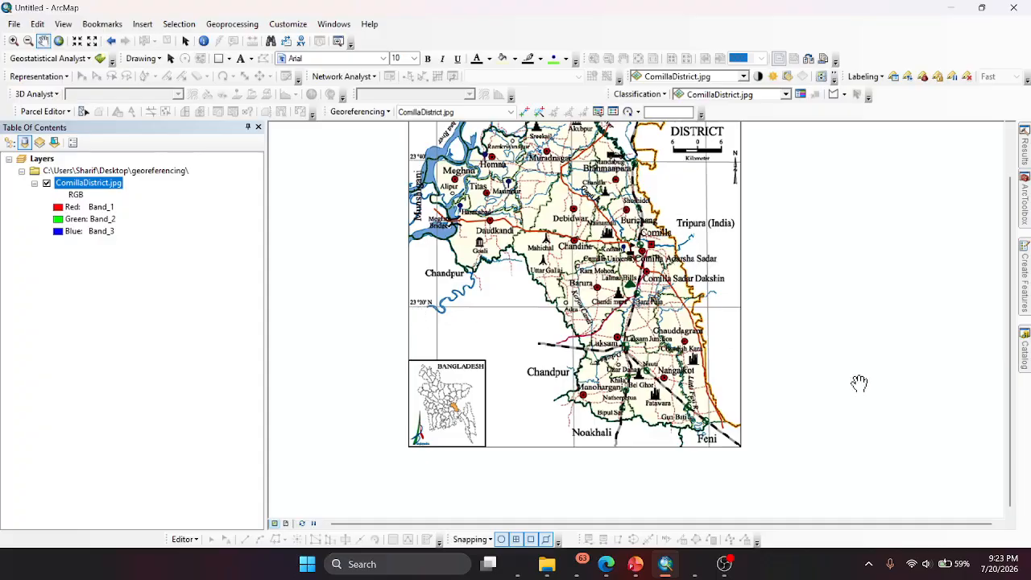
# - Switch to Copilot and have it convert 90 40, 23 40, 91 20 and 23 20 to decimal degrees
pyautogui.scroll(2, 849, 432)
pyautogui.scroll(-2, 800, 263)
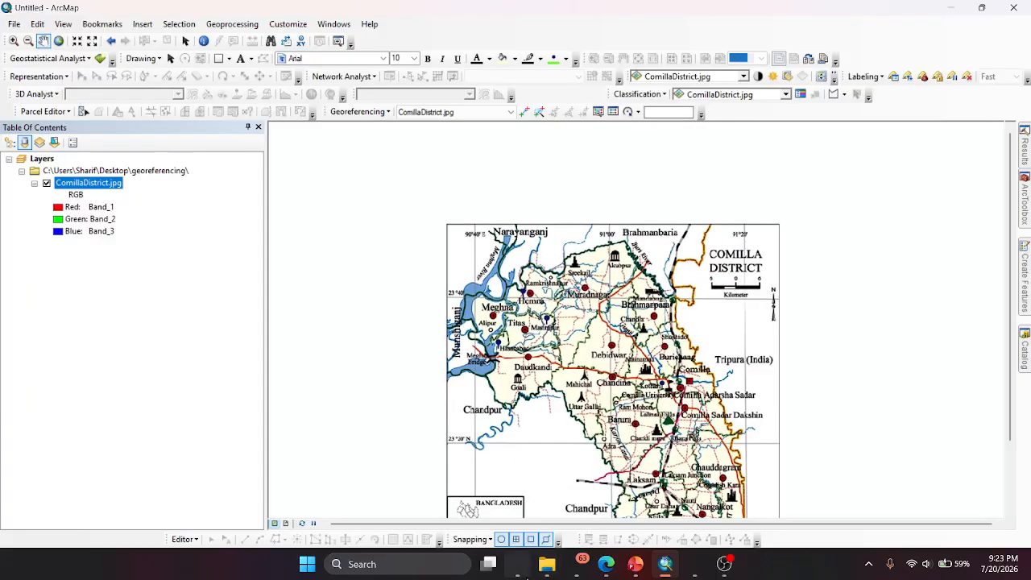
pyautogui.click(524, 574)
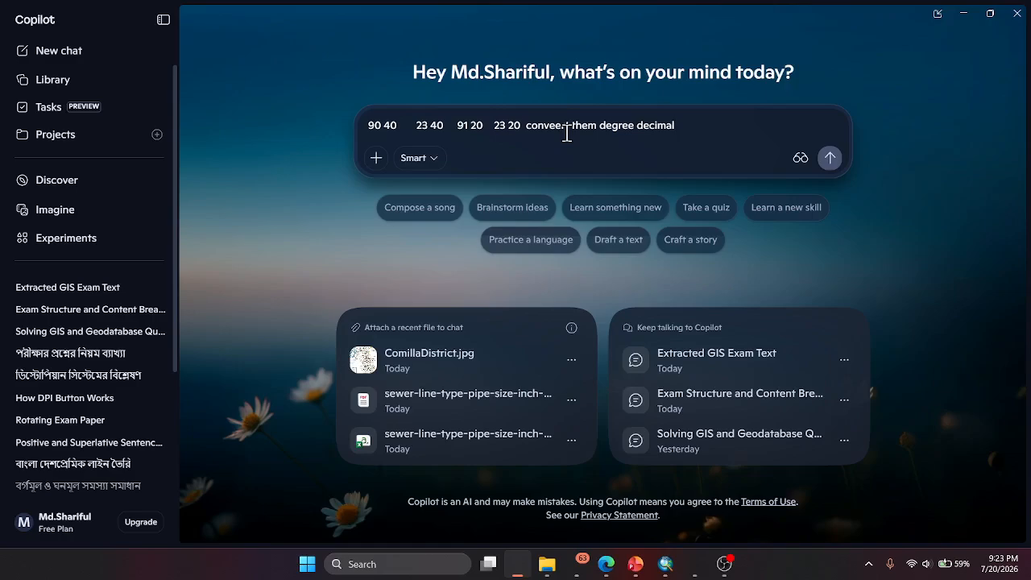
pyautogui.press('Return')
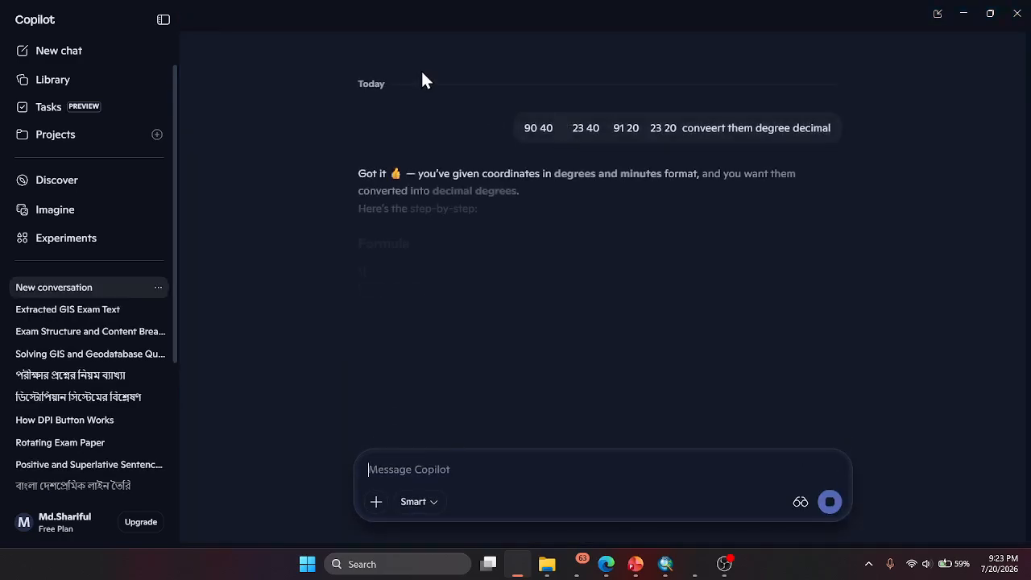
pyautogui.scroll(-2, 573, 175)
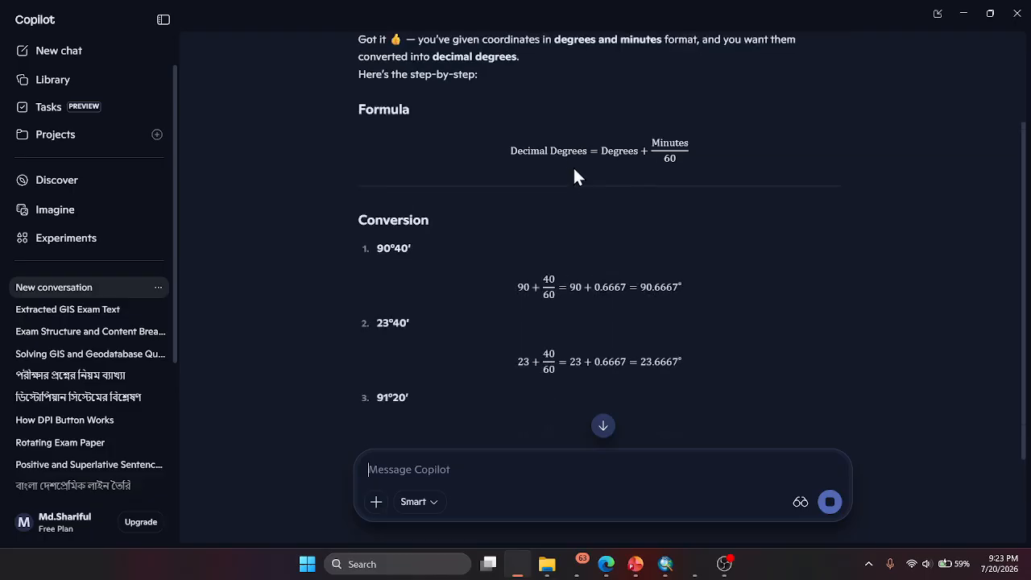
pyautogui.scroll(-2, 572, 165)
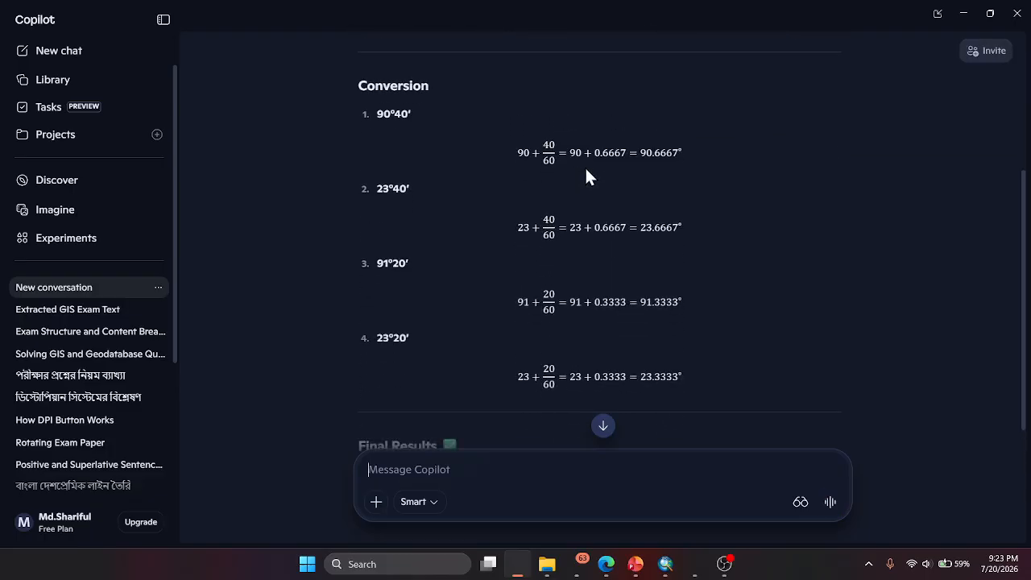
# - Return to ArcMap, fit ComillaDistrict.jpg to the display and activate the Add Control Points tool
pyautogui.click(665, 564)
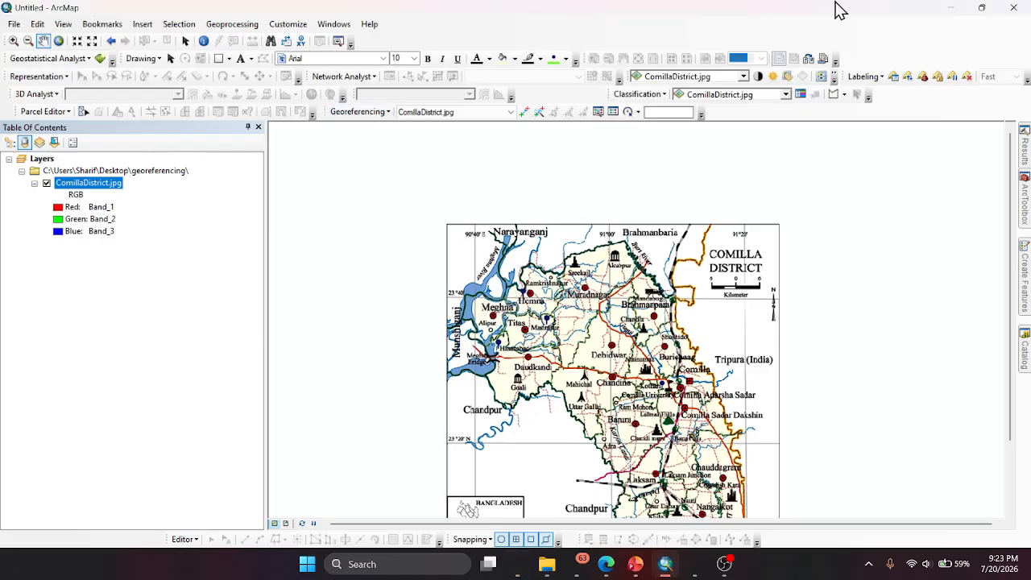
pyautogui.rightClick(757, 28)
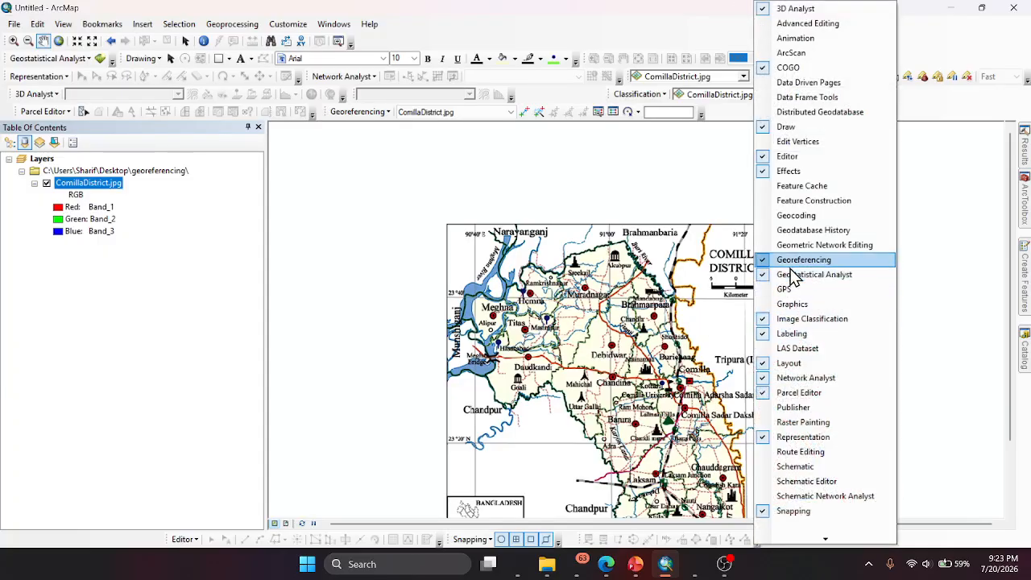
pyautogui.click(379, 115)
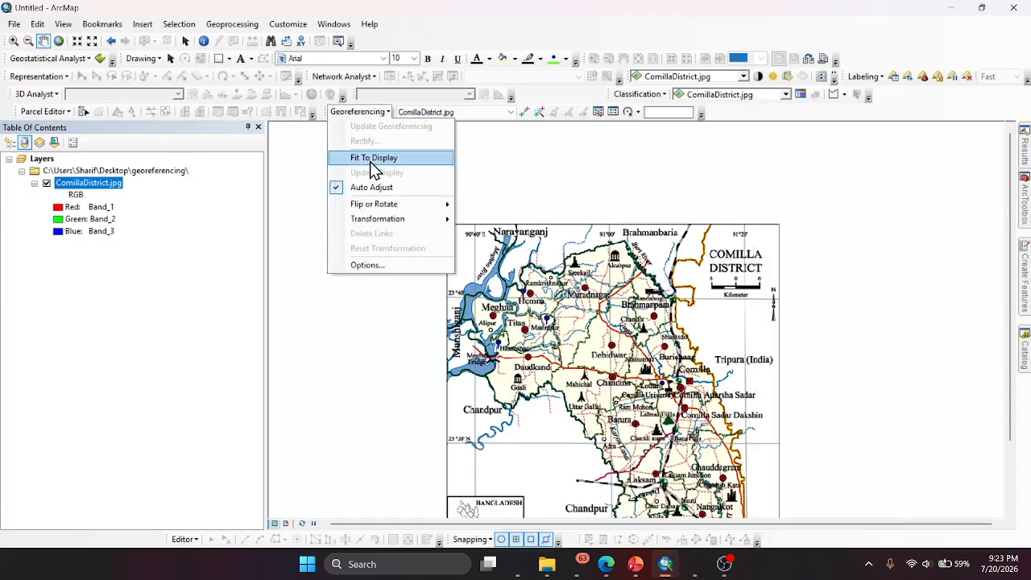
pyautogui.click(370, 161)
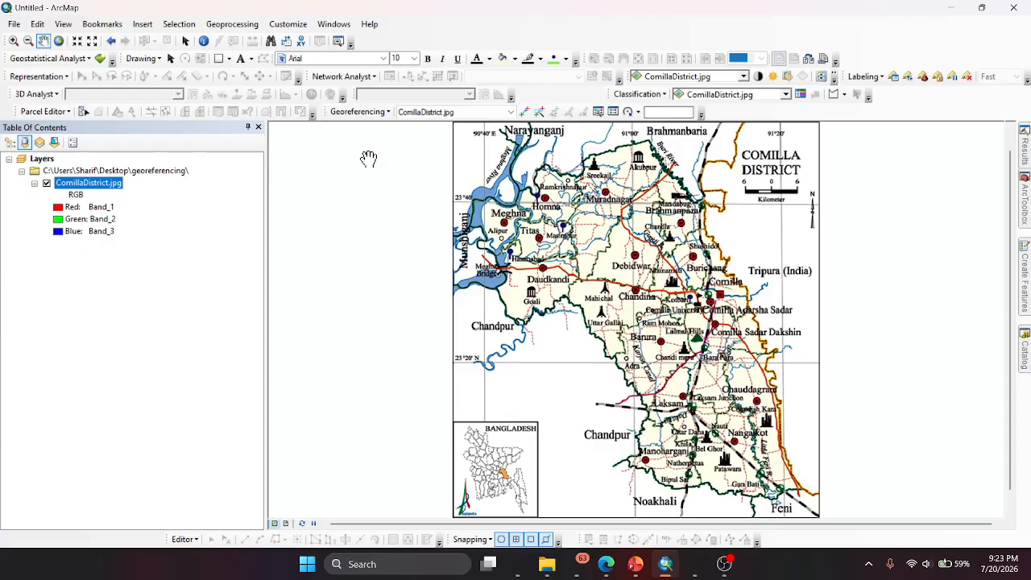
pyautogui.click(525, 113)
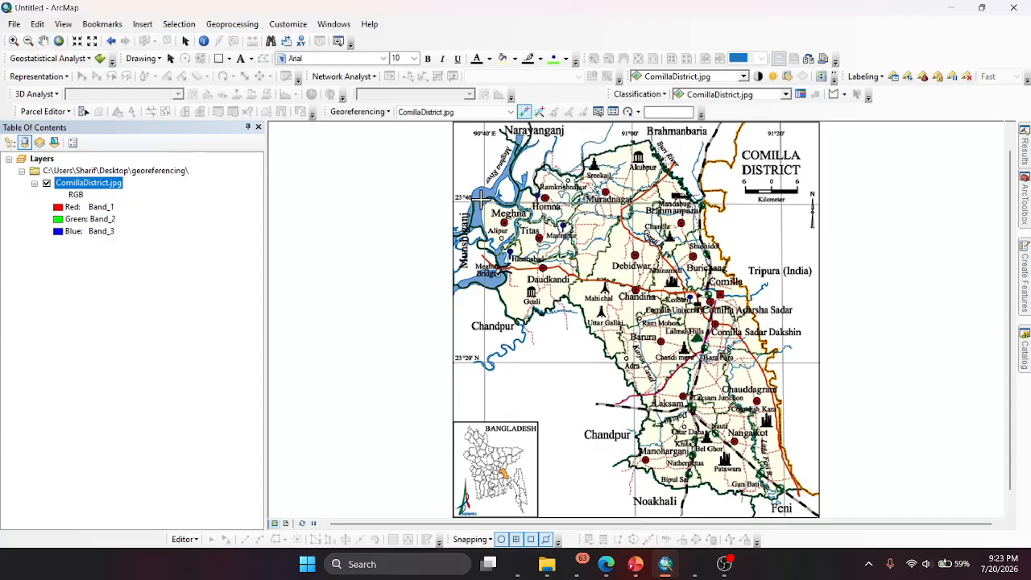
pyautogui.scroll(2, 481, 199)
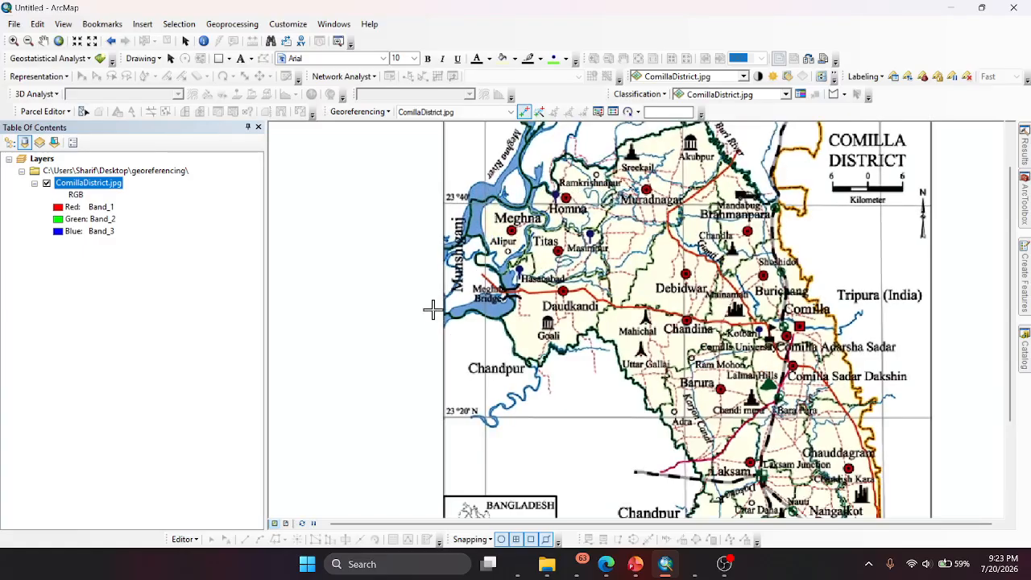
pyautogui.scroll(-2, 384, 318)
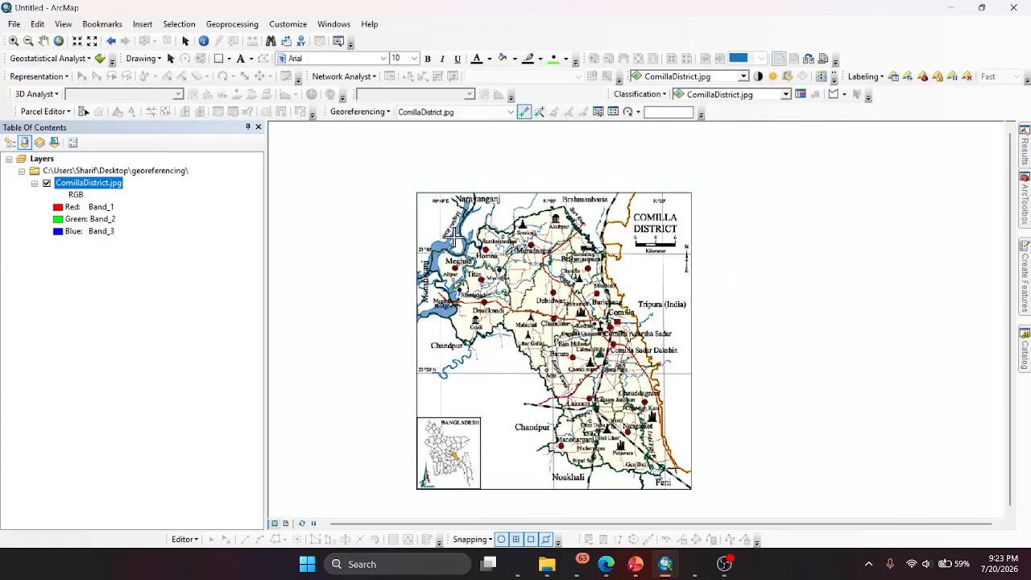
pyautogui.scroll(2, 454, 237)
pyautogui.scroll(1, 439, 242)
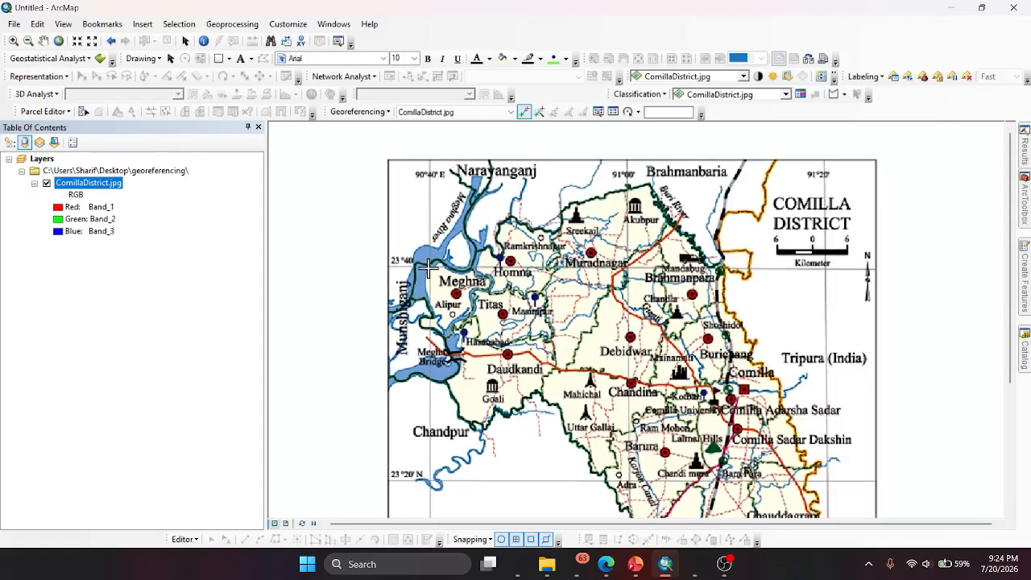
pyautogui.scroll(6, 428, 268)
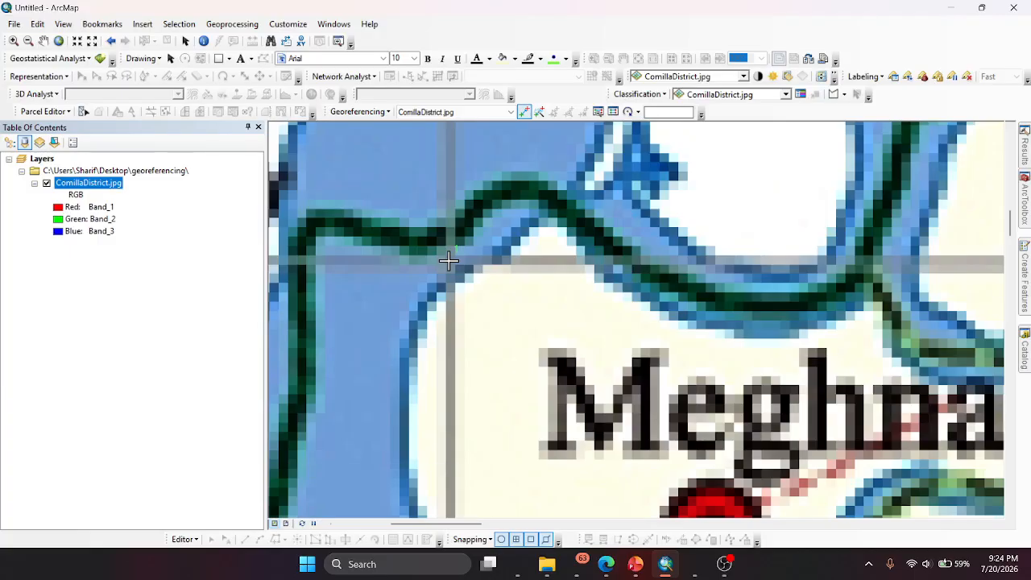
pyautogui.rightClick(449, 261)
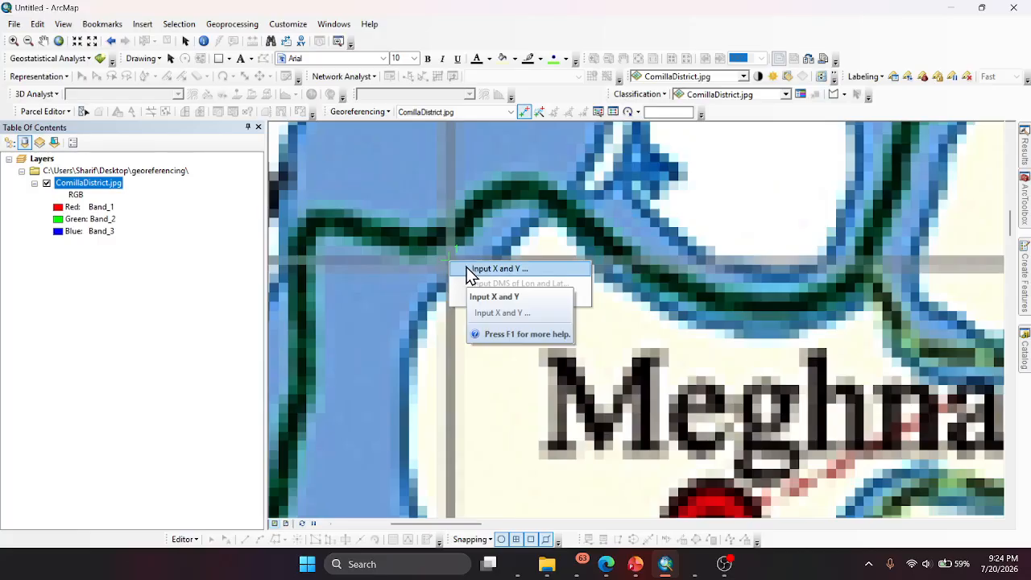
pyautogui.click(472, 269)
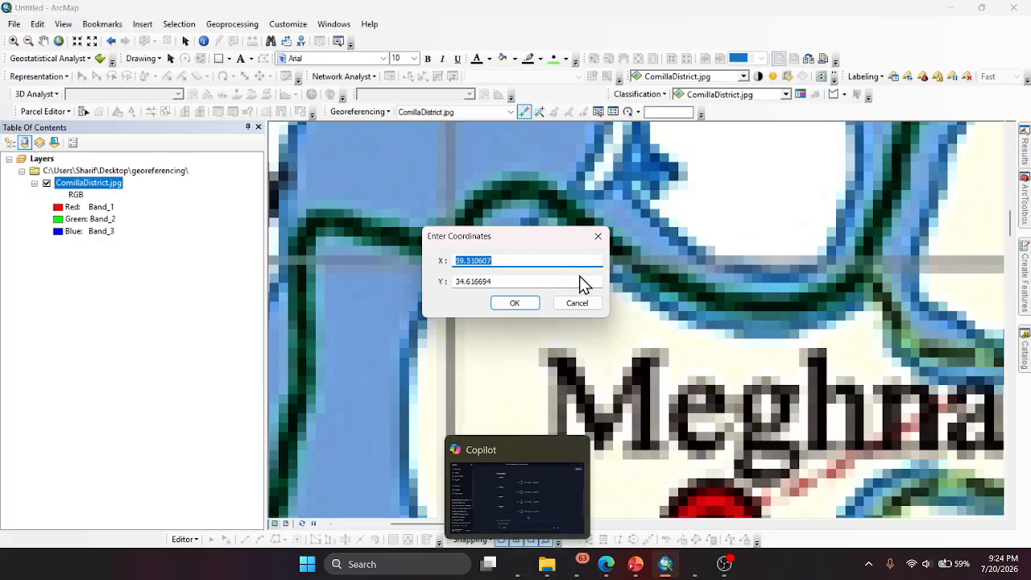
pyautogui.click(598, 239)
pyautogui.scroll(5, 515, 366)
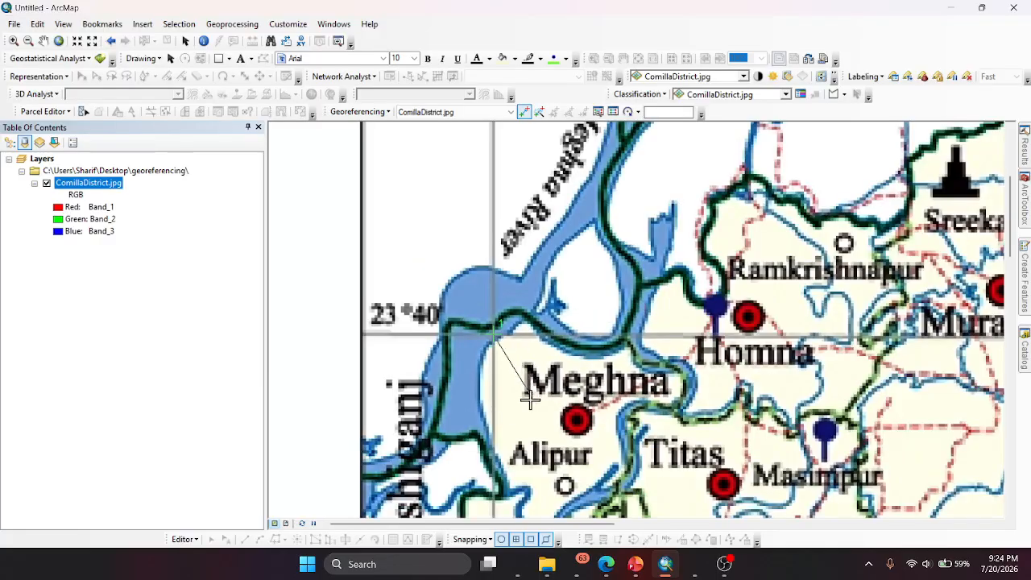
pyautogui.scroll(2, 470, 421)
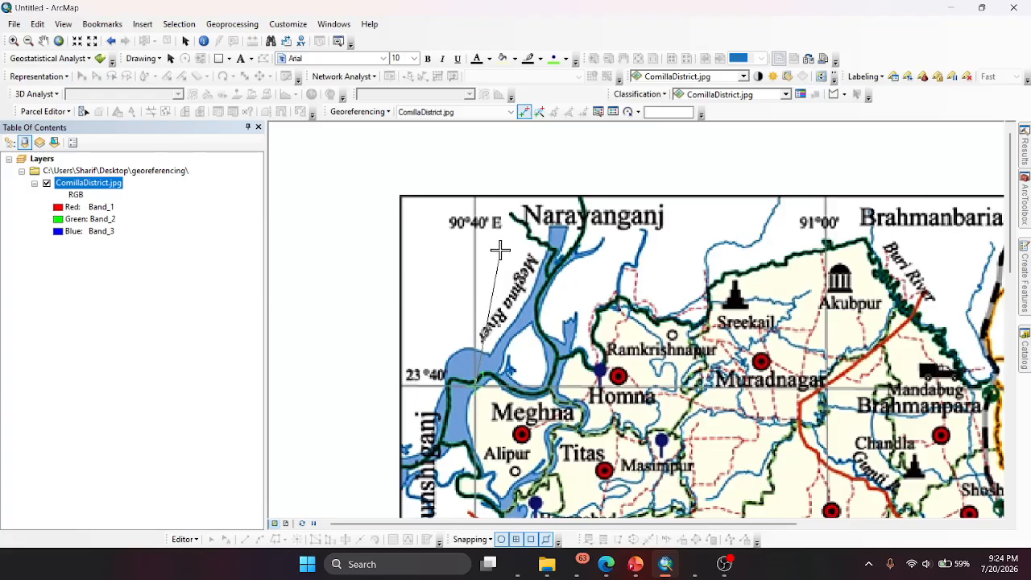
pyautogui.scroll(-2, 471, 403)
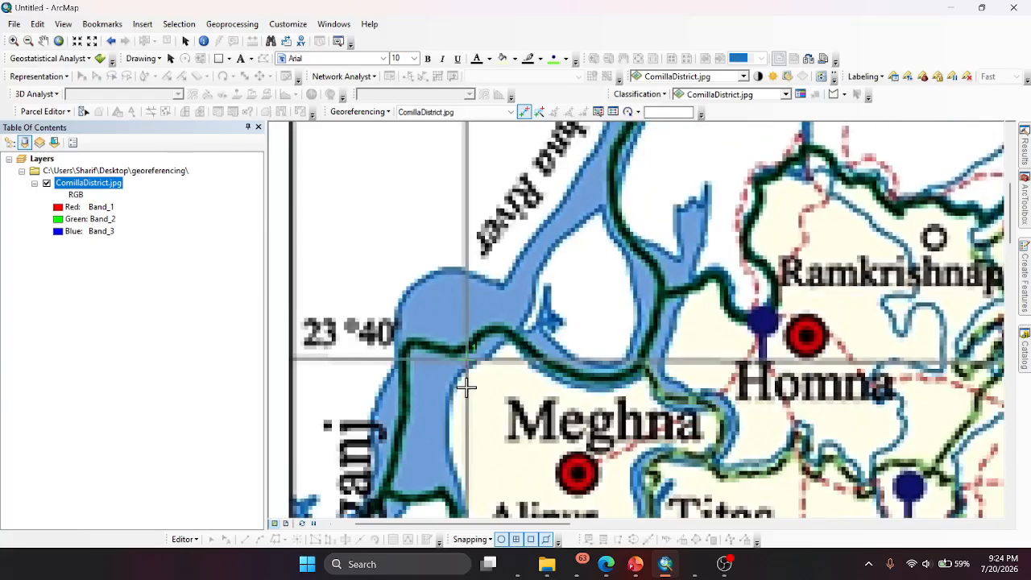
pyautogui.scroll(-3, 468, 362)
pyautogui.scroll(3, 467, 322)
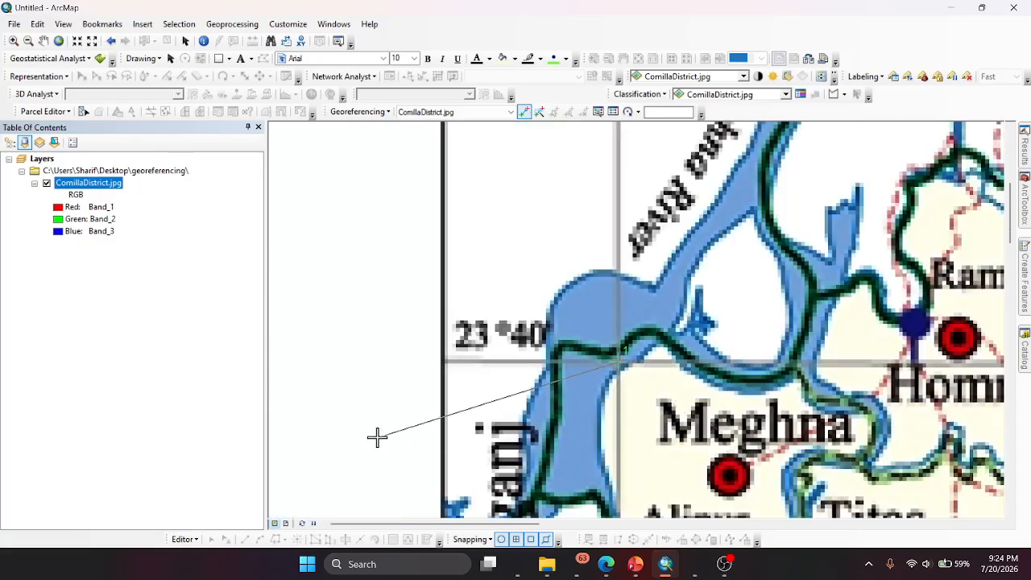
pyautogui.scroll(-3, 401, 394)
pyautogui.scroll(4, 408, 380)
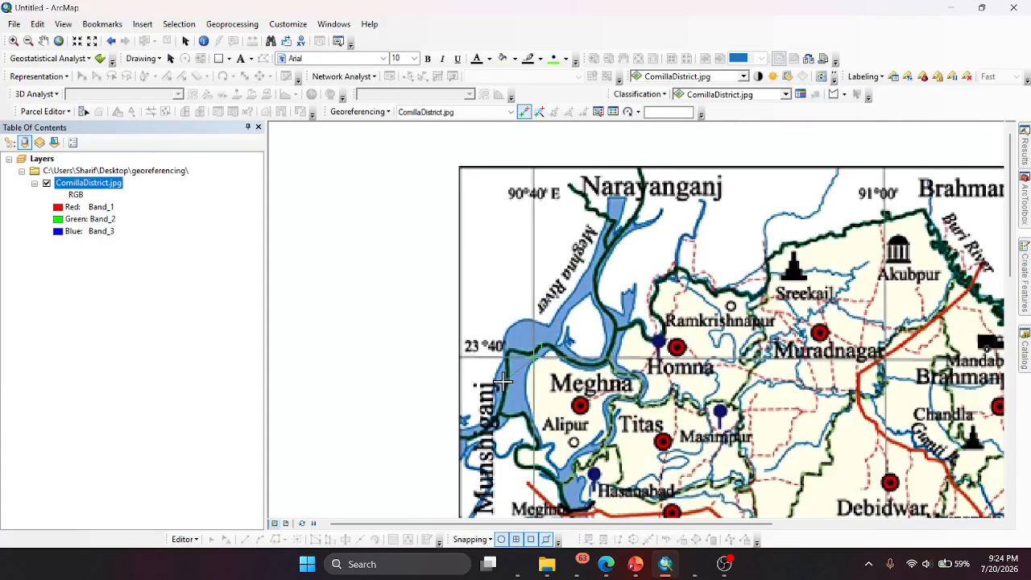
# - Place a control point at the 90°40' E, 23°40' N grid intersection and open ComillaDistrict.jpg from the georeferencing folder for reference
pyautogui.click(533, 354)
pyautogui.moveTo(665, 564)
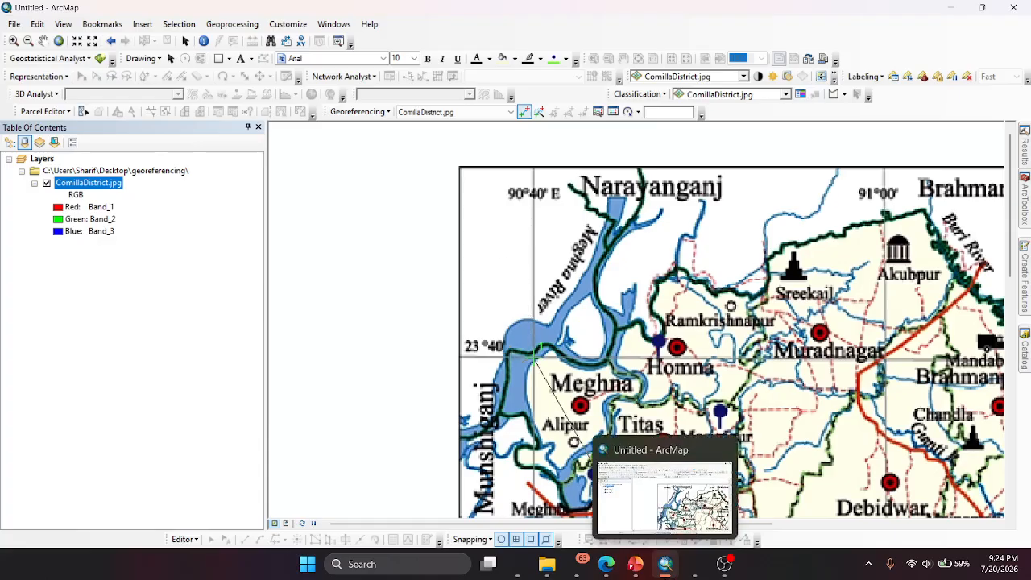
pyautogui.moveTo(603, 563)
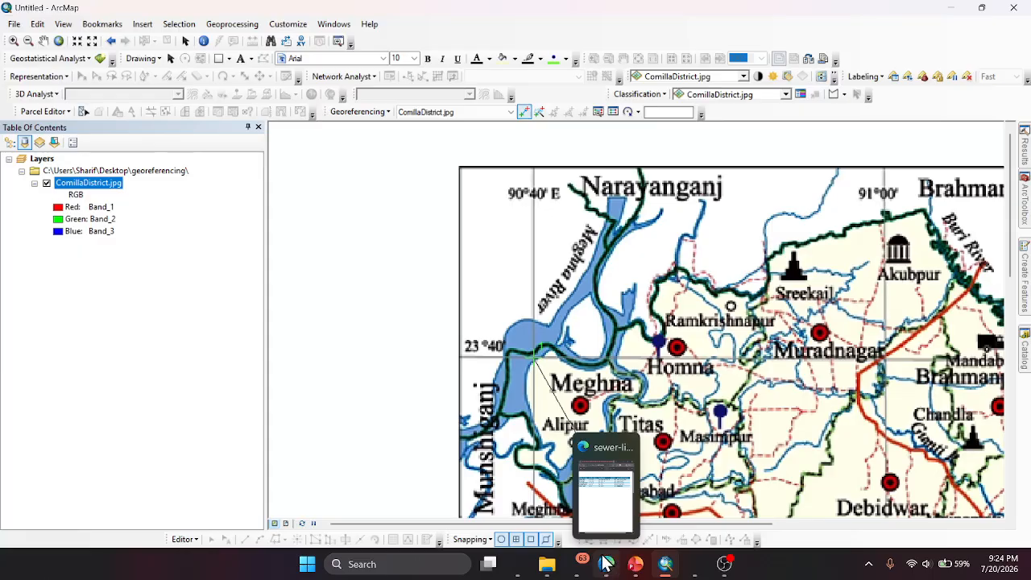
pyautogui.moveTo(548, 563)
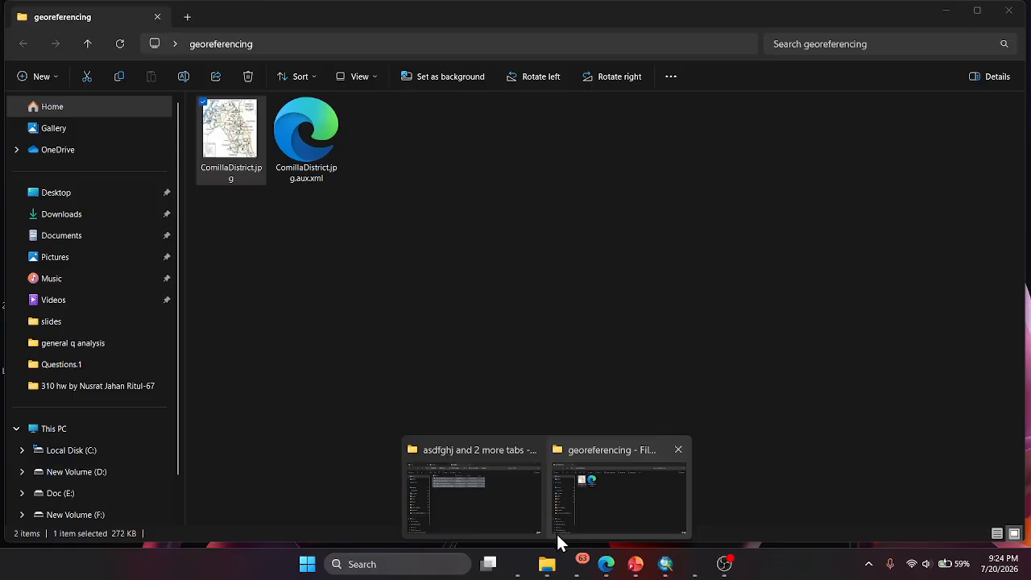
pyautogui.click(568, 499)
pyautogui.doubleClick(234, 132)
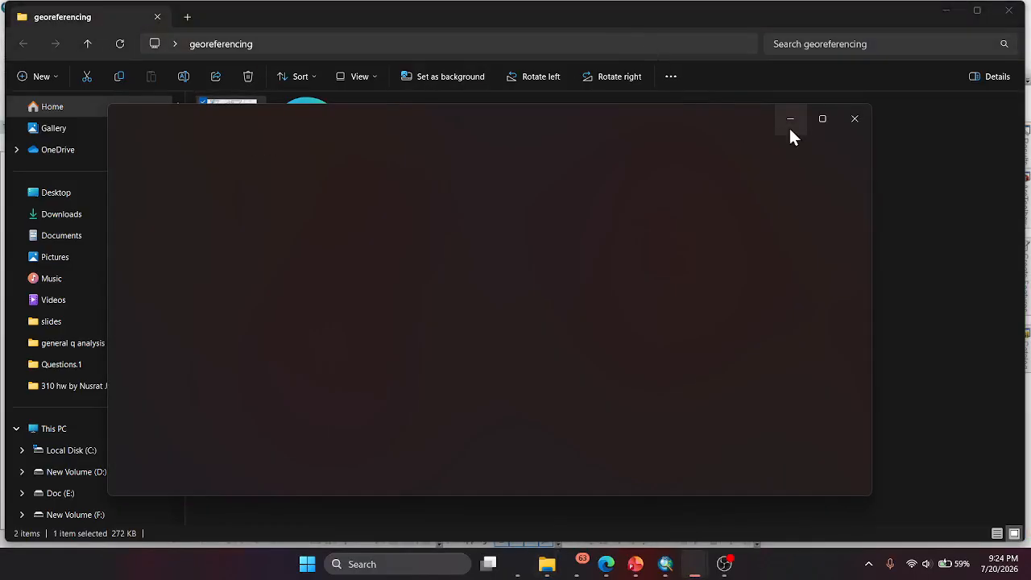
pyautogui.click(822, 118)
pyautogui.scroll(4, 405, 183)
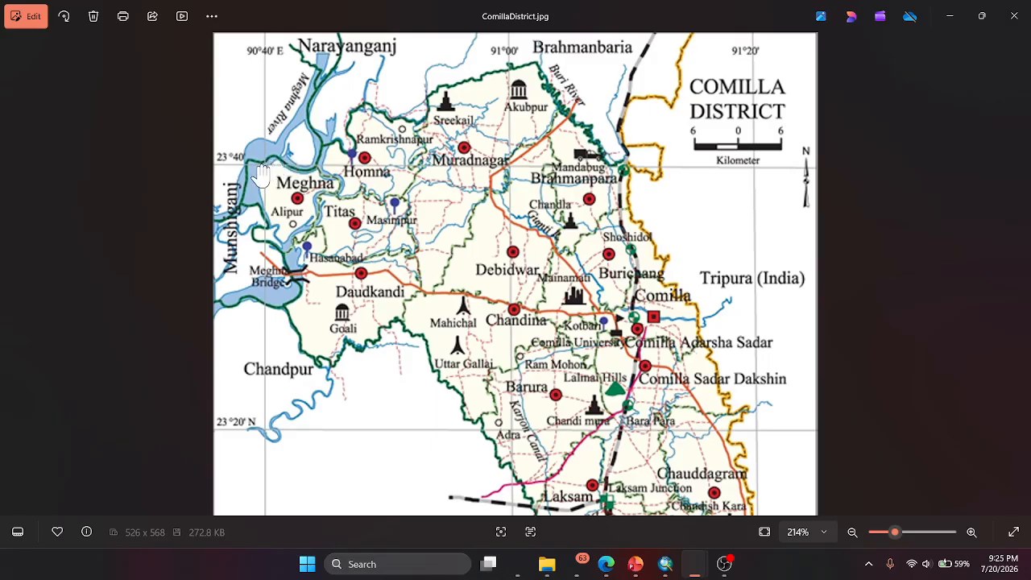
# - Copy the decimal longitude 90.6667 from Copilot and enter it in ArcMap as the control point's X coordinate
pyautogui.click(518, 568)
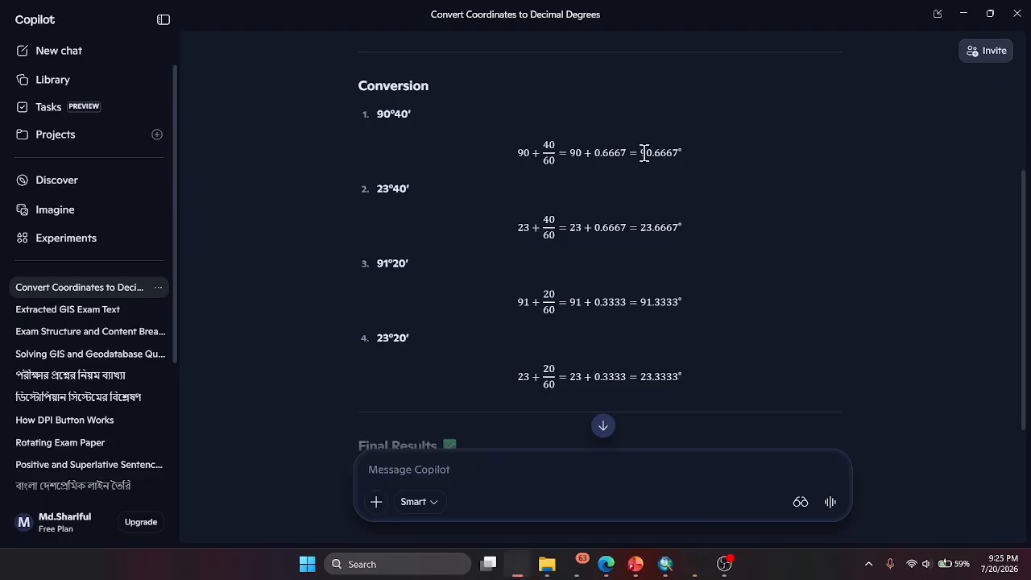
pyautogui.moveTo(642, 152); pyautogui.dragTo(670, 154)
pyautogui.click(666, 563)
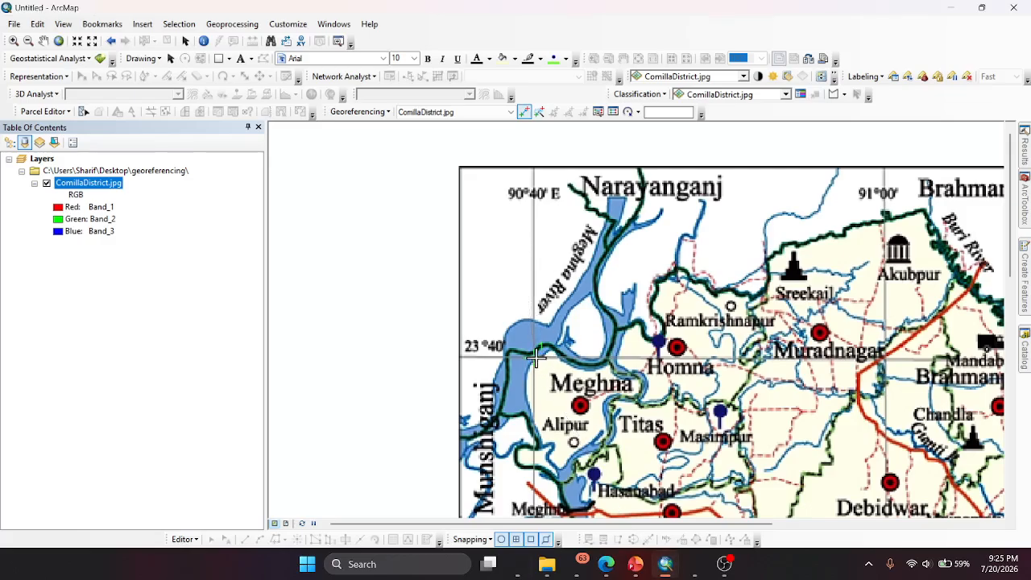
pyautogui.rightClick(534, 356)
pyautogui.click(548, 364)
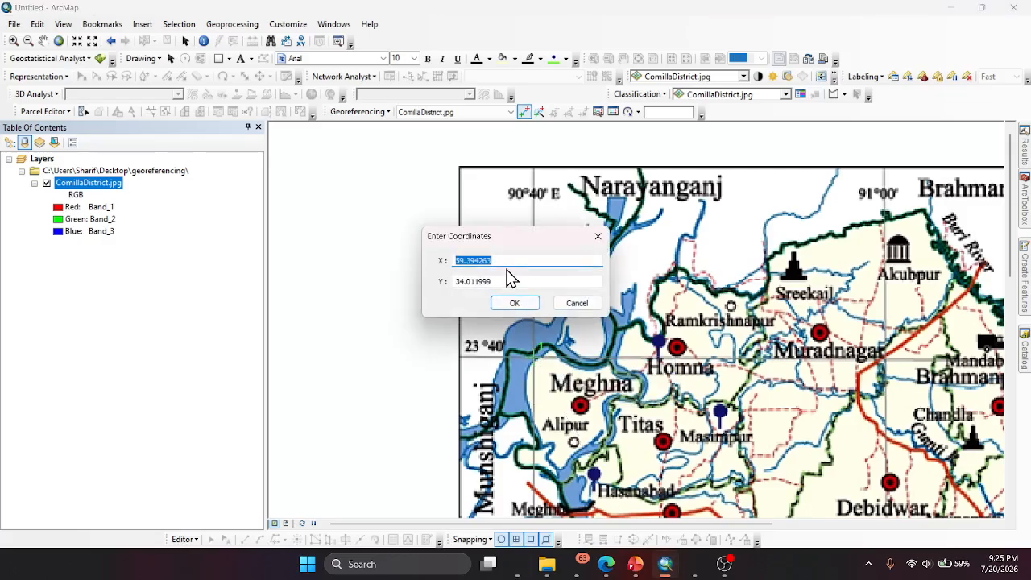
pyautogui.write('90.6667')
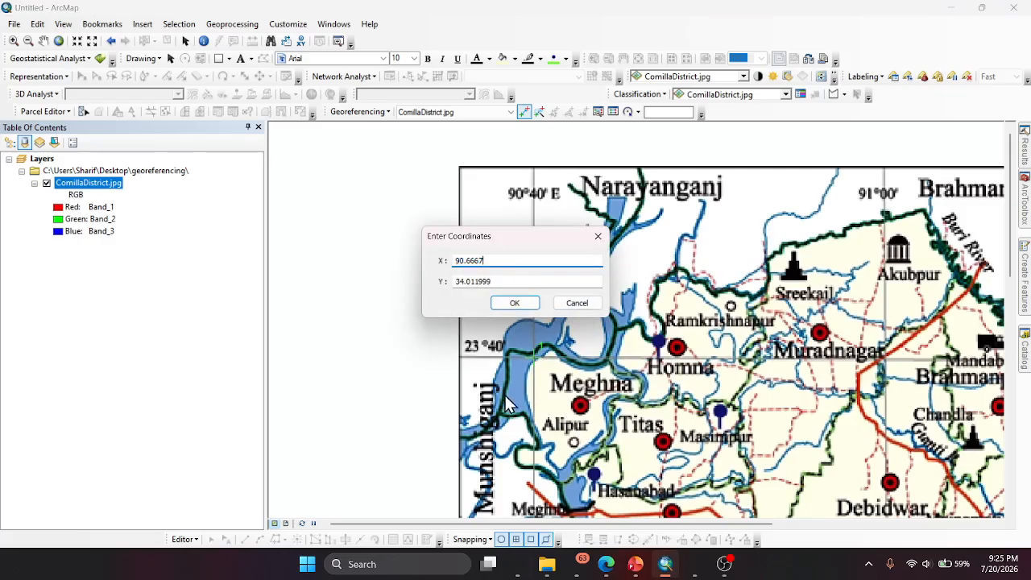
# - Close the duplicate ComillaDistrict.jpg window, check the grid labels in the remaining image and return to the conversions in Copilot
pyautogui.click(520, 564)
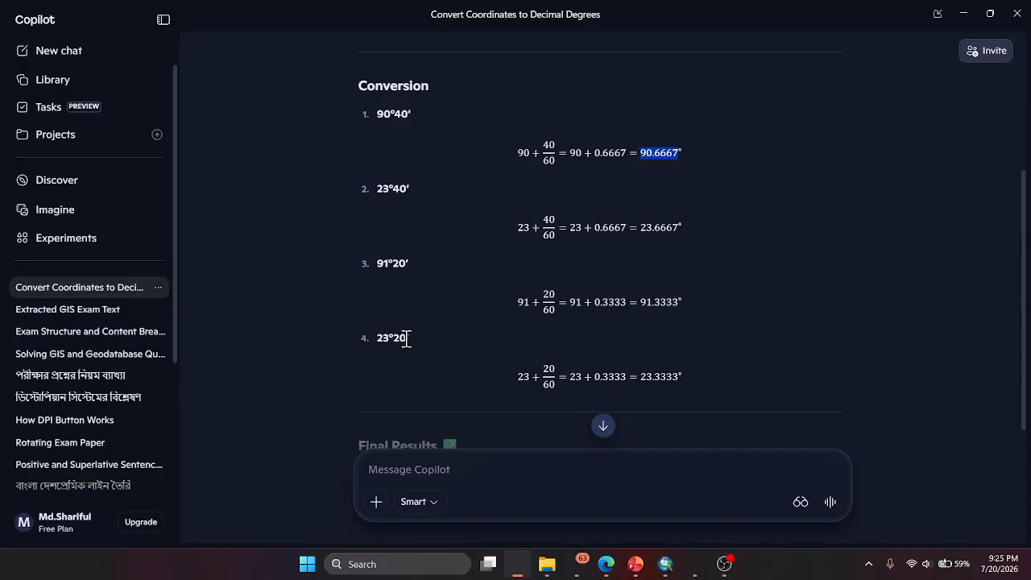
pyautogui.click(608, 564)
pyautogui.click(614, 567)
pyautogui.moveTo(690, 568)
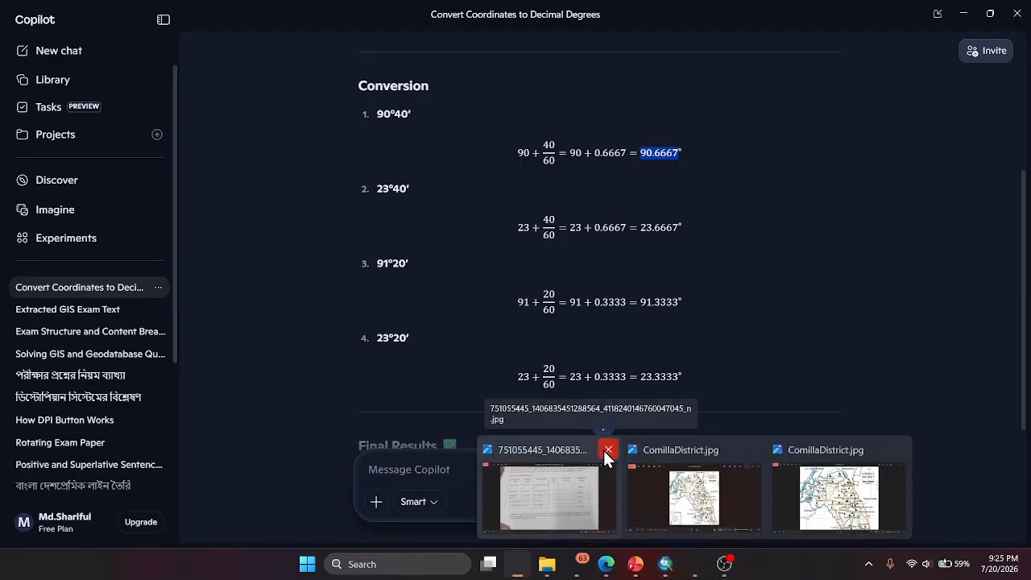
pyautogui.click(758, 450)
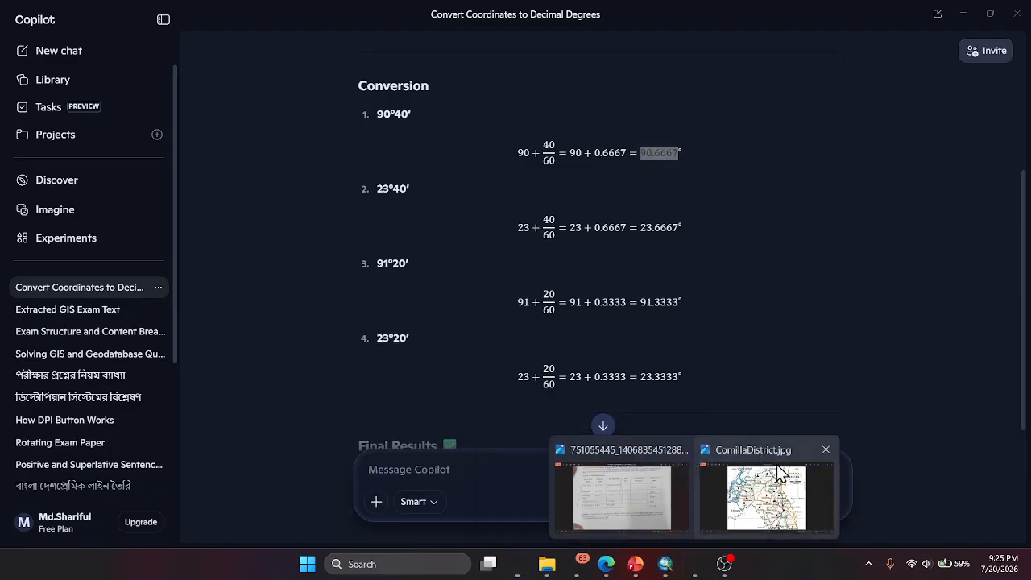
pyautogui.click(765, 489)
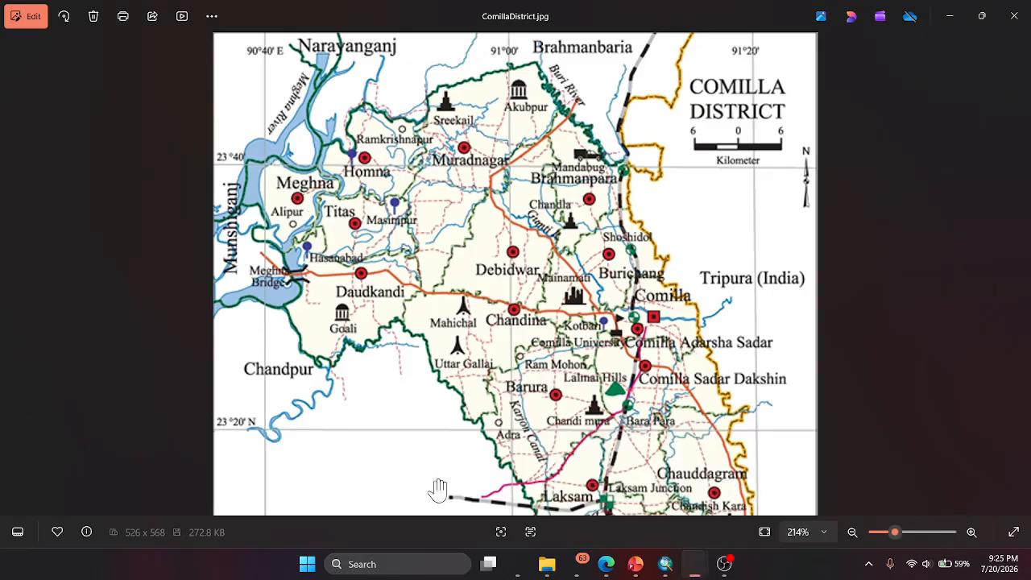
pyautogui.click(520, 565)
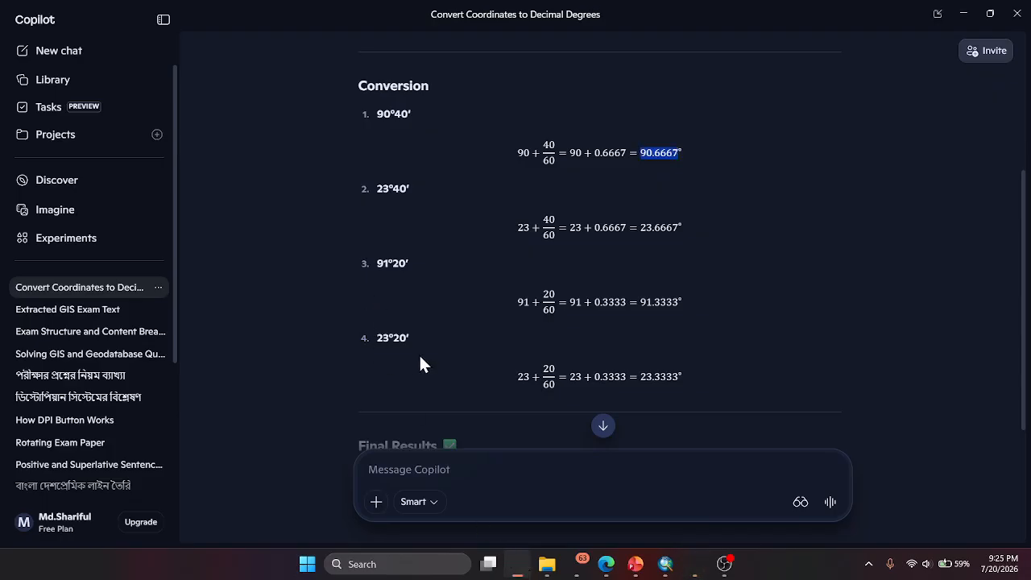
# - Copy the decimal latitude 23.6667 from Copilot, enter it in ArcMap as the first control point's Y coordinate and accept the coordinates
pyautogui.moveTo(642, 227); pyautogui.dragTo(673, 227)
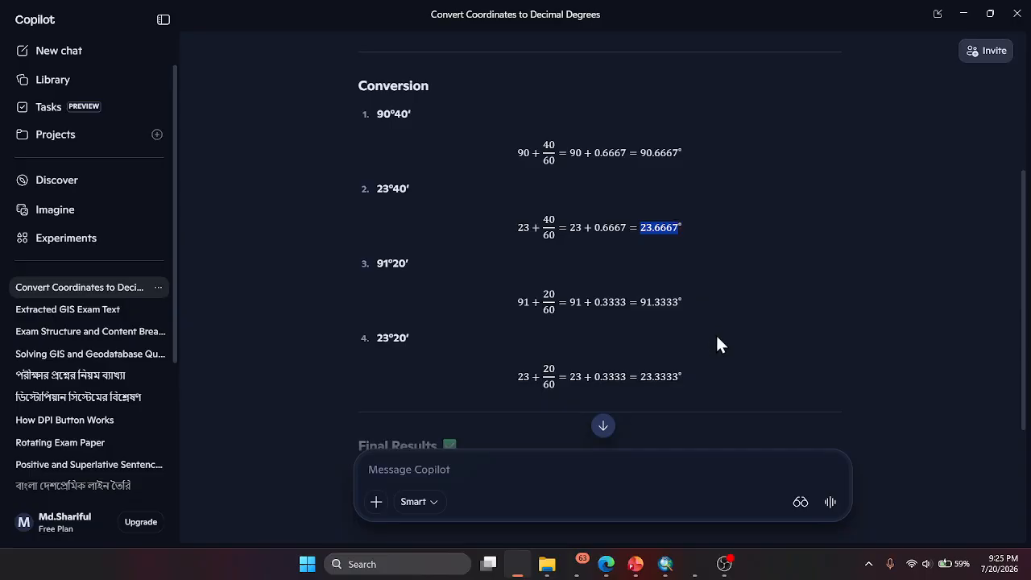
pyautogui.click(665, 564)
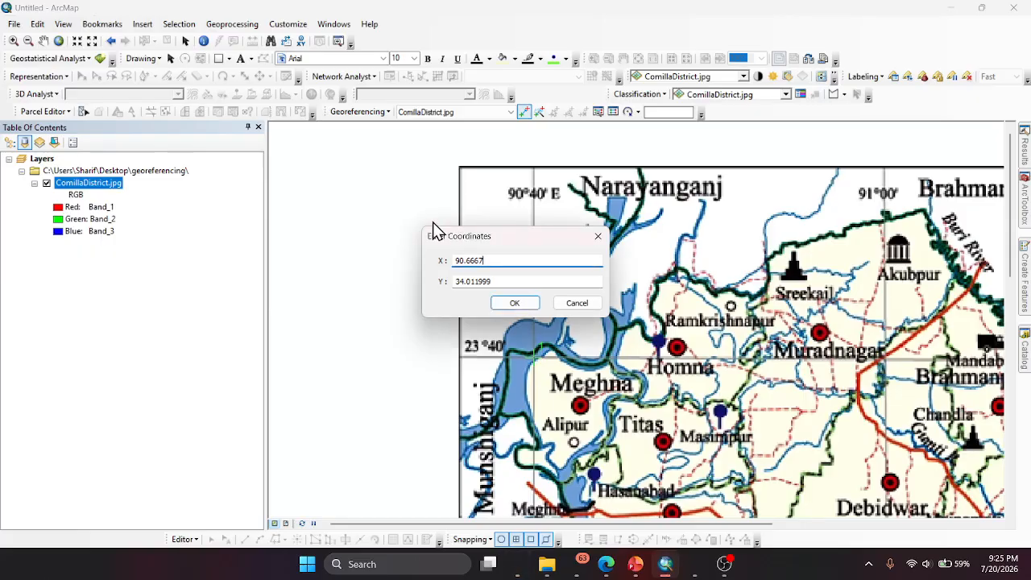
pyautogui.click(495, 281)
pyautogui.doubleClick(507, 281)
pyautogui.write('23.6667')
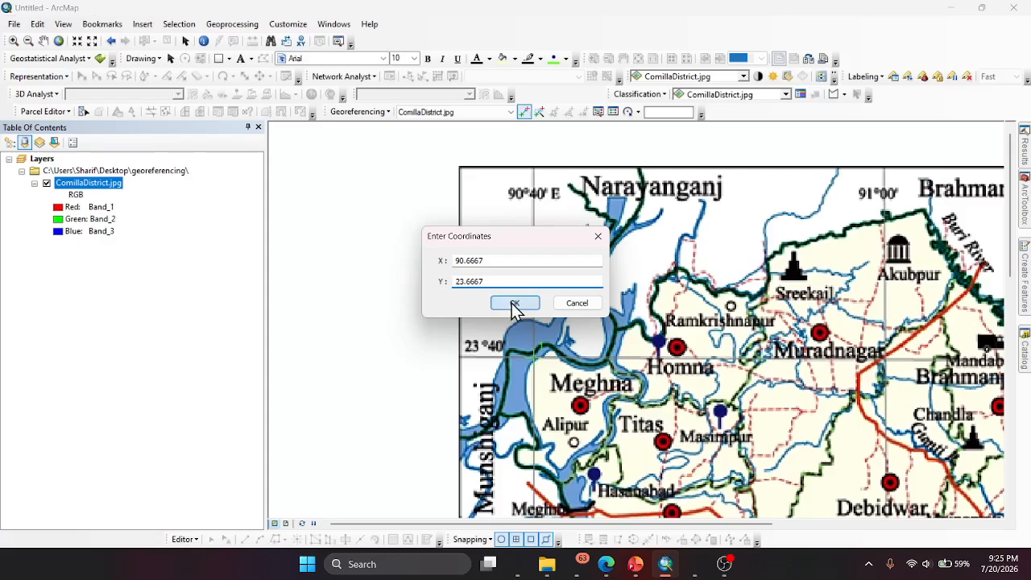
pyautogui.click(511, 306)
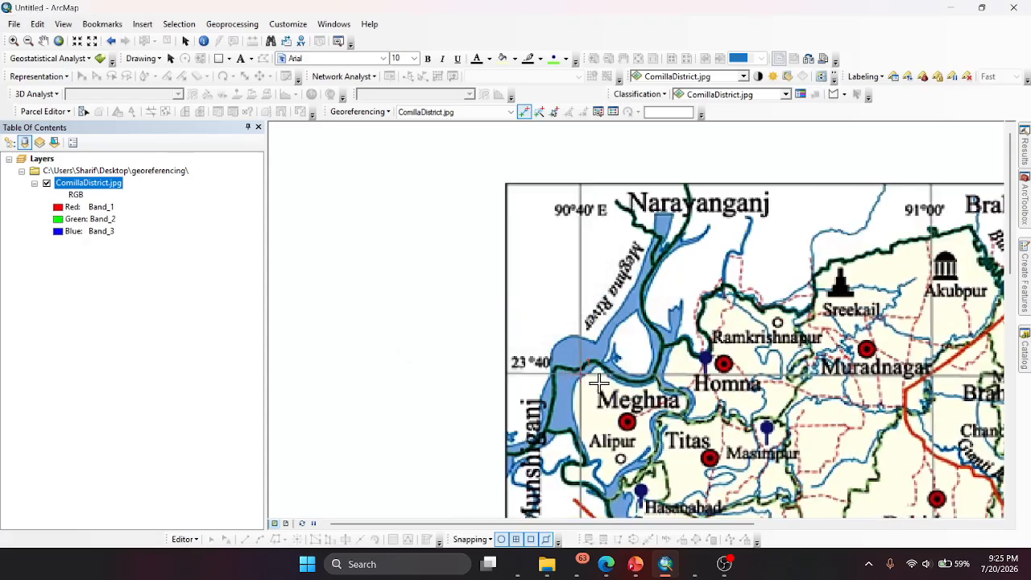
# - Zoom to the ComillaDistrict.jpg layer, place a control point at the 91°20' E, 23°40' N grid intersection and open its coordinate entry
pyautogui.scroll(1, 303, 341)
pyautogui.scroll(-1, 293, 305)
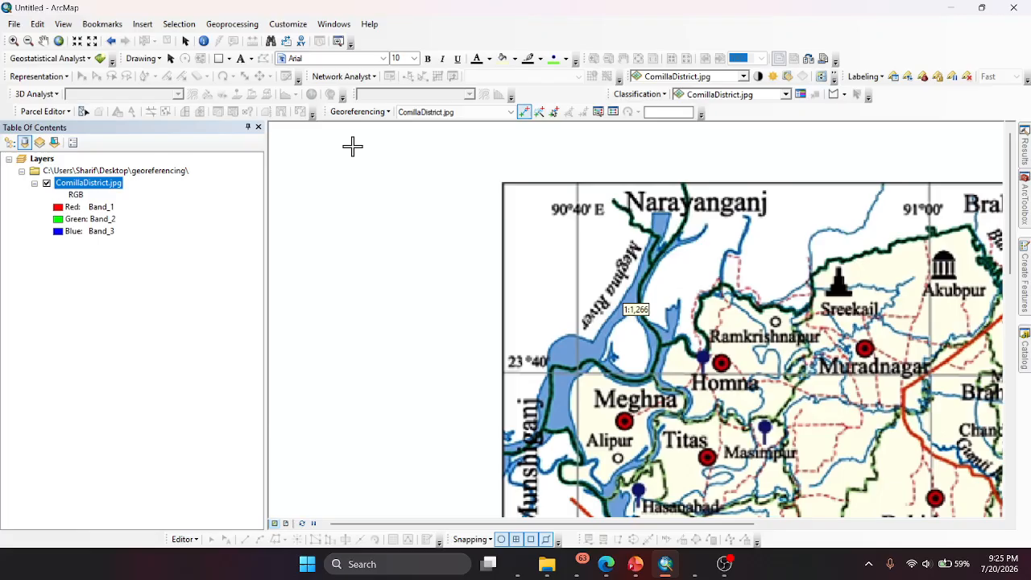
pyautogui.click(364, 111)
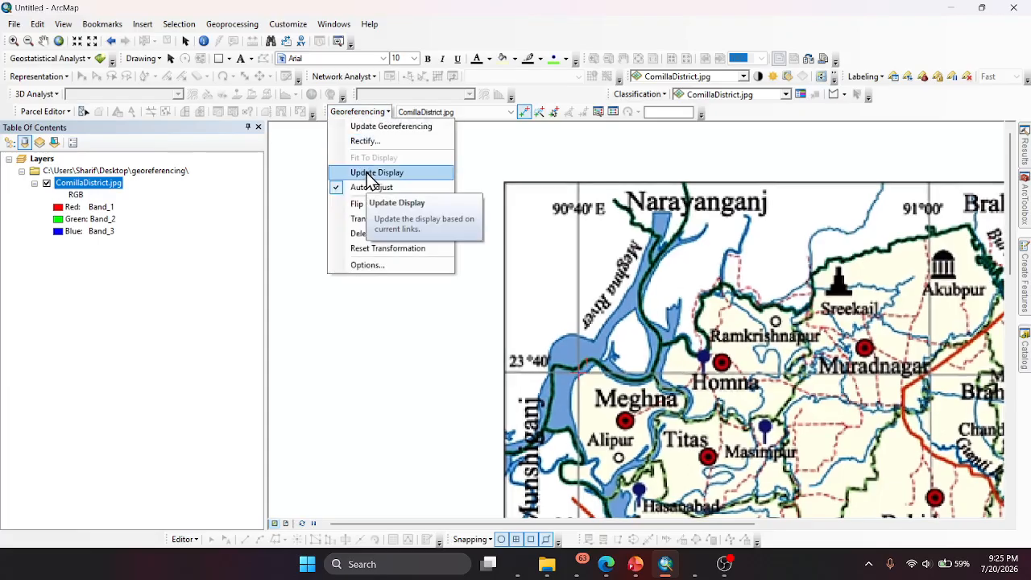
pyautogui.rightClick(105, 182)
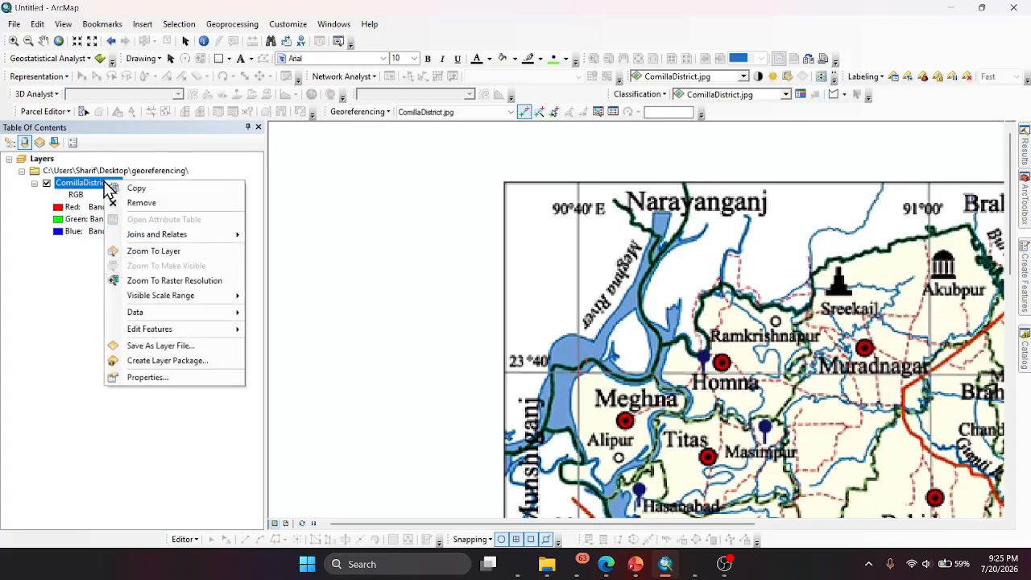
pyautogui.click(153, 251)
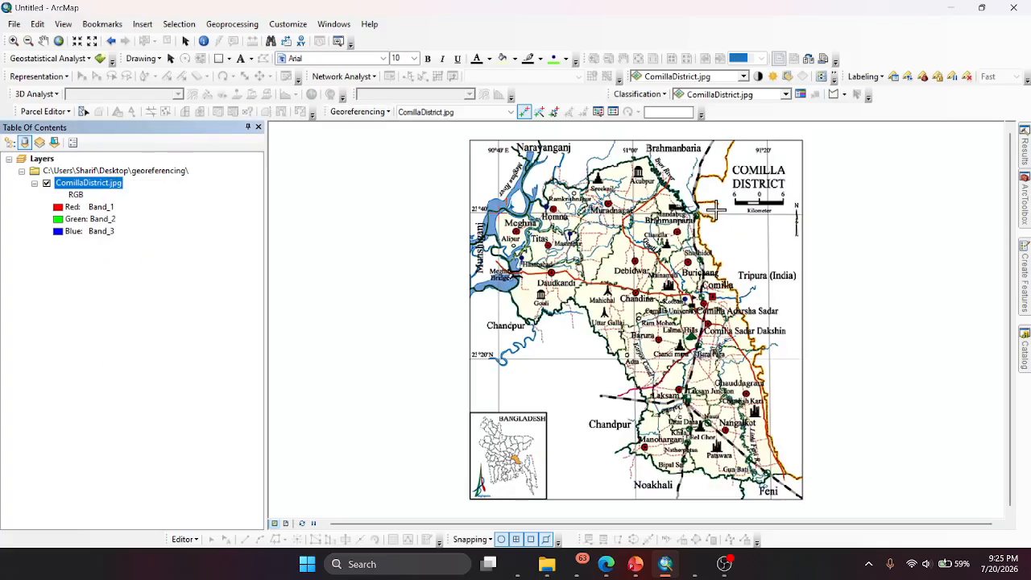
pyautogui.scroll(10, 788, 210)
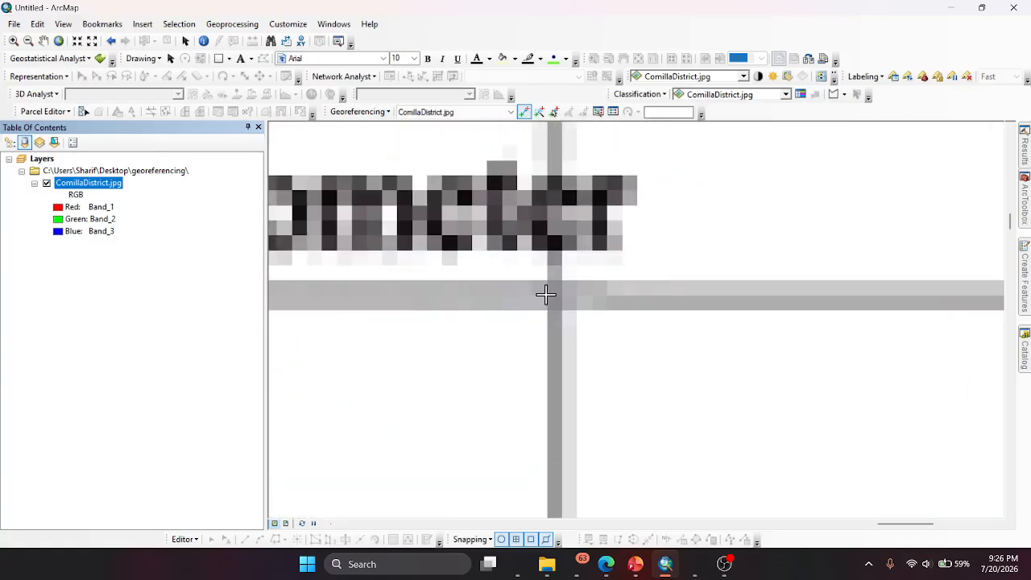
pyautogui.click(561, 295)
pyautogui.rightClick(561, 294)
pyautogui.click(588, 303)
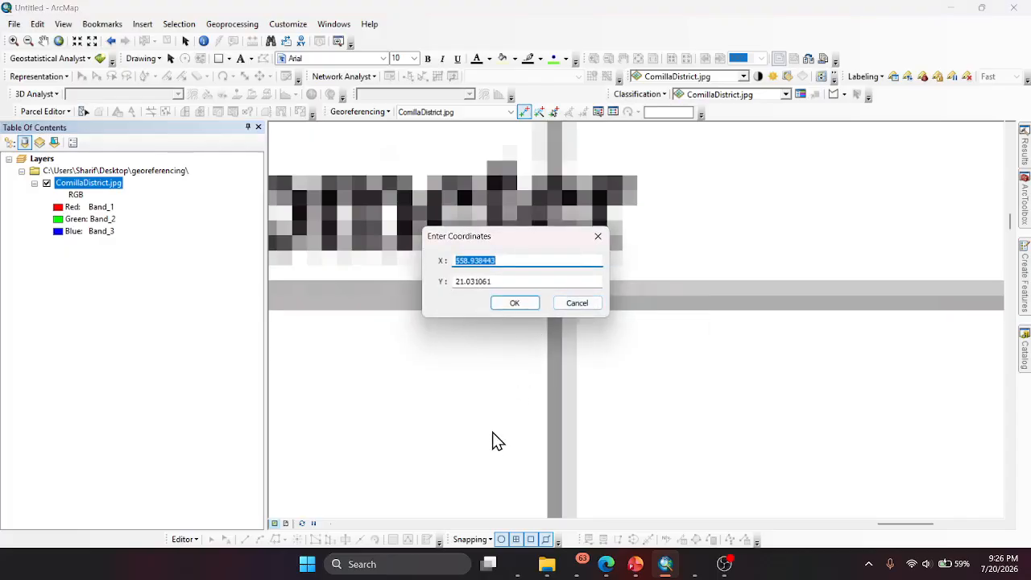
# - Compare the second control point's grid labels in the ComillaDistrict.jpg reference image with the conversions in Copilot
pyautogui.moveTo(694, 564)
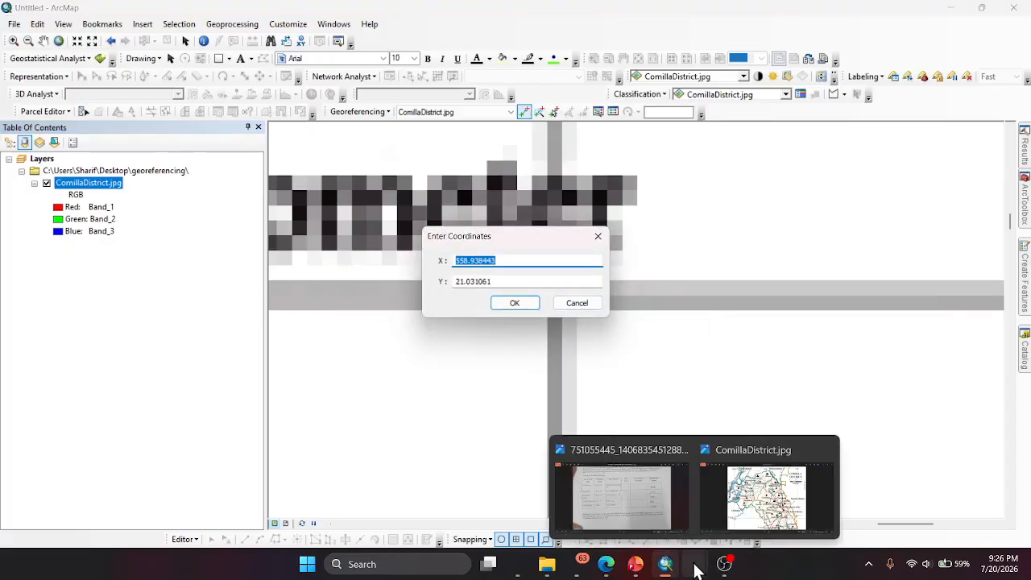
pyautogui.click(742, 521)
pyautogui.scroll(-2, 648, 314)
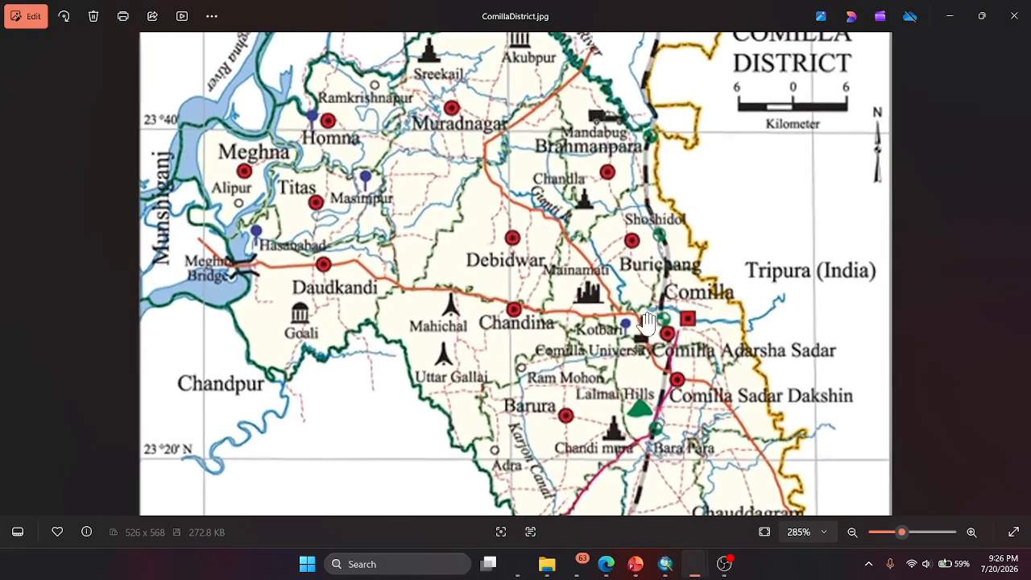
pyautogui.scroll(-5, 647, 313)
pyautogui.scroll(4, 643, 70)
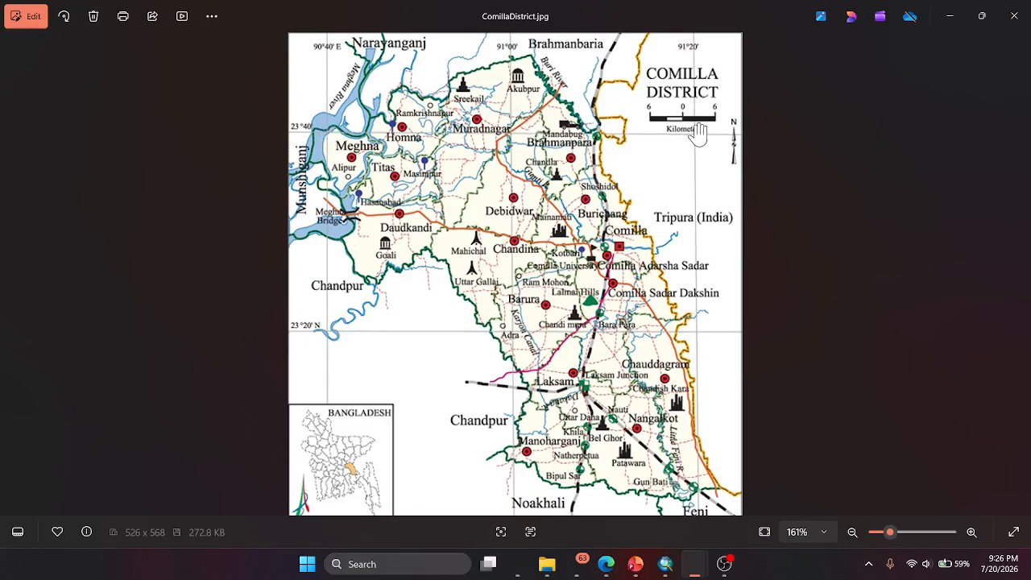
pyautogui.moveTo(518, 561)
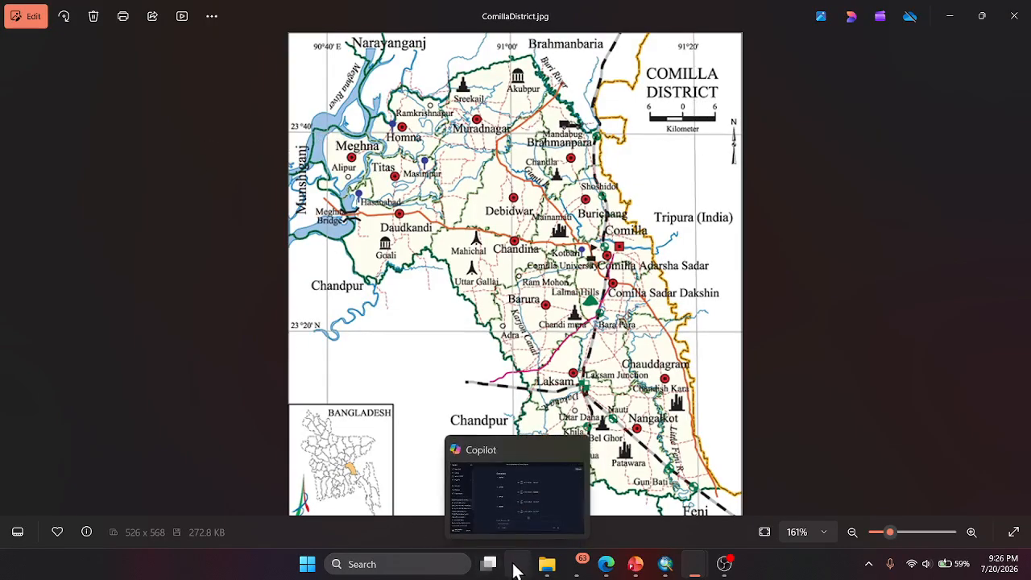
pyautogui.click(473, 534)
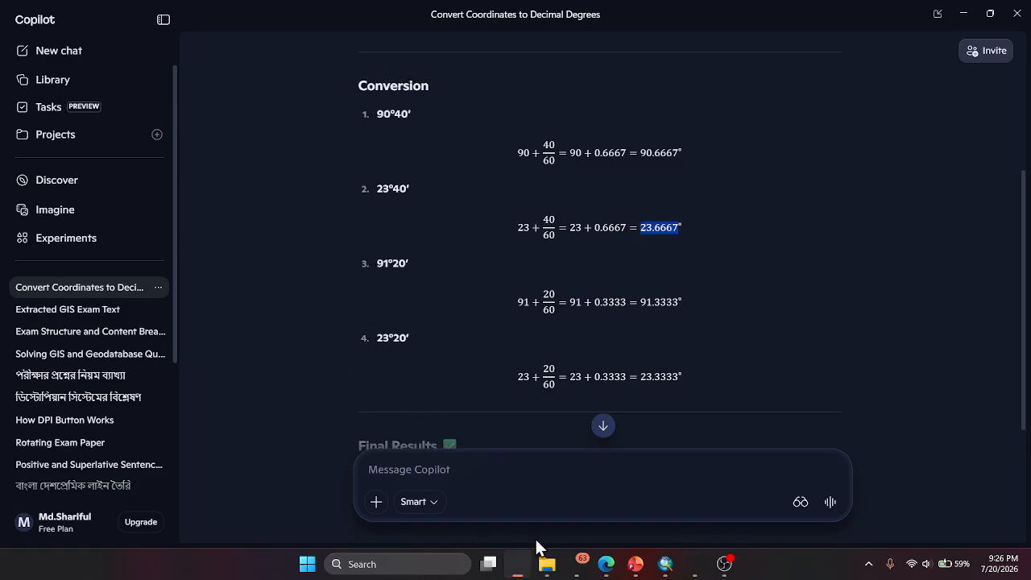
pyautogui.click(692, 567)
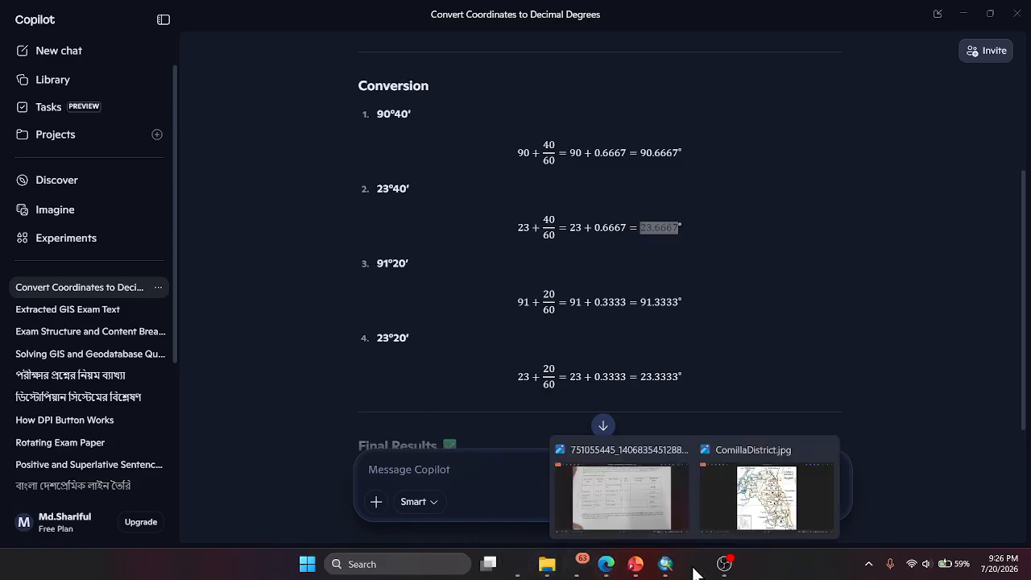
pyautogui.click(730, 515)
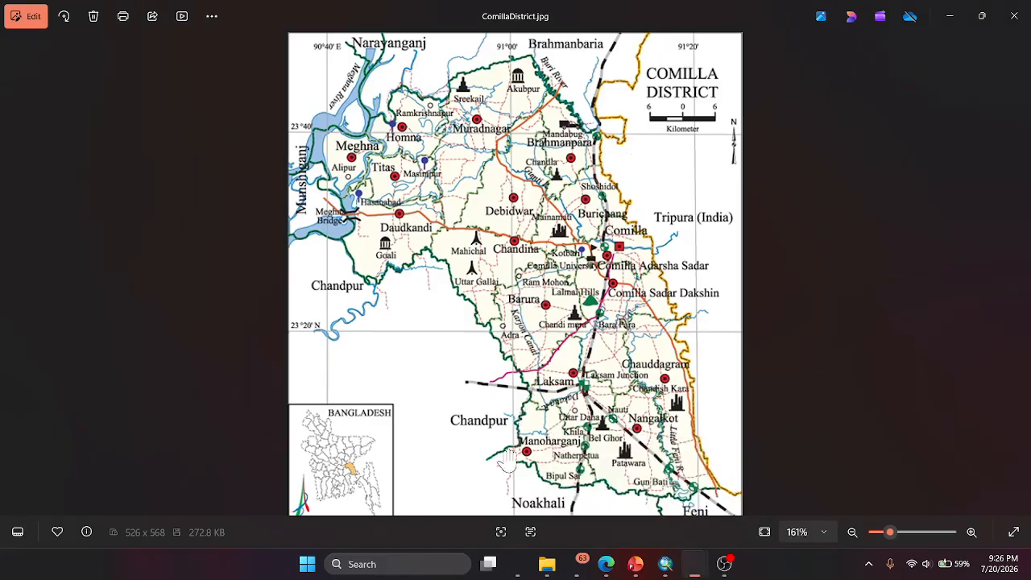
pyautogui.click(518, 564)
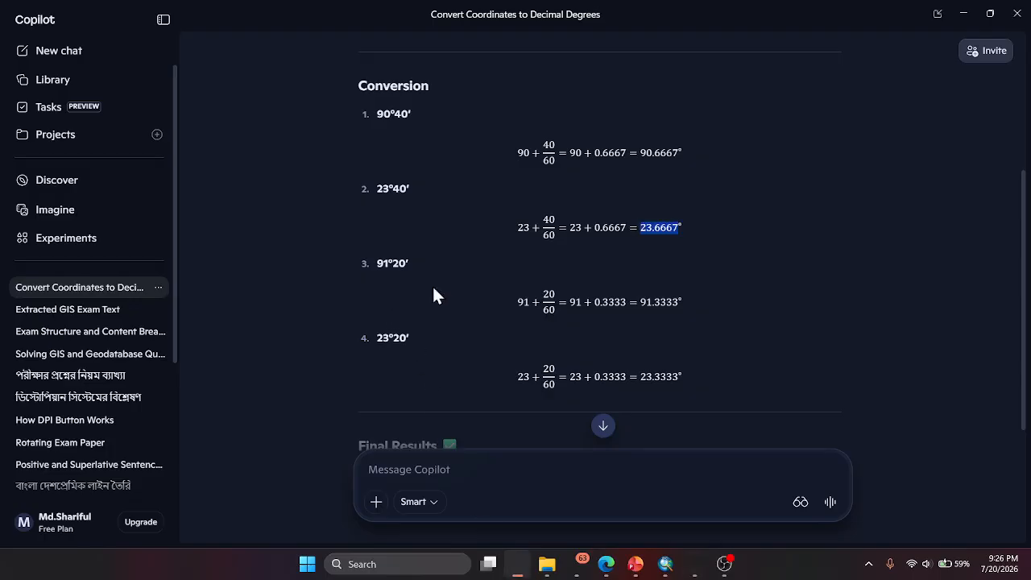
# - Copy the decimal longitude 91.3333 from Copilot and enter it in ArcMap as the second control point's X coordinate
pyautogui.moveTo(642, 301); pyautogui.dragTo(673, 307)
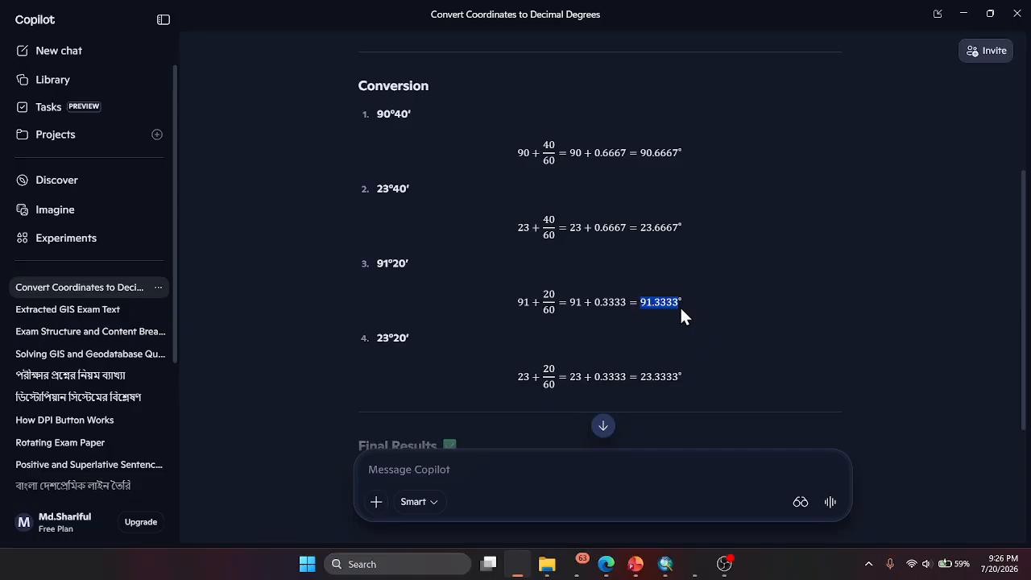
pyautogui.click(666, 564)
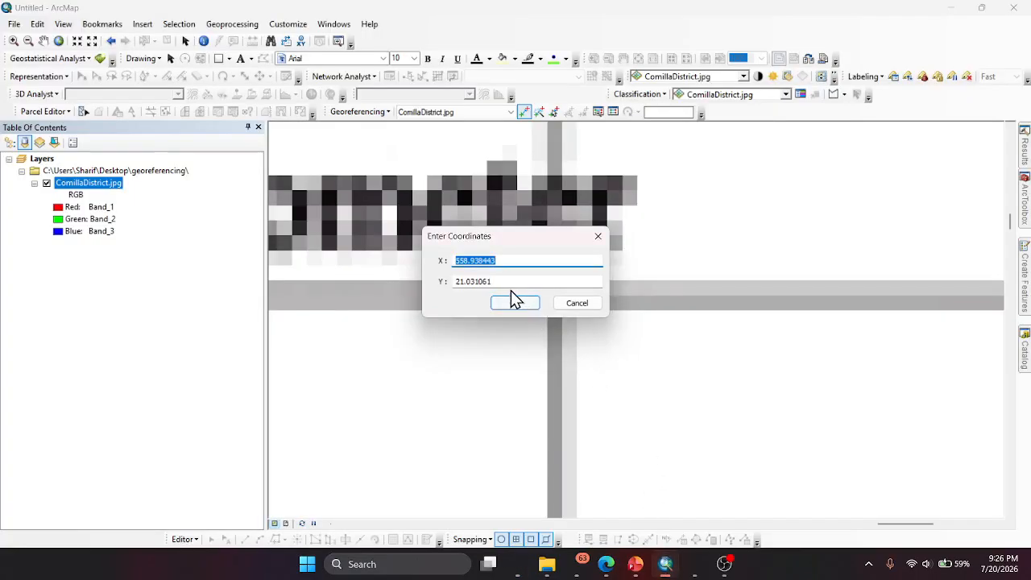
pyautogui.write('91.3333')
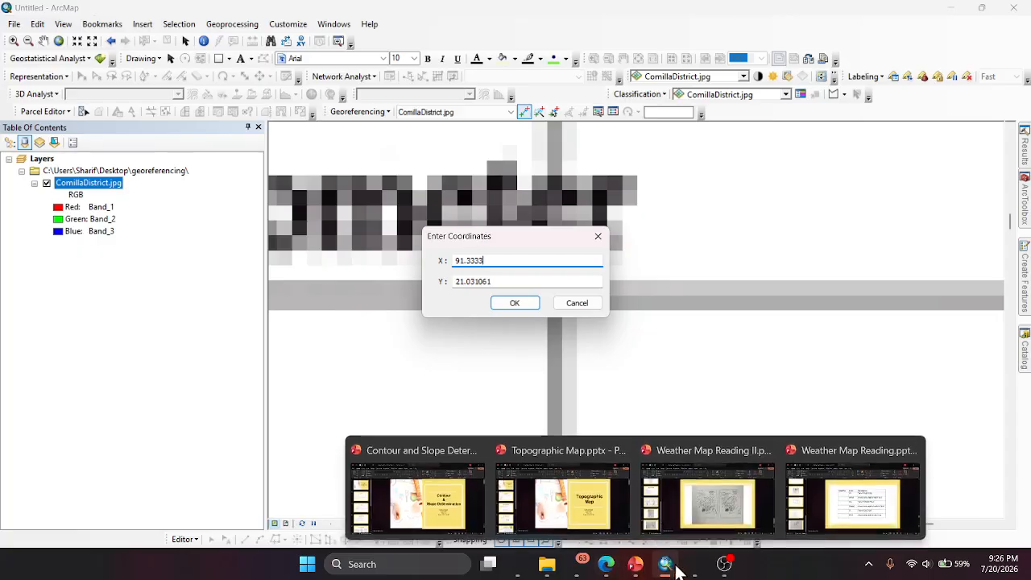
# - Check the latitude label in the reference image, copy 23.6667 from Copilot and enter it as the second control point's Y coordinate
pyautogui.moveTo(694, 570)
pyautogui.click(761, 515)
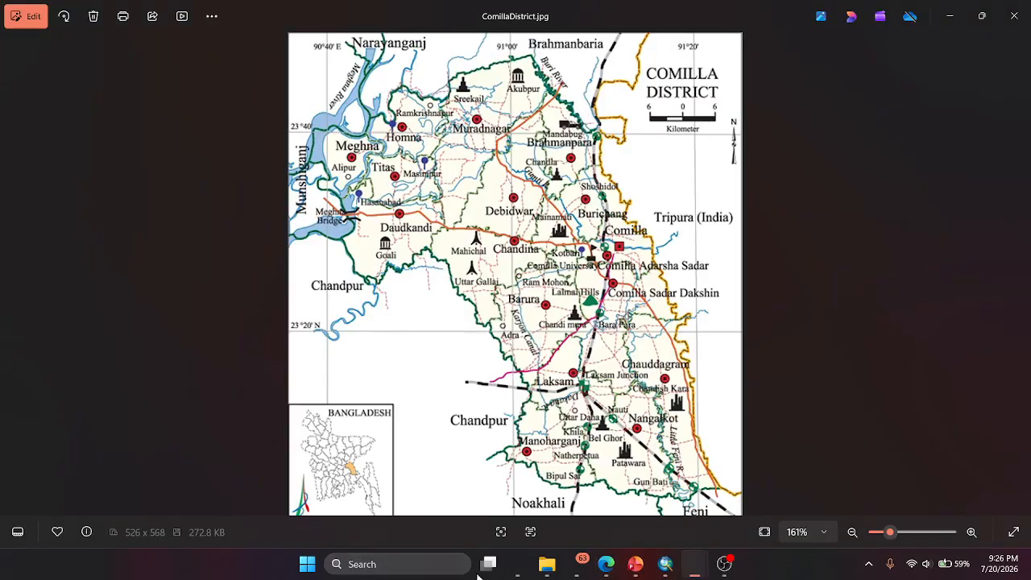
pyautogui.click(518, 563)
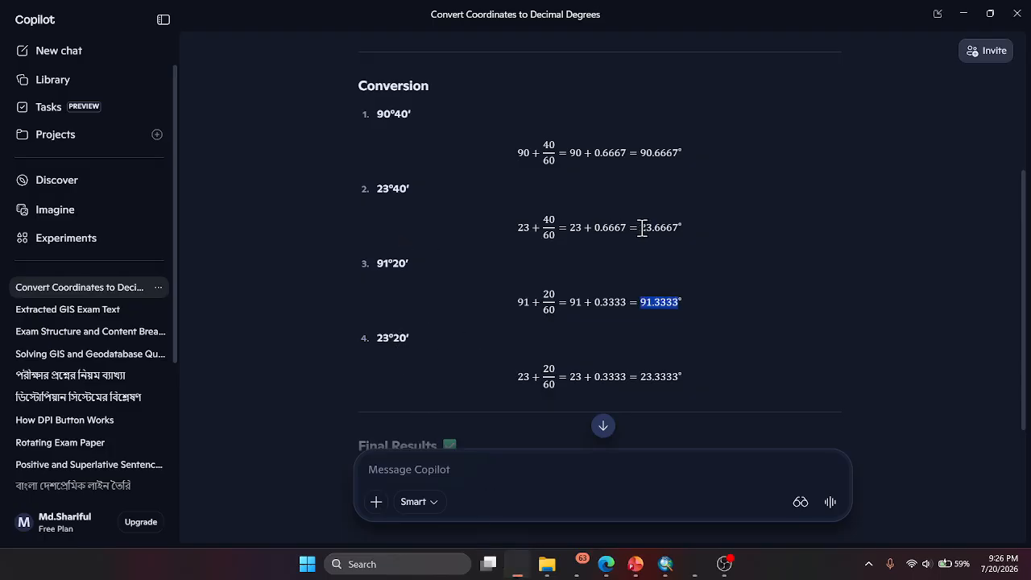
pyautogui.moveTo(642, 228); pyautogui.dragTo(661, 232)
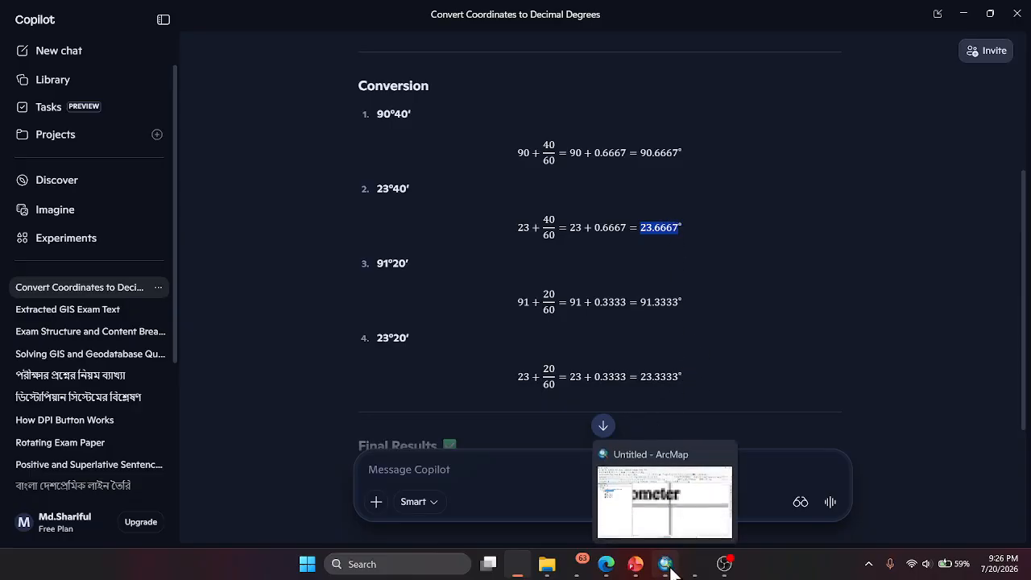
pyautogui.click(665, 564)
pyautogui.click(492, 281)
pyautogui.hotkey('ctrl', 'a')
pyautogui.write('23.6667')
pyautogui.click(498, 306)
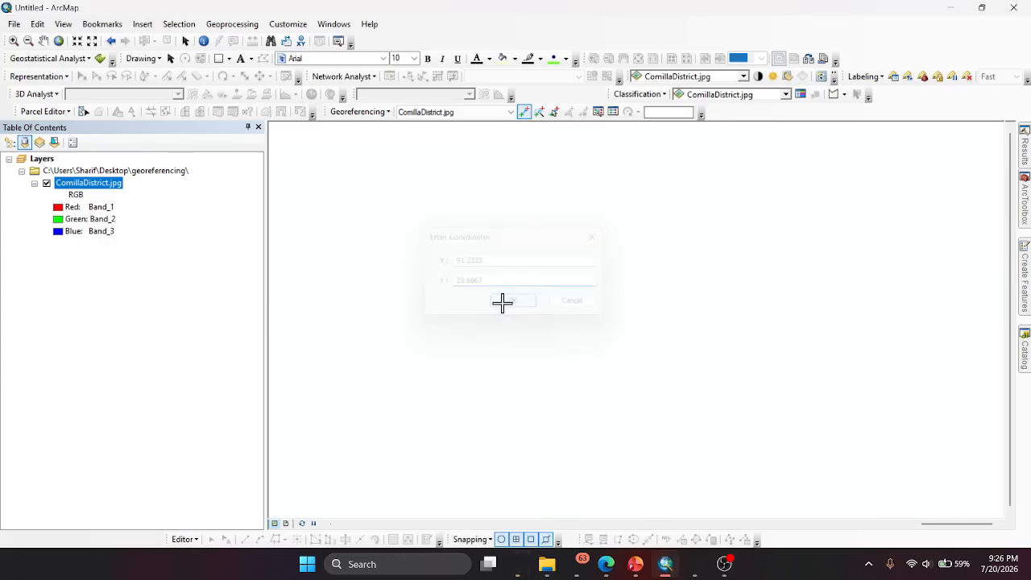
# - Zoom to the ComillaDistrict.jpg layer, place a control point at the 90°40' E, 23°20' N grid intersection and open its coordinate entry
pyautogui.rightClick(86, 185)
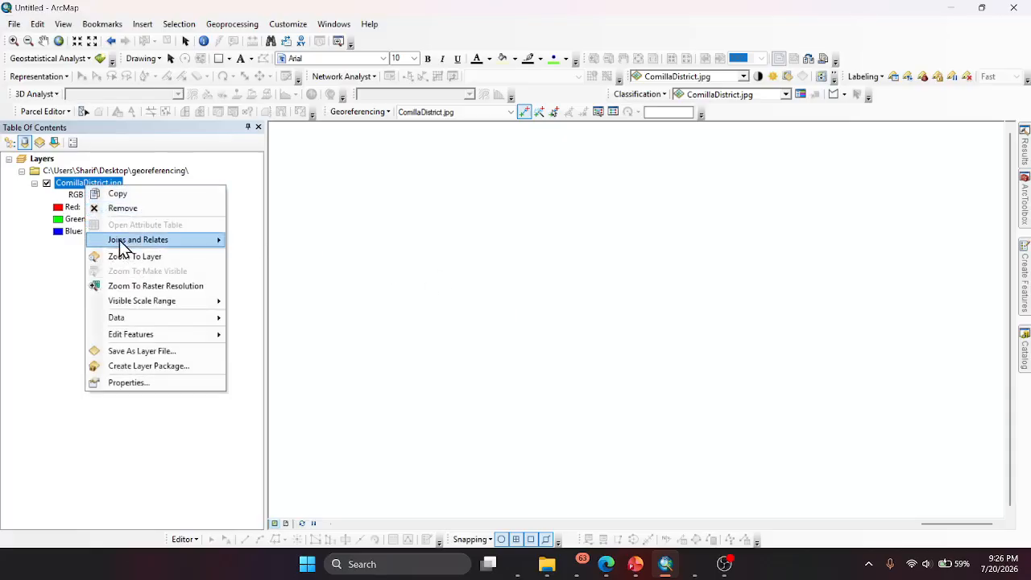
pyautogui.click(135, 258)
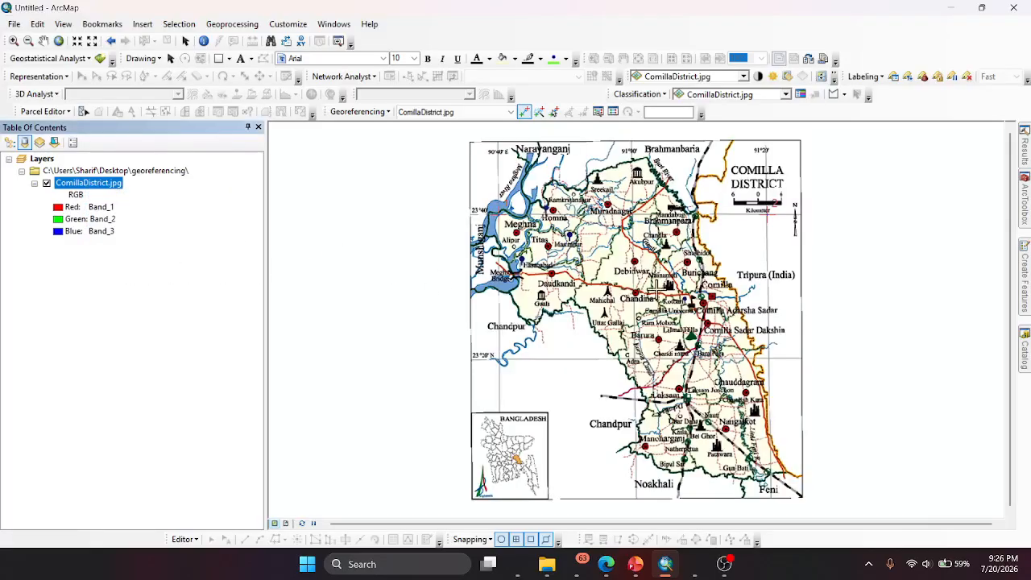
pyautogui.scroll(3, 488, 357)
pyautogui.scroll(5, 488, 357)
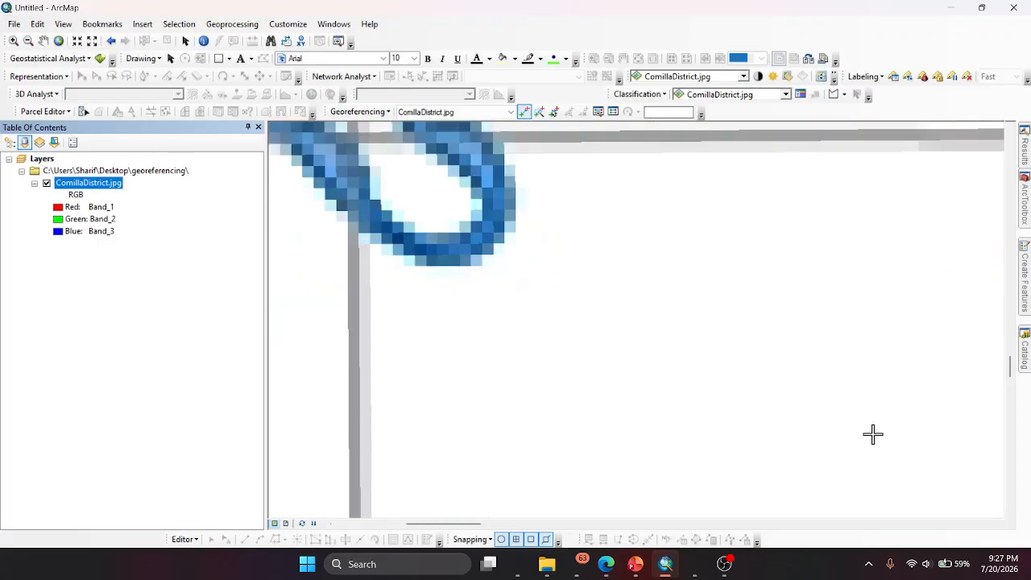
pyautogui.scroll(-3, 576, 440)
pyautogui.scroll(-1, 636, 394)
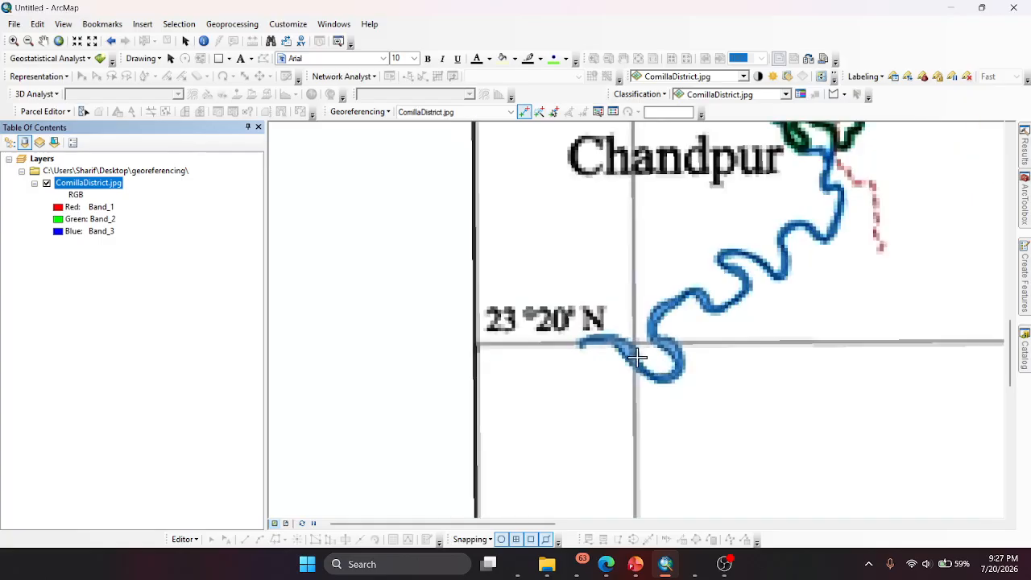
pyautogui.scroll(1, 633, 349)
pyautogui.scroll(3, 633, 347)
pyautogui.scroll(-1, 638, 348)
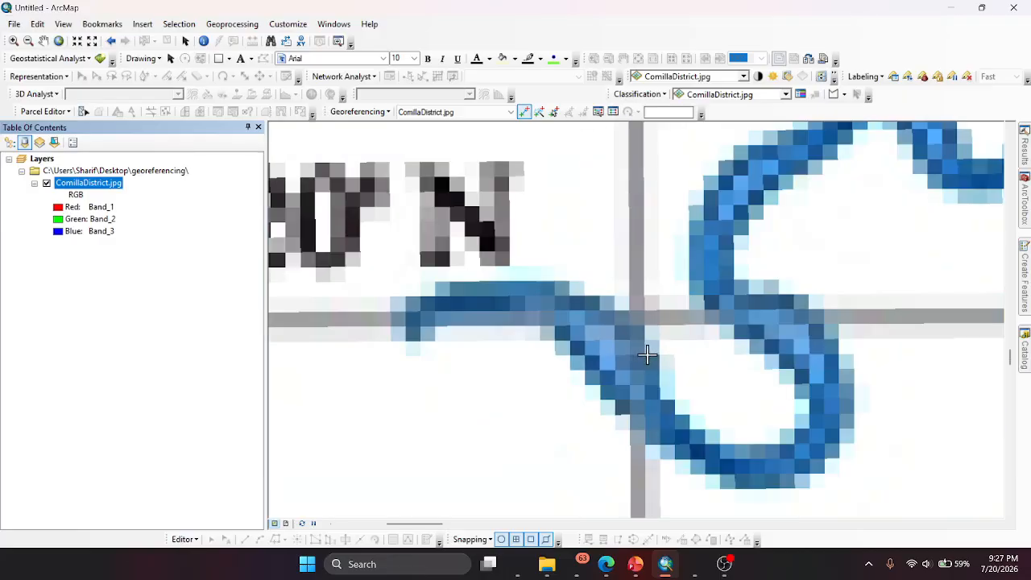
pyautogui.scroll(-1, 646, 359)
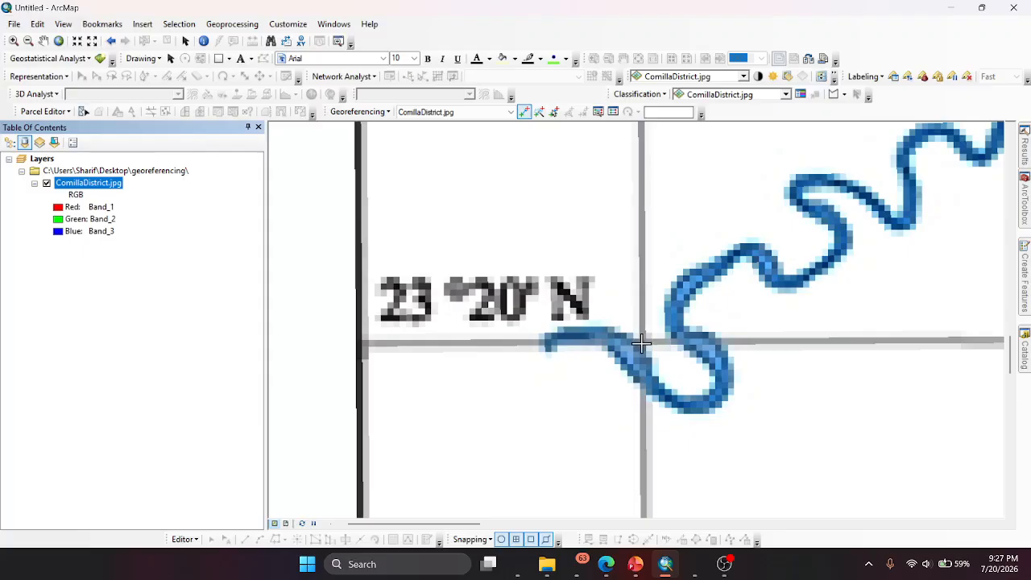
pyautogui.rightClick(648, 342)
pyautogui.click(684, 348)
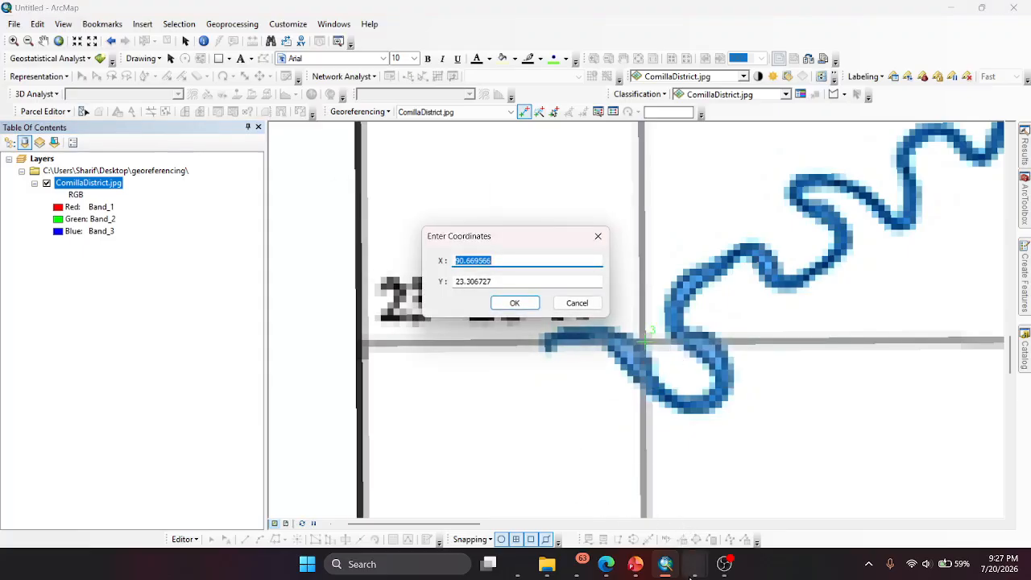
# - Check the third control point's grid labels in the ComillaDistrict.jpg reference image and return to the conversions in Copilot
pyautogui.moveTo(695, 566)
pyautogui.click(749, 493)
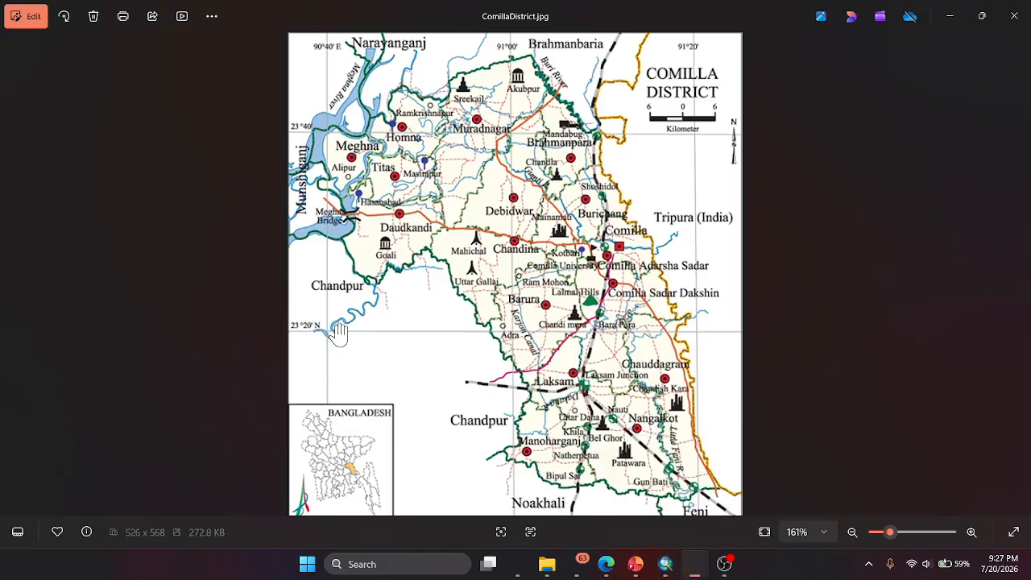
pyautogui.scroll(-2, 332, 419)
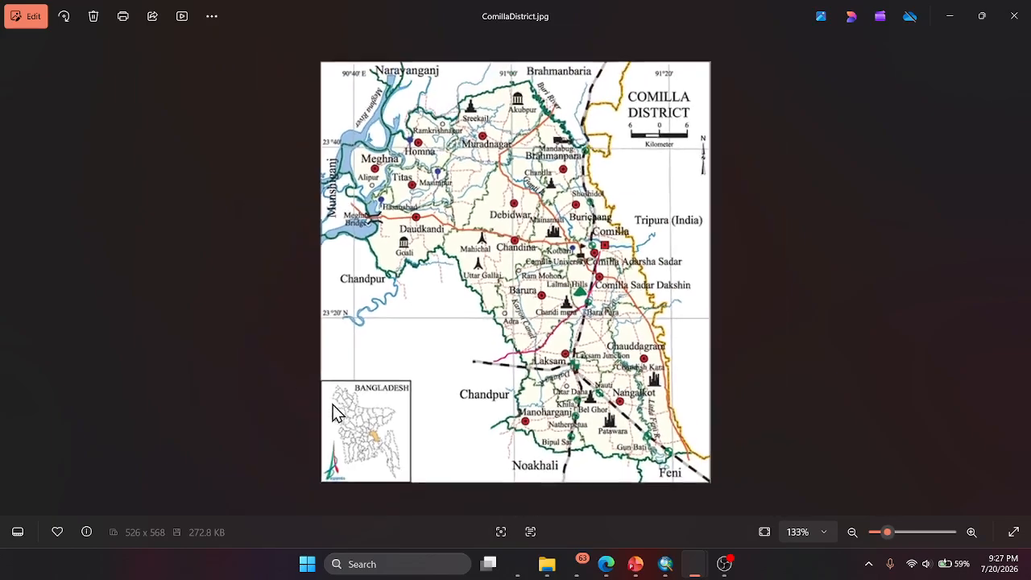
pyautogui.click(520, 564)
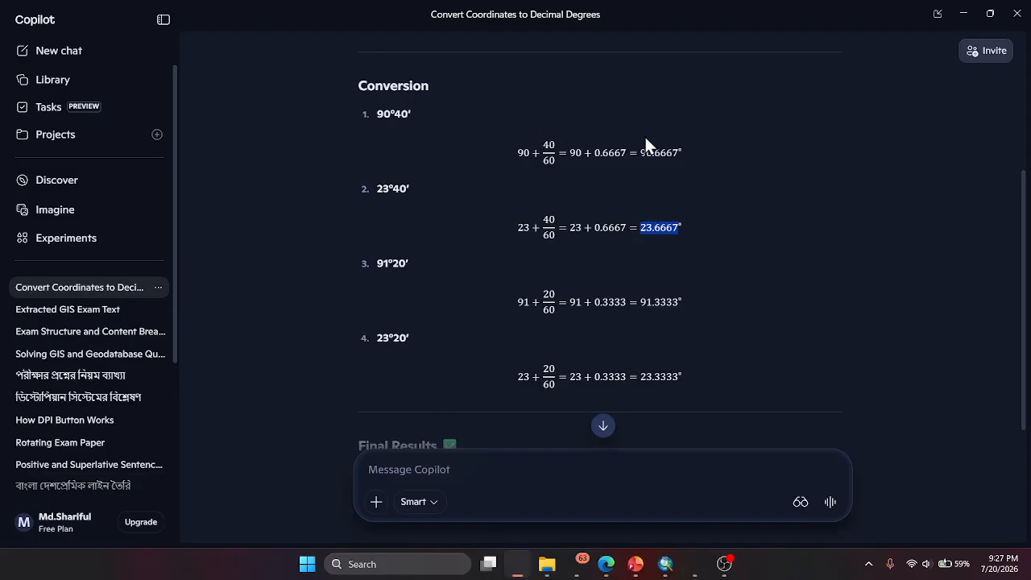
# - Copy the decimal longitude 90.6667 from Copilot and enter it in ArcMap as the third control point's X coordinate
pyautogui.moveTo(639, 152); pyautogui.dragTo(668, 153)
pyautogui.click(664, 566)
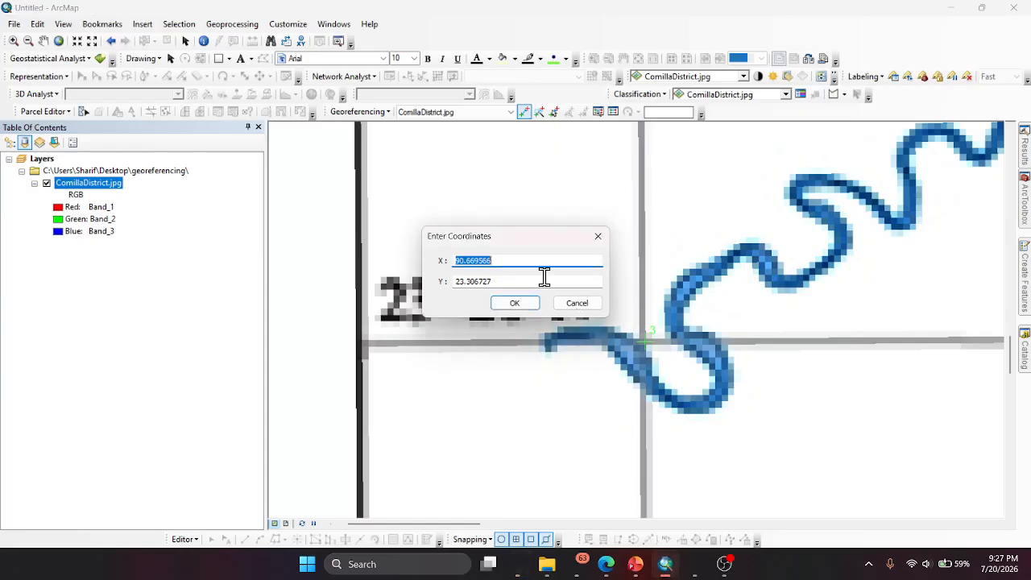
pyautogui.write('90.6667')
# - Check the latitude label in the reference image, copy 23.3333 from Copilot and enter it as the third control point's Y coordinate in ArcMap
pyautogui.click(494, 280)
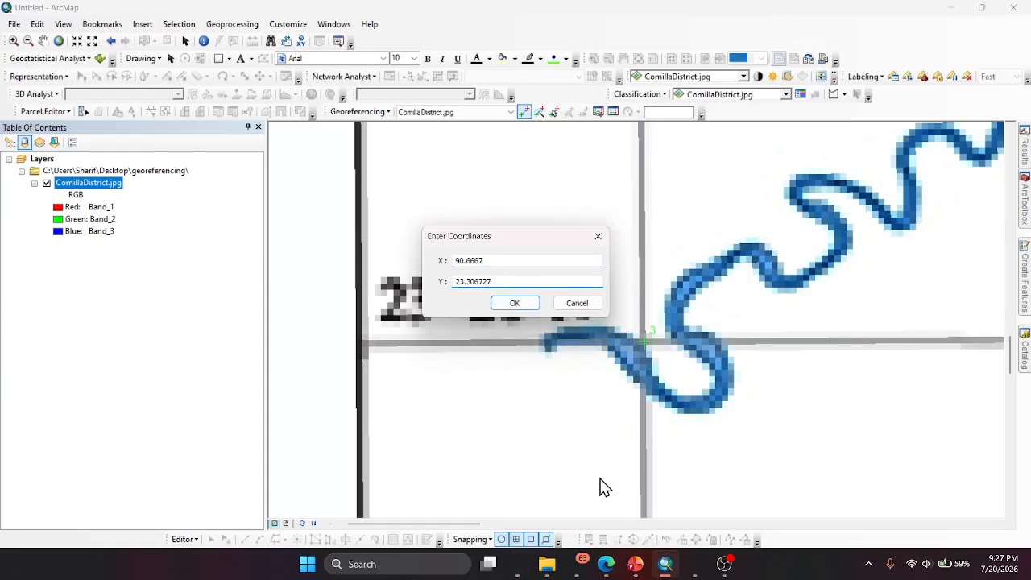
pyautogui.moveTo(545, 569)
pyautogui.moveTo(695, 570)
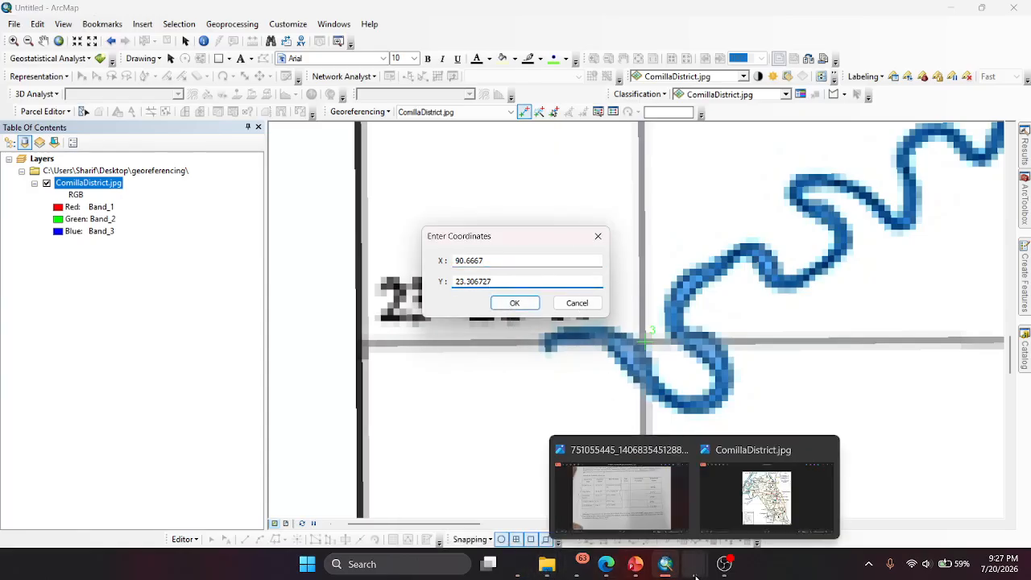
pyautogui.moveTo(743, 499)
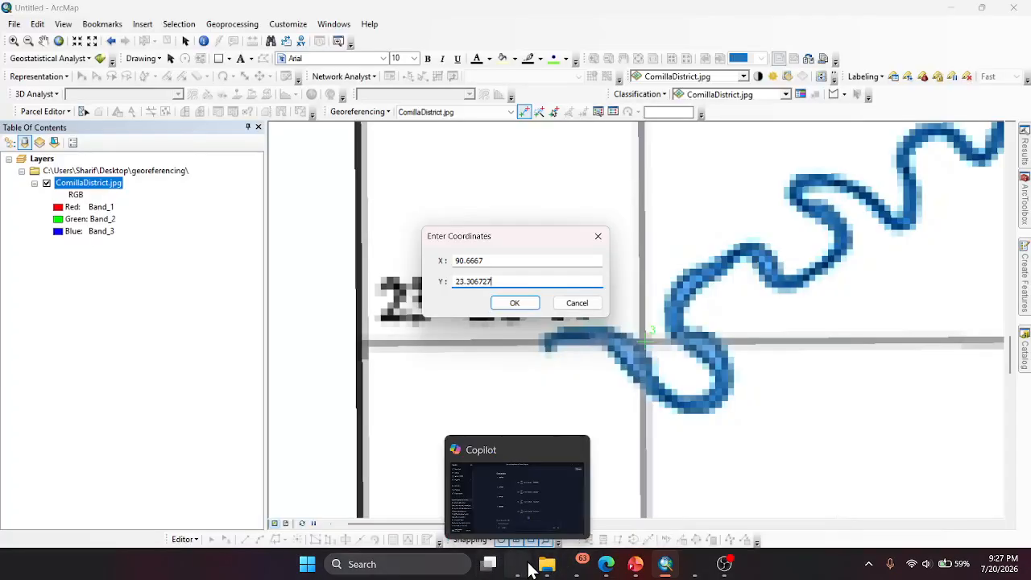
pyautogui.click(518, 564)
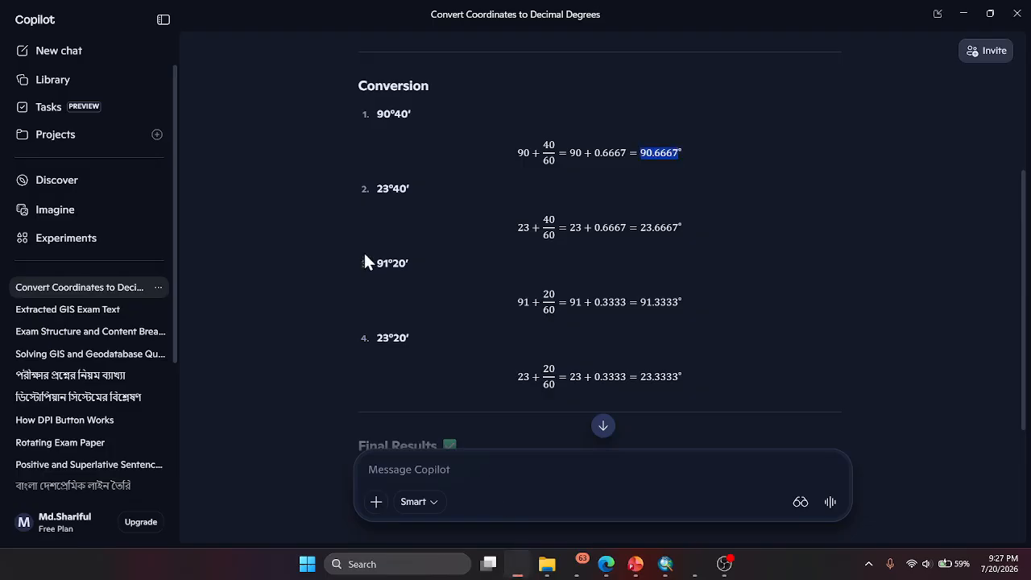
pyautogui.moveTo(641, 376); pyautogui.dragTo(675, 380)
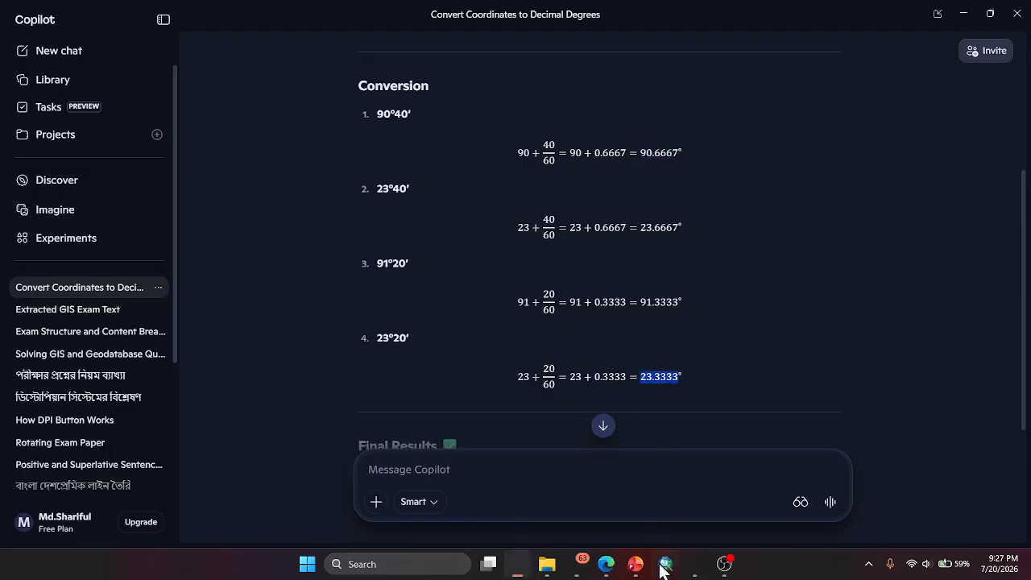
pyautogui.moveTo(660, 568)
pyautogui.click(617, 495)
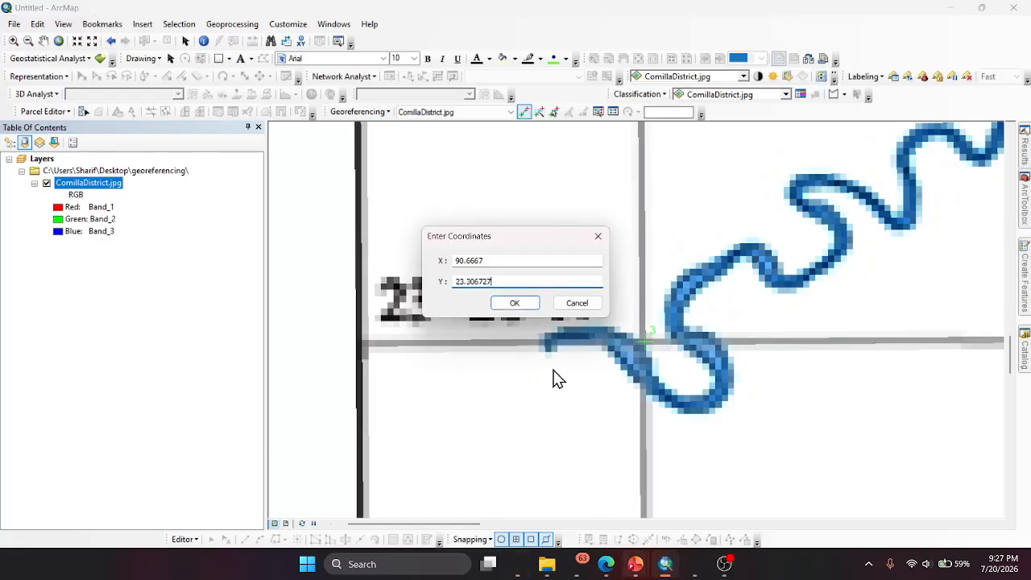
pyautogui.hotkey('ctrl', 'a')
pyautogui.write('23.3333')
pyautogui.click(517, 306)
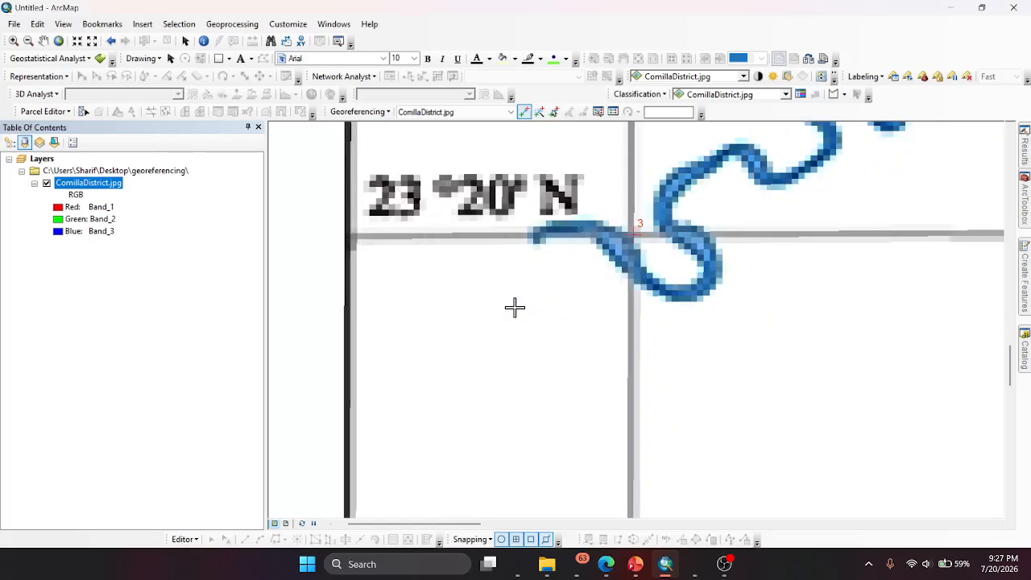
# - Zoom to the ComillaDistrict.jpg layer, place a control point at the 91°20' E, 23°20' N grid intersection and open its coordinate entry
pyautogui.rightClick(73, 195)
pyautogui.click(115, 258)
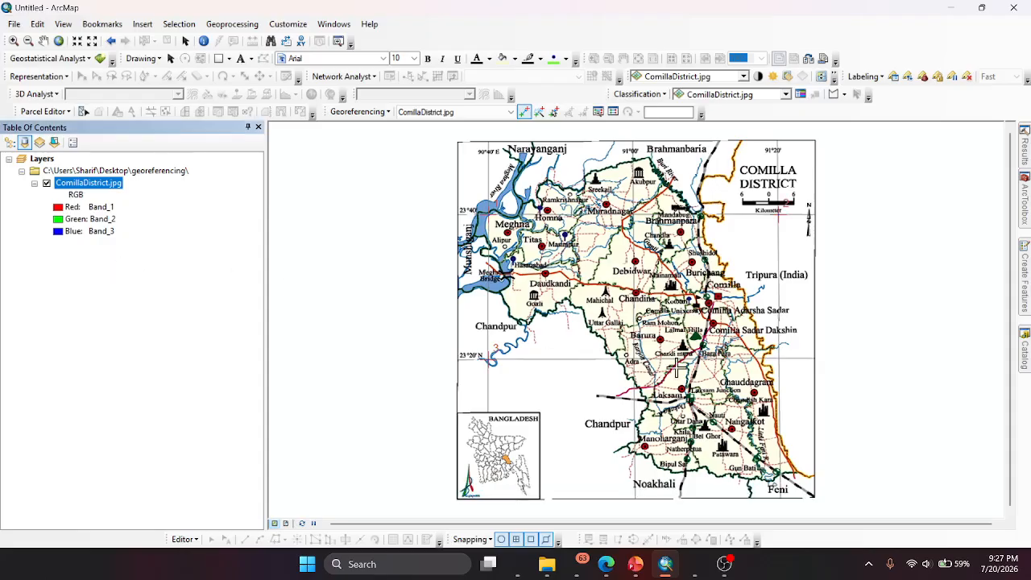
pyautogui.scroll(-5, 801, 350)
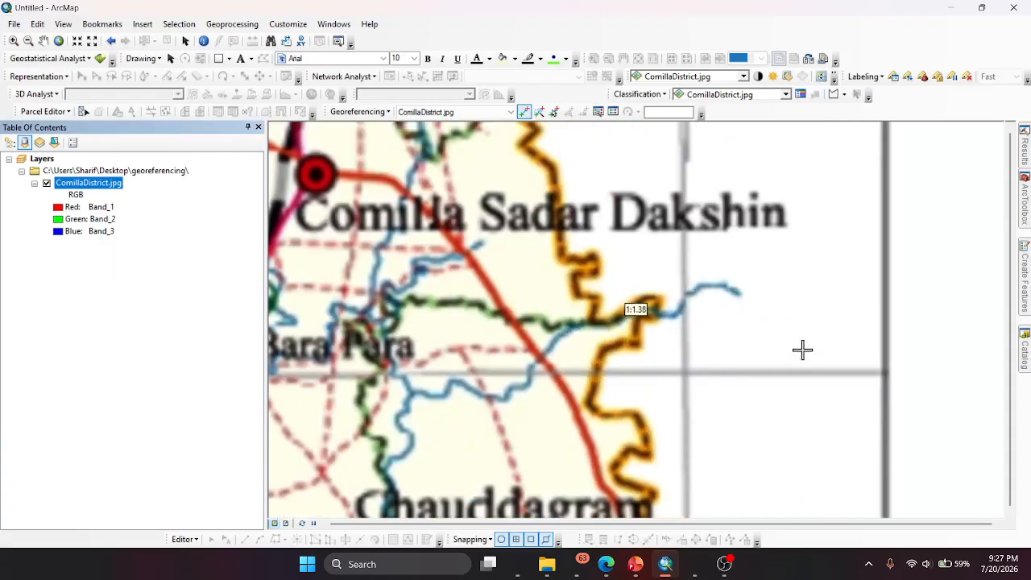
pyautogui.scroll(4, 776, 375)
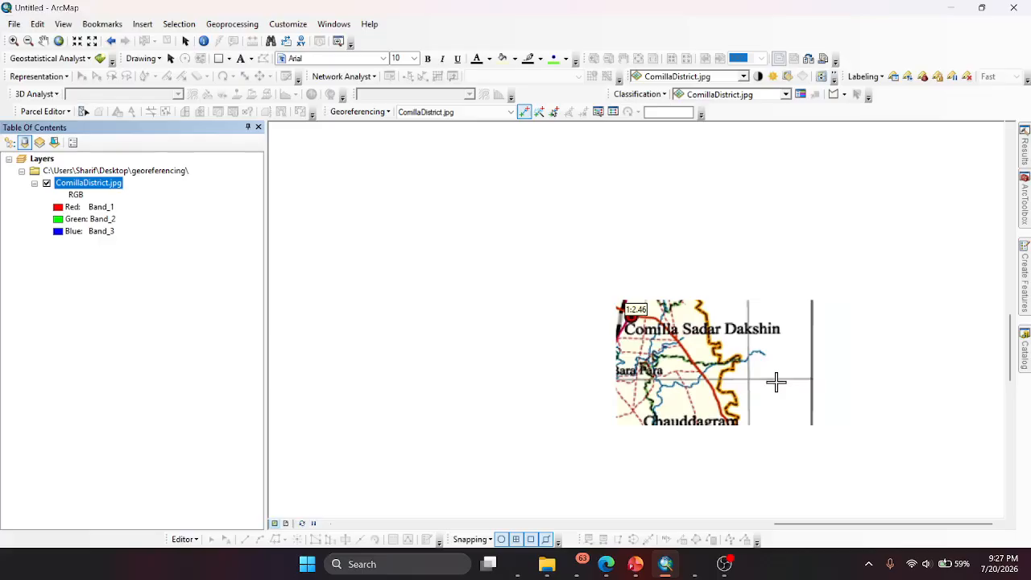
pyautogui.scroll(2, 662, 275)
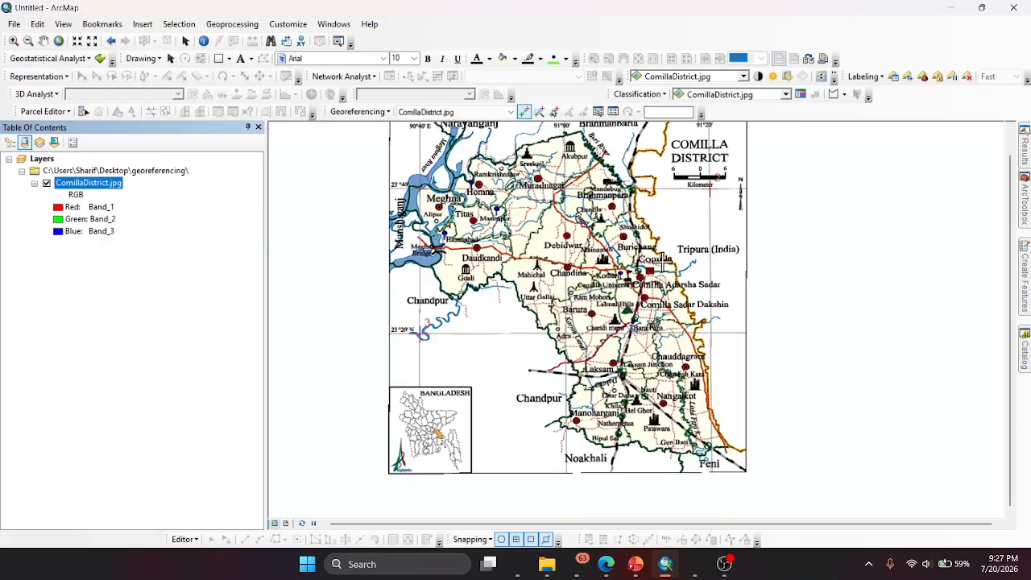
pyautogui.scroll(1, 659, 266)
pyautogui.scroll(-1, 719, 330)
pyautogui.scroll(-3, 719, 330)
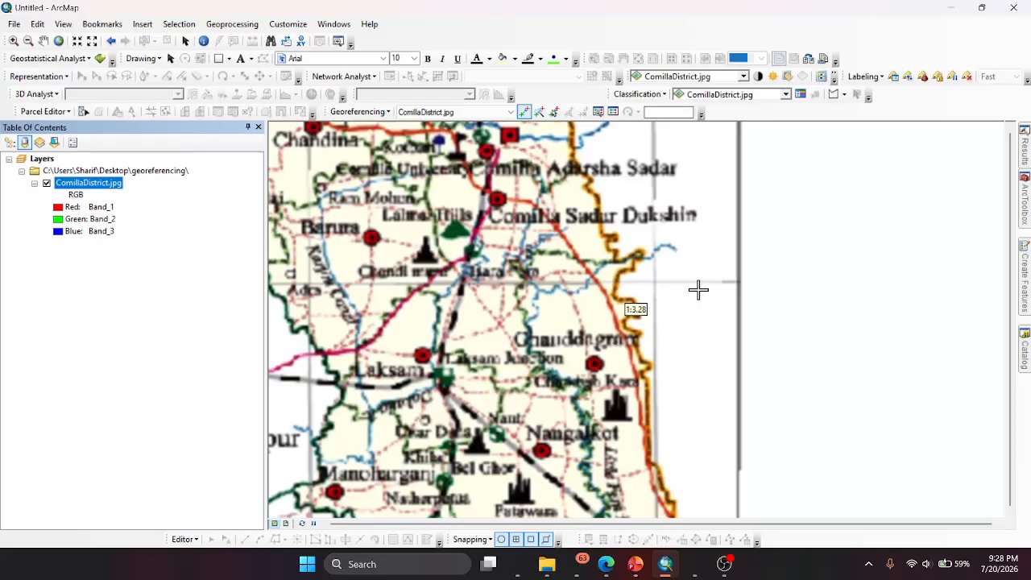
pyautogui.scroll(1, 679, 468)
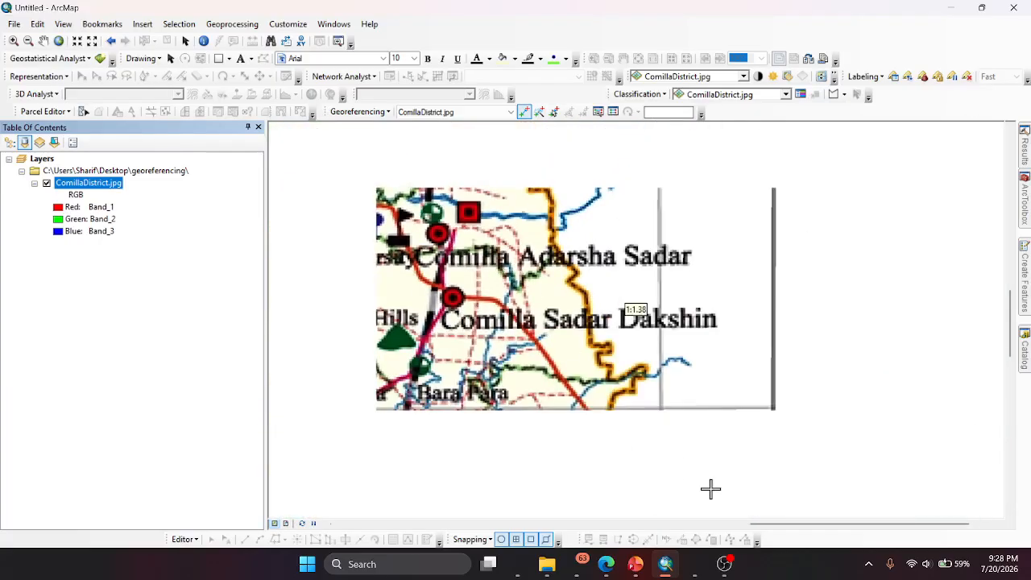
pyautogui.scroll(-3, 669, 458)
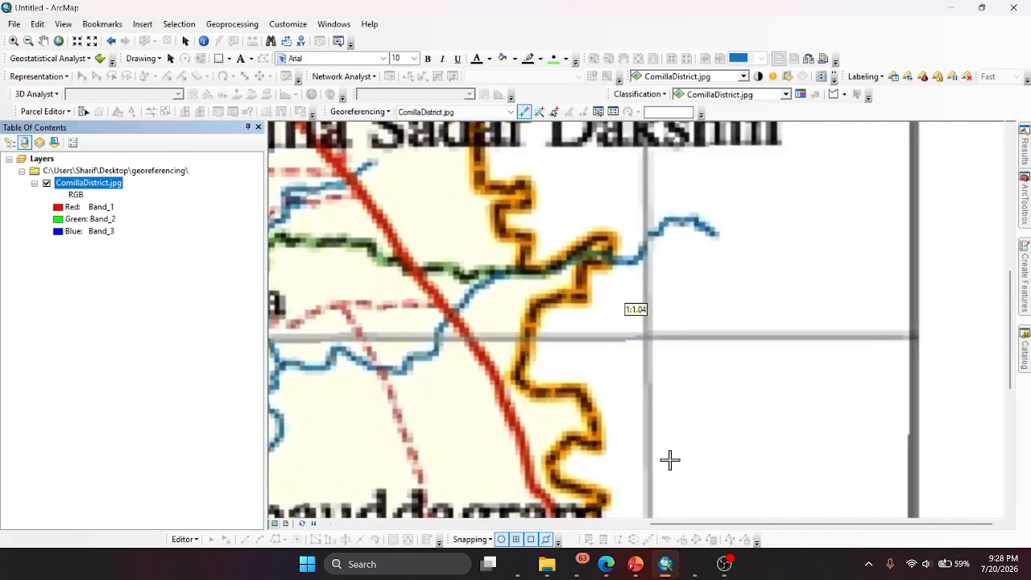
pyautogui.scroll(-1, 669, 458)
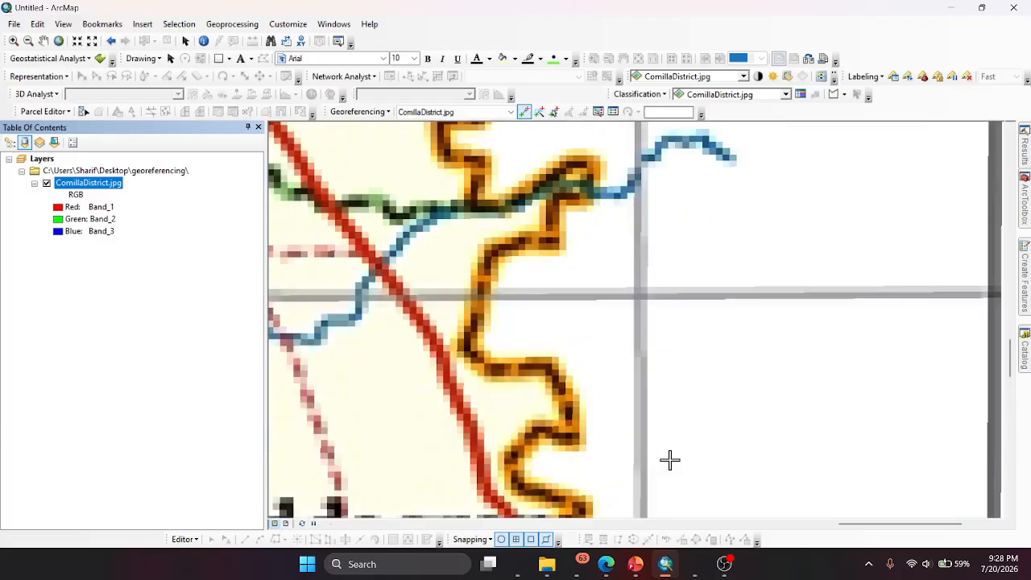
pyautogui.rightClick(642, 294)
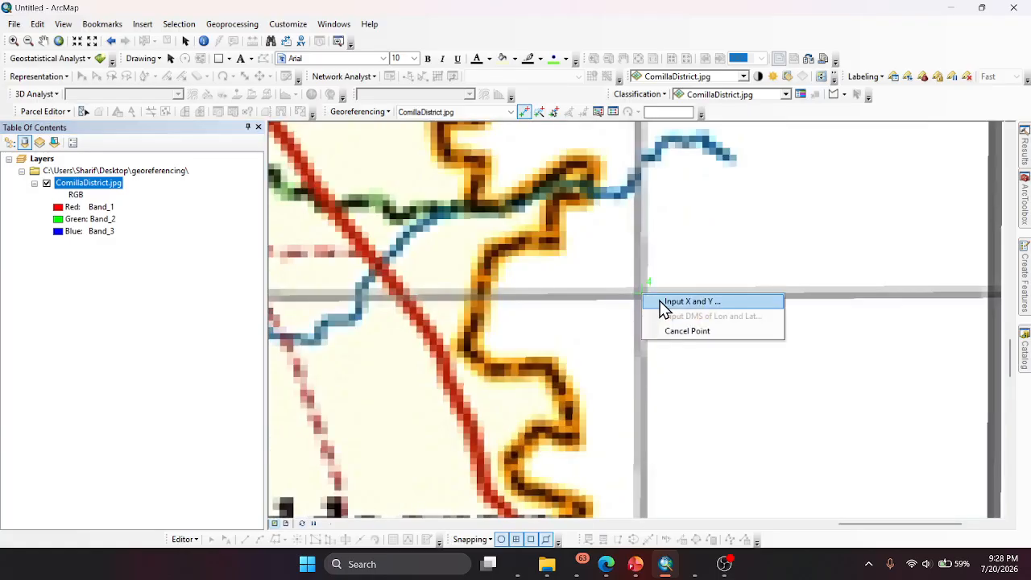
pyautogui.click(665, 307)
# - Check the fourth point's grid labels in the reference image, copy 91.3333 from Copilot and enter it as the X coordinate in ArcMap
pyautogui.moveTo(697, 564)
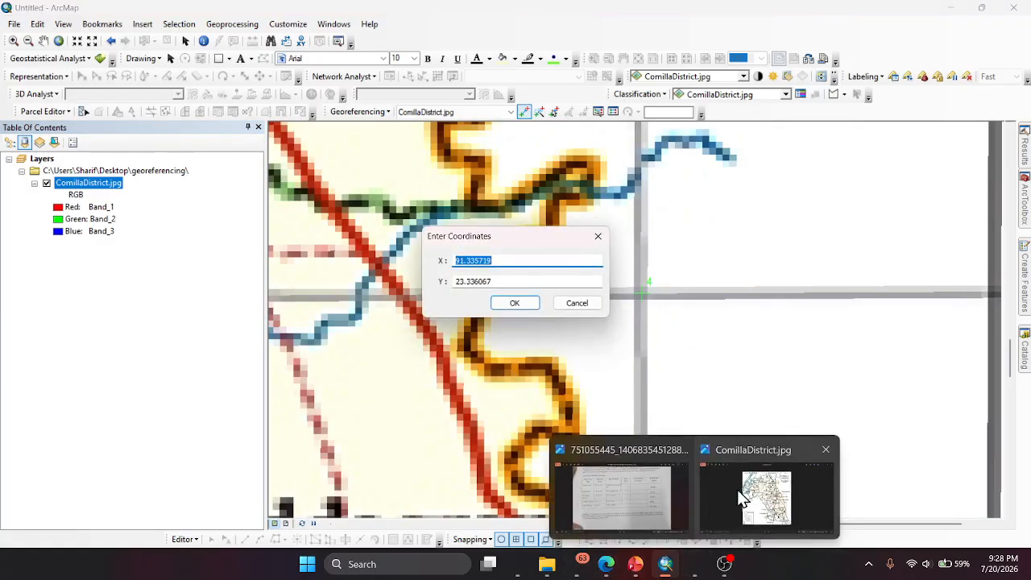
pyautogui.click(741, 495)
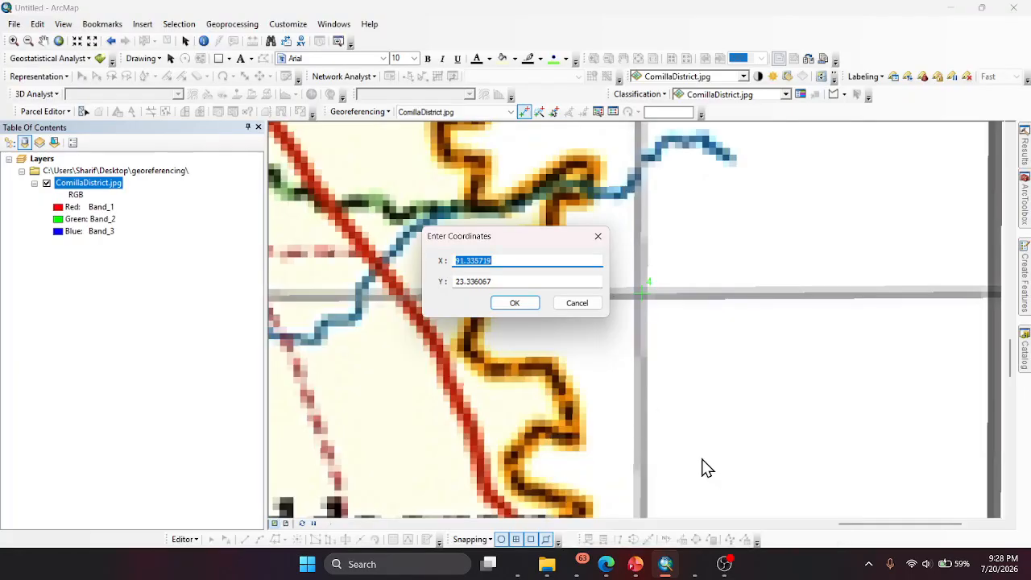
pyautogui.moveTo(689, 568)
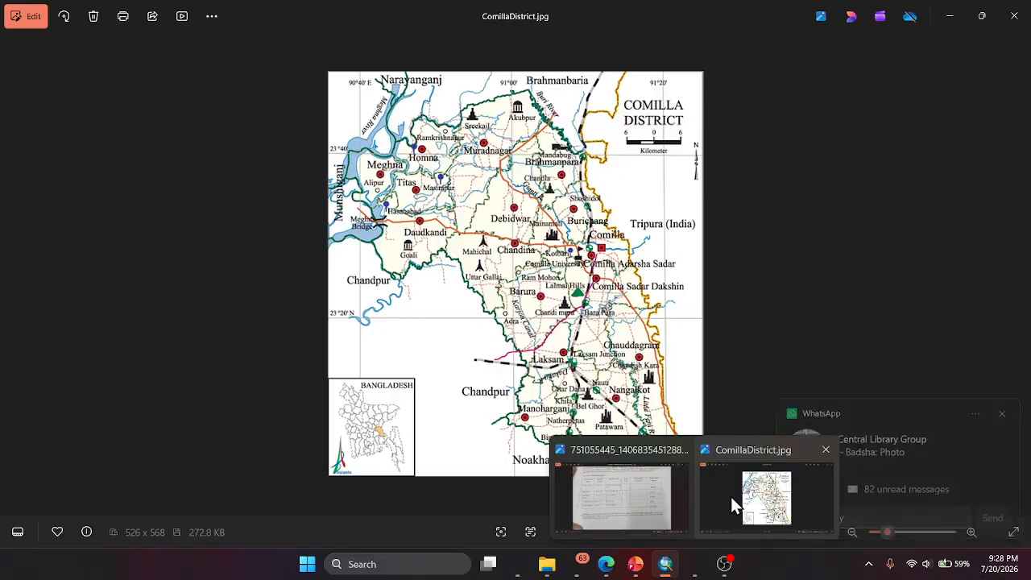
pyautogui.click(728, 494)
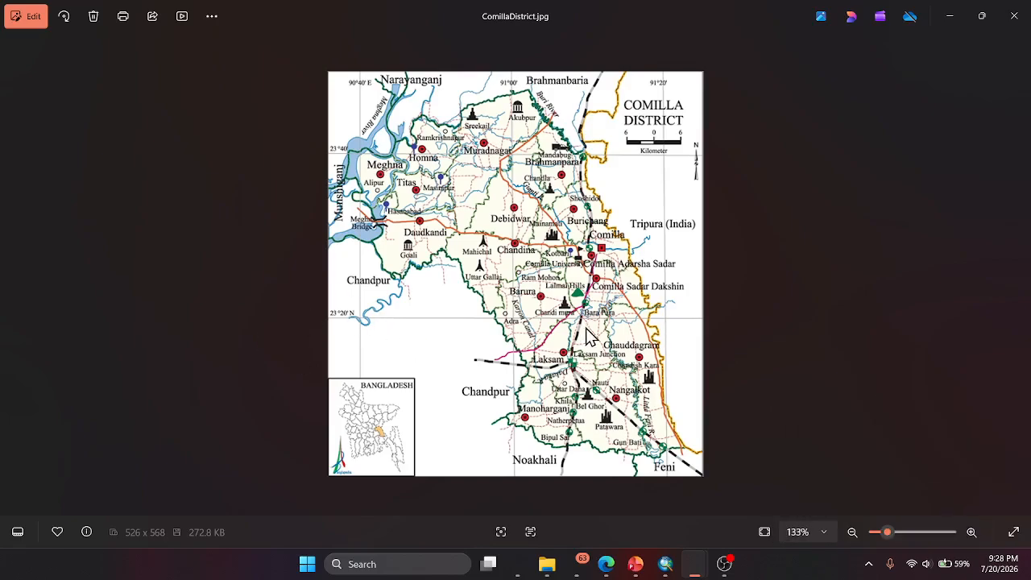
pyautogui.click(508, 573)
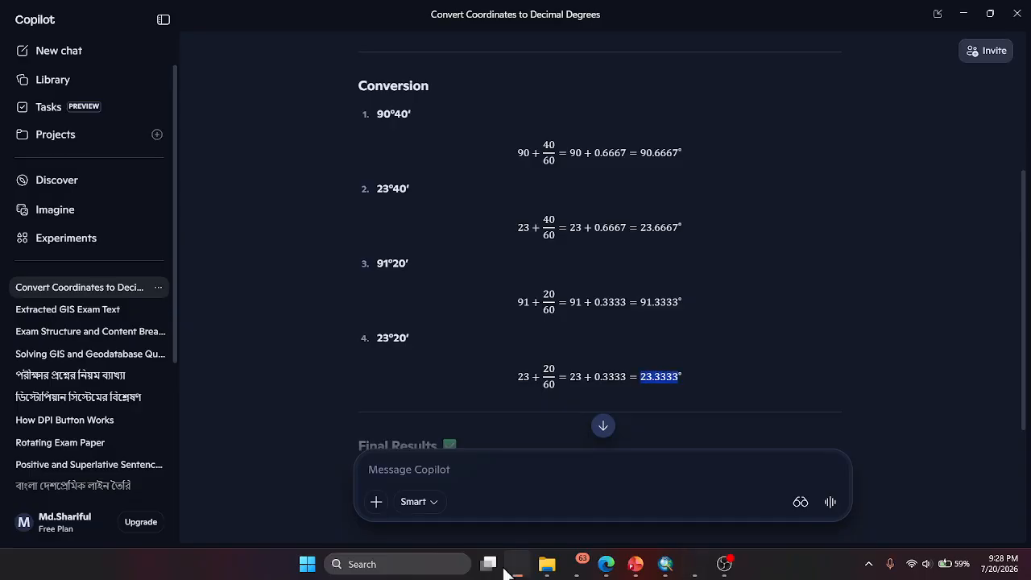
pyautogui.moveTo(640, 298); pyautogui.dragTo(676, 302)
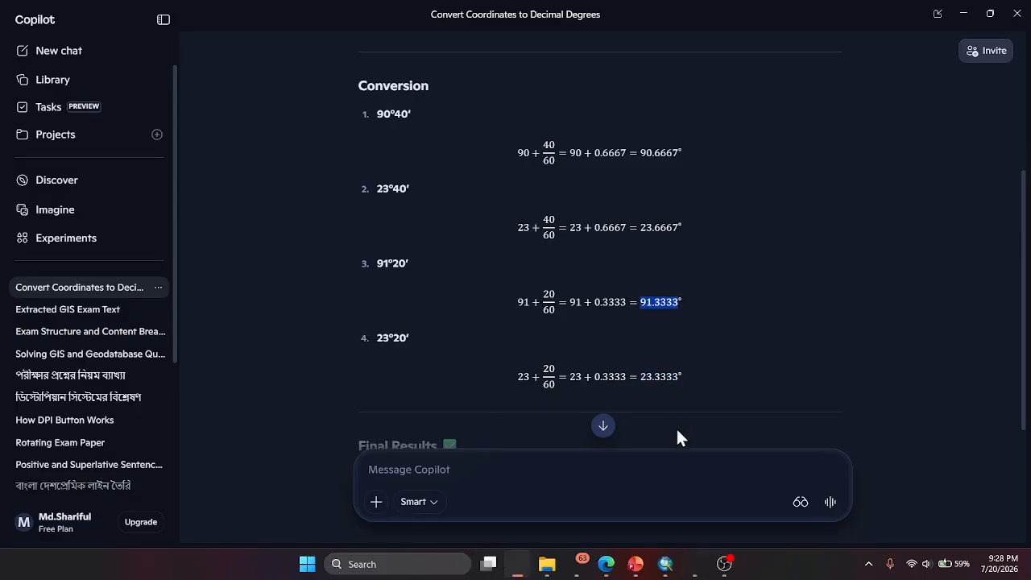
pyautogui.click(676, 570)
pyautogui.write('91.3333')
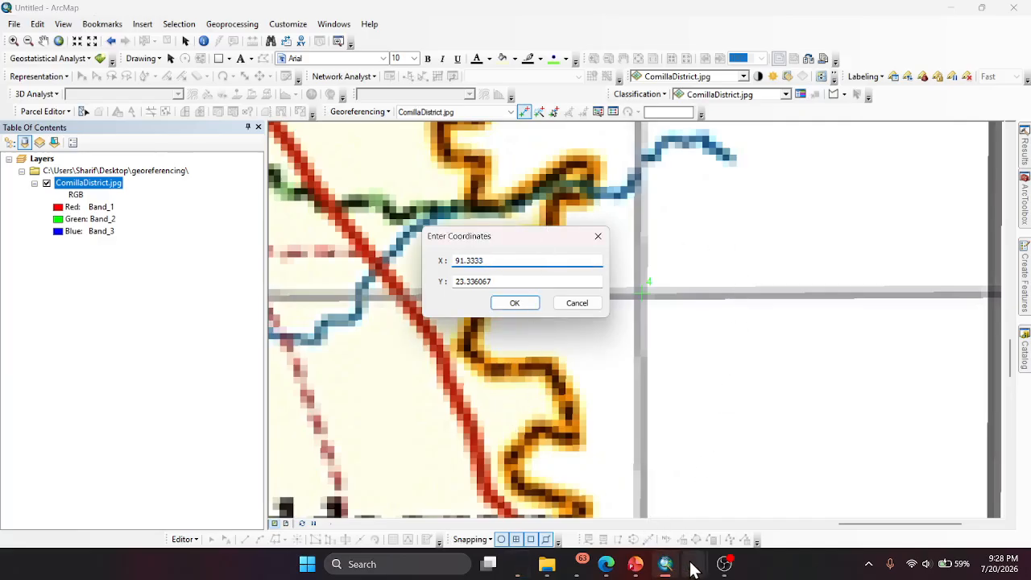
# - Recheck the reference image, copy 23.3333 from Copilot and enter it as the fourth control point's Y coordinate in ArcMap
pyautogui.moveTo(694, 566)
pyautogui.click(730, 483)
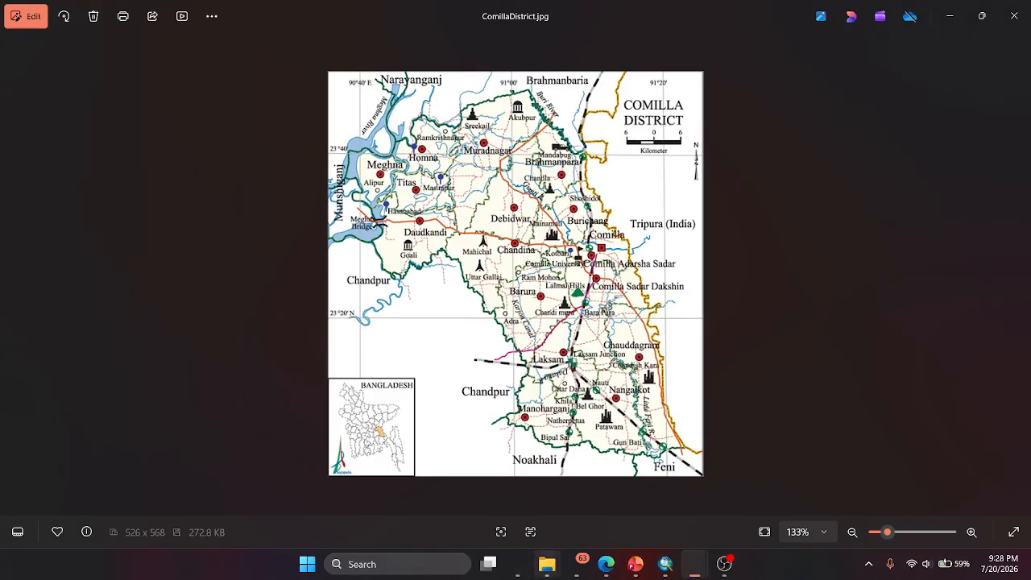
pyautogui.click(519, 564)
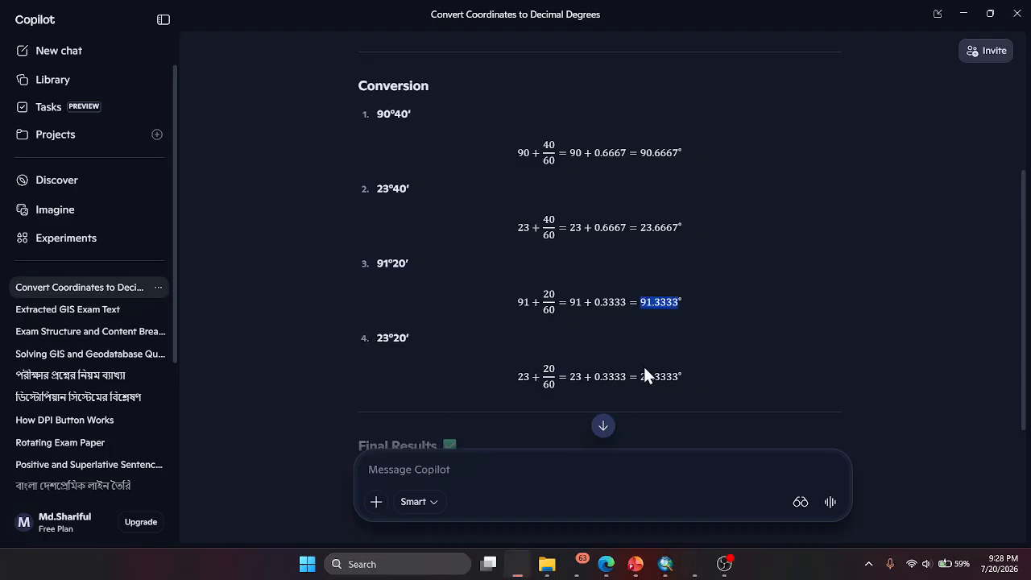
pyautogui.moveTo(641, 377); pyautogui.dragTo(672, 376)
pyautogui.moveTo(665, 564)
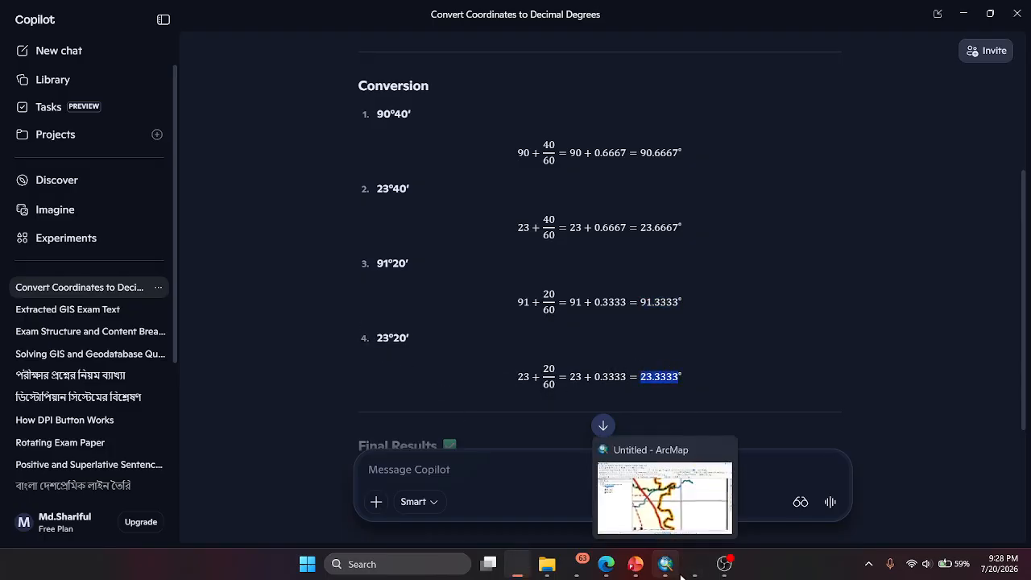
pyautogui.click(691, 507)
pyautogui.click(468, 281)
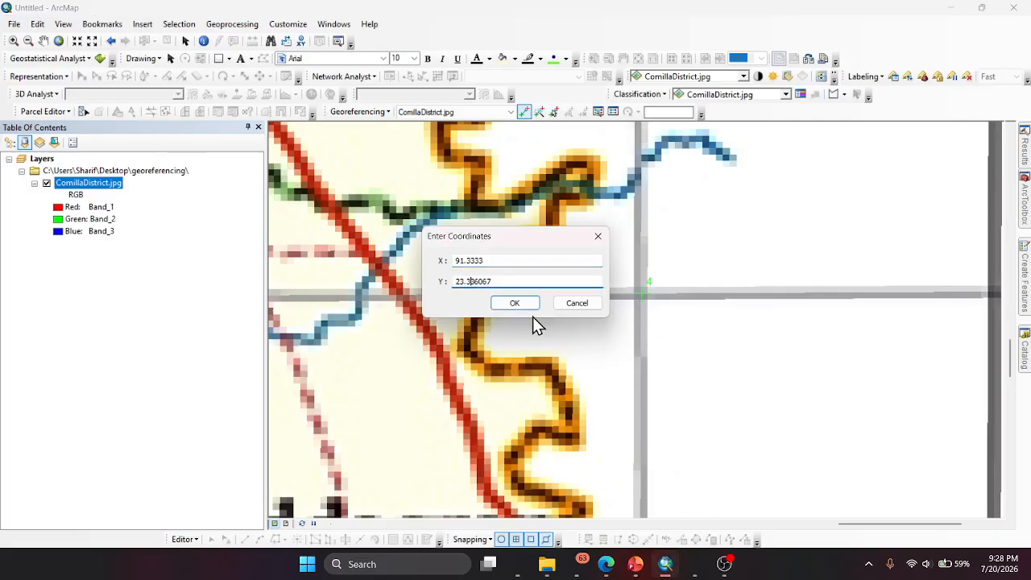
pyautogui.hotkey('ctrl', 'a')
pyautogui.write('23.3333')
pyautogui.click(514, 303)
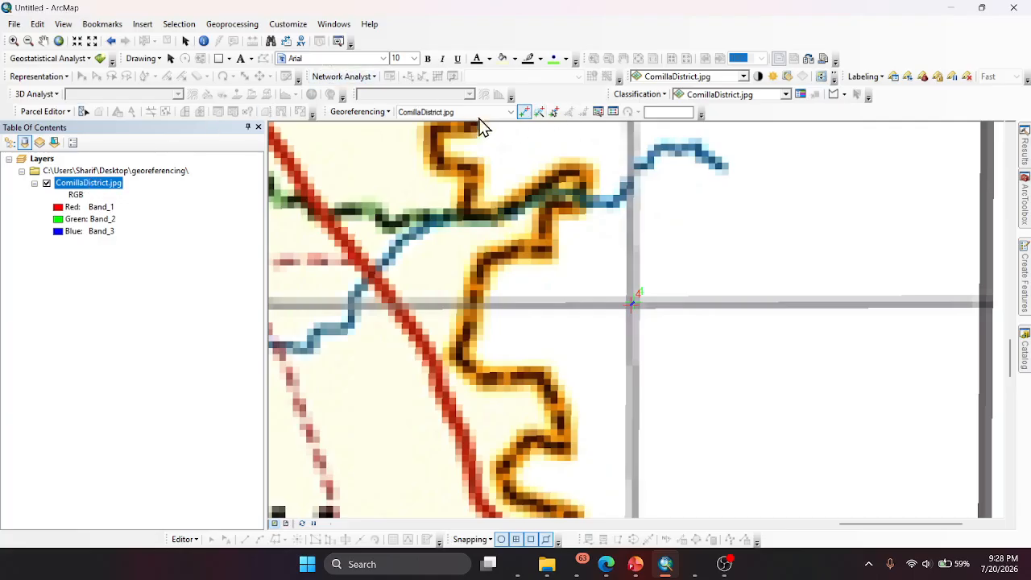
# - Review the four control points' coordinates, residuals and total RMS error in the link table and close it
pyautogui.click(612, 112)
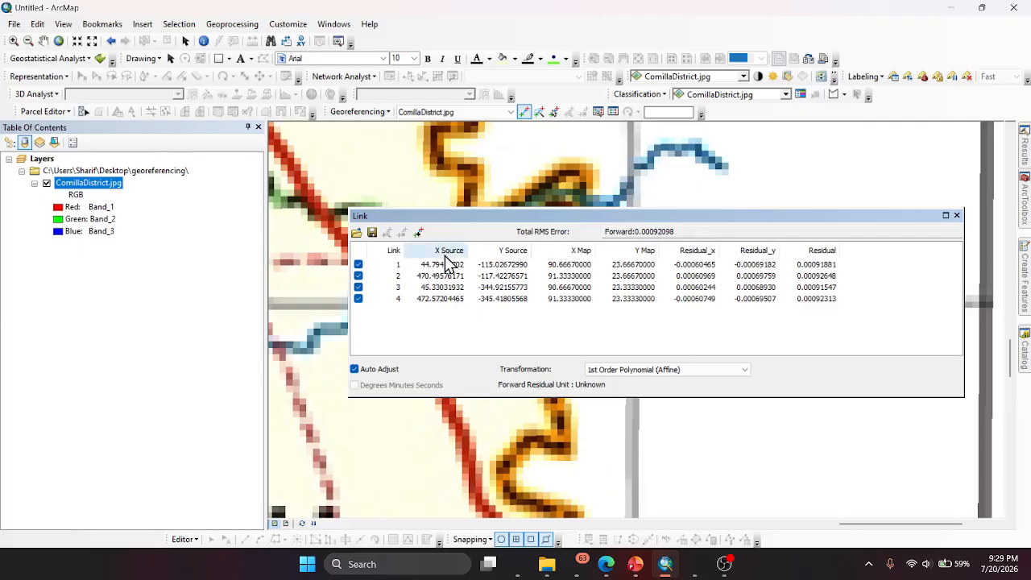
pyautogui.moveTo(635, 231); pyautogui.dragTo(686, 232)
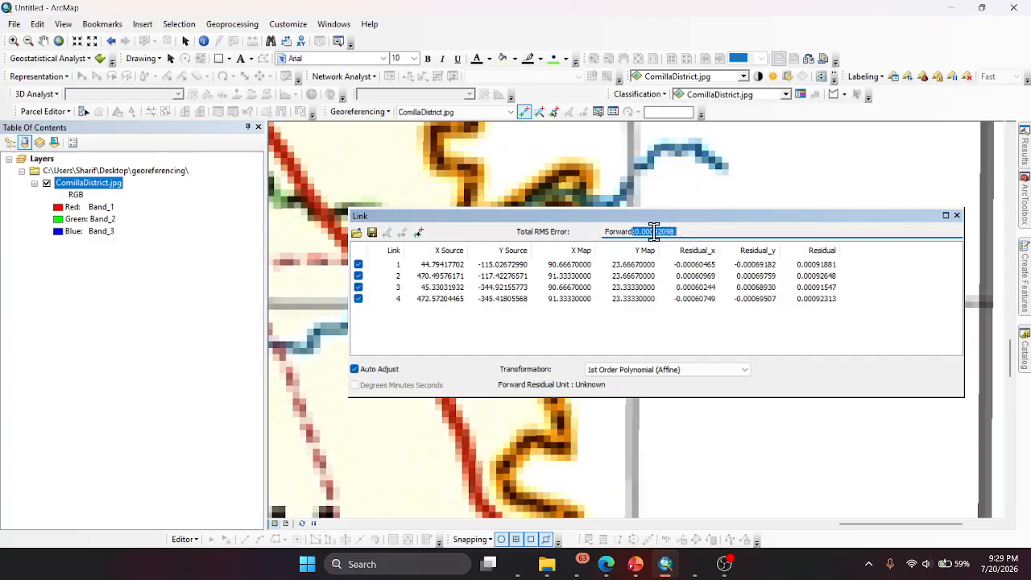
pyautogui.click(957, 216)
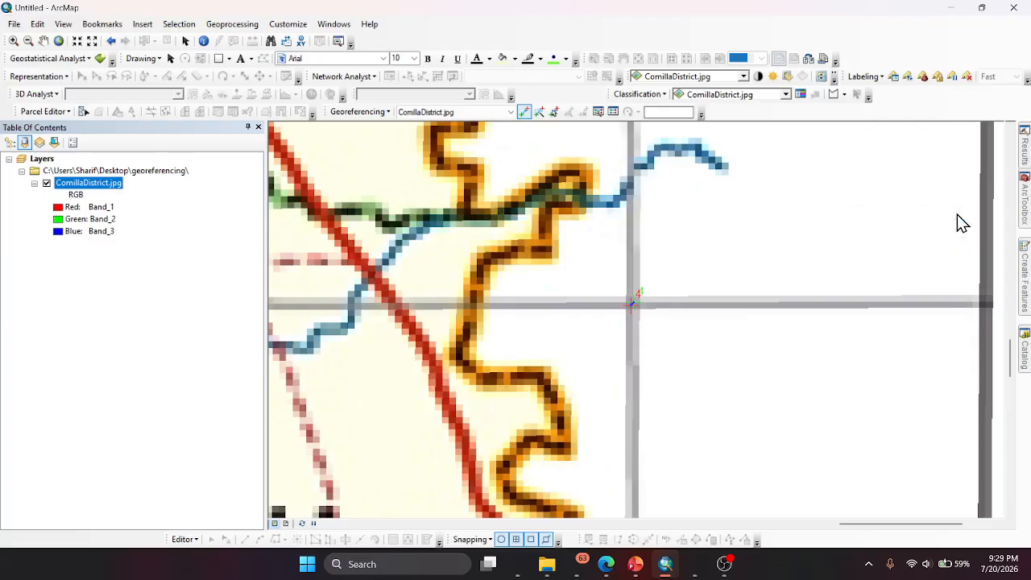
# - Zoom to the full ComillaDistrict.jpg layer, and switch to the exam question photo to read Question 2 on georeferencing and digitizing
pyautogui.rightClick(103, 183)
pyautogui.click(153, 258)
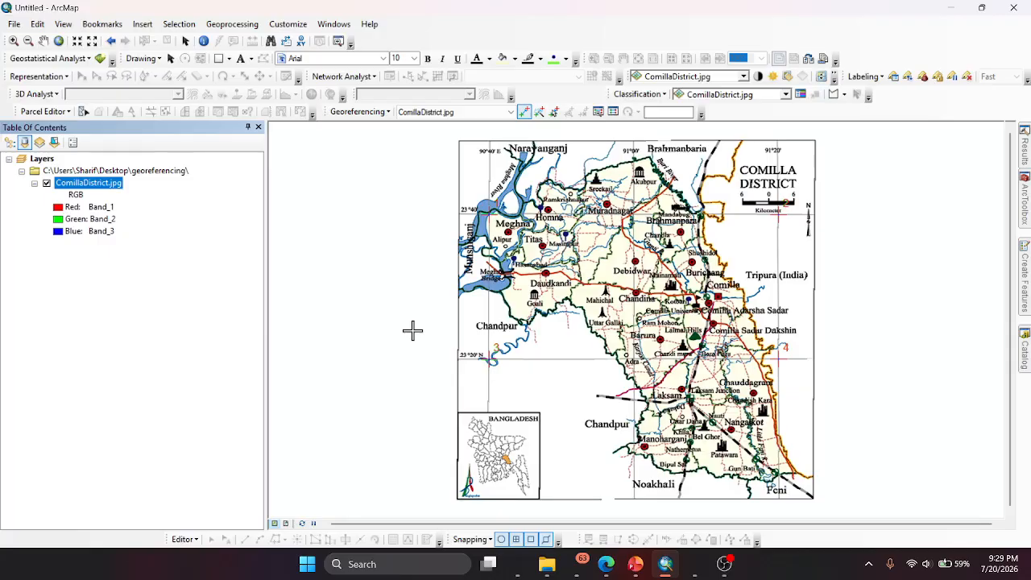
pyautogui.moveTo(694, 564)
pyautogui.click(636, 494)
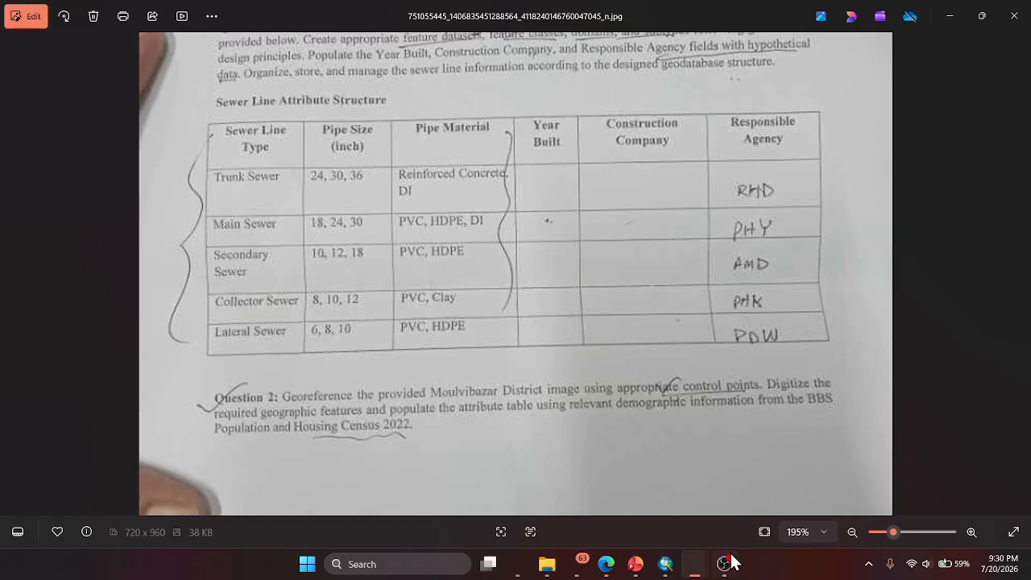
pyautogui.moveTo(712, 567)
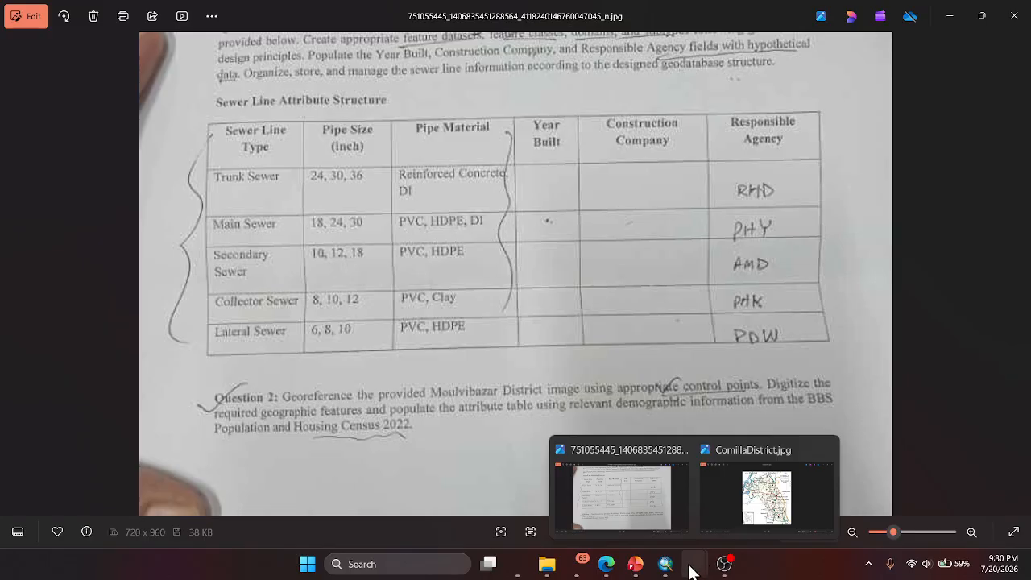
pyautogui.click(418, 570)
pyautogui.write('c')
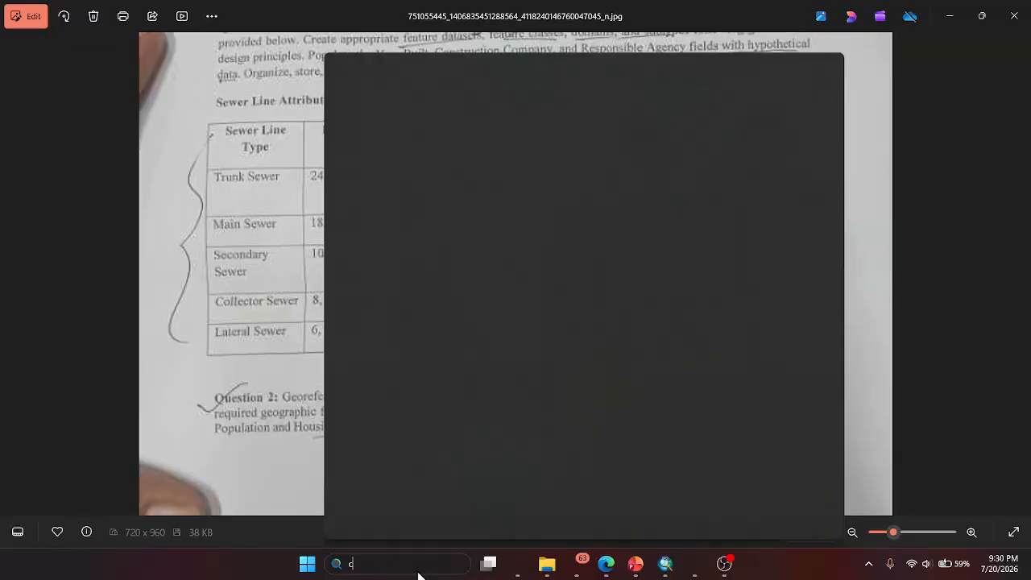
pyautogui.write('lip')
pyautogui.press('Escape')
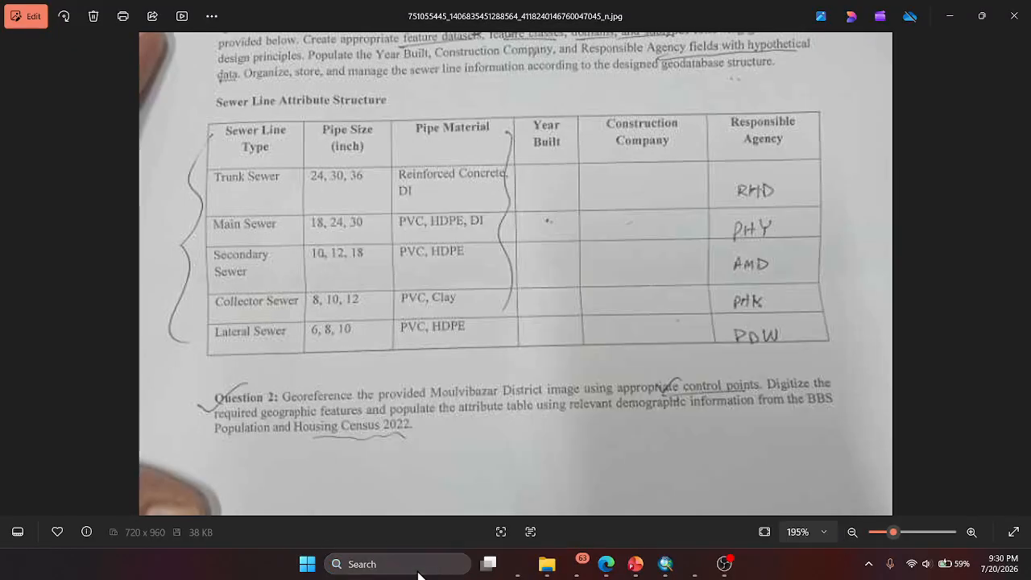
# - Capture a screen snip of the Question 2 paragraph in the exam question photo
pyautogui.click(400, 240)
pyautogui.moveTo(210, 388)
pyautogui.mouseDown()
pyautogui.moveTo(846, 406)
pyautogui.moveTo(248, 402)
pyautogui.moveTo(201, 385)
pyautogui.mouseUp()
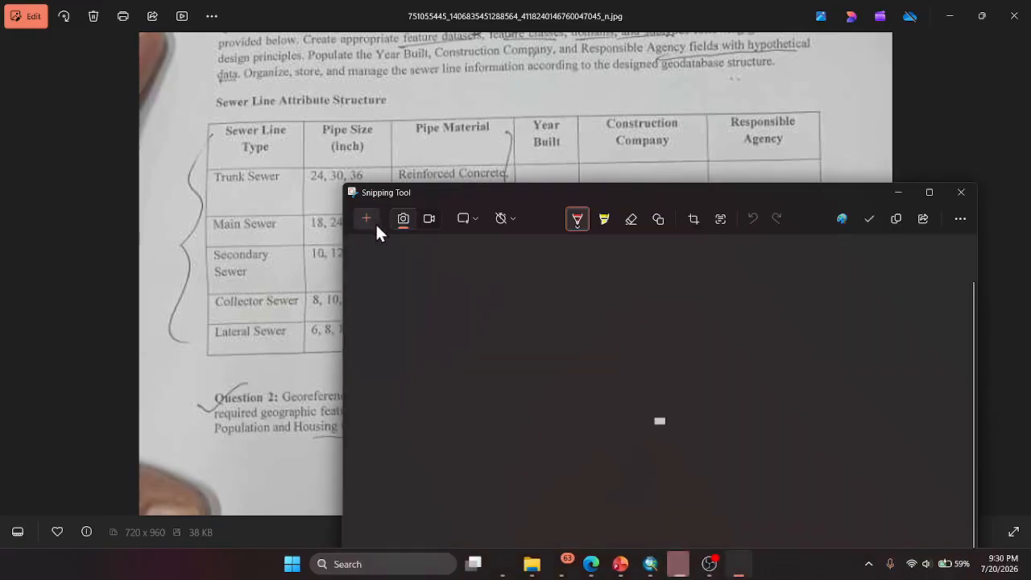
pyautogui.click(377, 222)
pyautogui.moveTo(187, 372); pyautogui.dragTo(852, 461)
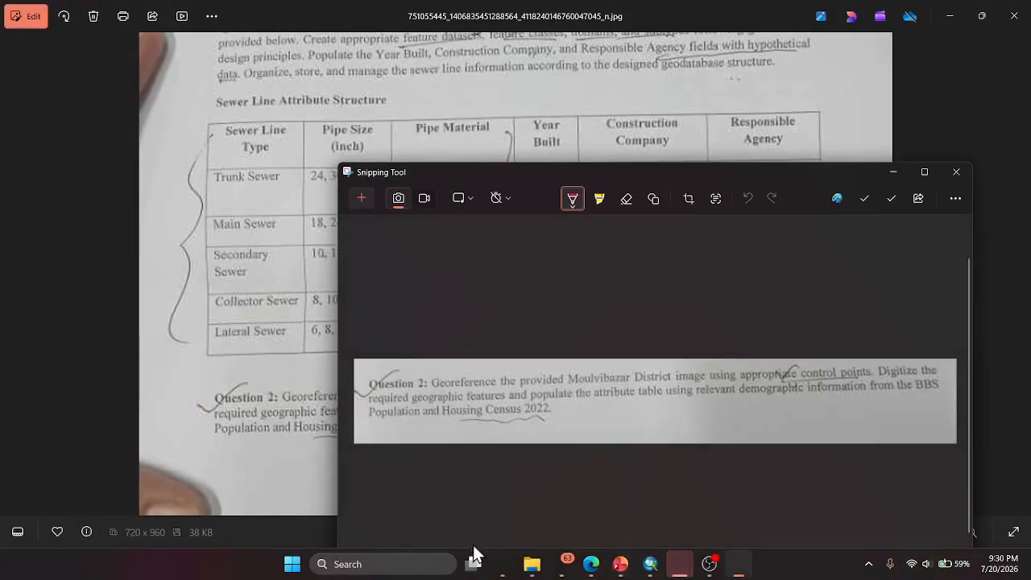
# - Switch to the Copilot conversation, paste the Question 2 snip and send it with the message "whats the requred feature"
pyautogui.click(503, 566)
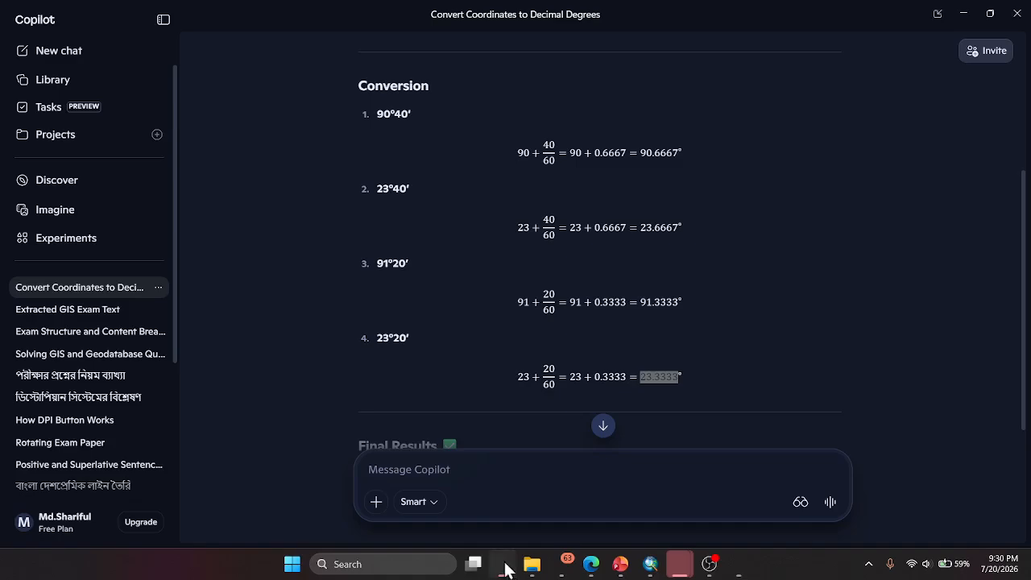
pyautogui.click(472, 474)
pyautogui.hotkey('ctrl', 'v')
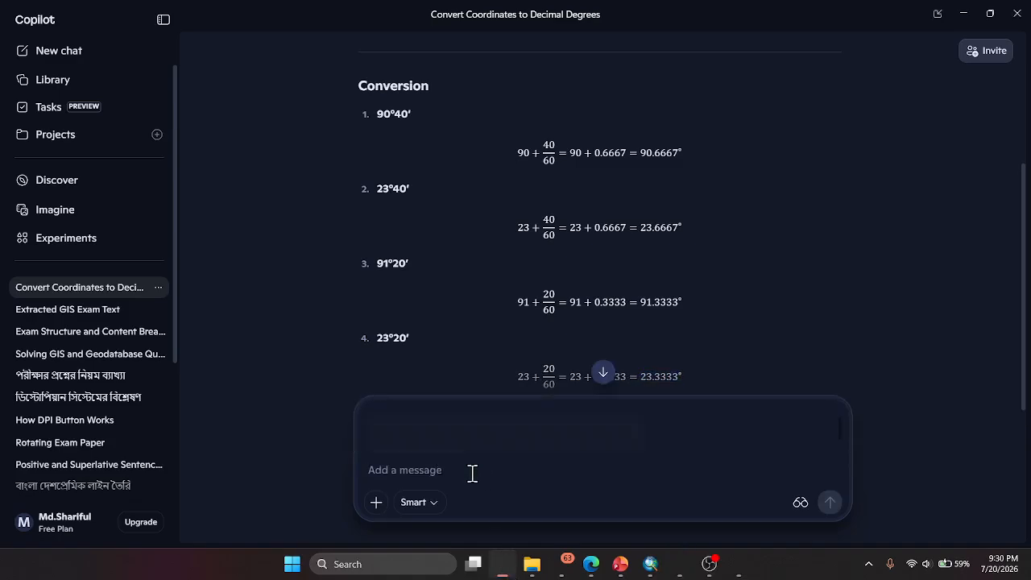
pyautogui.write('whats the requred feature')
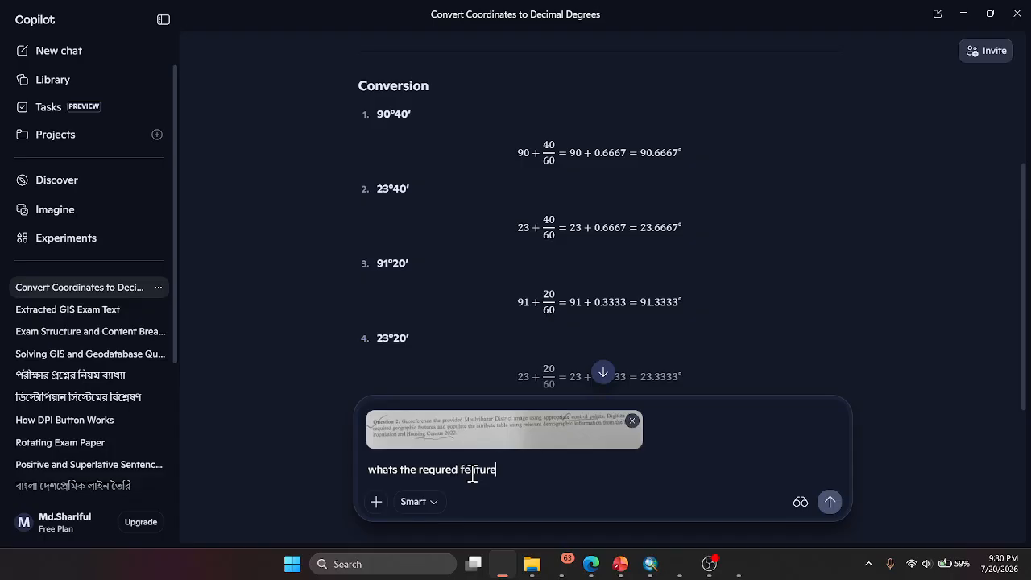
pyautogui.press('Return')
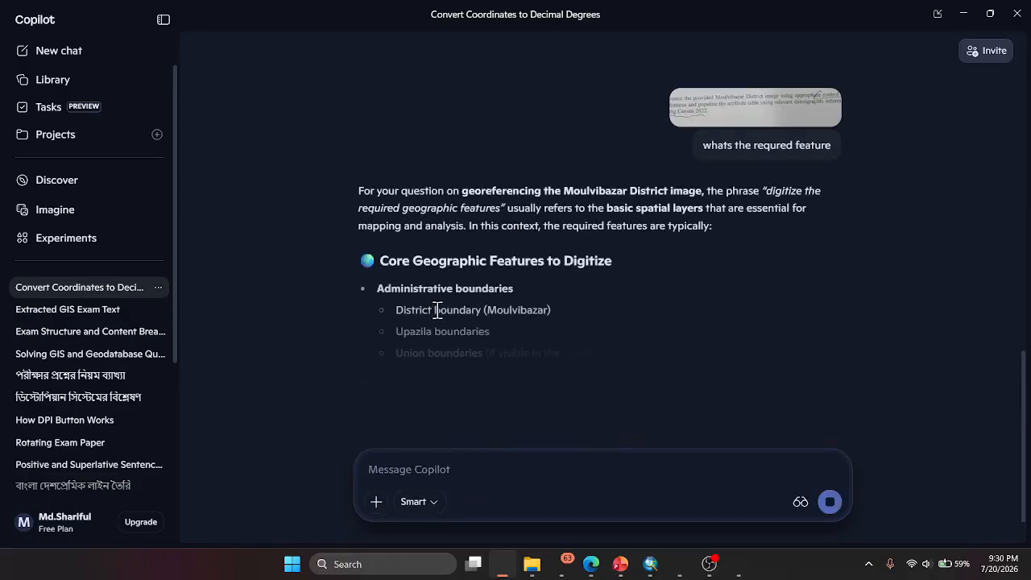
# - Read through Copilot's list of core geographic features to digitize and return to ArcMap
pyautogui.scroll(-1, 536, 307)
pyautogui.scroll(-3, 535, 307)
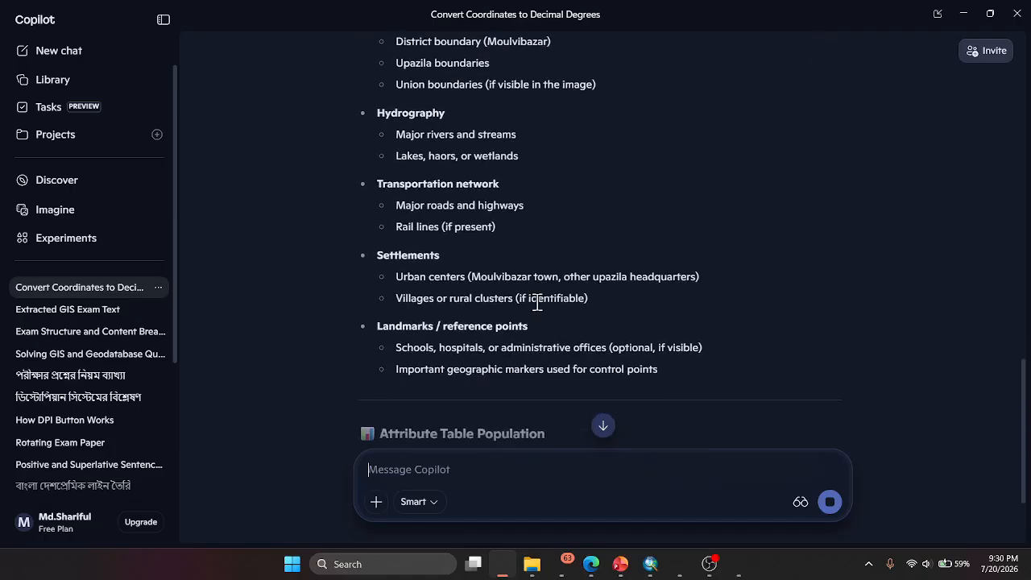
pyautogui.scroll(1, 538, 302)
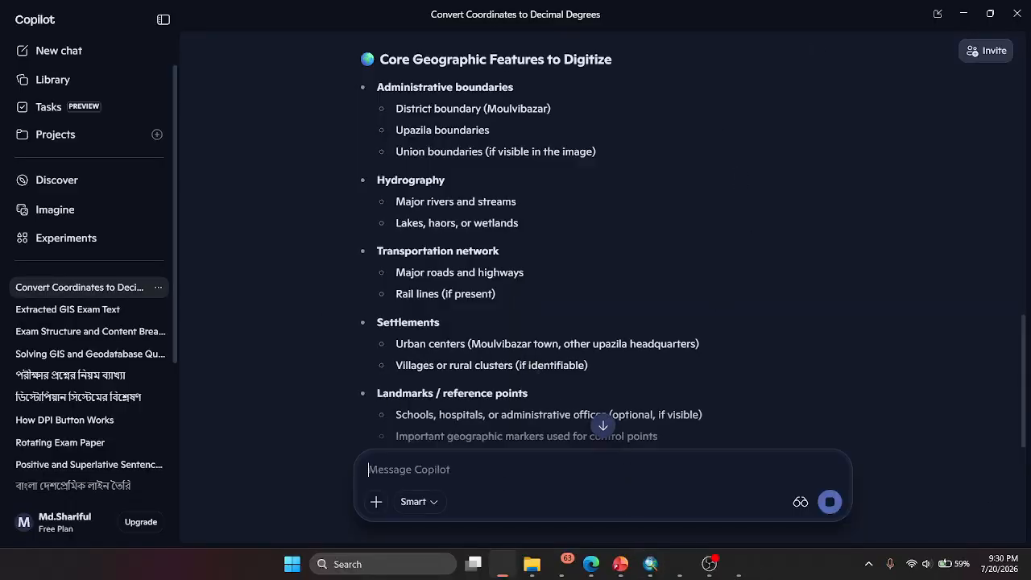
pyautogui.moveTo(687, 574)
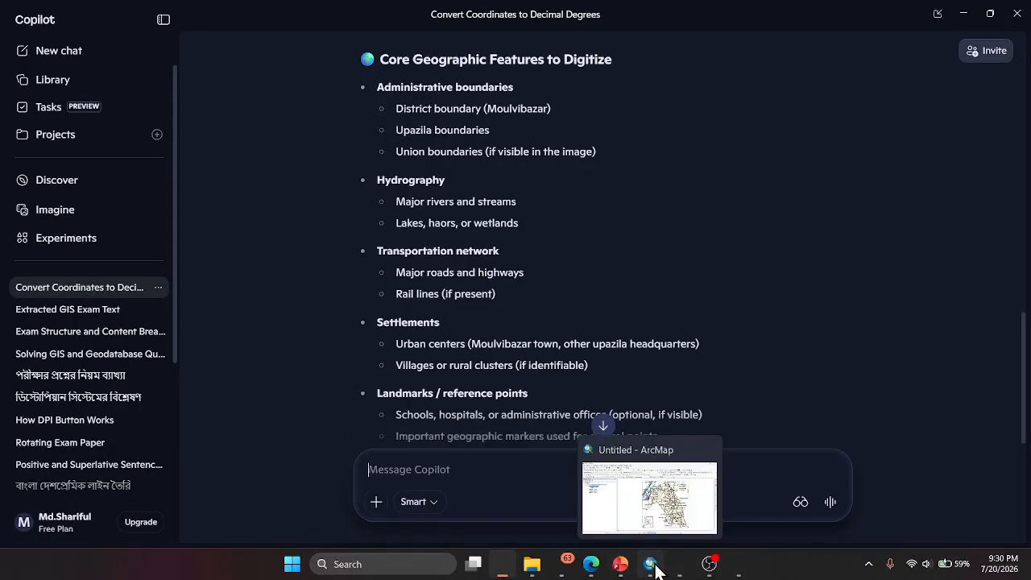
pyautogui.click(654, 568)
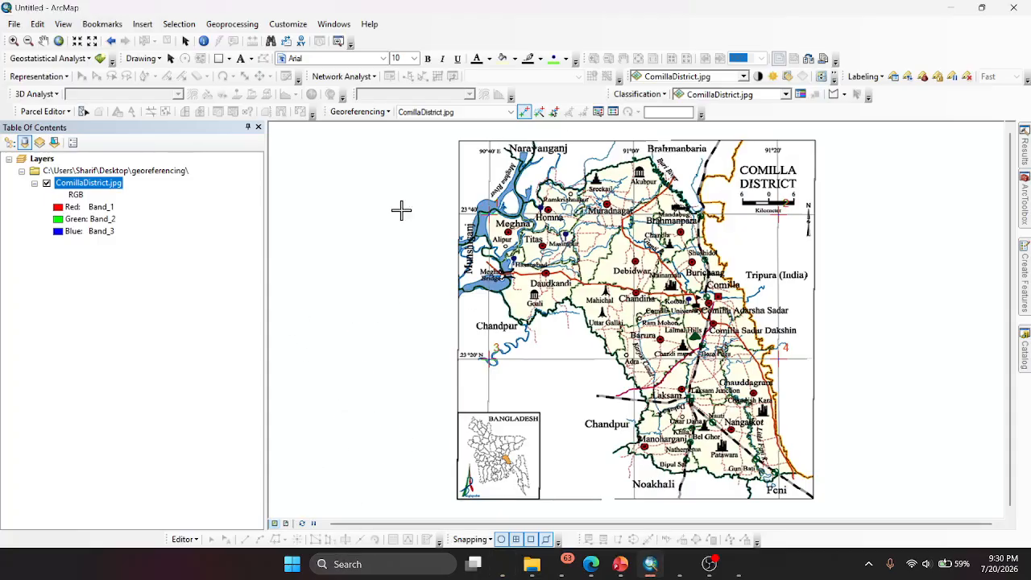
pyautogui.click(380, 113)
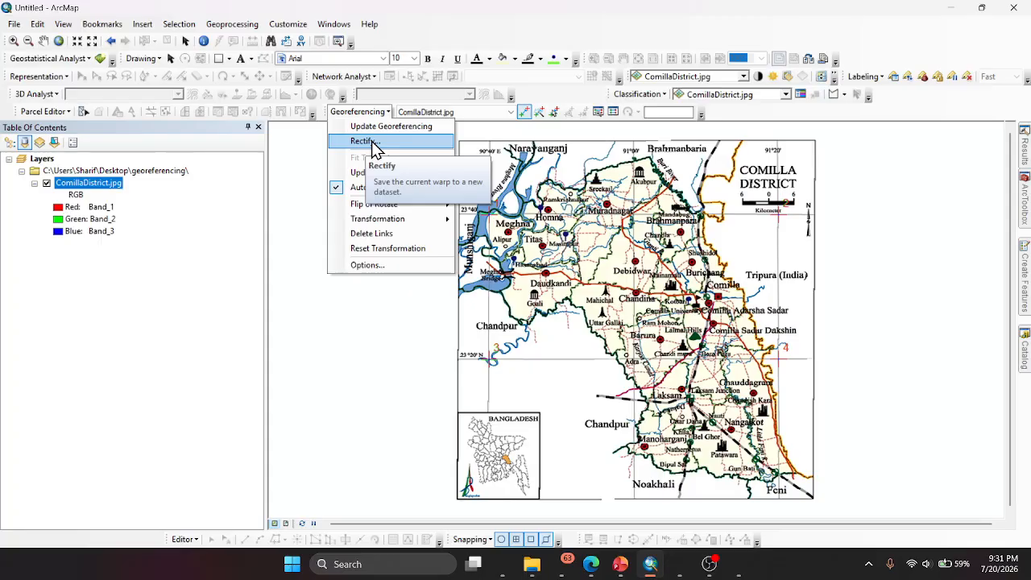
pyautogui.click(371, 145)
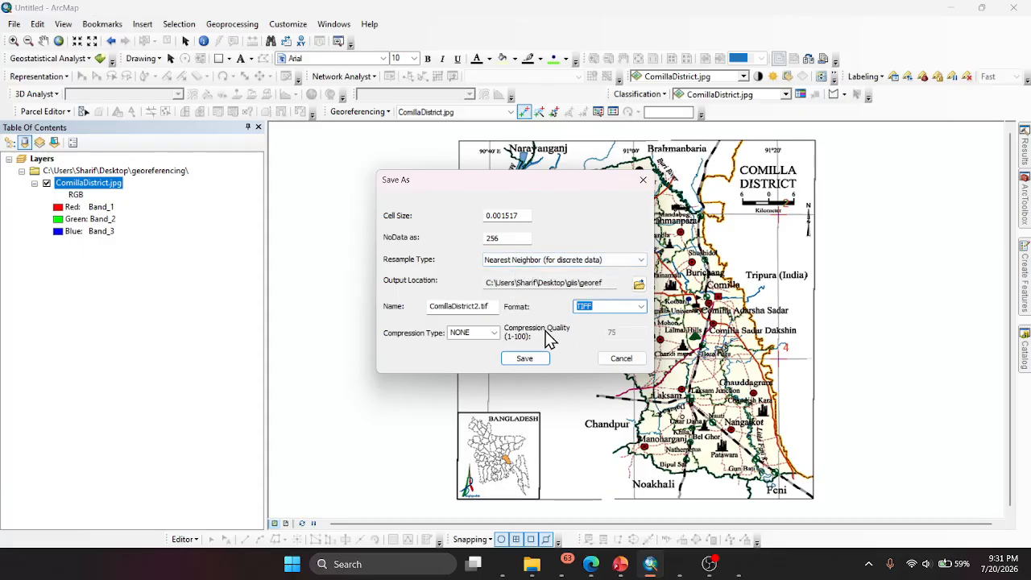
pyautogui.click(618, 360)
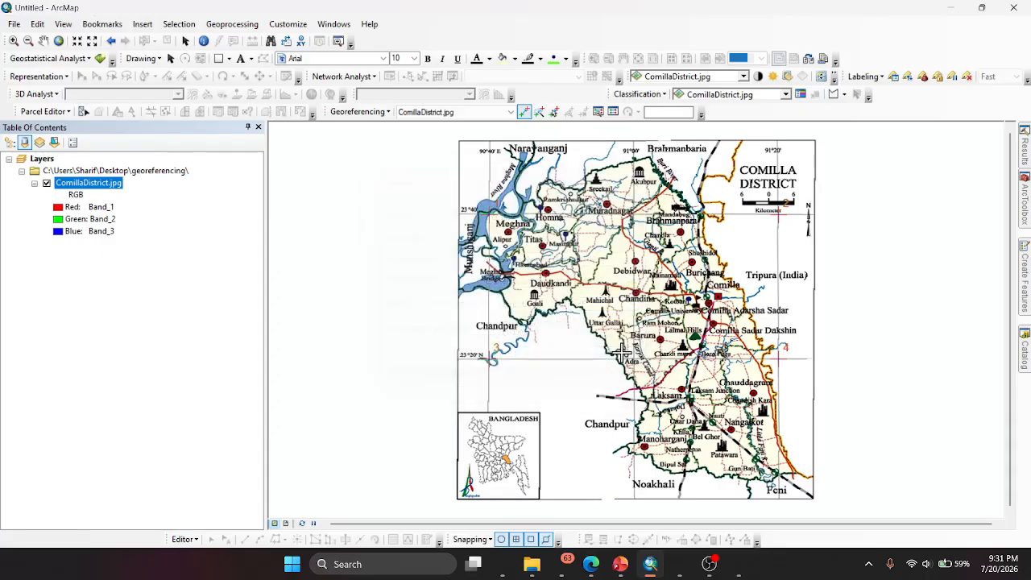
# - Update the georeferencing of ComillaDistrict.jpg to store its control point transformation
pyautogui.click(367, 111)
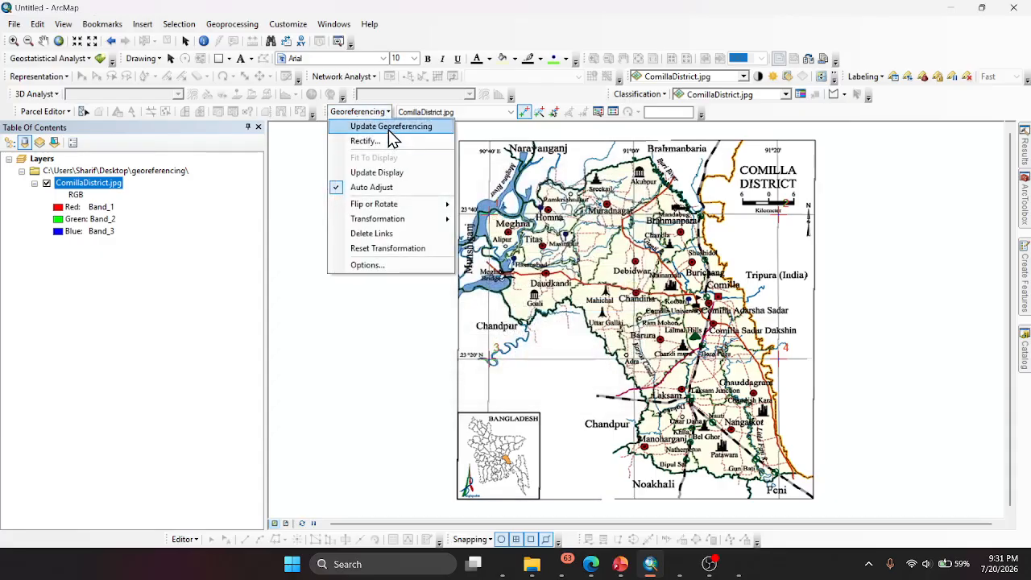
pyautogui.click(388, 129)
pyautogui.click(362, 115)
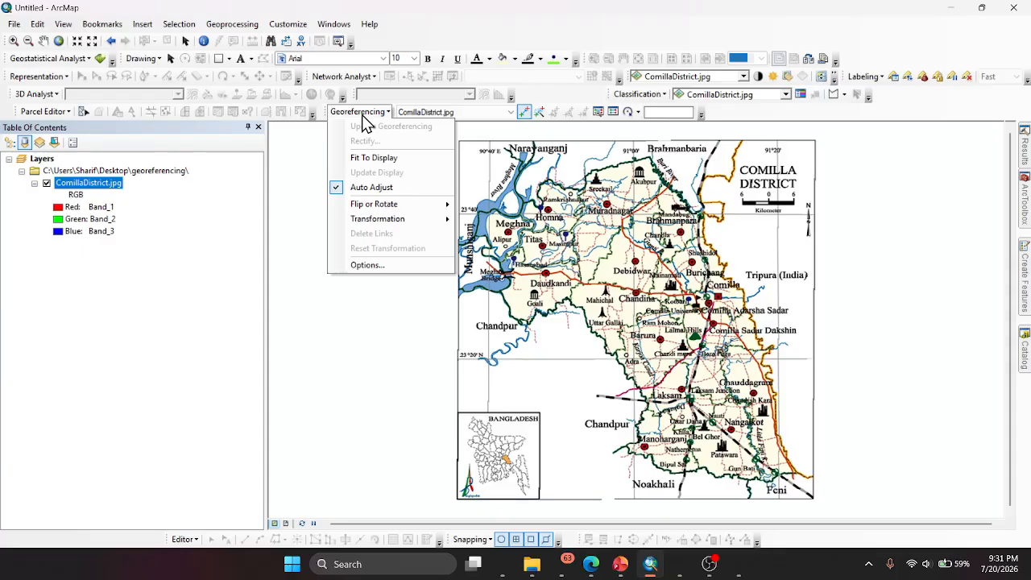
# - Save the map document as Untitled.mxd in the georeferencing folder on the Desktop
pyautogui.click(15, 25)
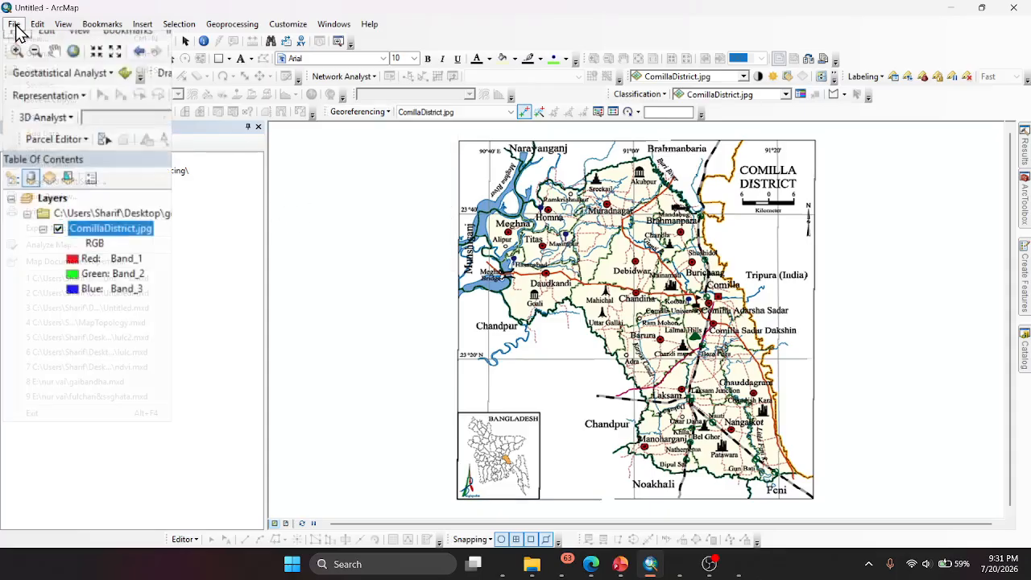
pyautogui.click(32, 69)
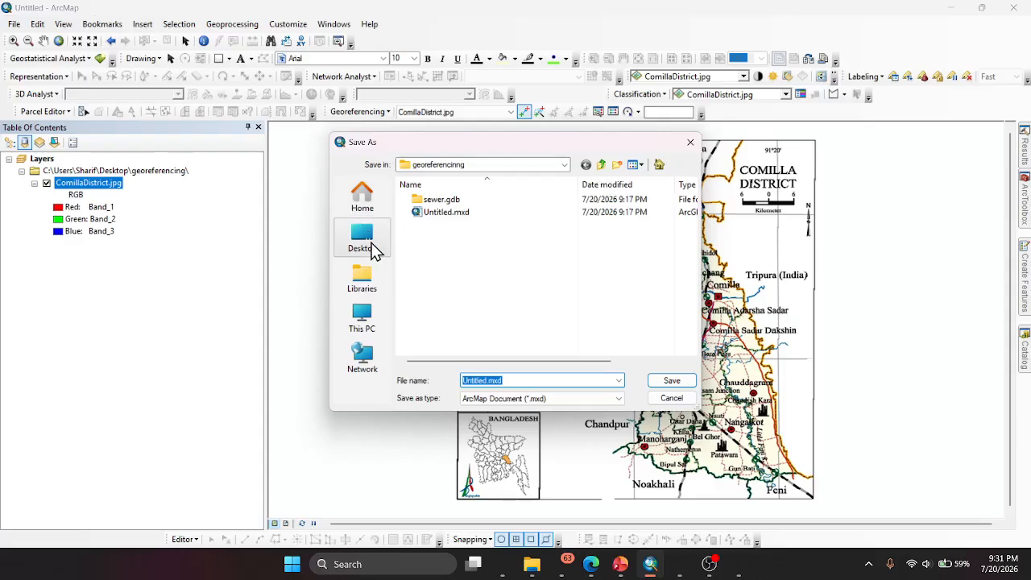
pyautogui.click(372, 245)
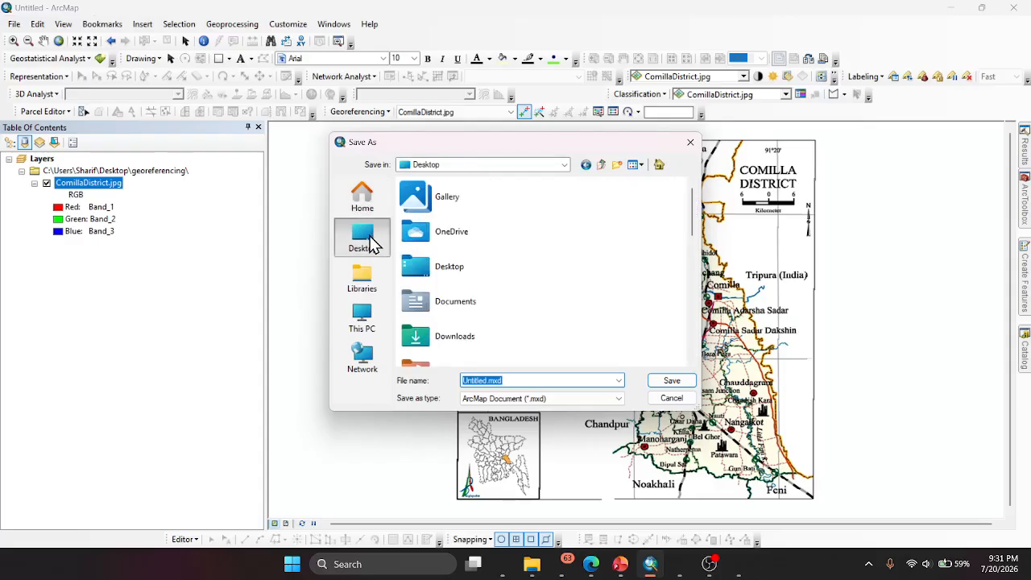
pyautogui.scroll(-3, 476, 310)
pyautogui.doubleClick(476, 295)
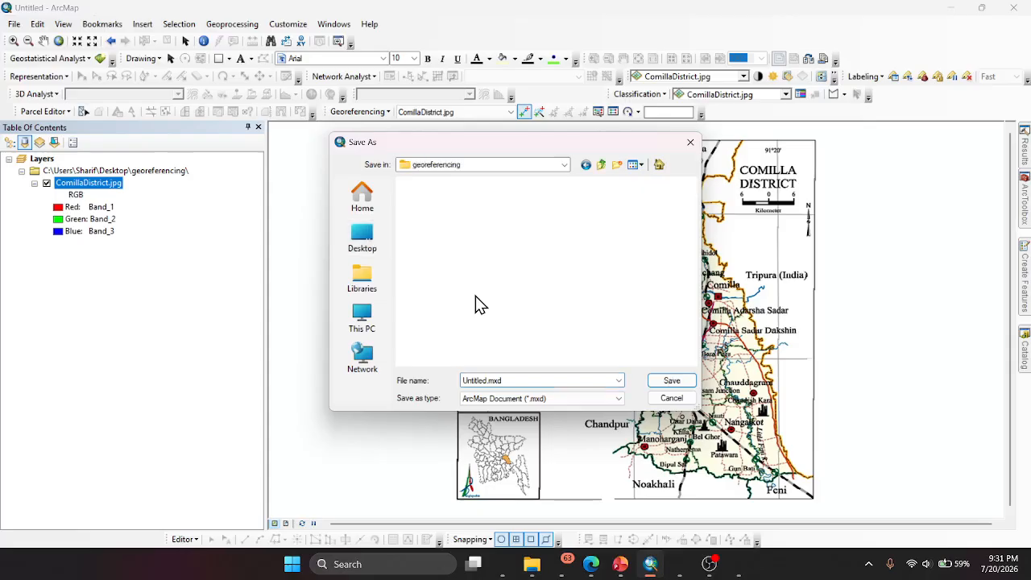
pyautogui.click(672, 383)
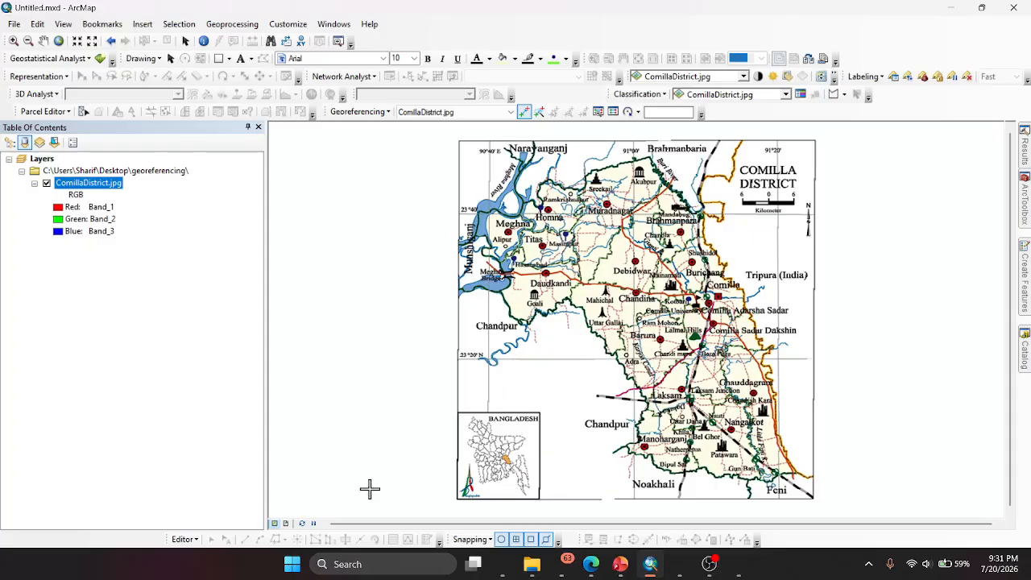
# - Try to start an edit session in the map document containing only ComillaDistrict.jpg, and dismiss the message
pyautogui.click(184, 539)
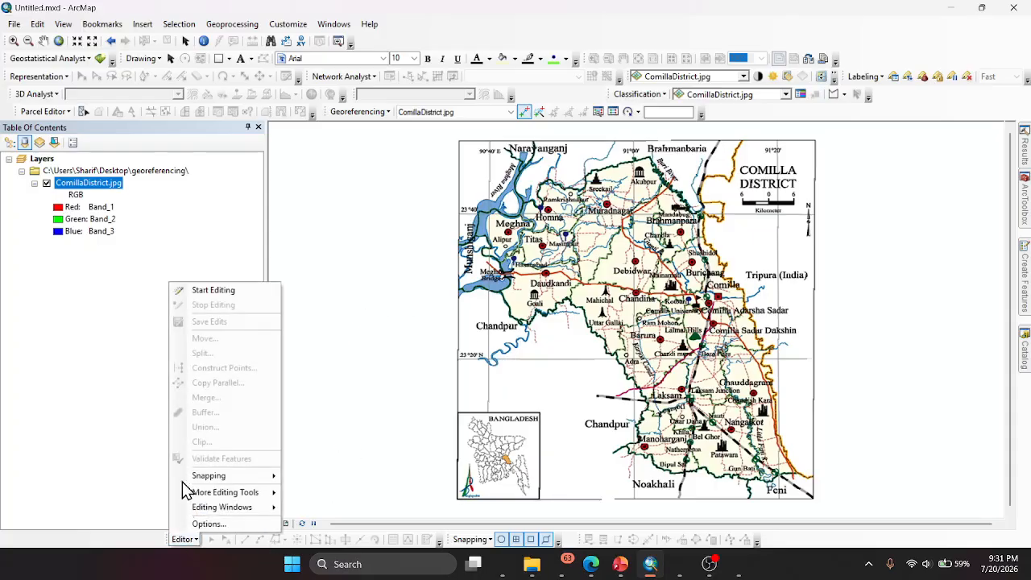
pyautogui.click(207, 290)
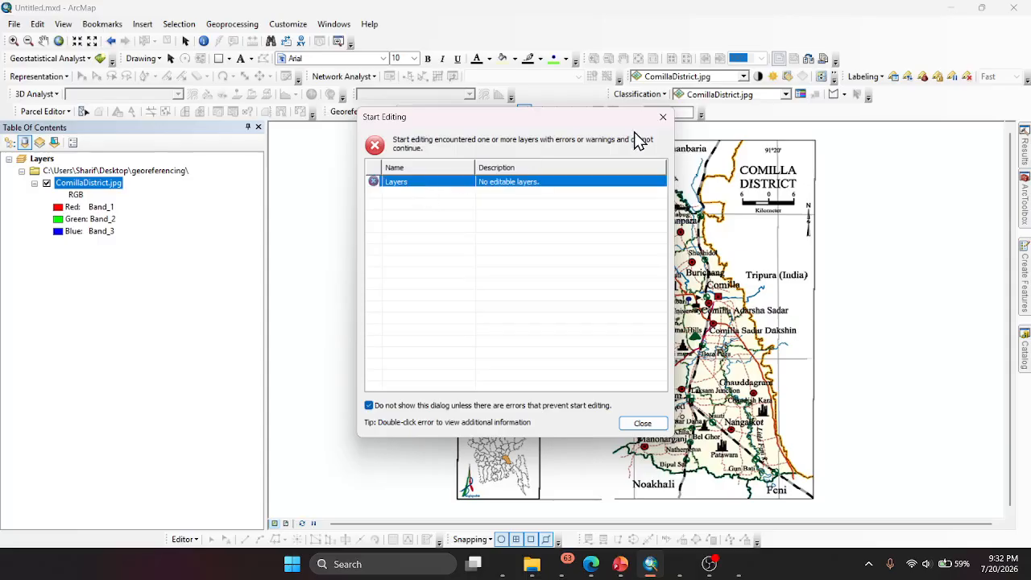
pyautogui.click(663, 119)
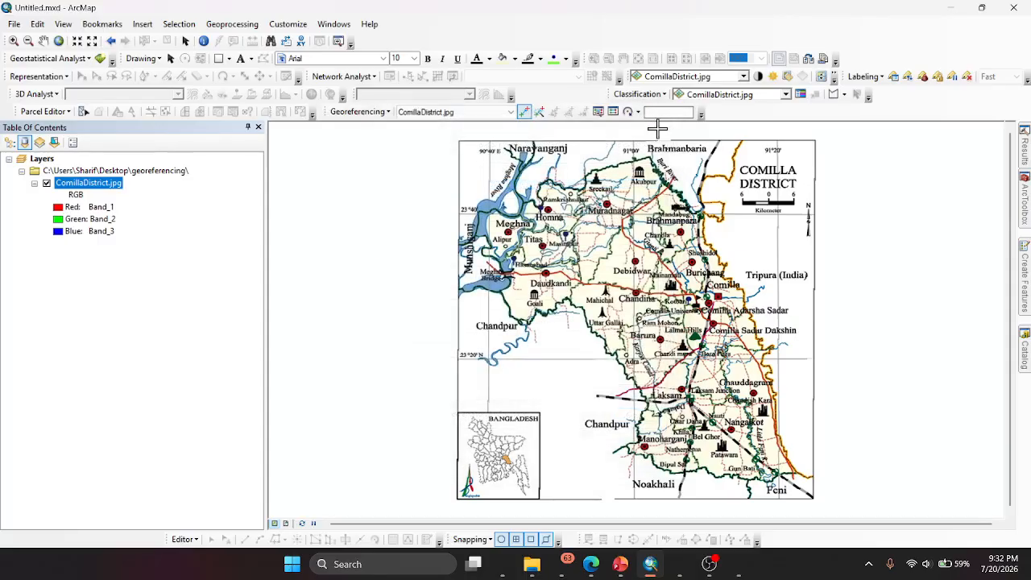
# - Create a new blank map document from the template dialog
pyautogui.click(14, 23)
pyautogui.click(32, 38)
pyautogui.doubleClick(415, 185)
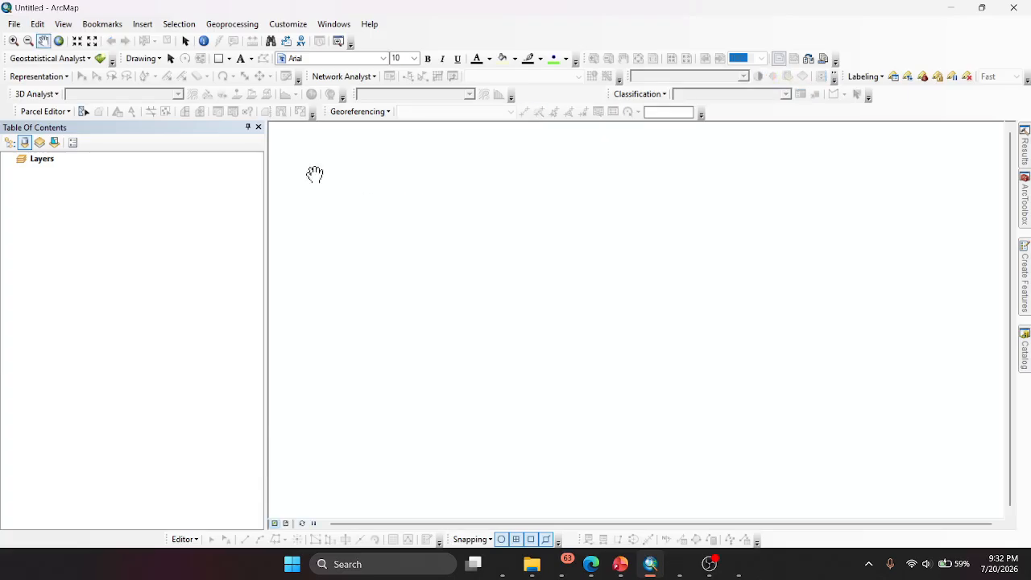
pyautogui.click(13, 24)
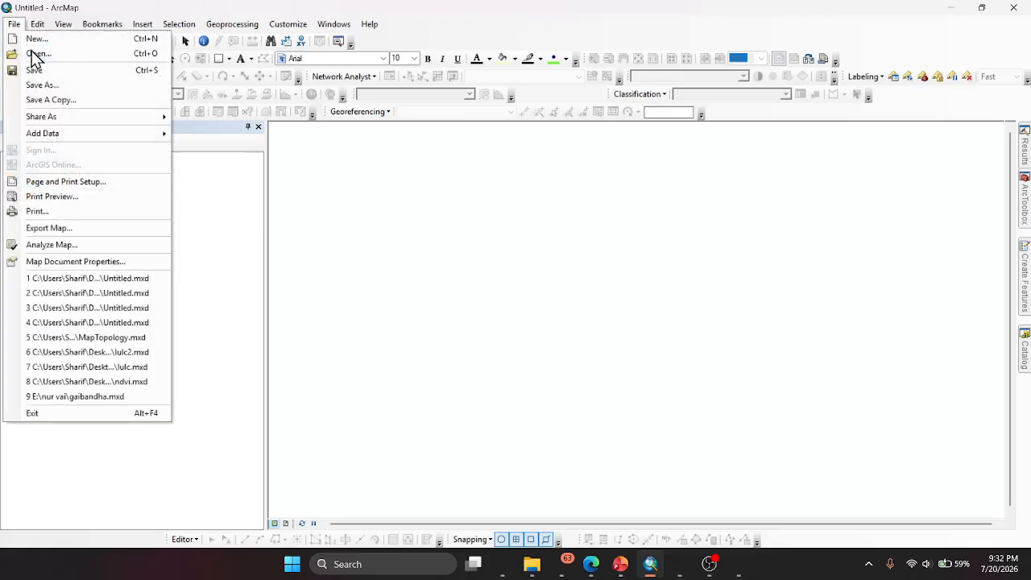
pyautogui.click(247, 216)
# - Connect the georeferencing folder on the Desktop as a data source while adding data to the blank map
pyautogui.click(14, 24)
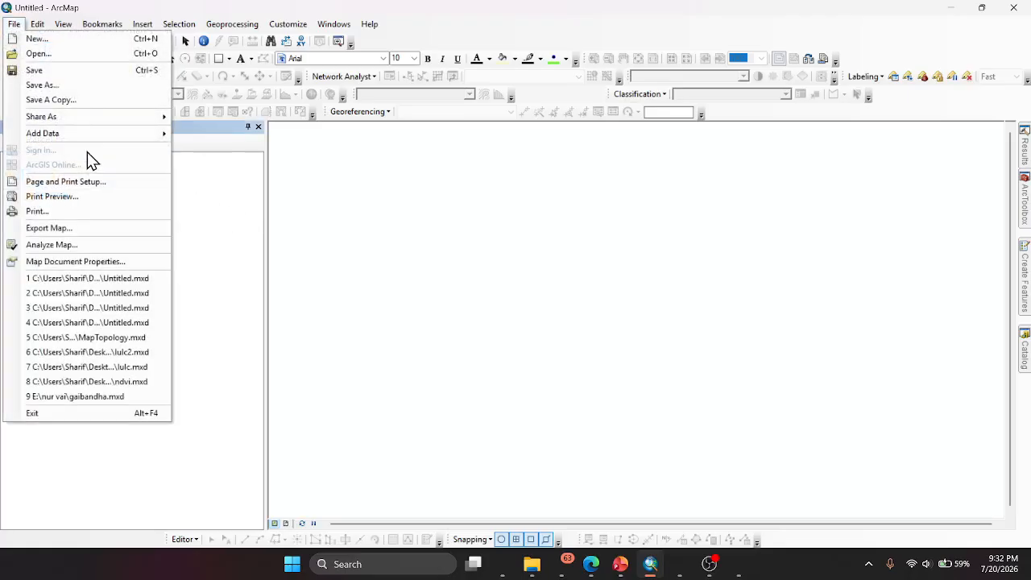
pyautogui.moveTo(78, 132)
pyautogui.click(246, 139)
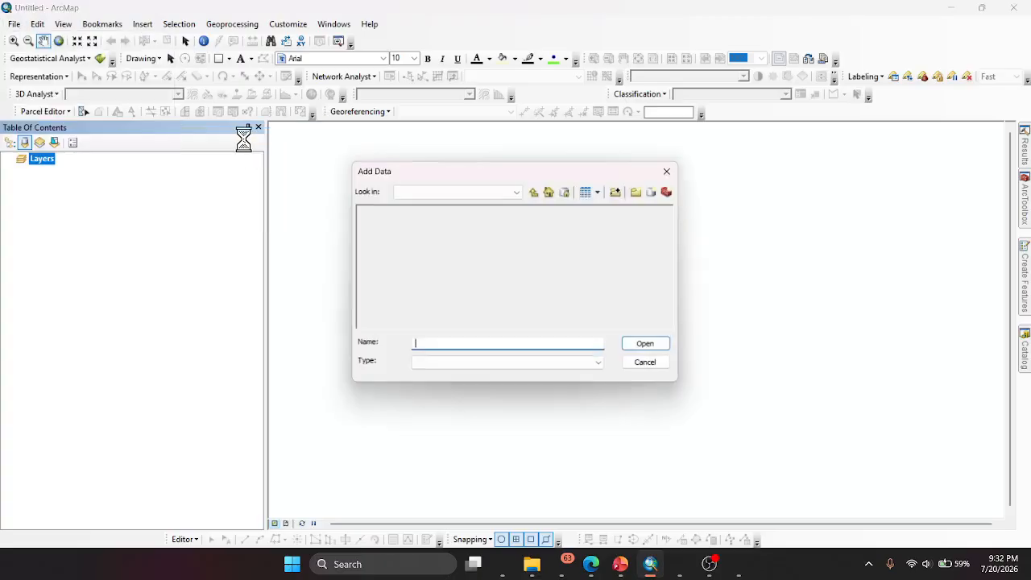
pyautogui.click(532, 193)
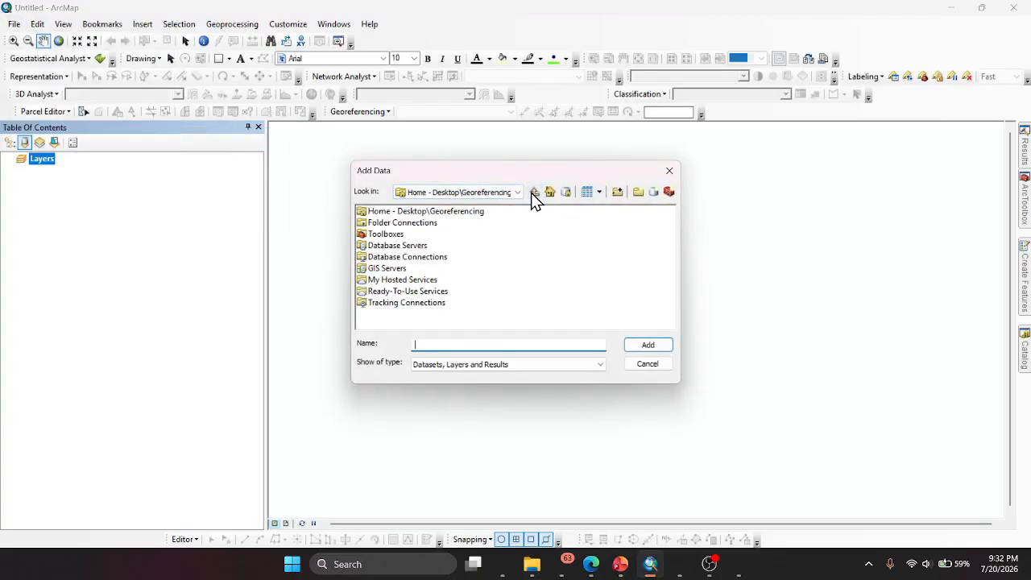
pyautogui.click(617, 191)
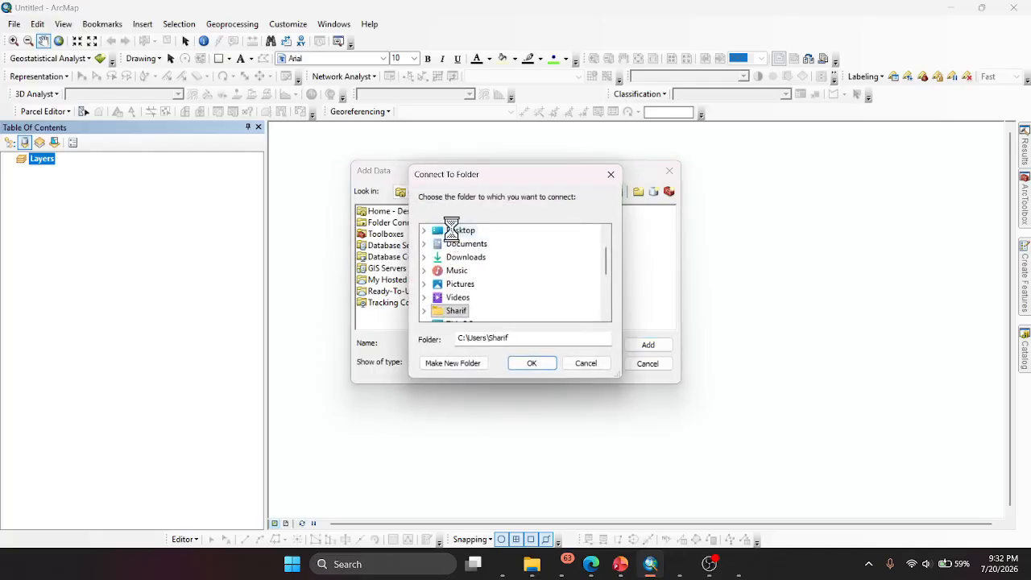
pyautogui.doubleClick(455, 232)
pyautogui.click(484, 257)
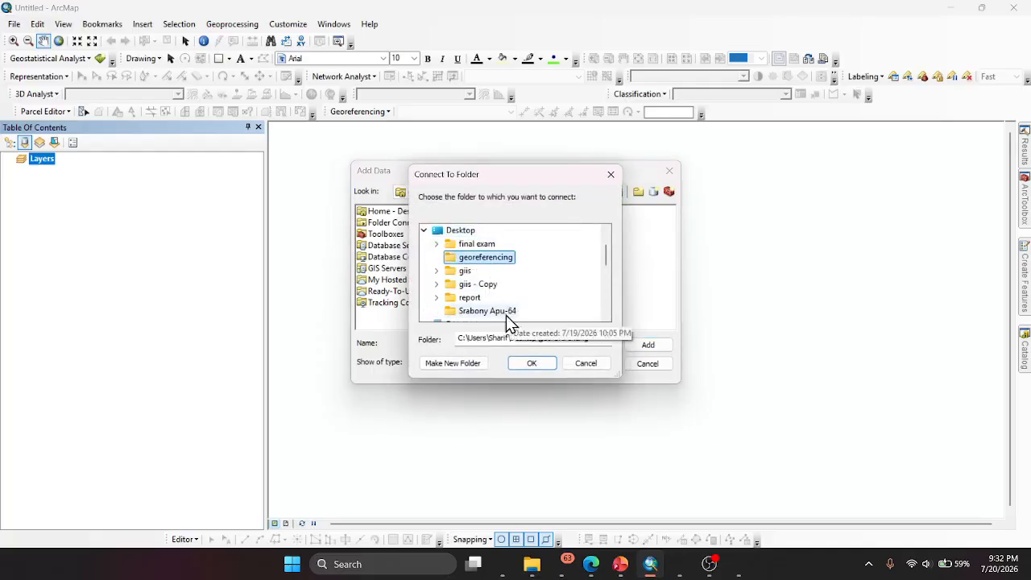
pyautogui.click(532, 364)
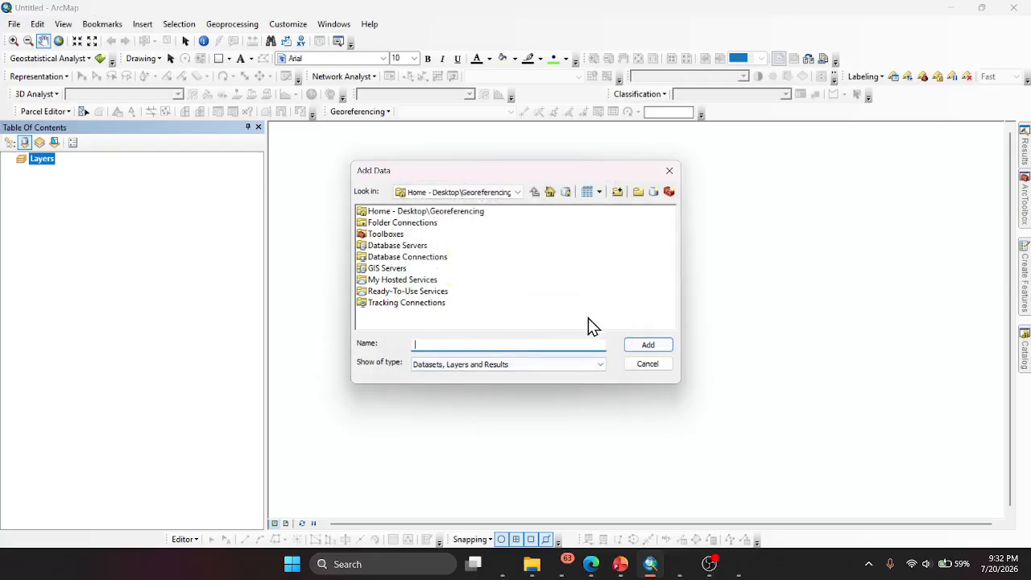
pyautogui.click(647, 352)
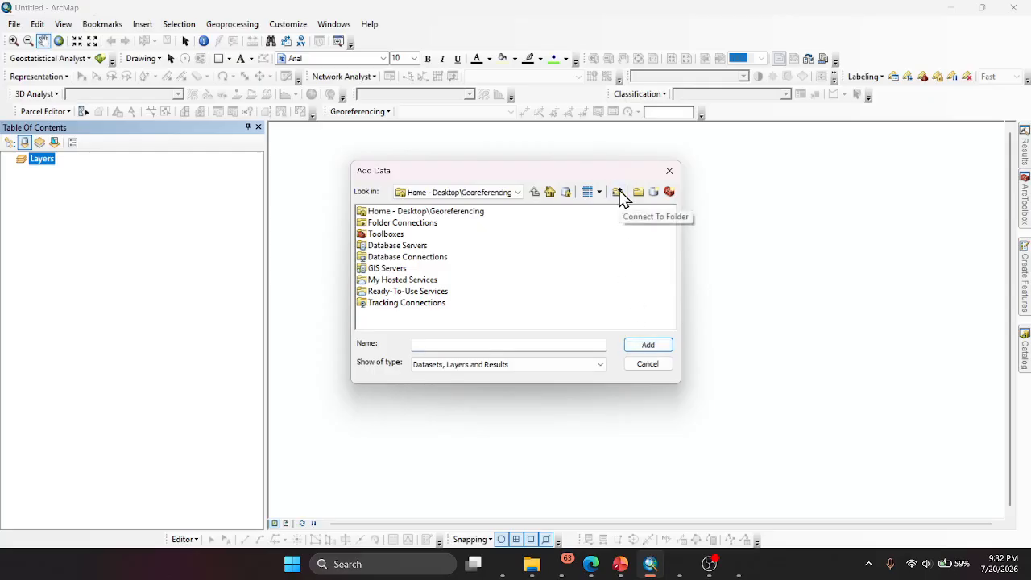
pyautogui.click(505, 191)
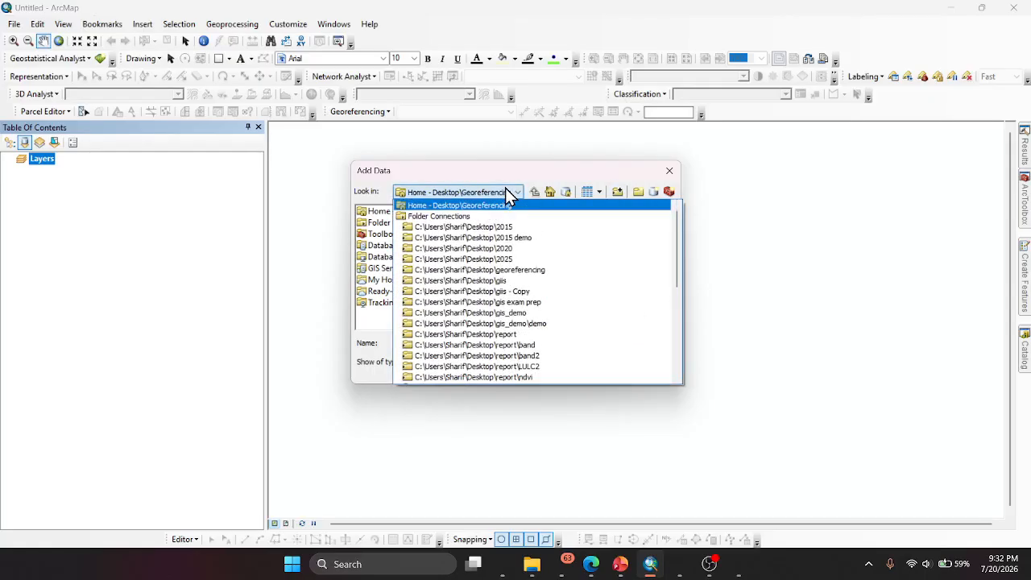
pyautogui.click(496, 270)
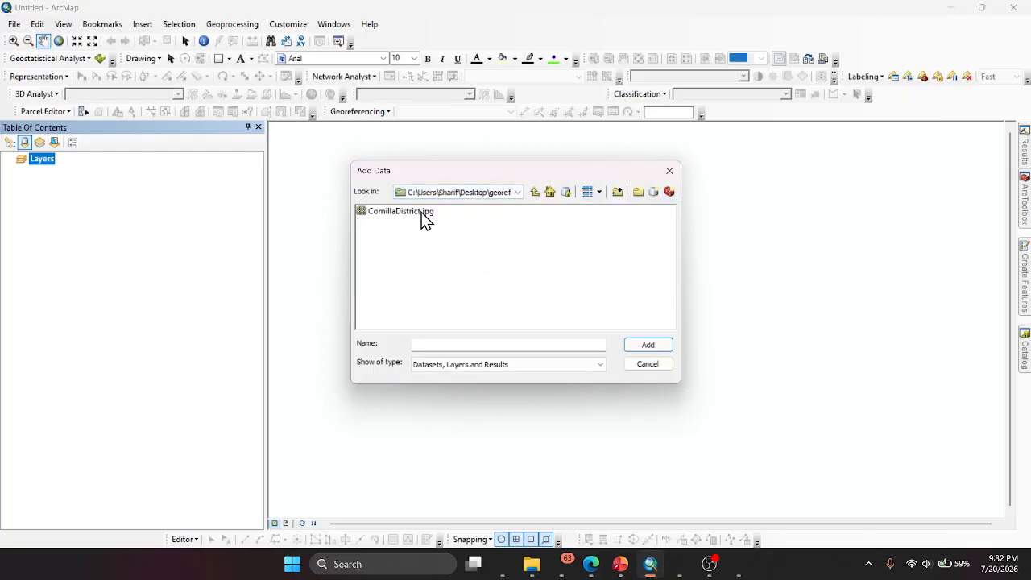
pyautogui.click(421, 215)
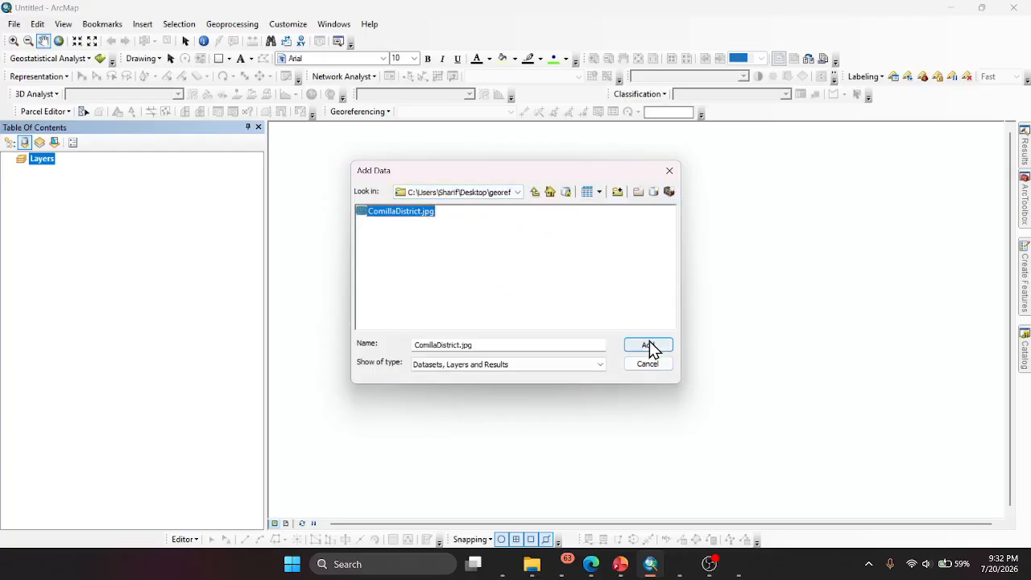
pyautogui.click(670, 174)
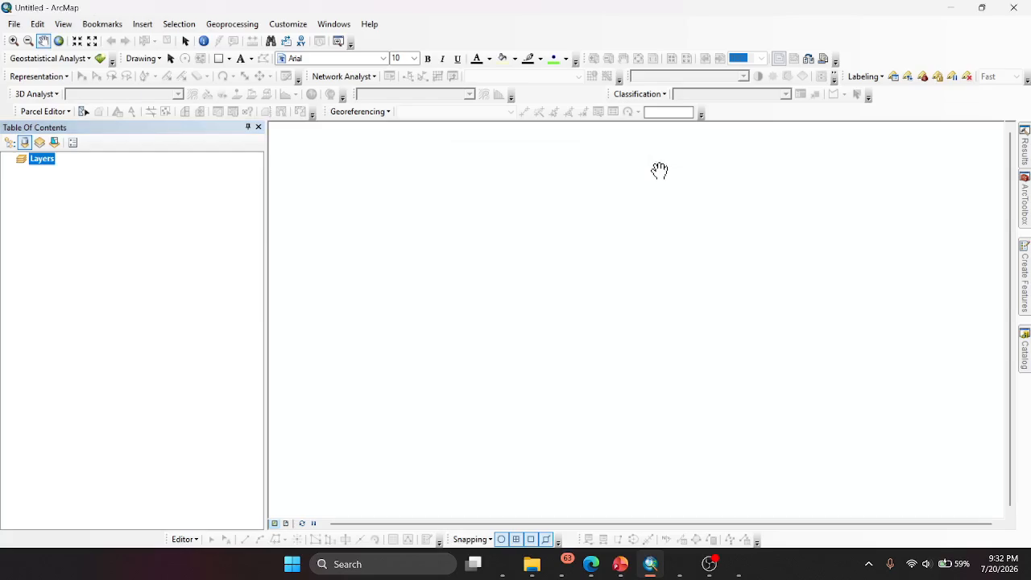
# - Close the blank map document and open Untitled.mxd from the georeferencing folder in File Explorer
pyautogui.click(1017, 16)
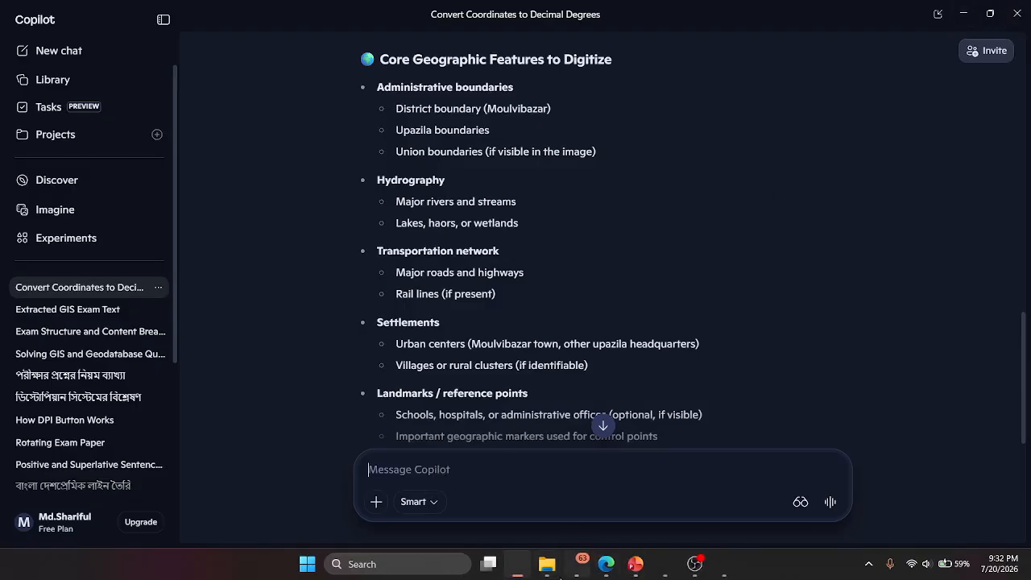
pyautogui.moveTo(551, 574)
pyautogui.click(584, 499)
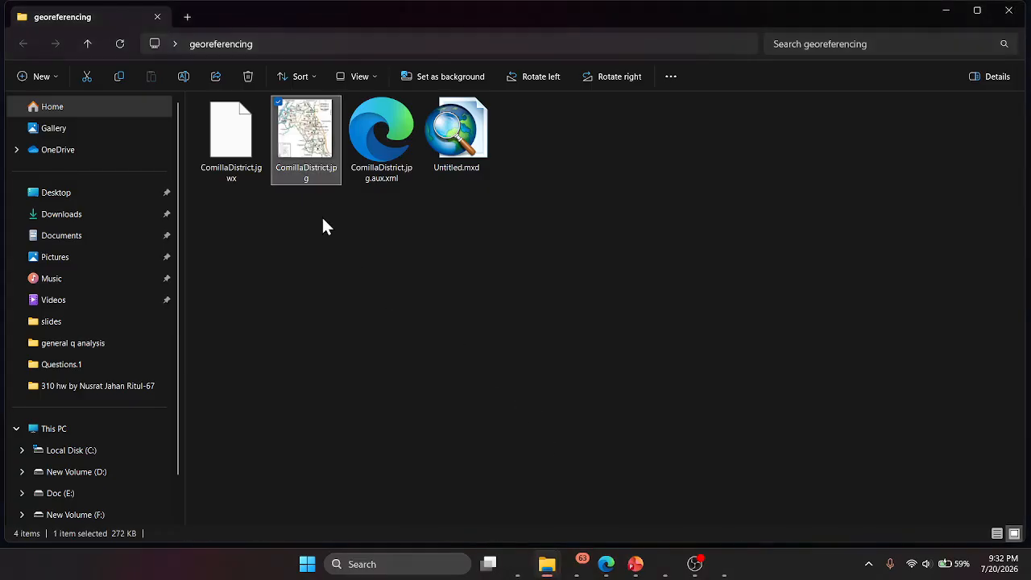
pyautogui.click(488, 153)
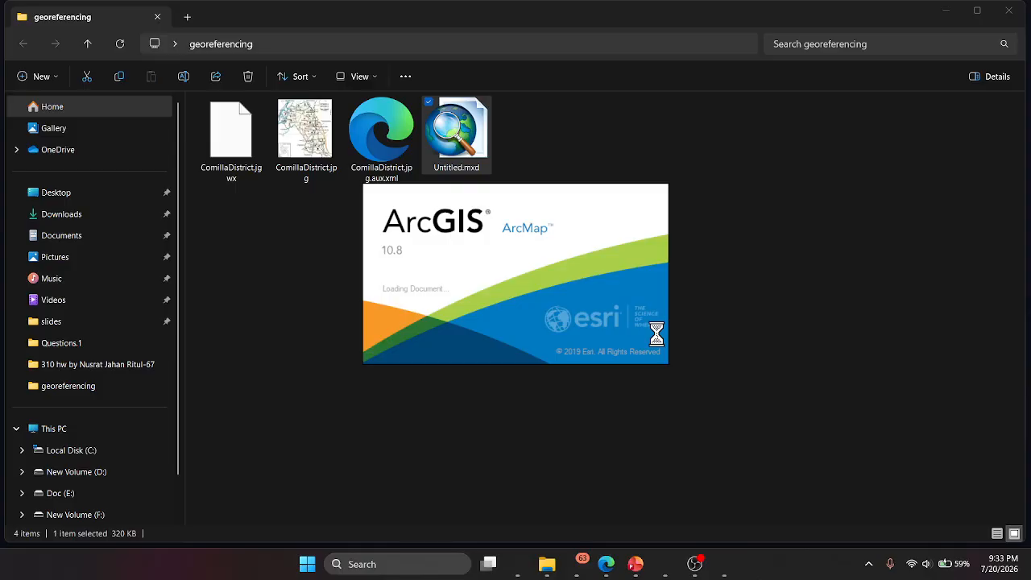
pyautogui.click(694, 564)
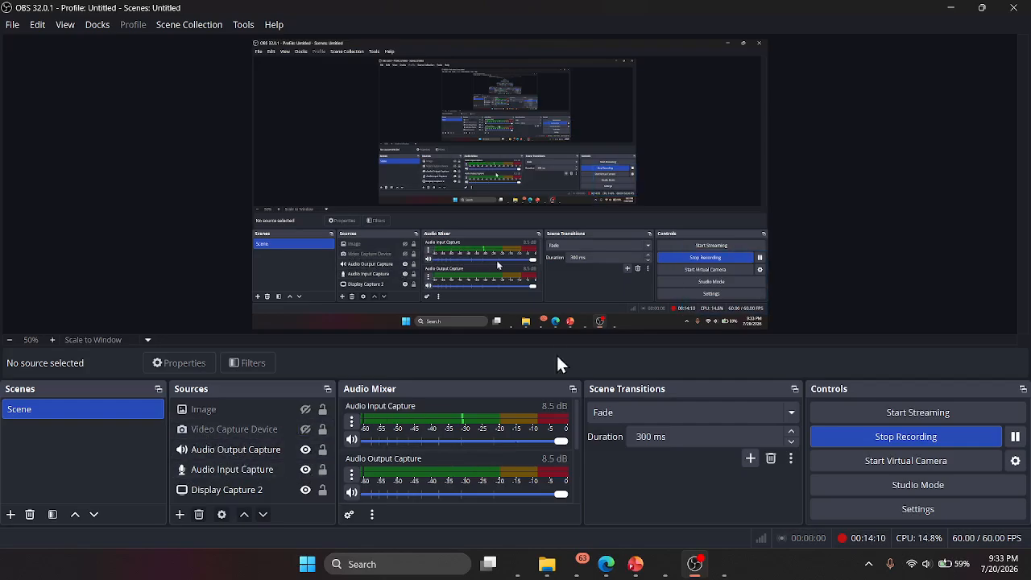
pyautogui.click(952, 19)
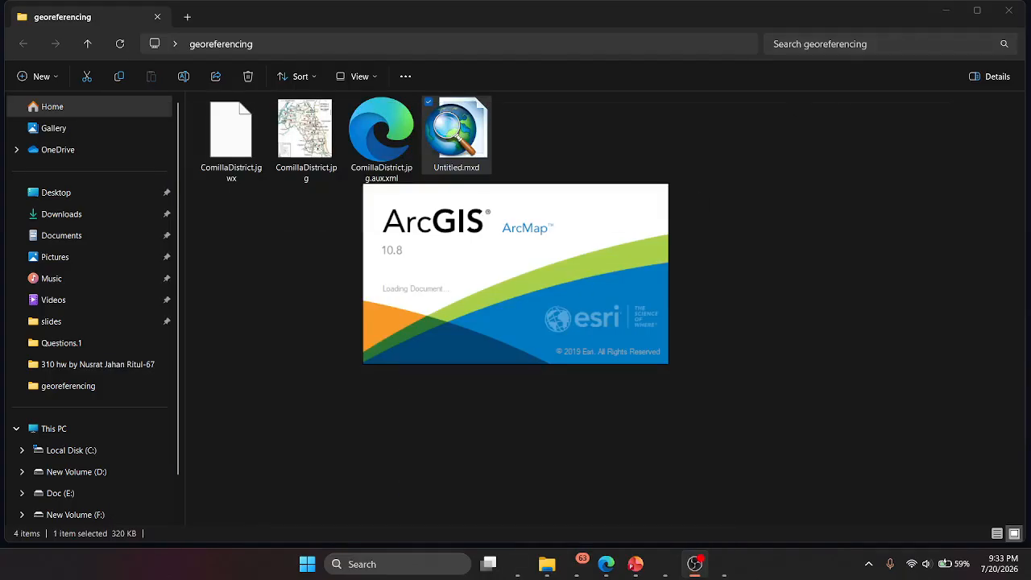
pyautogui.click(700, 567)
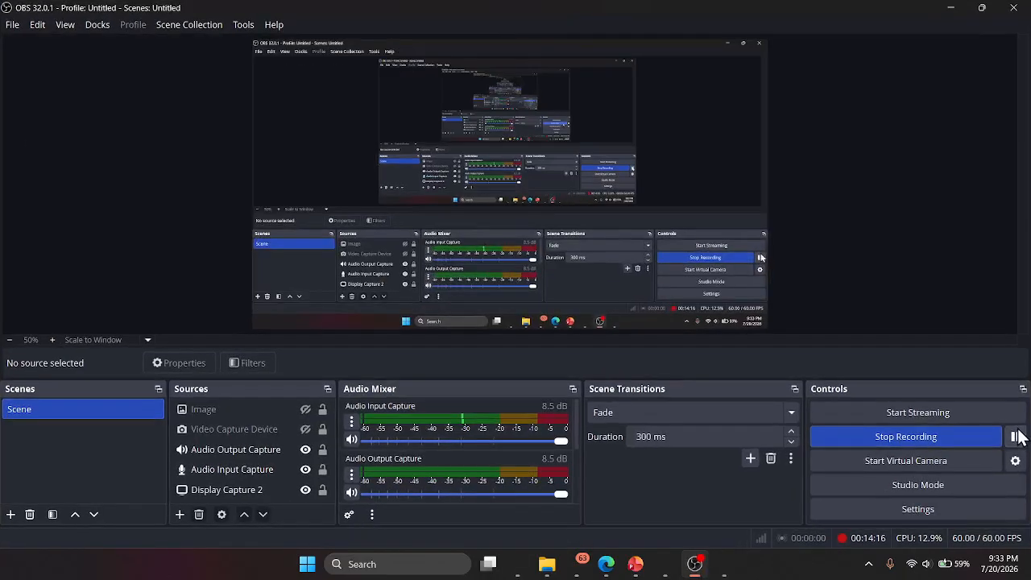
# - Return to ArcMap, dismiss the Start Editing message, and create a file geodatabase named digitaizing.gdb in the Desktop georeferencing folder
pyautogui.click(743, 567)
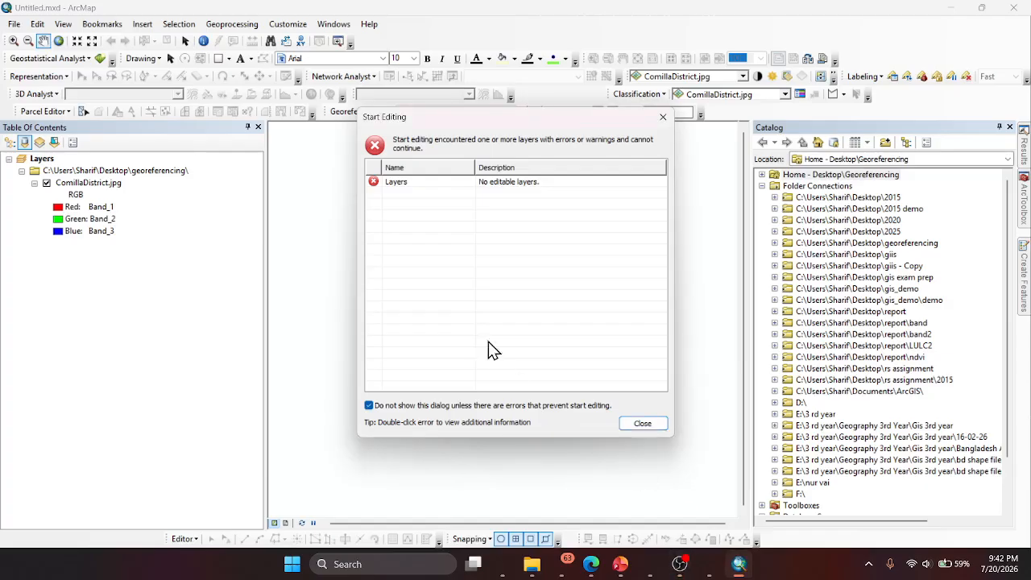
pyautogui.click(662, 118)
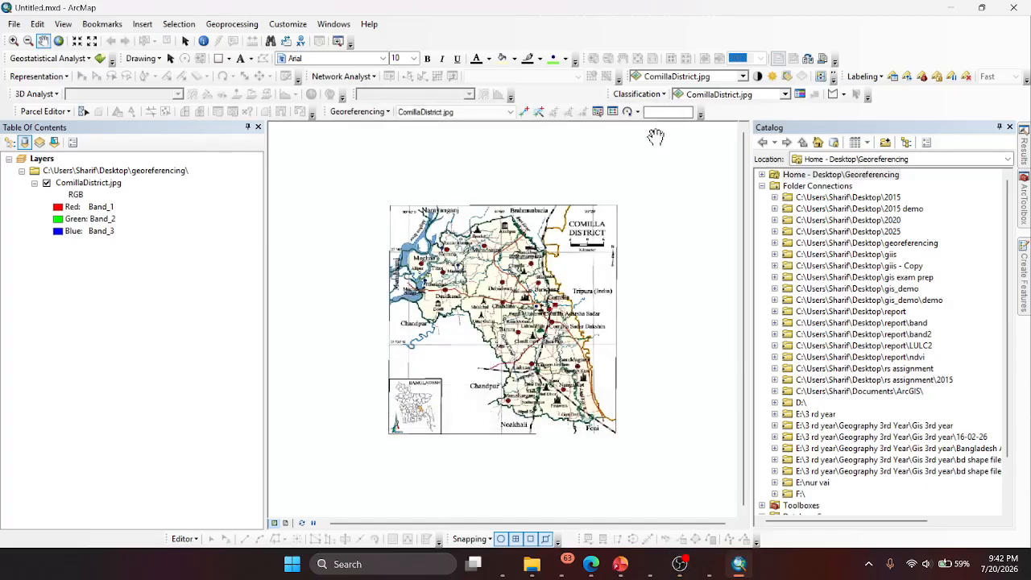
pyautogui.click(774, 242)
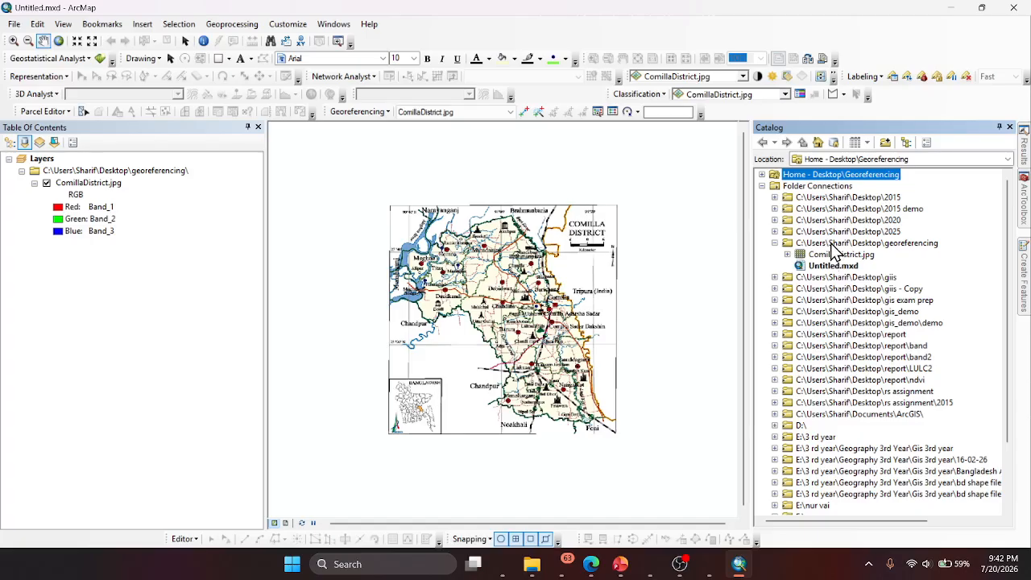
pyautogui.rightClick(832, 242)
pyautogui.moveTo(874, 320)
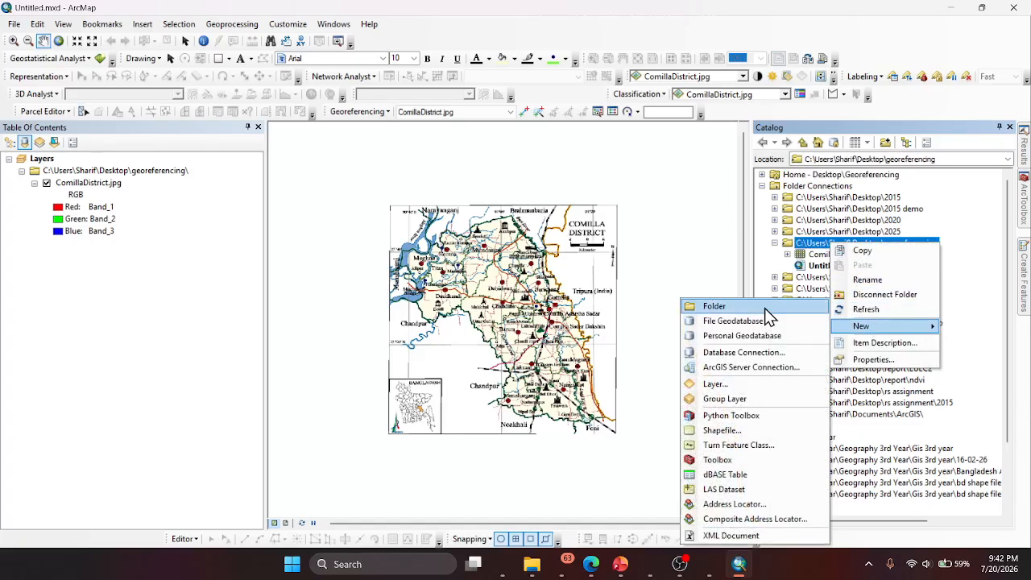
pyautogui.click(741, 320)
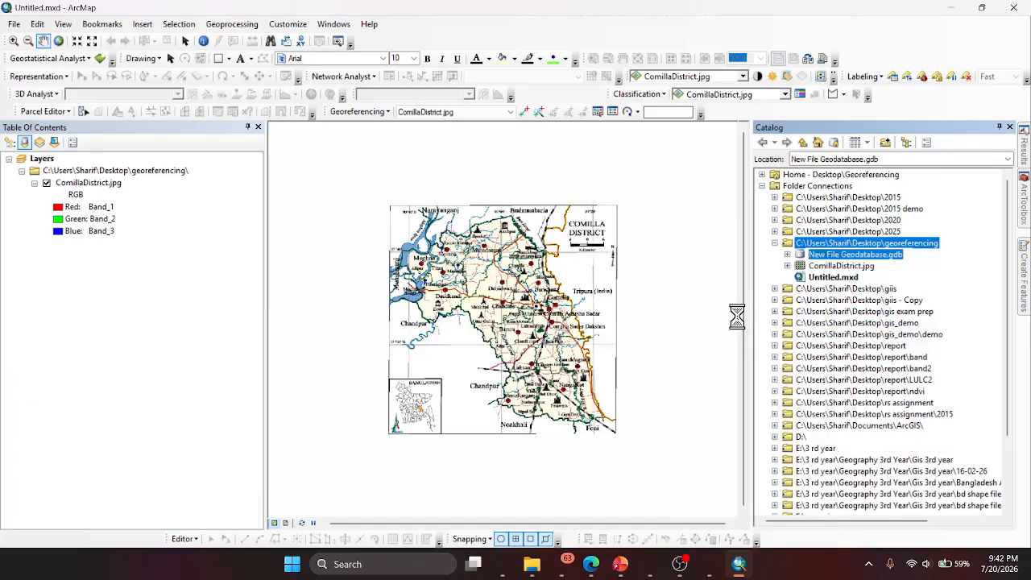
pyautogui.click(848, 255)
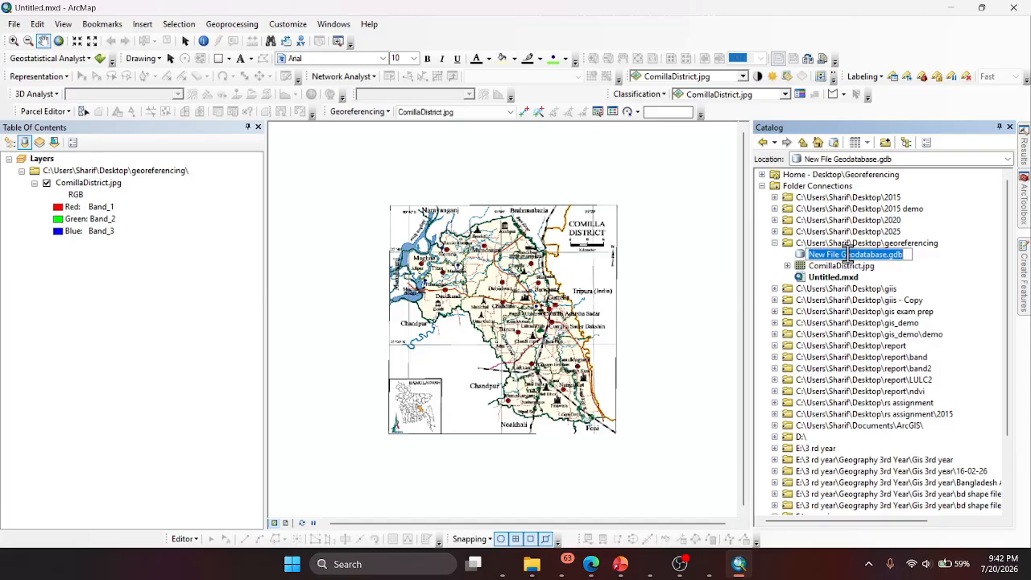
pyautogui.write('digit')
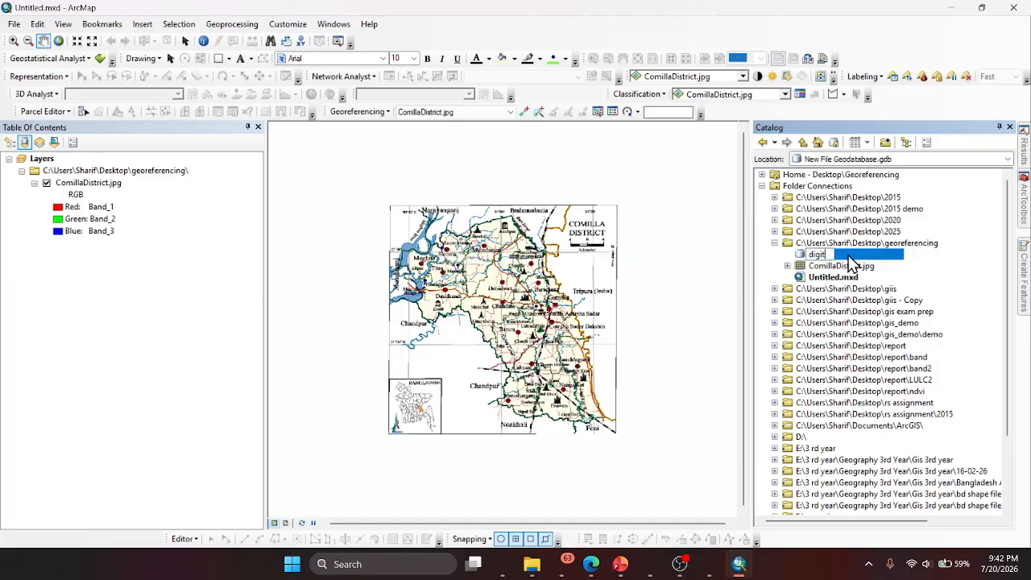
pyautogui.write('aizing')
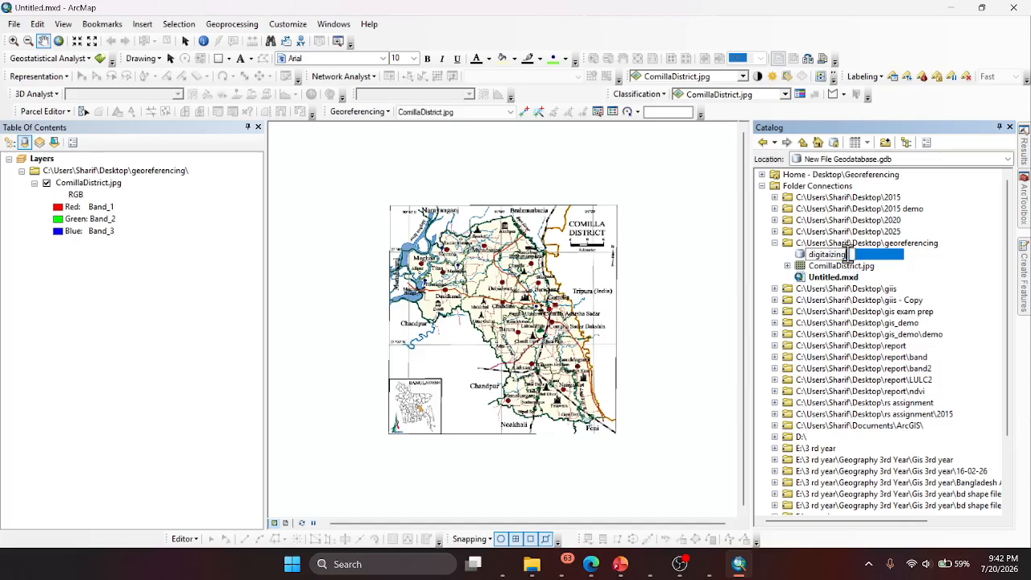
pyautogui.press('Return')
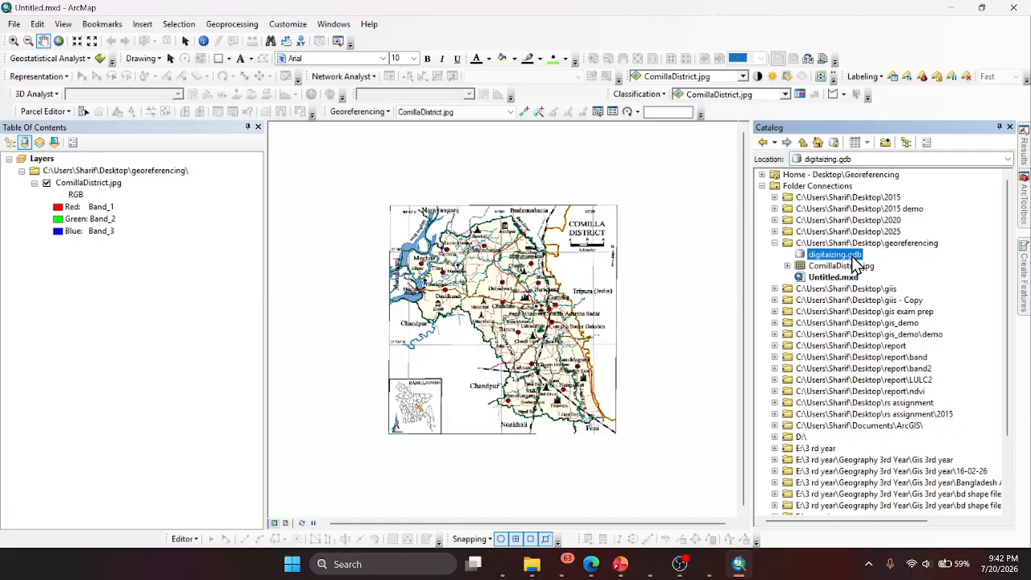
# - Start a new feature dataset inside digitaizing.gdb
pyautogui.rightClick(852, 256)
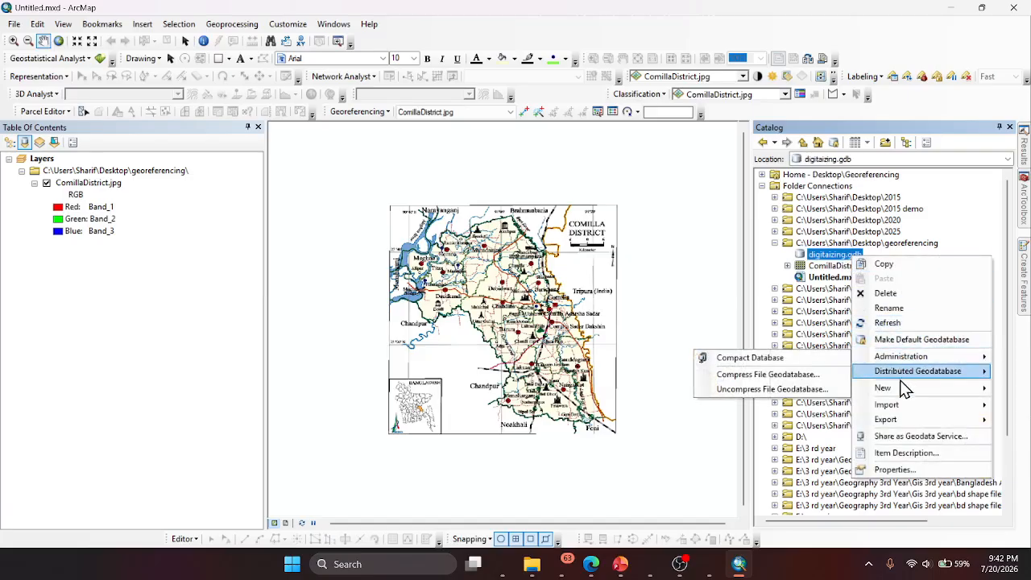
pyautogui.moveTo(898, 390)
pyautogui.click(795, 390)
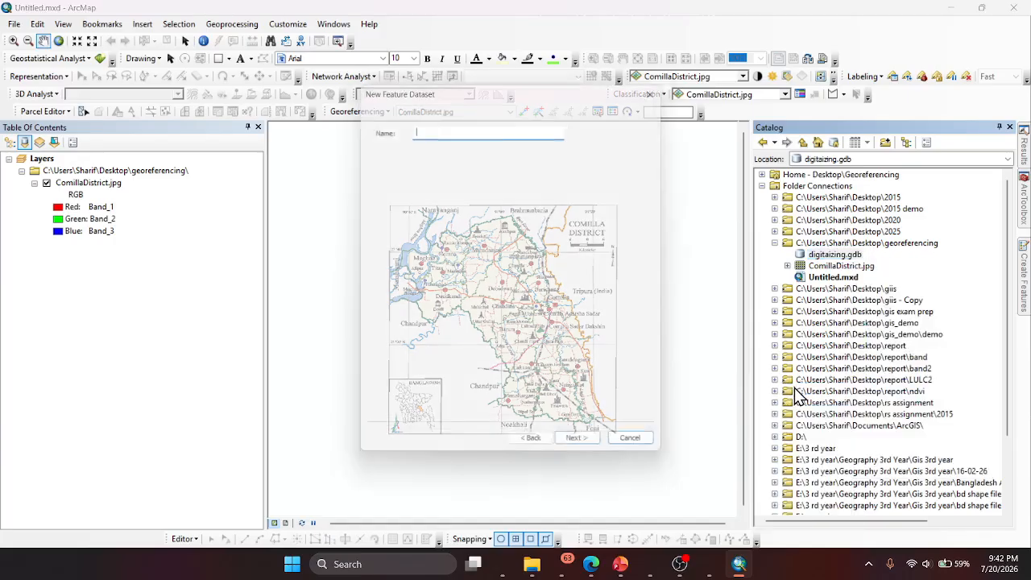
# - Switch to Copilot and review the answer on the core geographic features to digitize
pyautogui.click(501, 564)
pyautogui.scroll(5, 515, 346)
pyautogui.scroll(20, 533, 320)
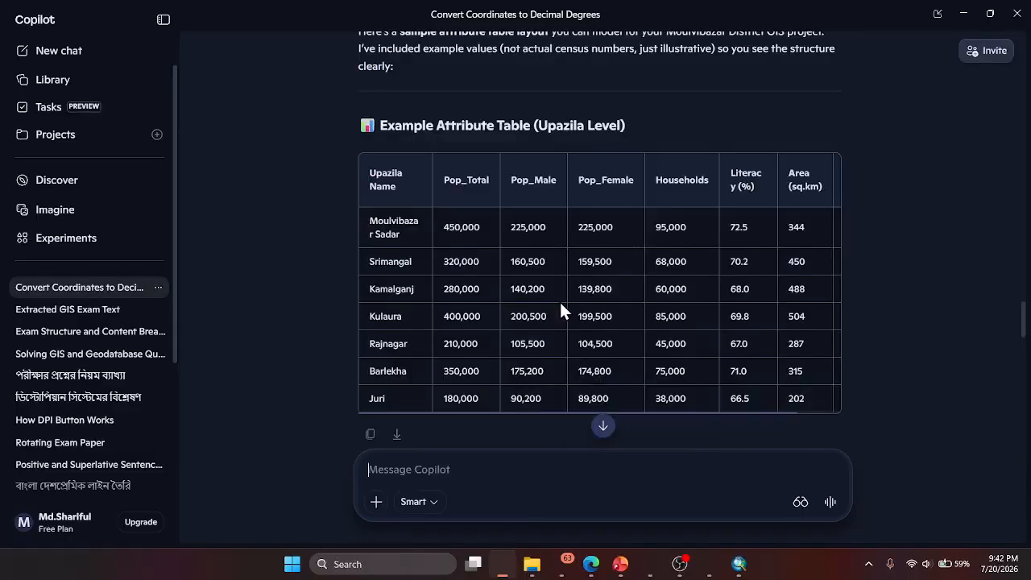
pyautogui.scroll(10, 562, 304)
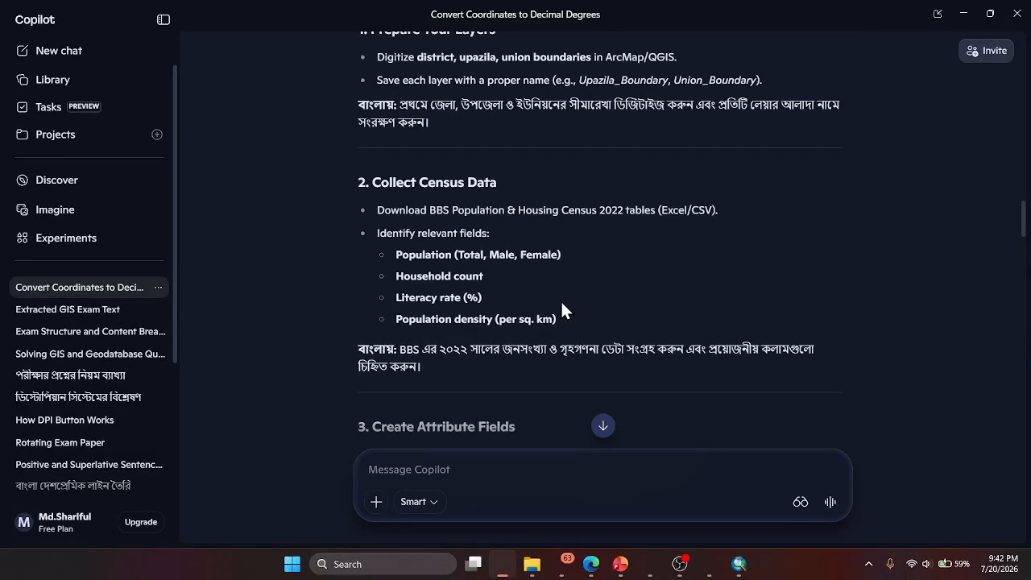
pyautogui.scroll(15, 567, 295)
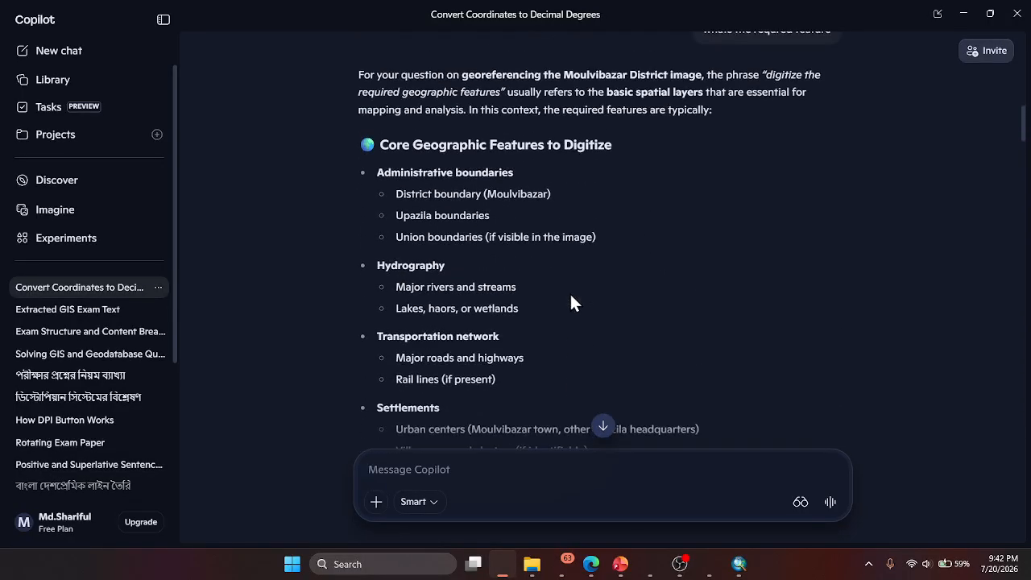
pyautogui.scroll(-3, 564, 290)
pyautogui.scroll(2, 560, 274)
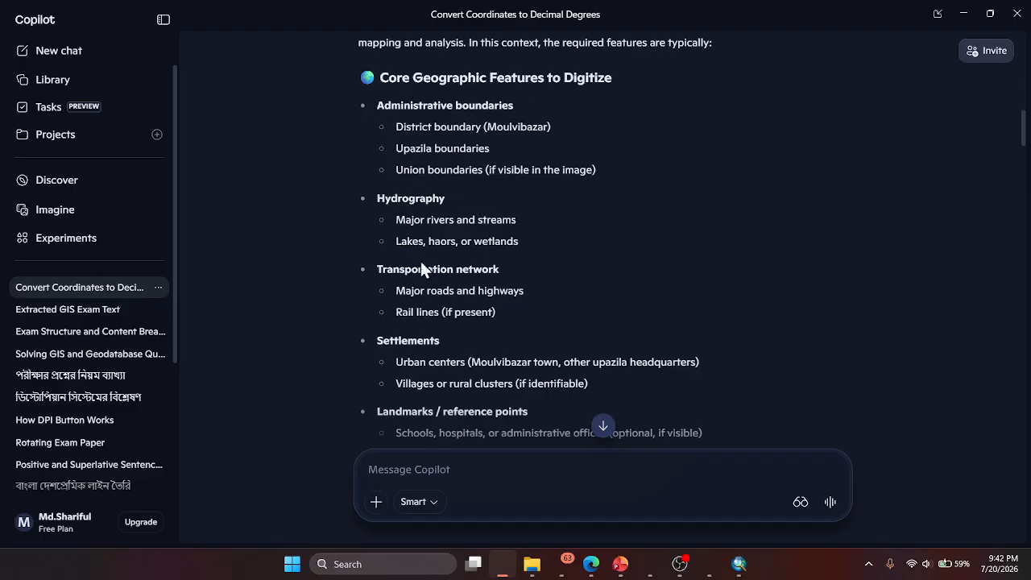
pyautogui.scroll(-1, 463, 347)
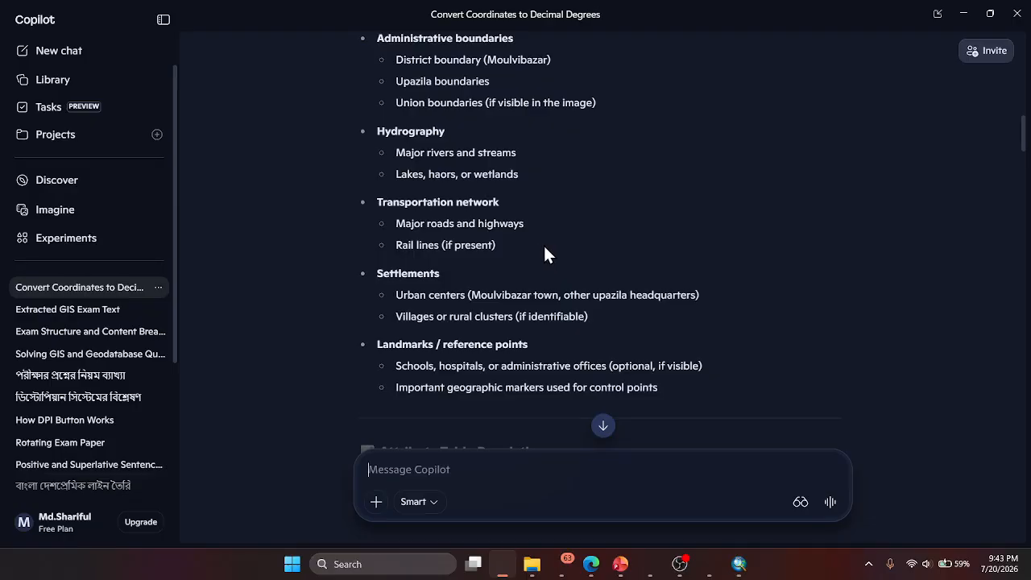
# - Switch back to ArcMap, name the new feature dataset adm_boundary, and proceed to its XY coordinate system settings
pyautogui.click(739, 565)
pyautogui.write('adm_boun')
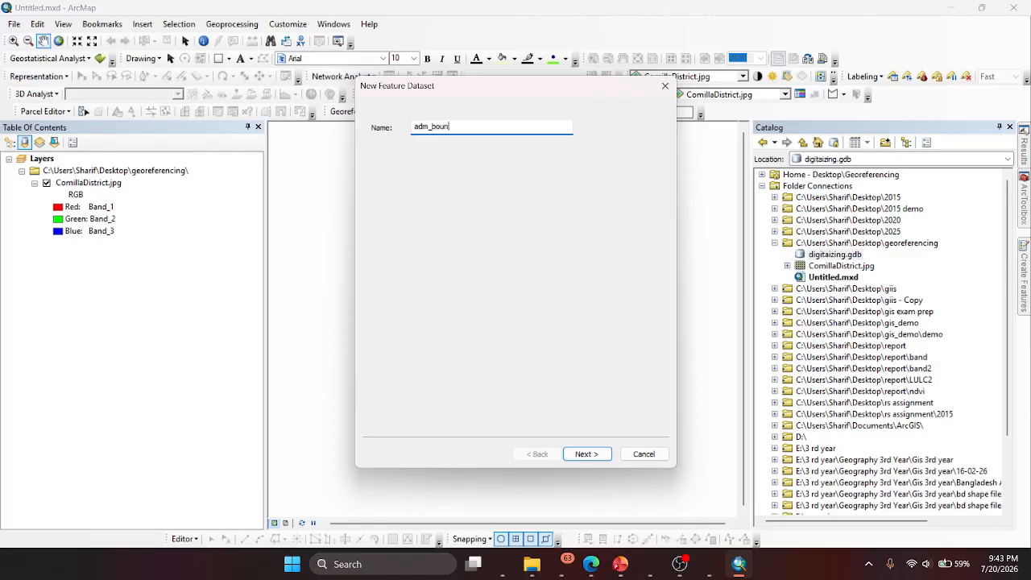
pyautogui.write('dary')
pyautogui.click(595, 454)
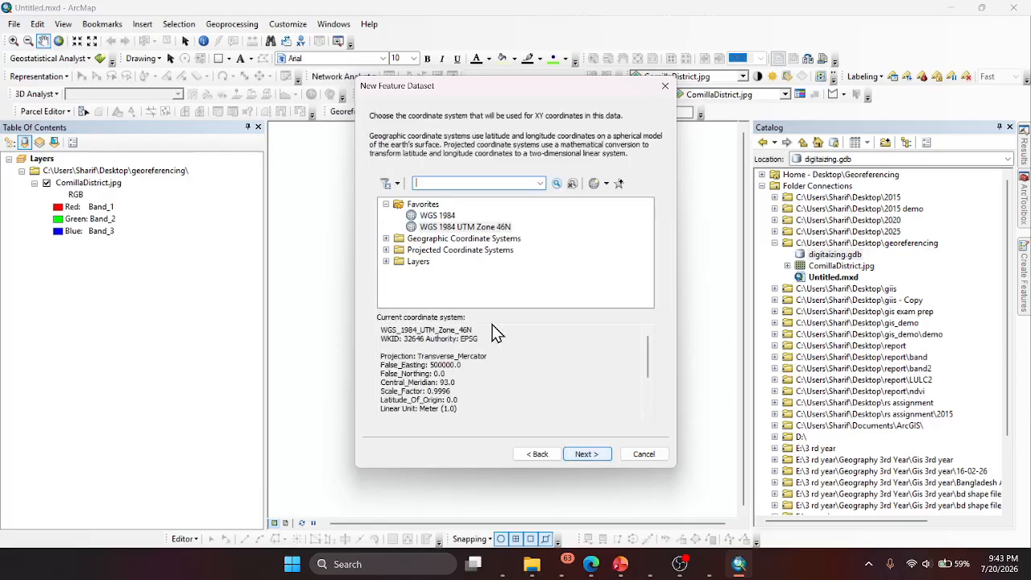
# - Assign the WGS 1984 UTM Zone 46N coordinate system to the adm_boundary feature dataset and finish creating it with the remaining default settings
pyautogui.click(460, 227)
pyautogui.click(596, 455)
pyautogui.click(594, 455)
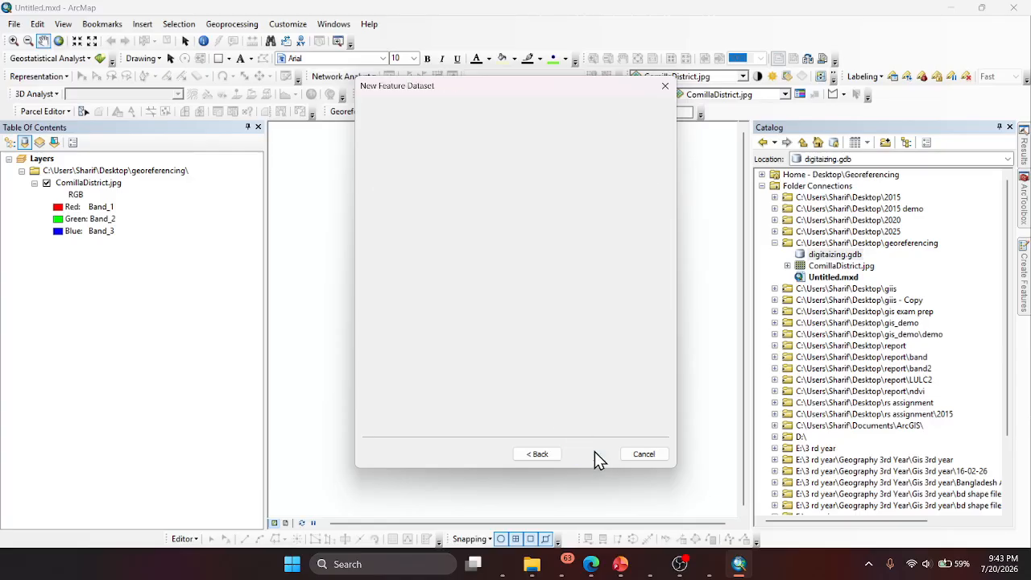
pyautogui.click(596, 456)
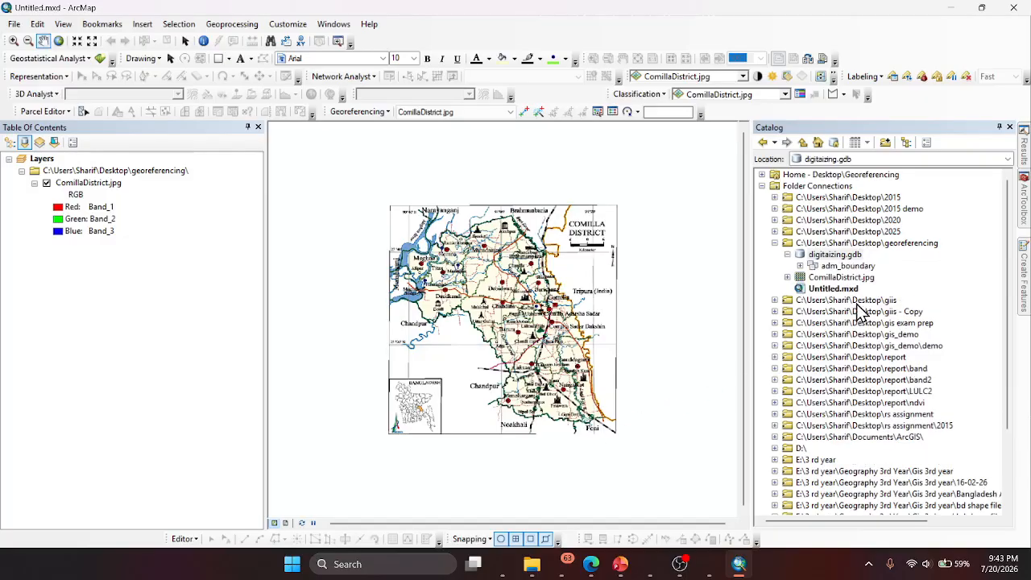
# - Start a new feature class inside the adm_boundary feature dataset
pyautogui.click(854, 266)
pyautogui.rightClick(855, 268)
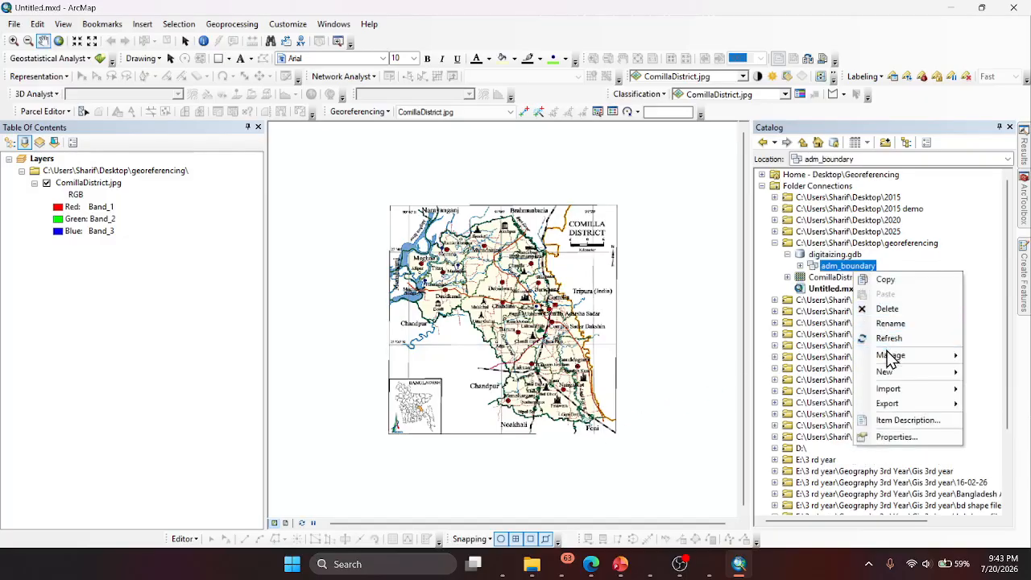
pyautogui.moveTo(888, 374)
pyautogui.click(762, 375)
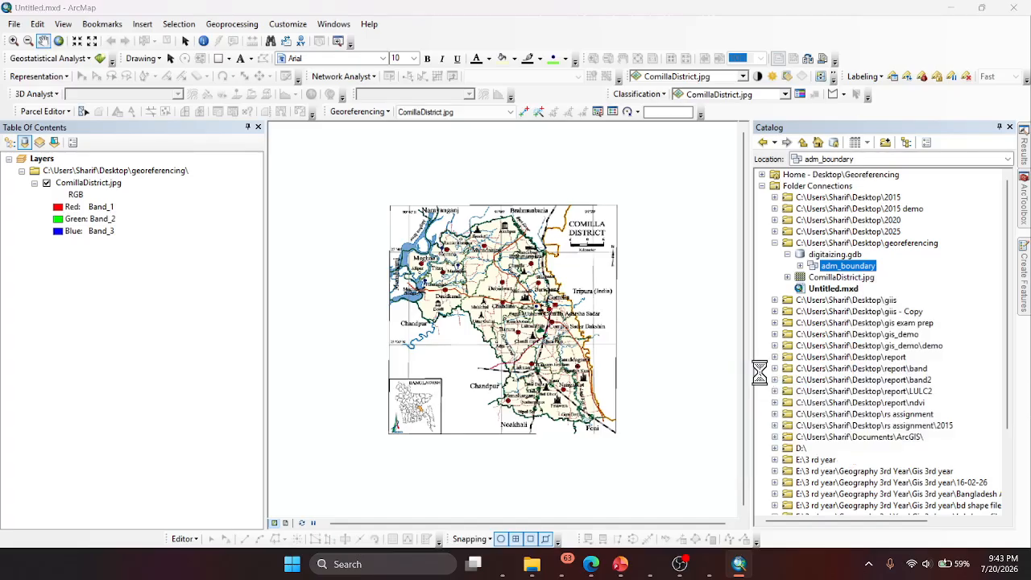
# - Switch to Copilot to check the administrative boundary features suggested for digitizing, and return to the new feature class settings in ArcMap
pyautogui.moveTo(528, 574)
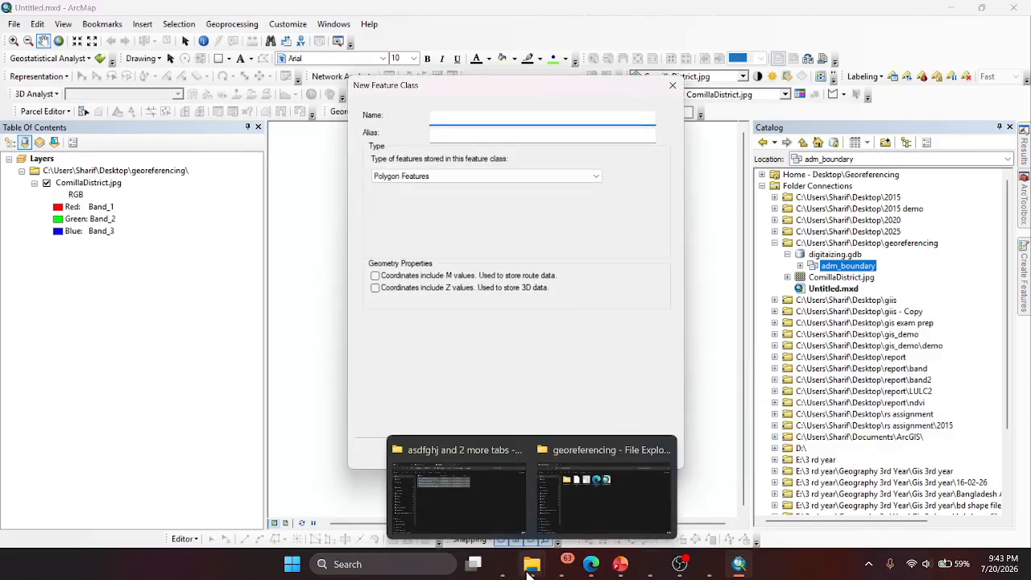
pyautogui.click(502, 564)
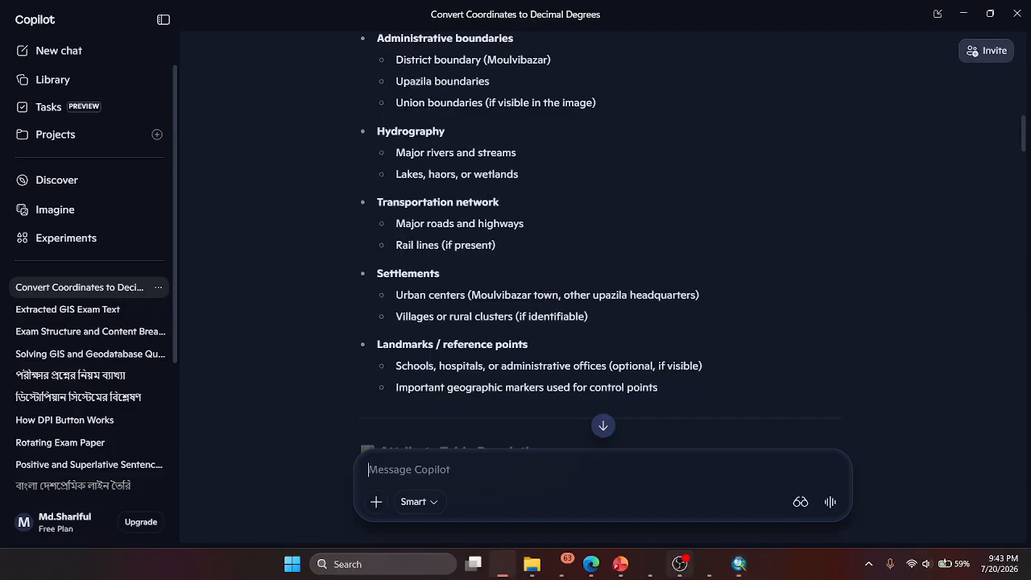
pyautogui.click(735, 569)
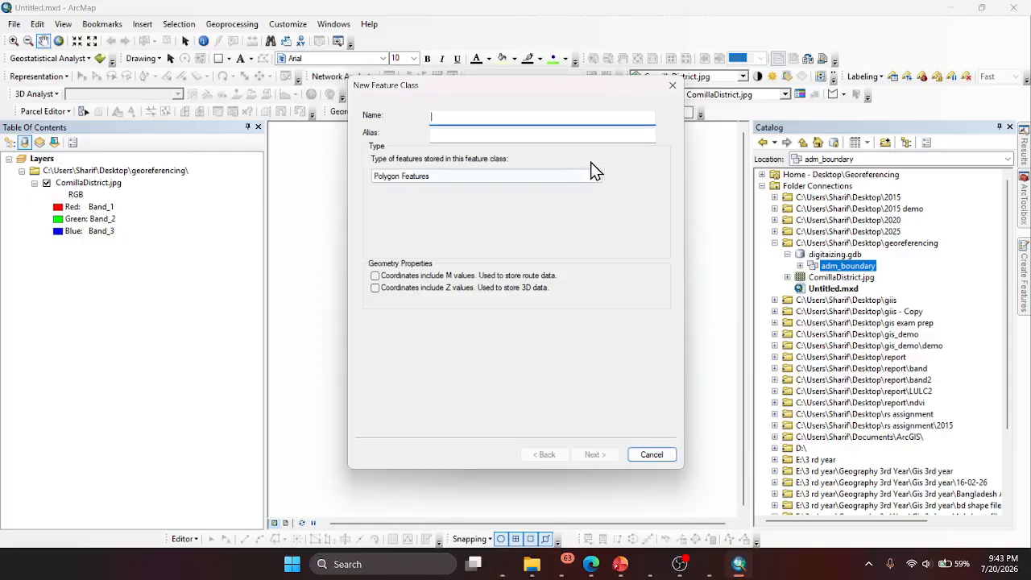
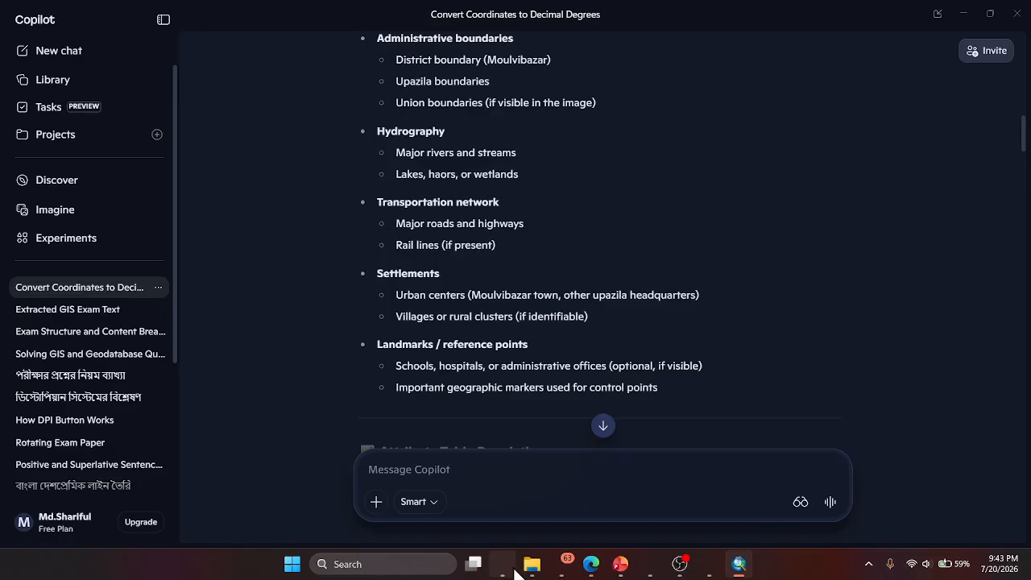
# - Check Copilot's suggested features, then name the new feature class in ArcMap boundary with the alias boundary types
pyautogui.click(503, 564)
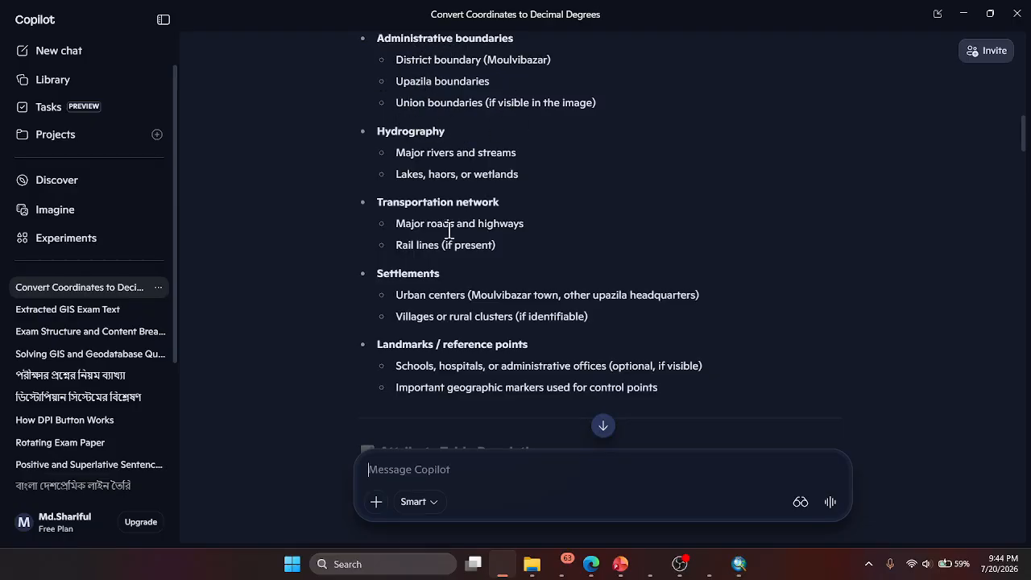
pyautogui.click(739, 564)
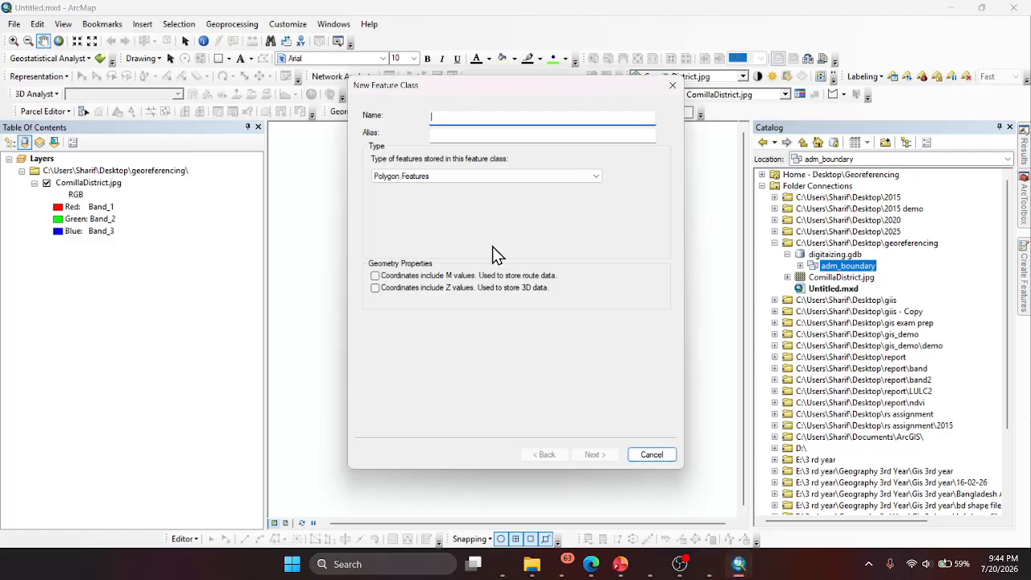
pyautogui.write('b')
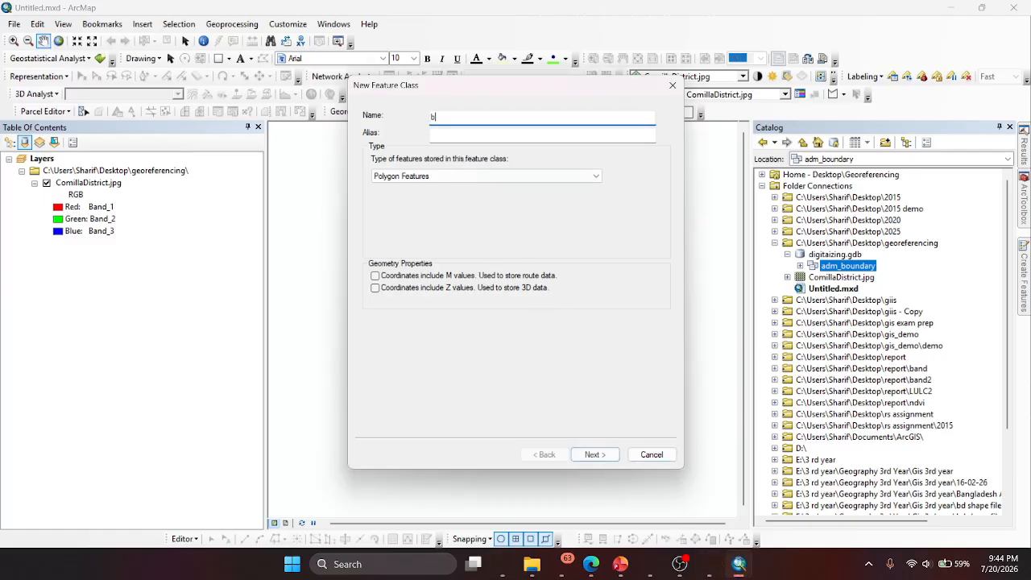
pyautogui.write('oundary')
pyautogui.click(480, 133)
pyautogui.click(477, 119)
pyautogui.doubleClick(477, 120)
pyautogui.hotkey('ctrl', 'c')
pyautogui.click(470, 135)
pyautogui.hotkey('ctrl', 'v')
pyautogui.write('types')
# - Set the new feature class to store Line Features and proceed to its field definitions
pyautogui.click(440, 181)
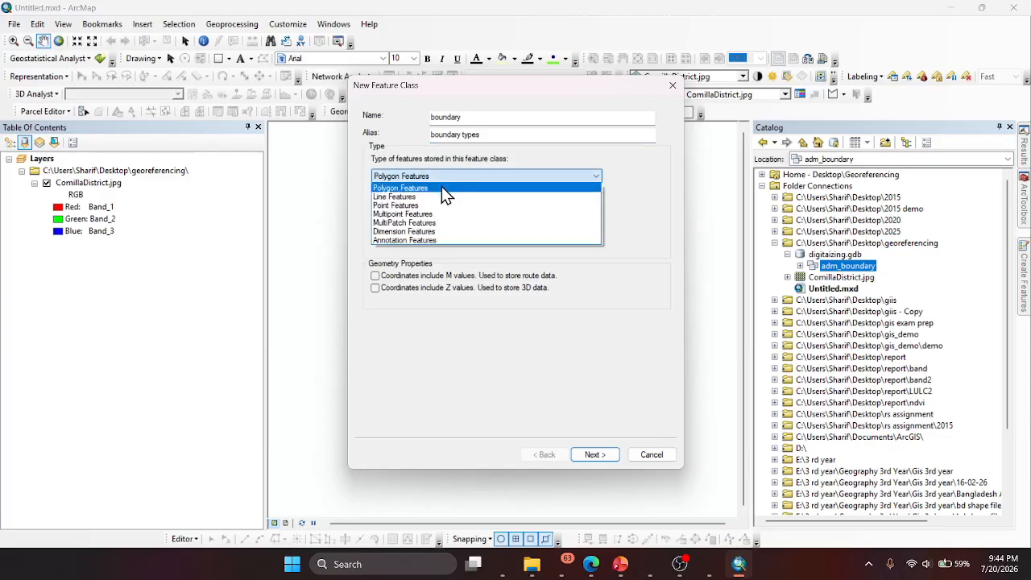
pyautogui.click(435, 196)
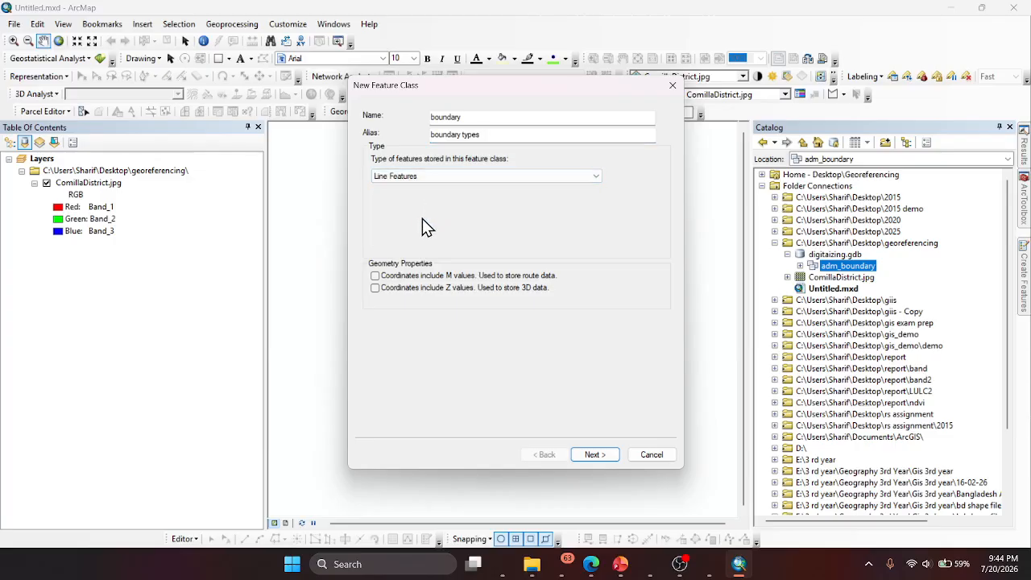
pyautogui.click(595, 456)
pyautogui.click(595, 456)
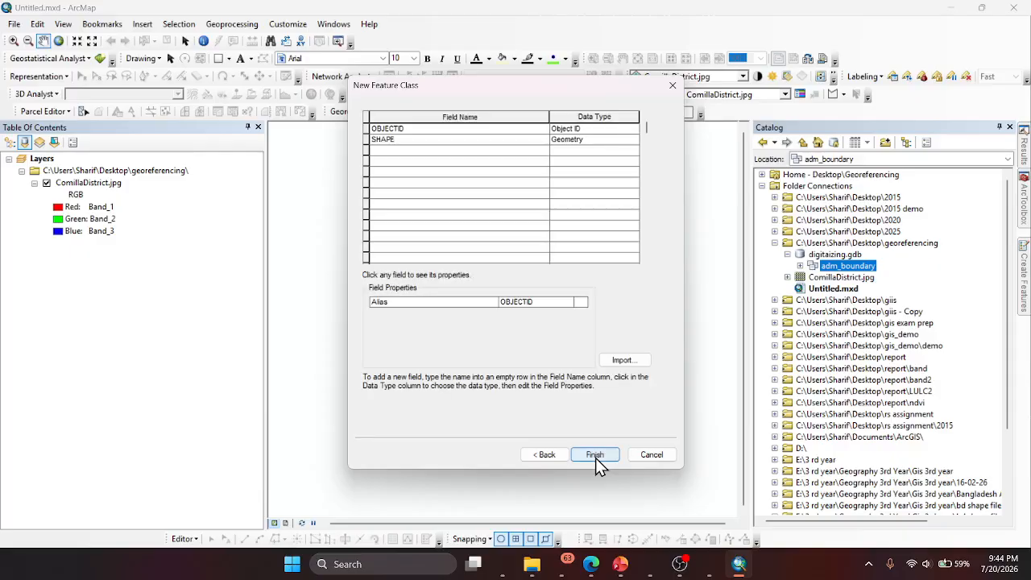
# - Add a Short Integer field named bound_code and finish creating the boundary feature class
pyautogui.click(418, 152)
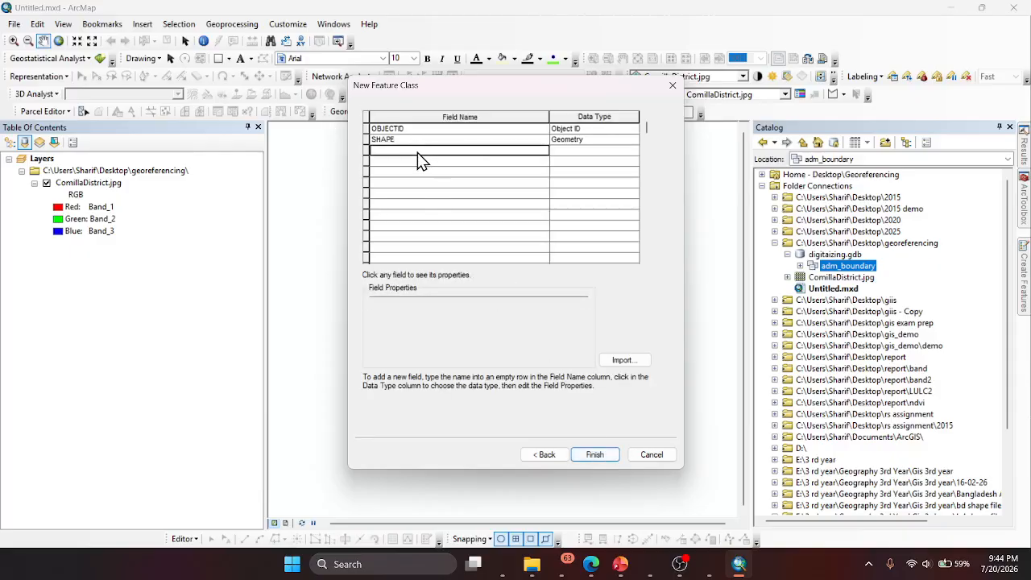
pyautogui.write('bound_code')
pyautogui.click(588, 153)
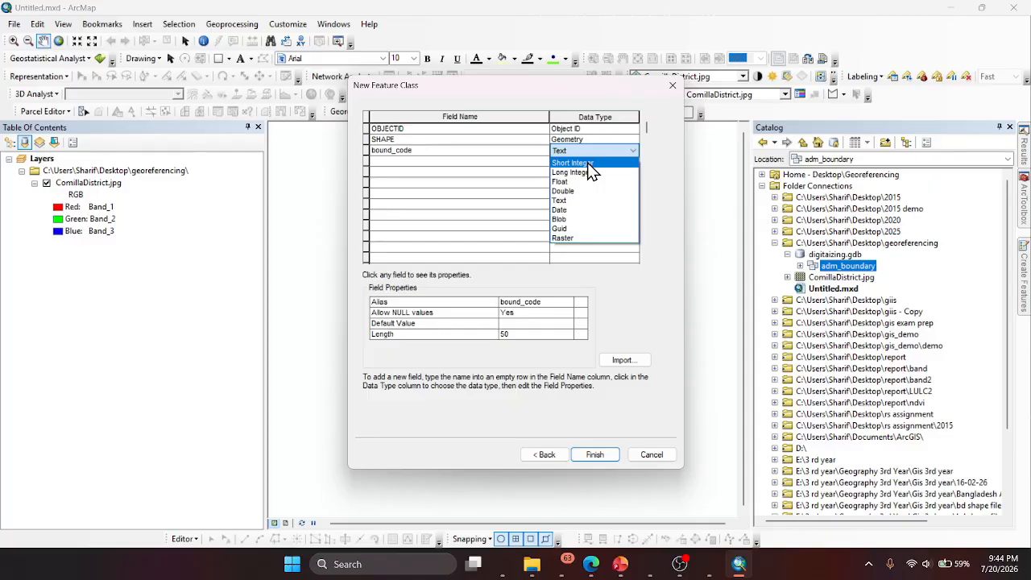
pyautogui.click(587, 163)
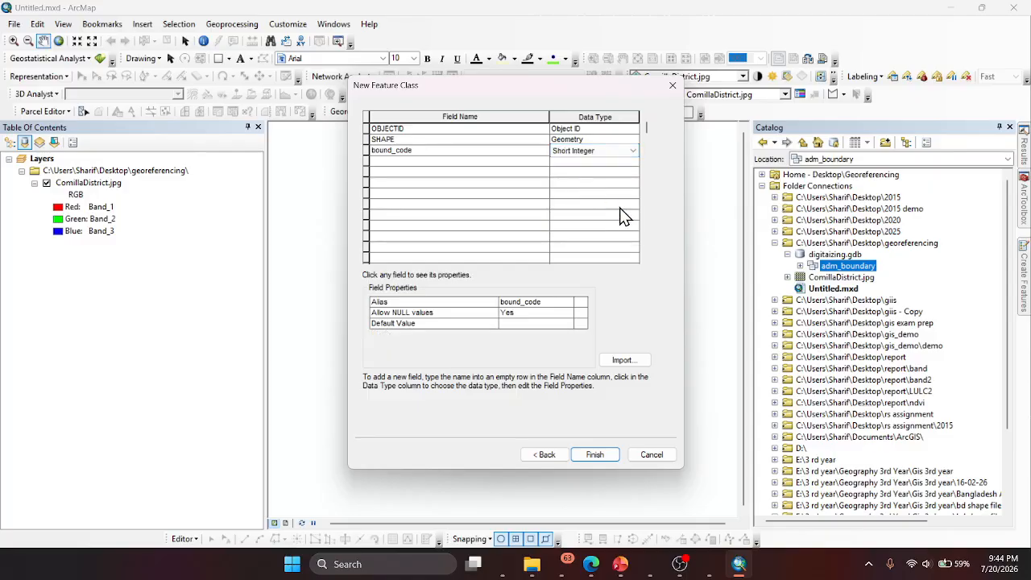
pyautogui.click(602, 457)
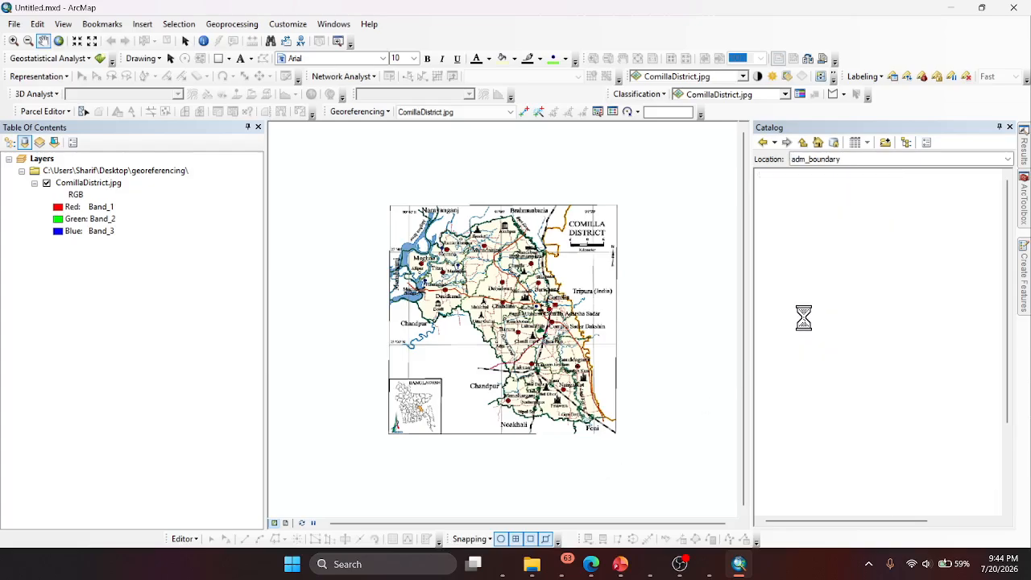
# - Open the properties of the boundary feature class and set bound_code as its subtype field
pyautogui.click(854, 278)
pyautogui.rightClick(855, 278)
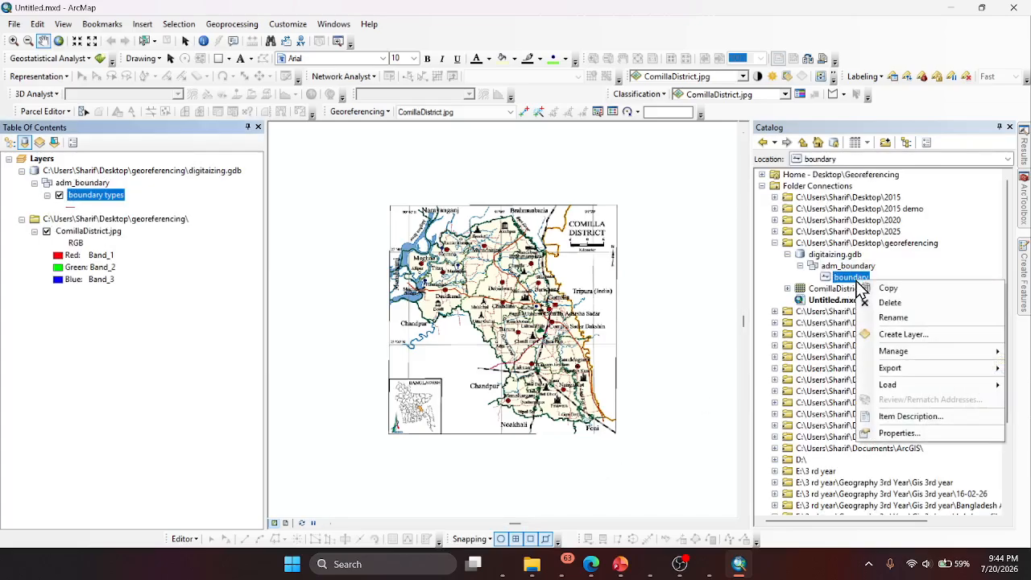
pyautogui.click(899, 433)
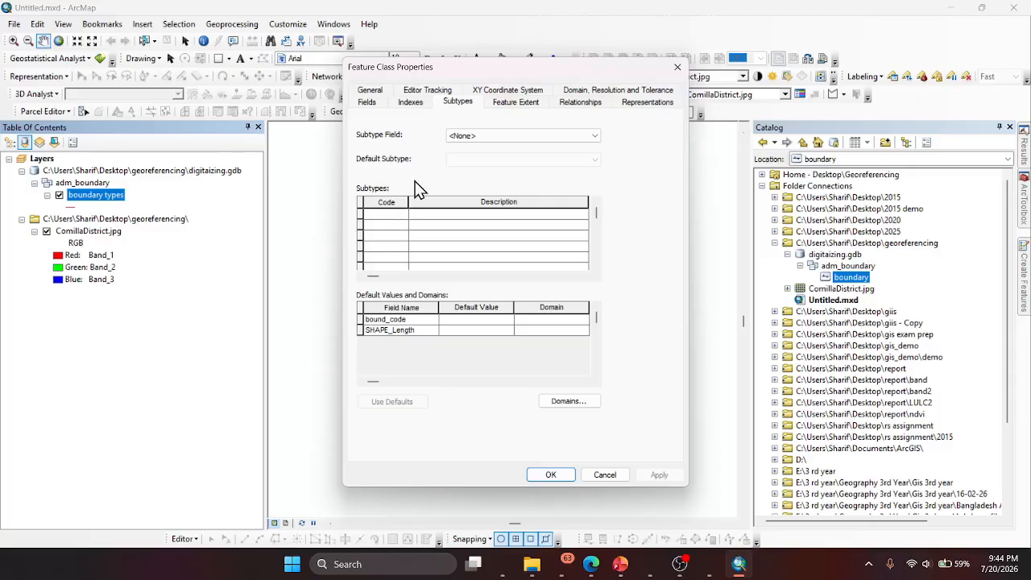
pyautogui.click(480, 137)
pyautogui.click(491, 158)
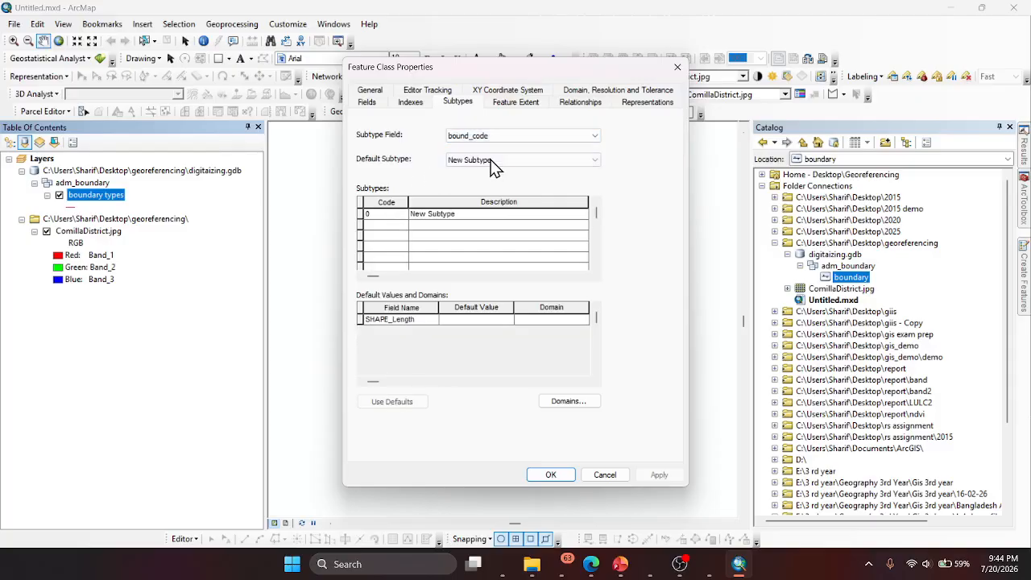
# - Enter the subtype codes 1, 2 and 3 for the boundary feature class
pyautogui.click(394, 214)
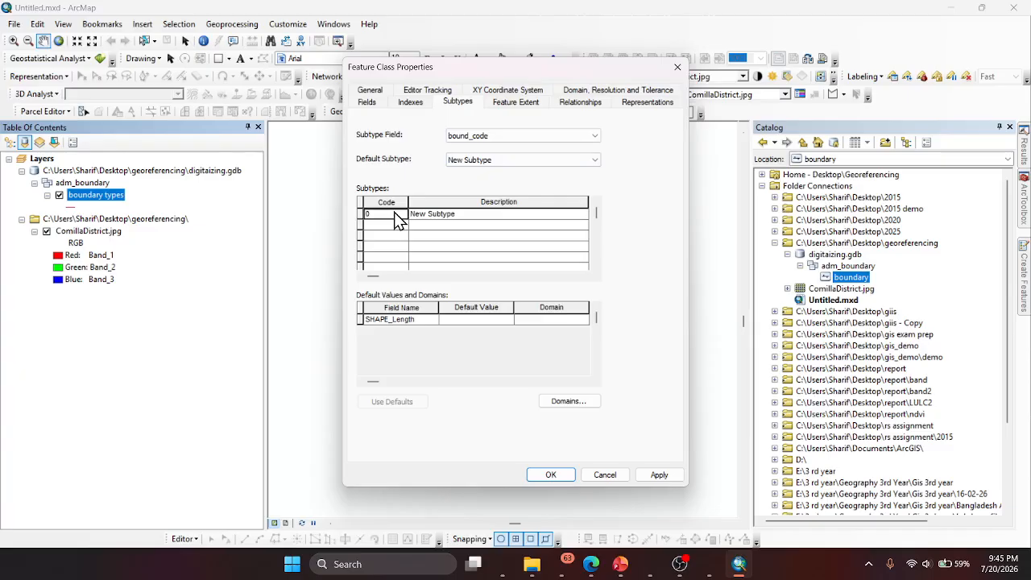
pyautogui.write('1')
pyautogui.press('Down')
pyautogui.write('2')
pyautogui.press('Down')
pyautogui.write('3')
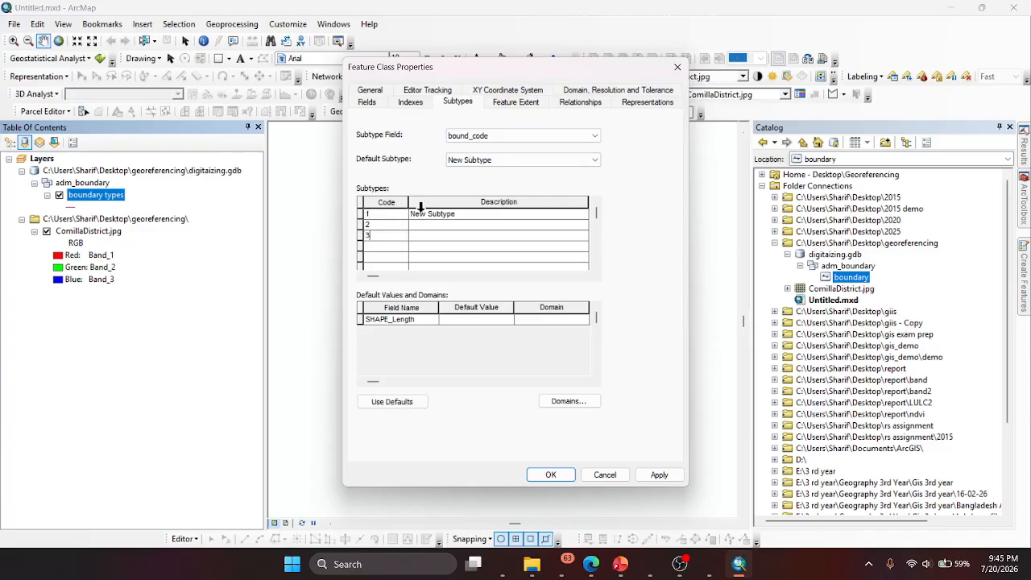
# - Check the boundary levels in Copilot, then describe the subtypes in ArcMap as district, upazilla and union and accept the properties
pyautogui.click(500, 566)
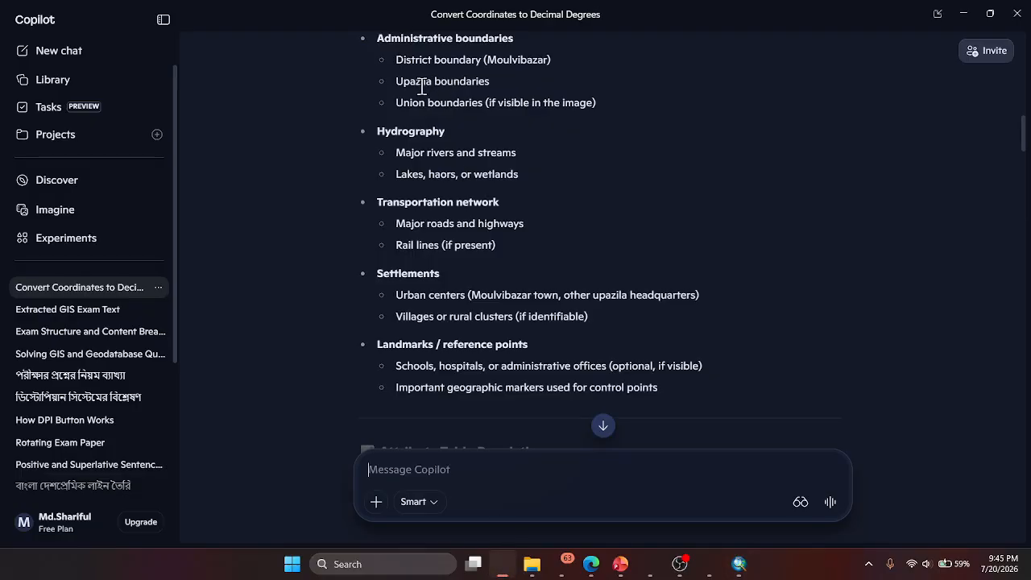
pyautogui.click(737, 566)
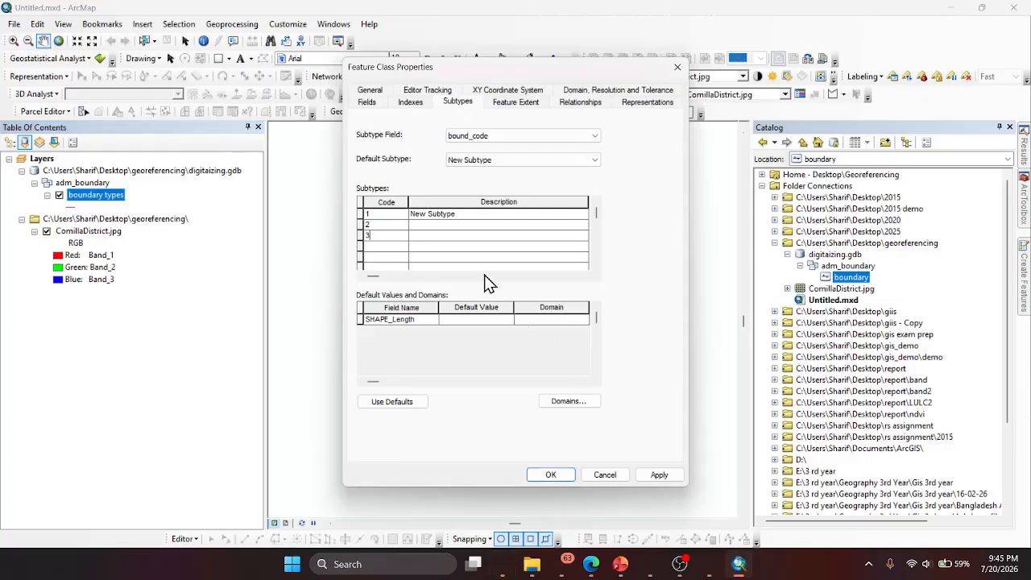
pyautogui.click(457, 218)
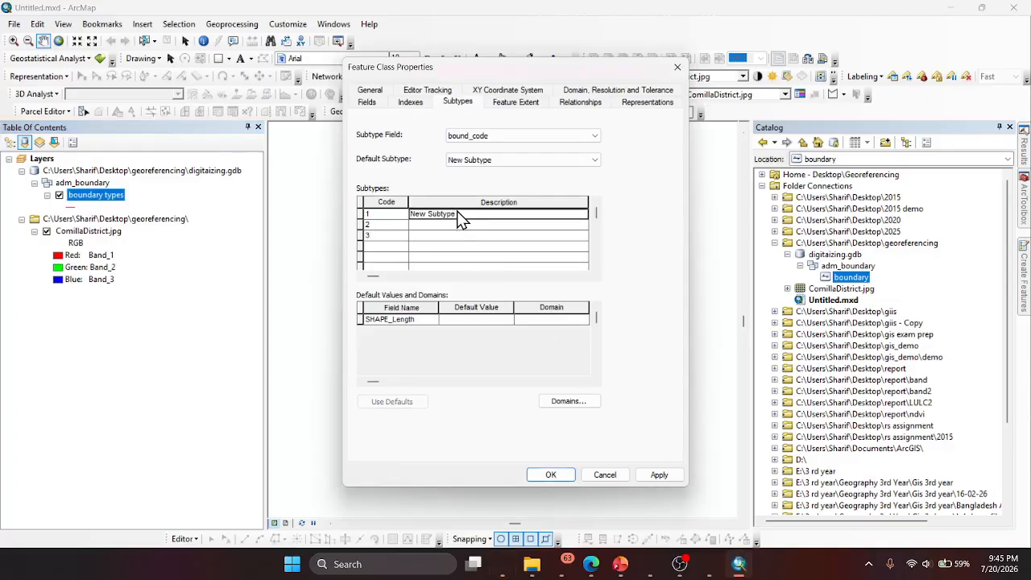
pyautogui.write('district')
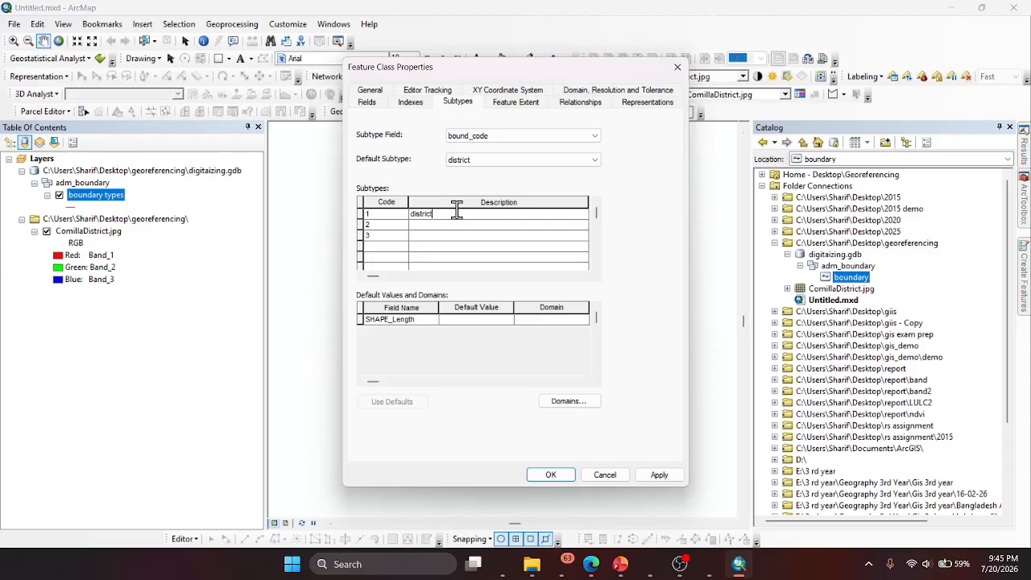
pyautogui.click(459, 223)
pyautogui.write('upazilla')
pyautogui.press('Return')
pyautogui.write('uni')
pyautogui.click(551, 474)
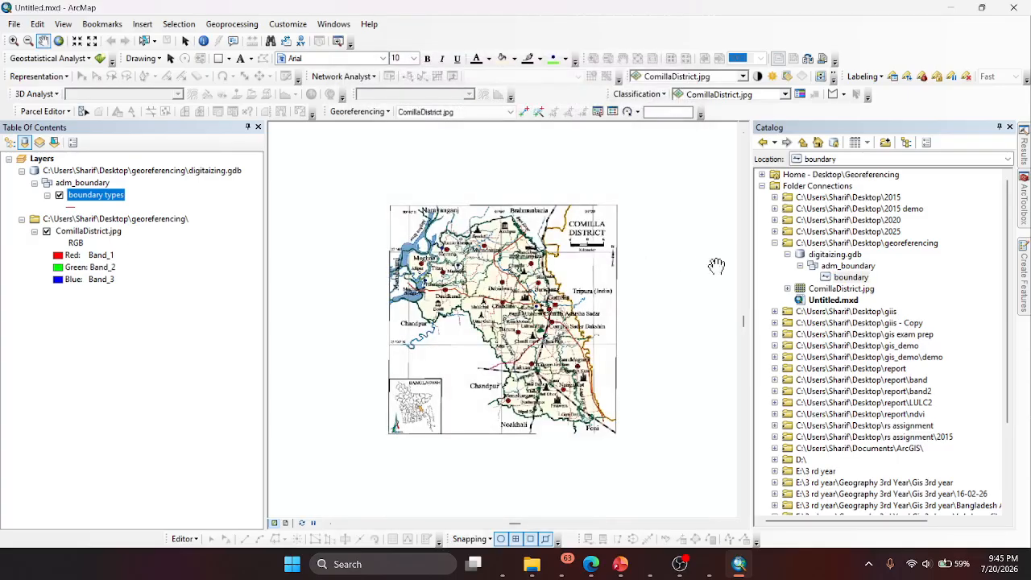
# - Remove the digitaizing.gdb layers from the map and add the boundary feature class again to load its subtypes
pyautogui.click(66, 184)
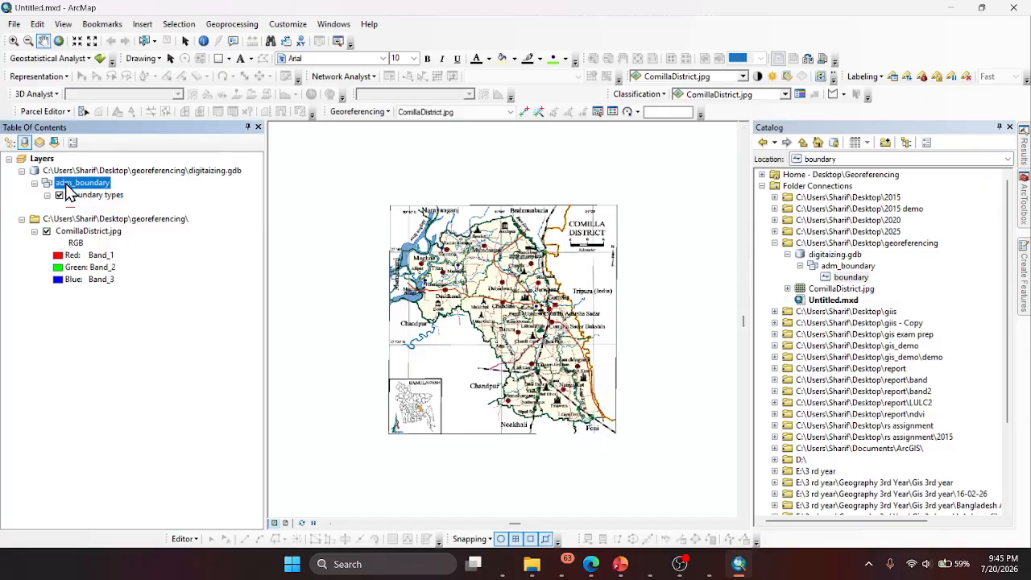
pyautogui.rightClick(74, 172)
pyautogui.click(100, 173)
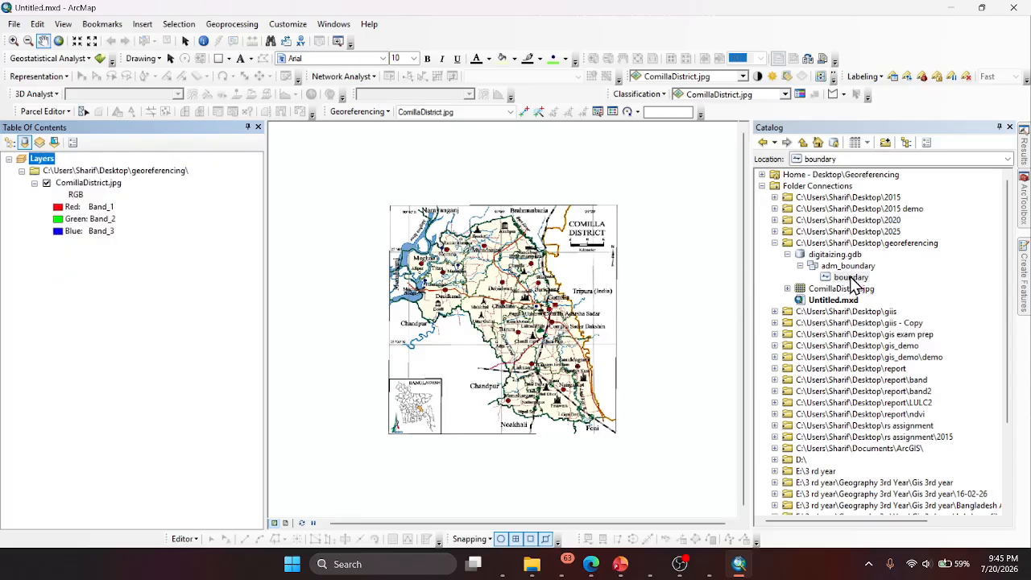
pyautogui.moveTo(852, 280); pyautogui.dragTo(81, 166)
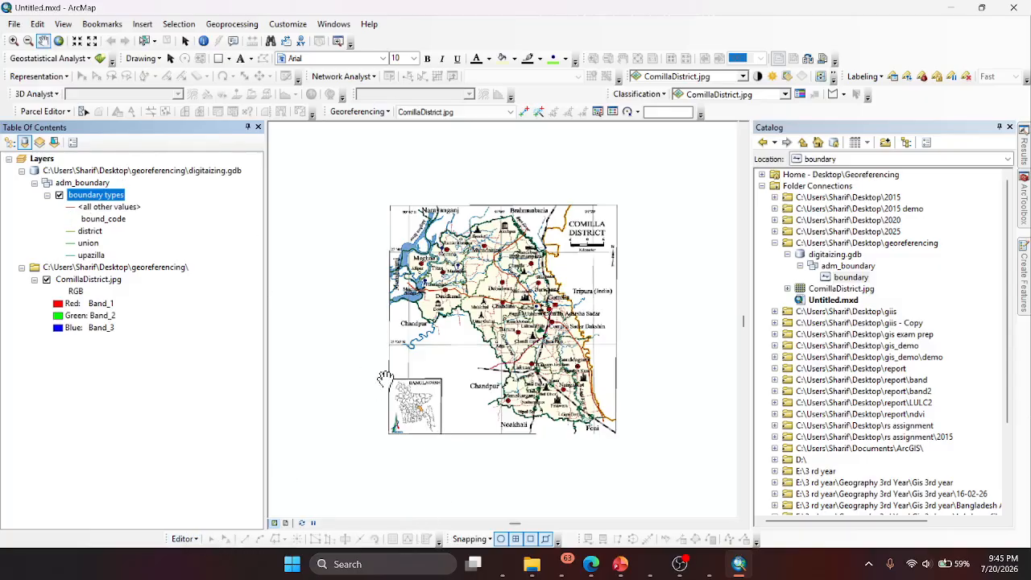
# - Start an edit session and pin the Create Features window open
pyautogui.scroll(2, 522, 324)
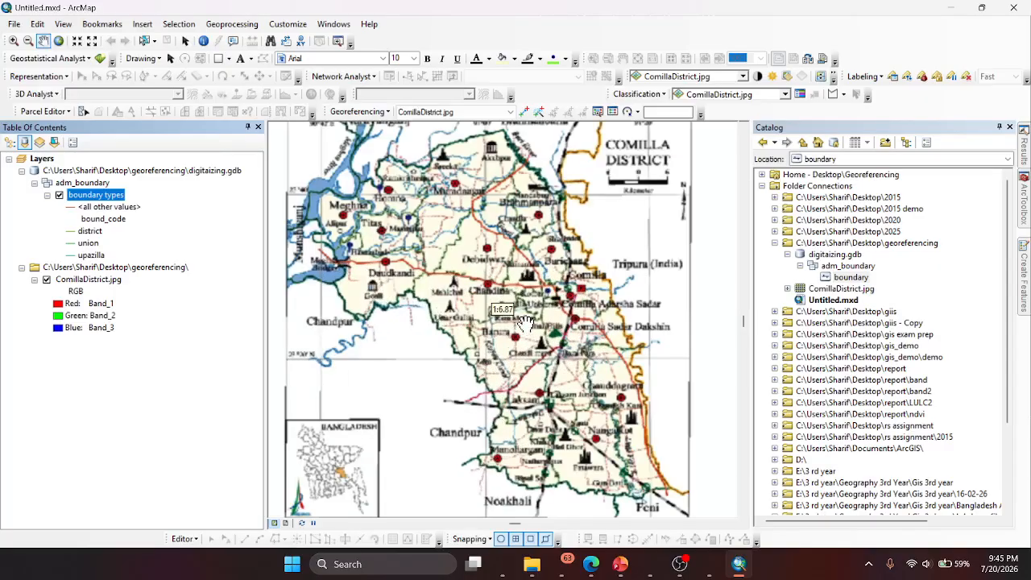
pyautogui.scroll(-2, 524, 322)
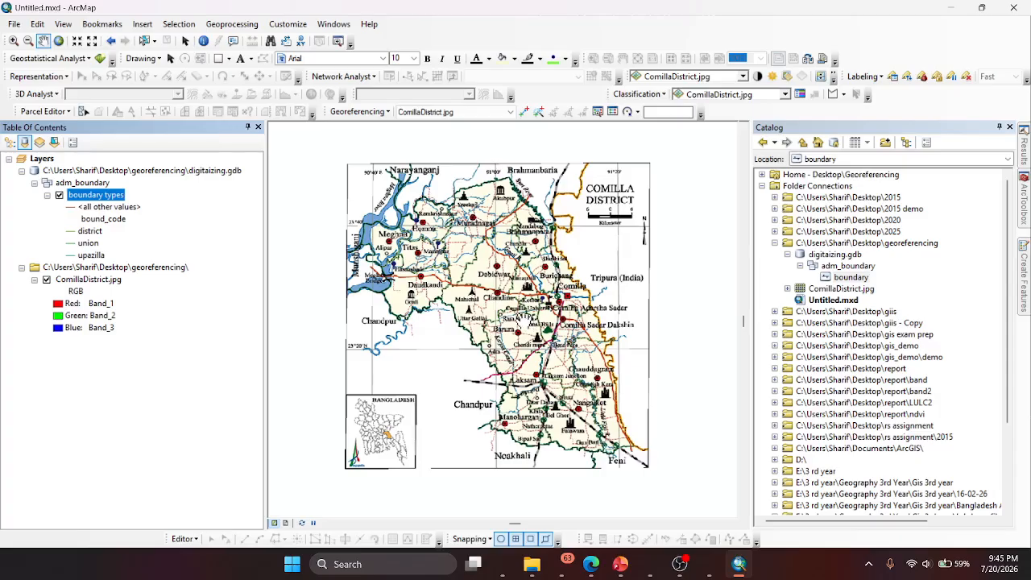
pyautogui.click(190, 540)
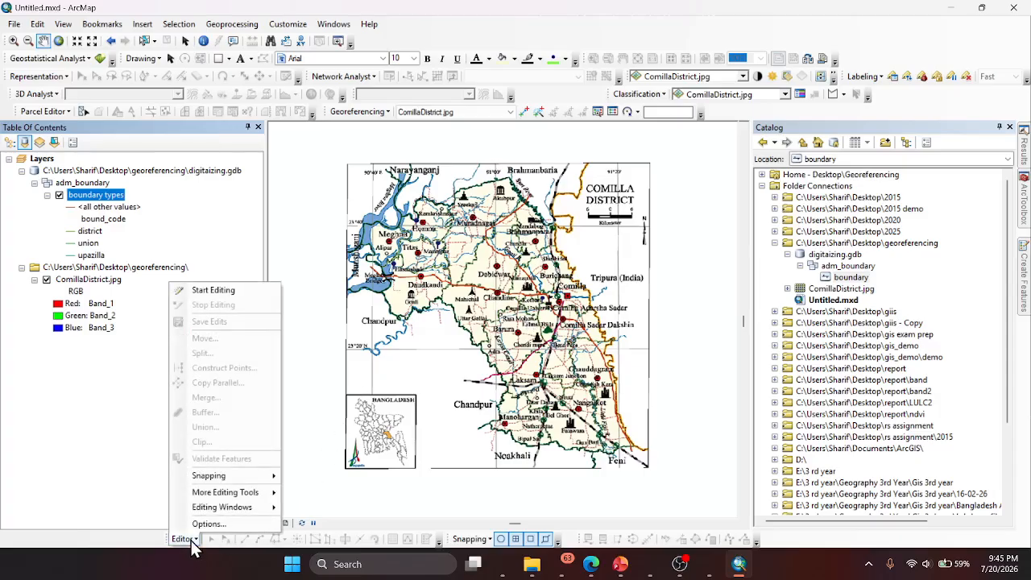
pyautogui.click(208, 292)
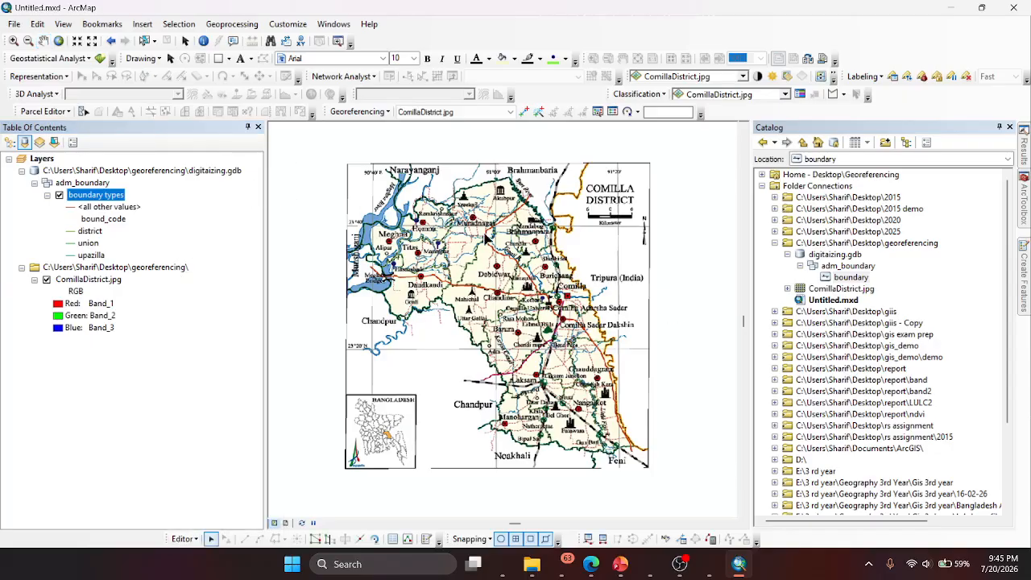
pyautogui.click(427, 540)
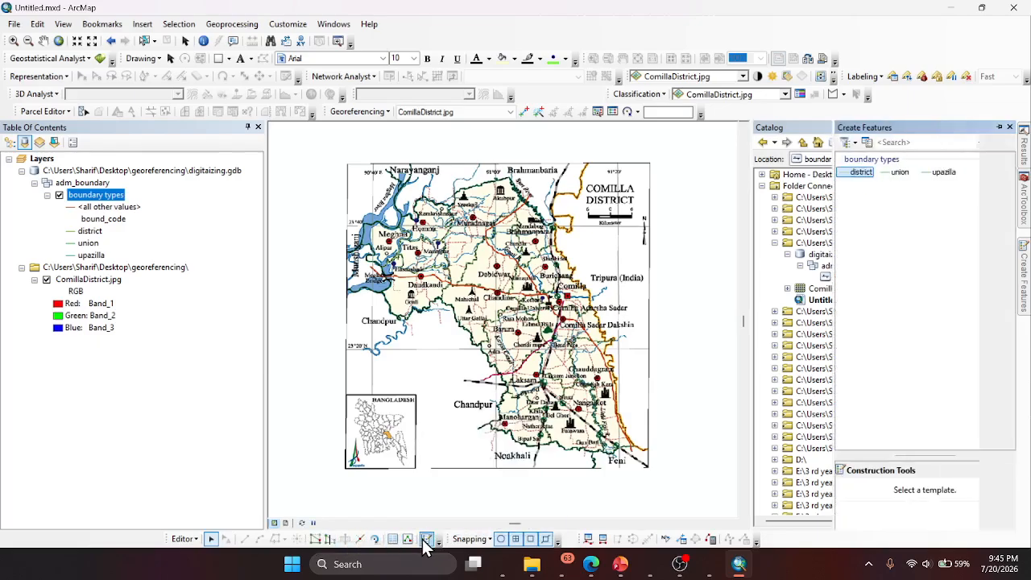
pyautogui.click(1000, 128)
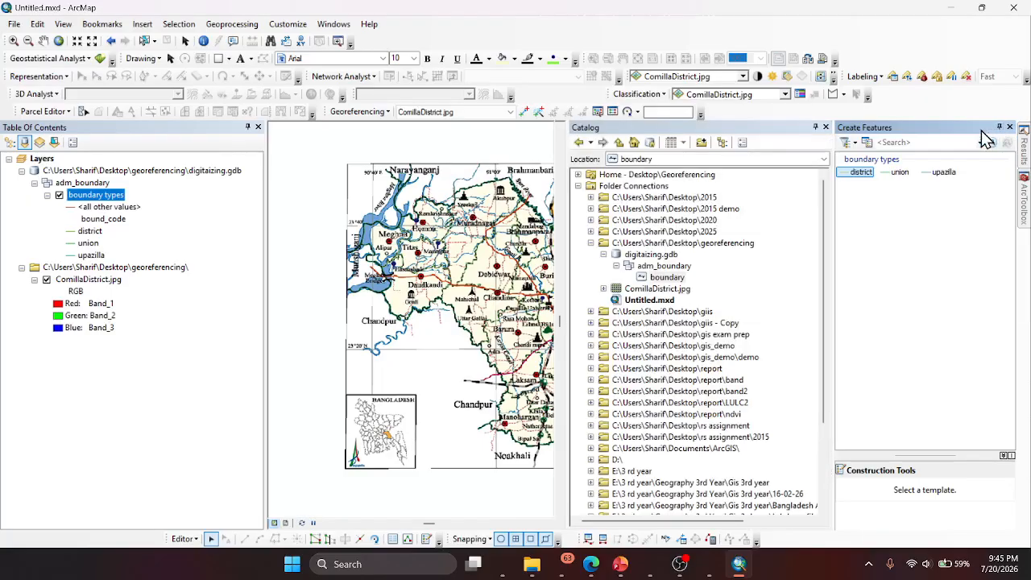
# - Digitize a district boundary line along Comilla's northern and eastern edges, from near Homna down past Feni
pyautogui.click(860, 173)
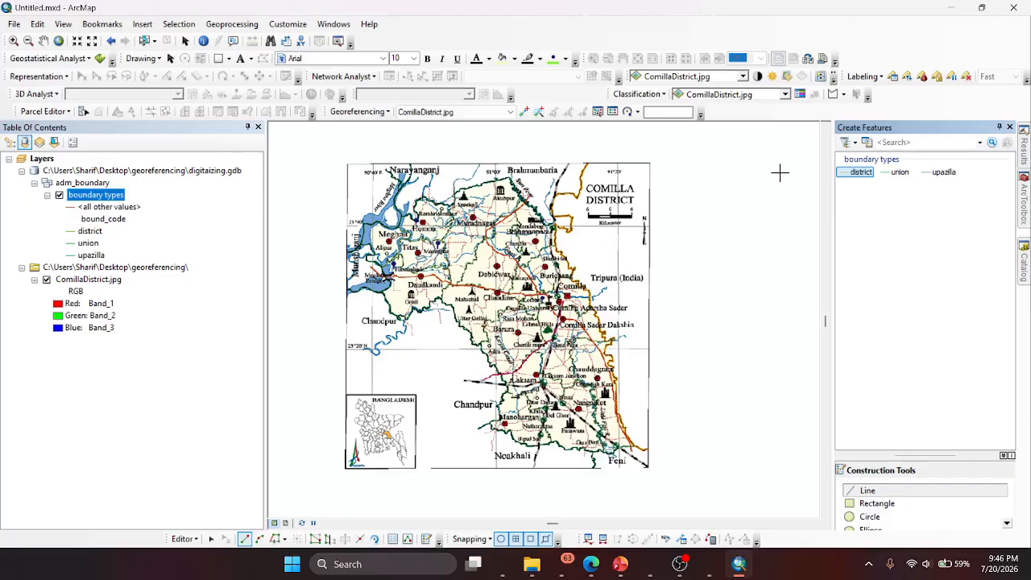
pyautogui.click(406, 215)
pyautogui.click(420, 220)
pyautogui.click(414, 198)
pyautogui.click(442, 200)
pyautogui.click(464, 202)
pyautogui.click(492, 183)
pyautogui.click(523, 188)
pyautogui.click(542, 215)
pyautogui.click(551, 230)
pyautogui.click(568, 275)
pyautogui.click(589, 306)
pyautogui.click(609, 353)
pyautogui.click(623, 411)
pyautogui.click(630, 478)
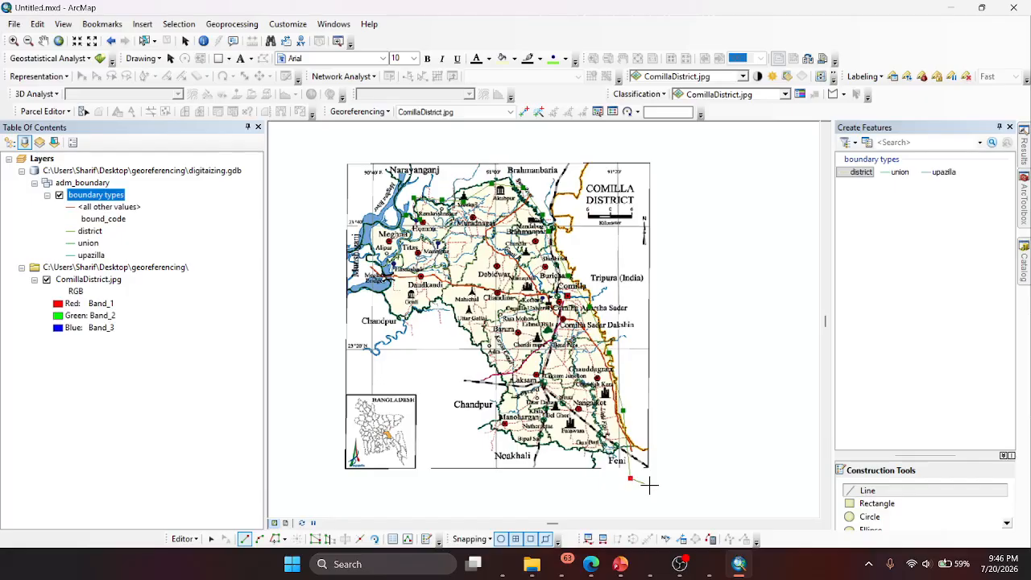
pyautogui.doubleClick(650, 484)
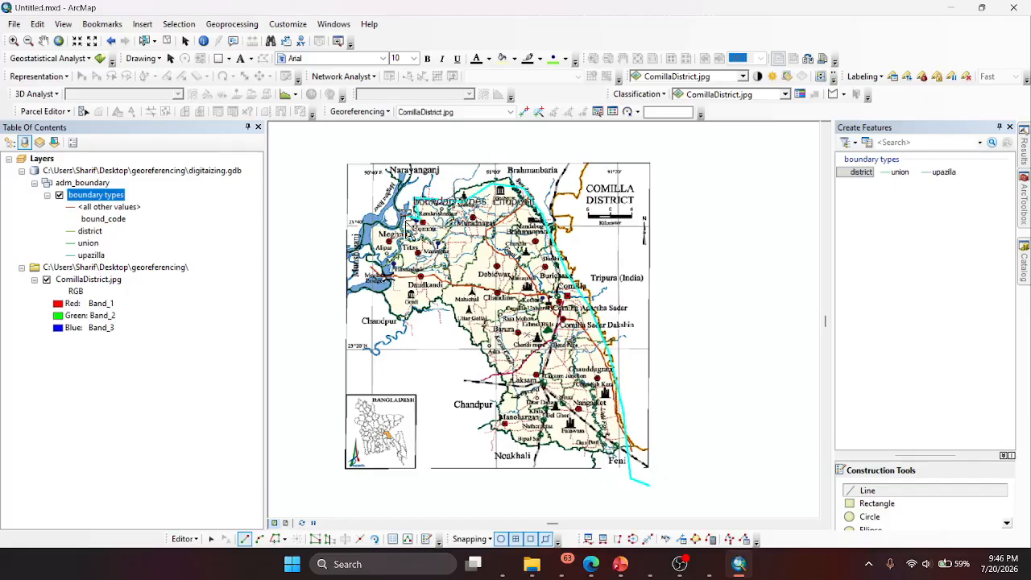
# - Digitize a second district line along the western and southern edges of Comilla, from near Meghna round to Feni
pyautogui.click(366, 240)
pyautogui.click(376, 259)
pyautogui.click(385, 289)
pyautogui.click(385, 321)
pyautogui.click(450, 303)
pyautogui.click(466, 330)
pyautogui.click(486, 358)
pyautogui.click(502, 379)
pyautogui.click(499, 406)
pyautogui.click(494, 422)
pyautogui.click(510, 436)
pyautogui.click(548, 448)
pyautogui.click(575, 442)
pyautogui.click(608, 448)
pyautogui.doubleClick(629, 448)
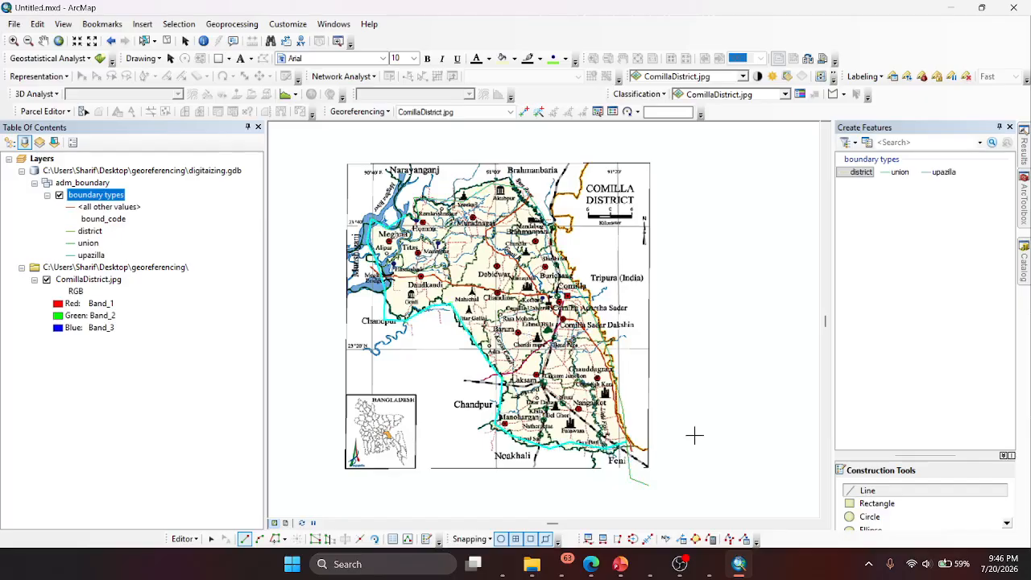
# - Digitize two upazilla boundary lines, one linking the Muradnagar and Brahmanpara areas, the other running from Muradnagar southwest past Daudkandi
pyautogui.click(899, 172)
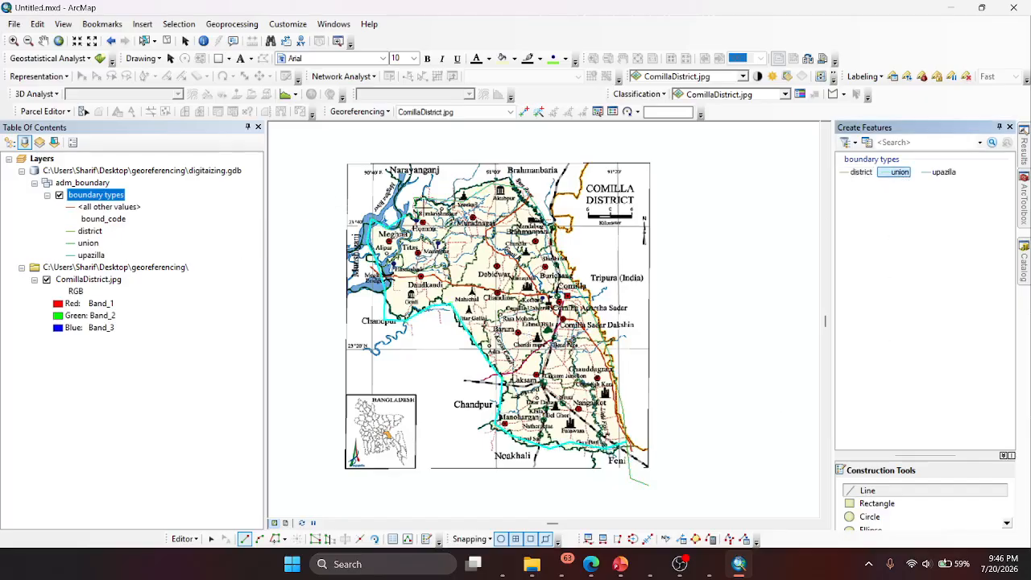
pyautogui.click(938, 174)
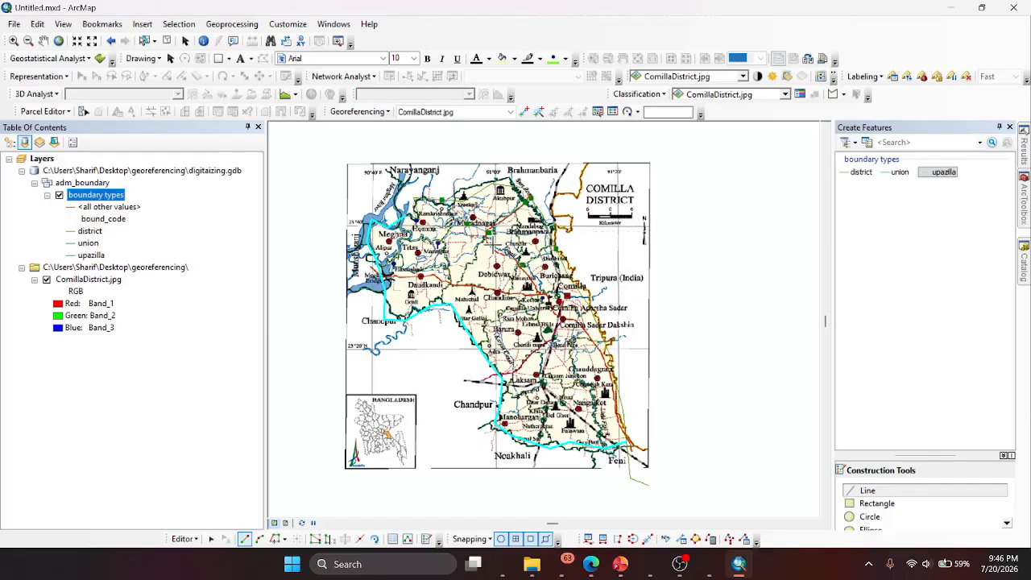
pyautogui.click(488, 232)
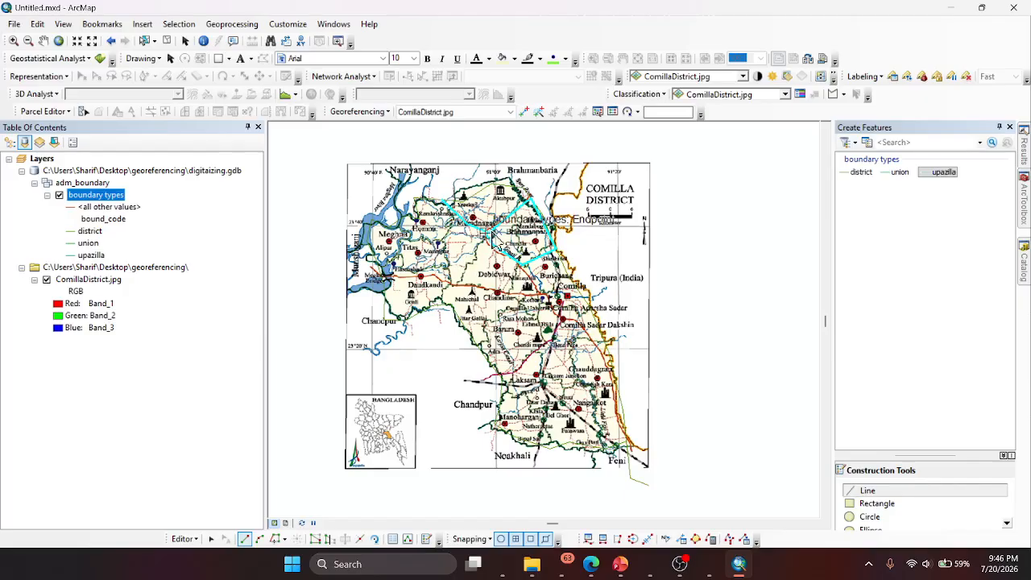
pyautogui.click(486, 233)
pyautogui.click(460, 275)
pyautogui.click(453, 286)
pyautogui.doubleClick(435, 310)
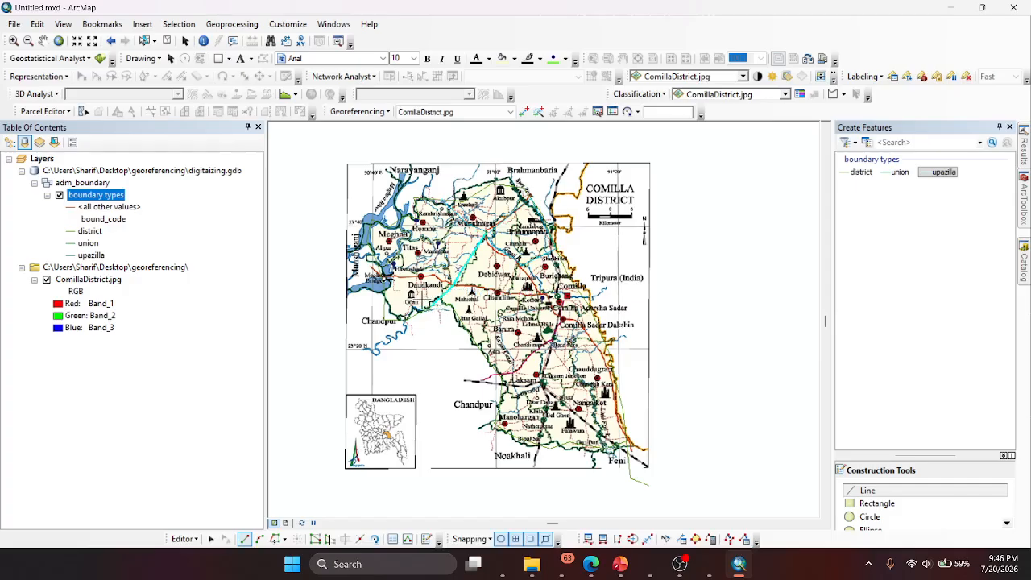
# - Digitize an upazilla line across the middle of the district, from the Meghna river past Daudkandi and Chandina to east of Comilla
pyautogui.click(382, 277)
pyautogui.click(442, 275)
pyautogui.click(453, 287)
pyautogui.click(505, 294)
pyautogui.click(543, 297)
pyautogui.click(550, 304)
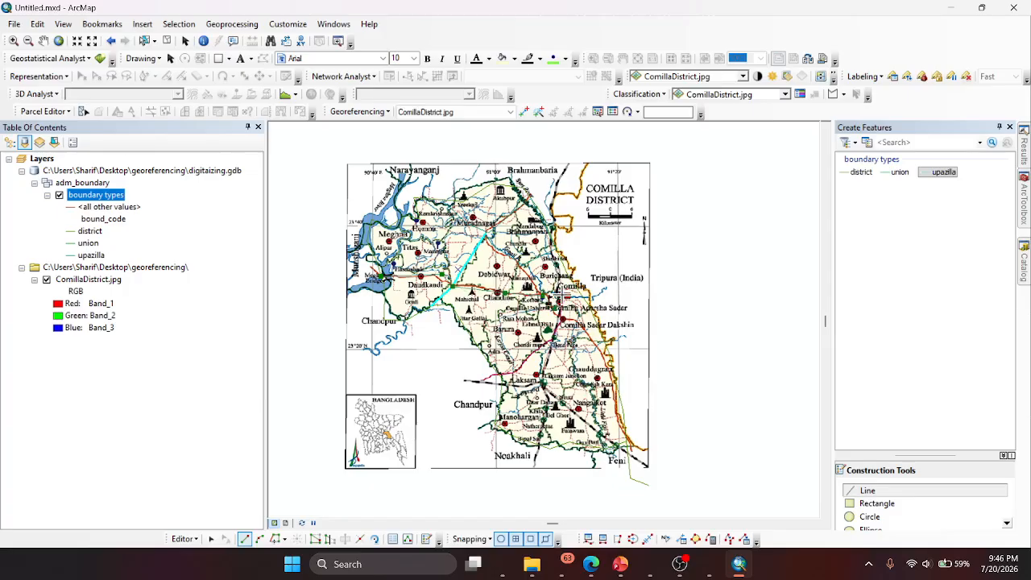
pyautogui.doubleClick(592, 294)
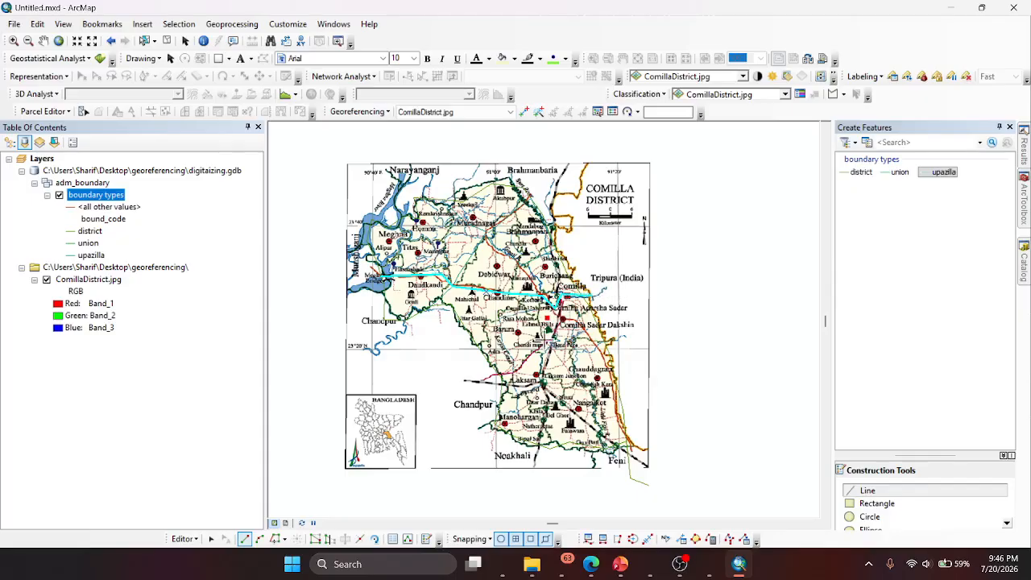
# - Digitize two upazilla lines in the south, from below Comilla down through Laksam to Noakhali and along the eastern side to Feni
pyautogui.doubleClick(530, 448)
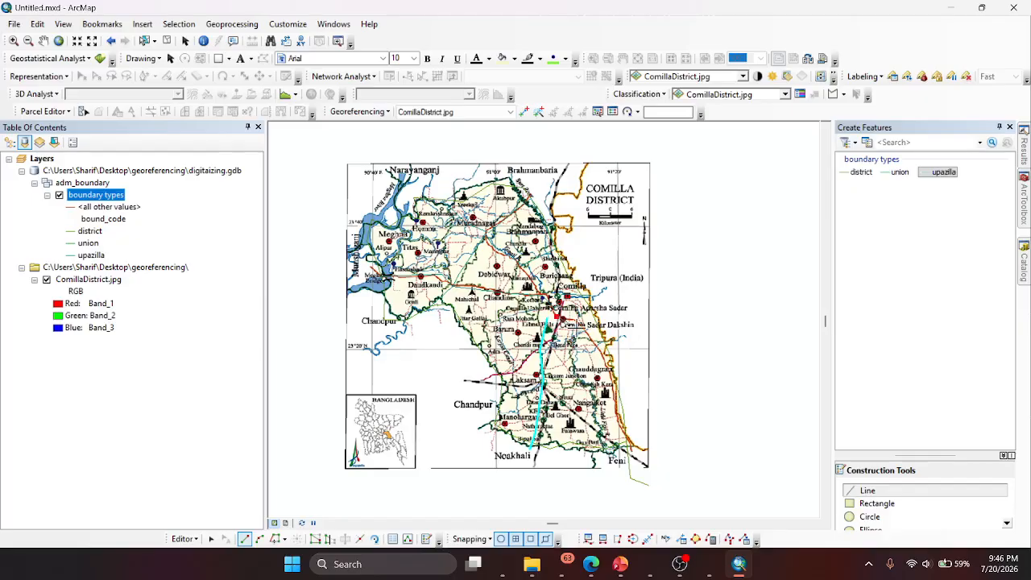
pyautogui.doubleClick(634, 450)
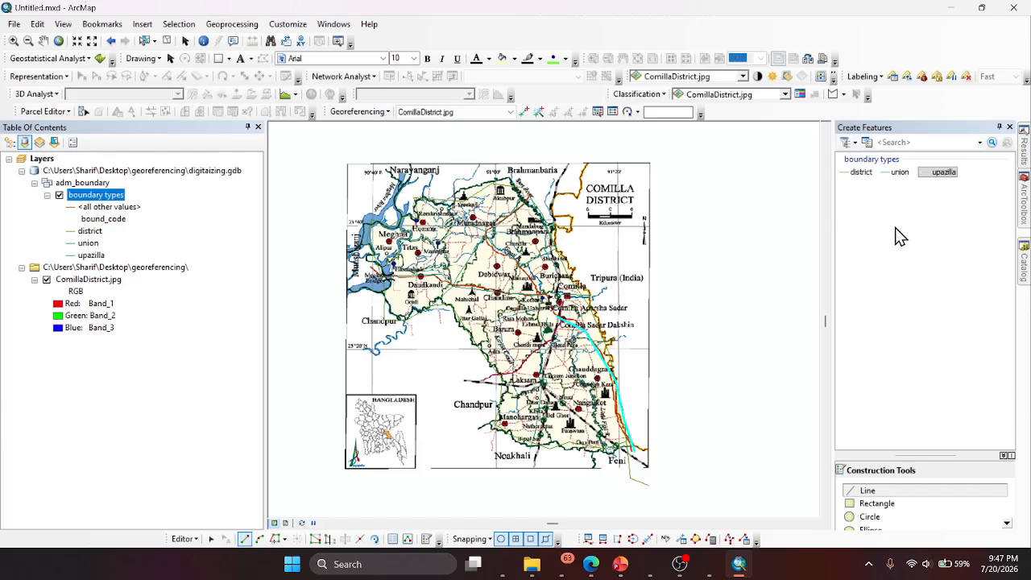
# - Digitize a union boundary line around the Barura area using the union template
pyautogui.click(900, 172)
pyautogui.click(496, 352)
pyautogui.click(538, 314)
pyautogui.doubleClick(463, 327)
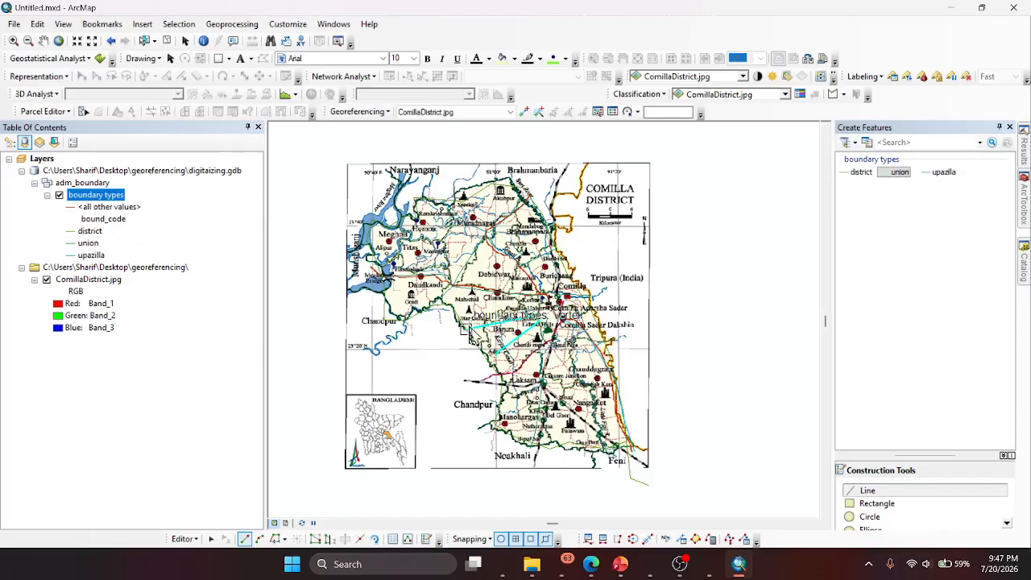
# - Digitize two more union lines, one around Muradnagar and Debidwar and one from Chandina down to Barura
pyautogui.click(506, 199)
pyautogui.click(496, 199)
pyautogui.click(436, 244)
pyautogui.click(472, 274)
pyautogui.doubleClick(509, 256)
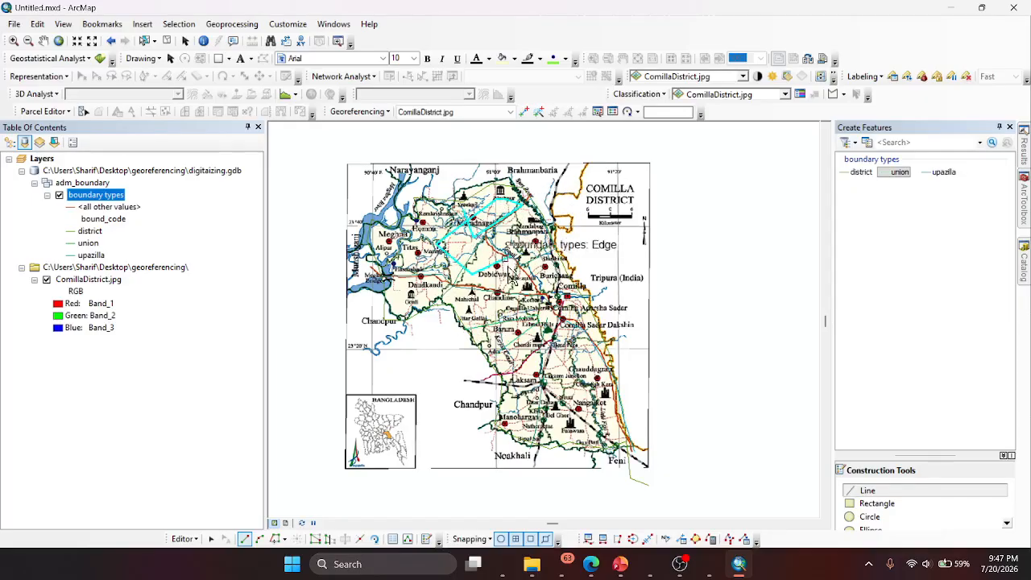
pyautogui.doubleClick(511, 345)
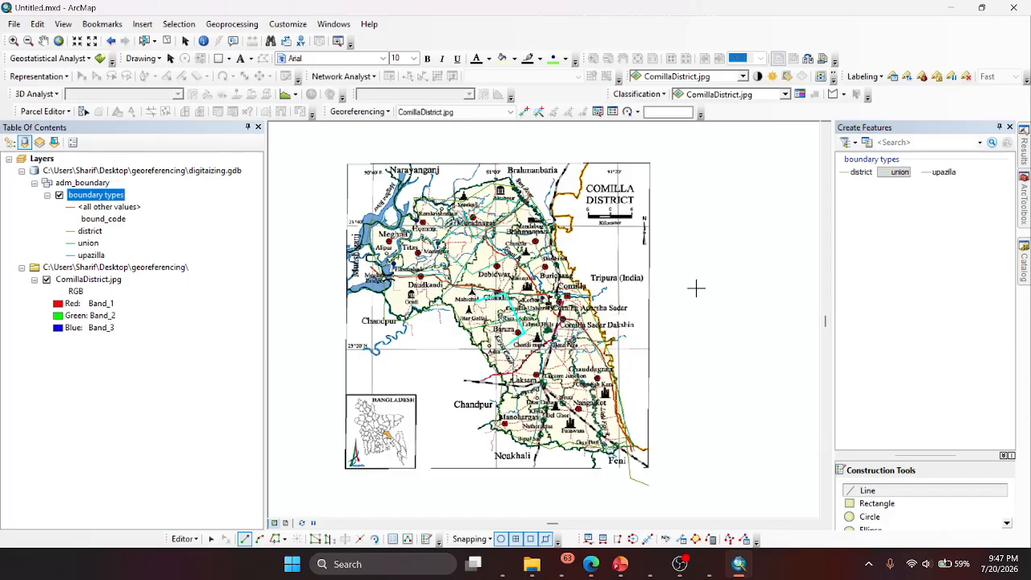
# - Check the subtype recorded for each digitized line in the boundary types attribute table, and close the table
pyautogui.rightClick(87, 205)
pyautogui.click(145, 230)
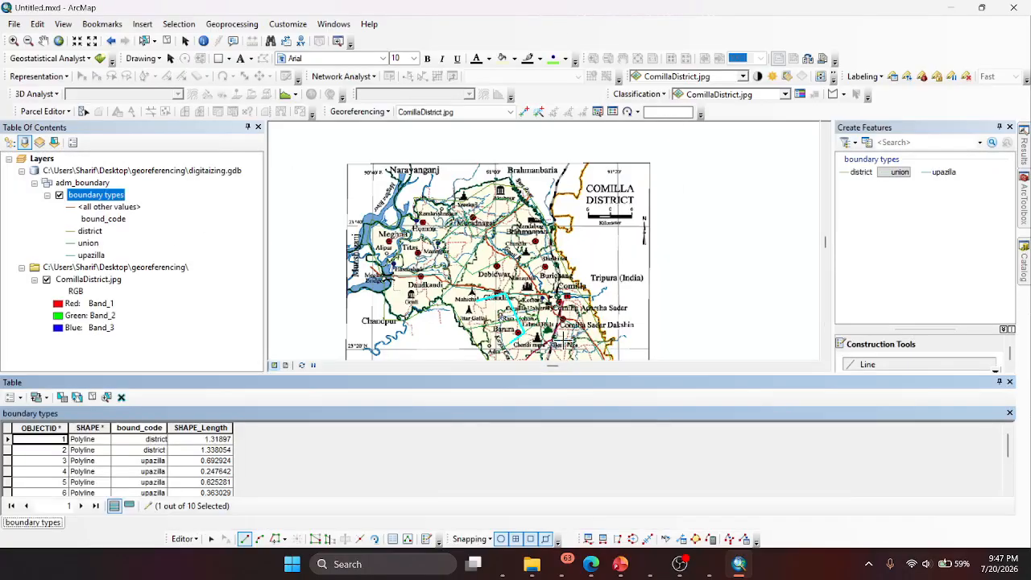
pyautogui.scroll(-2, 227, 461)
pyautogui.scroll(2, 213, 469)
pyautogui.scroll(-2, 182, 467)
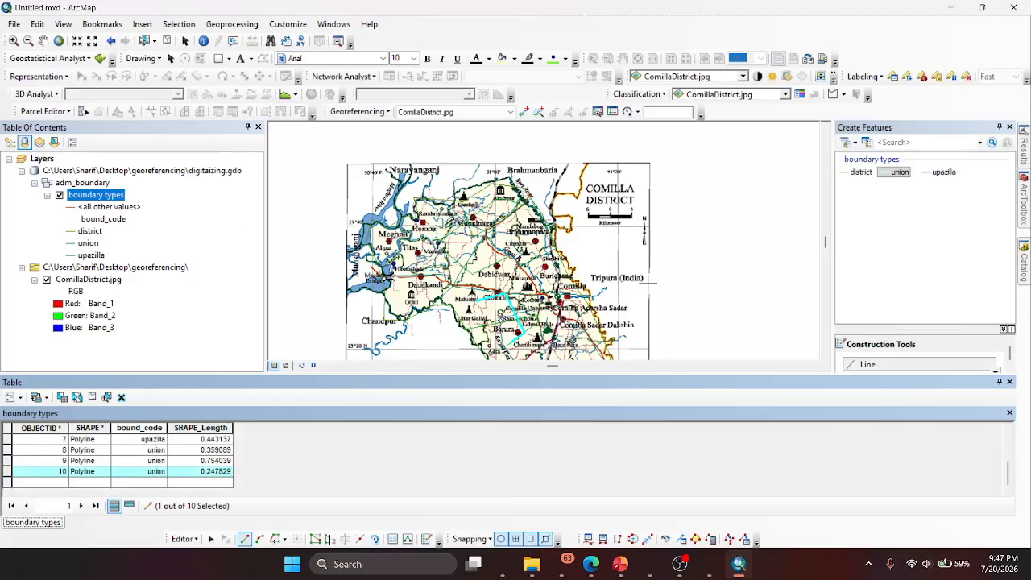
pyautogui.click(1009, 381)
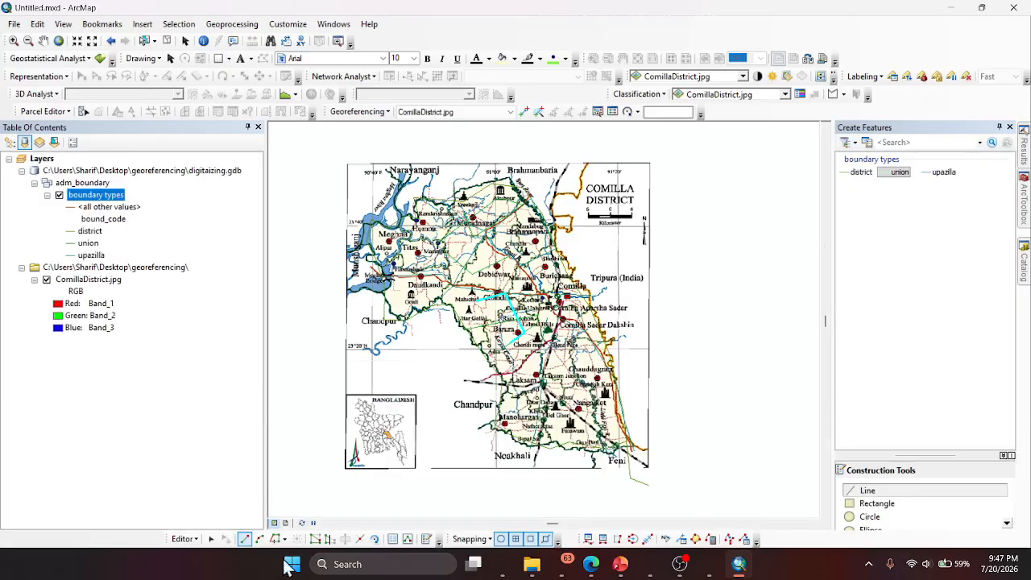
# - Switch to Copilot and review the guidance on features to digitize and census attribute fields against the Question 2 snip
pyautogui.click(495, 565)
pyautogui.scroll(3, 439, 274)
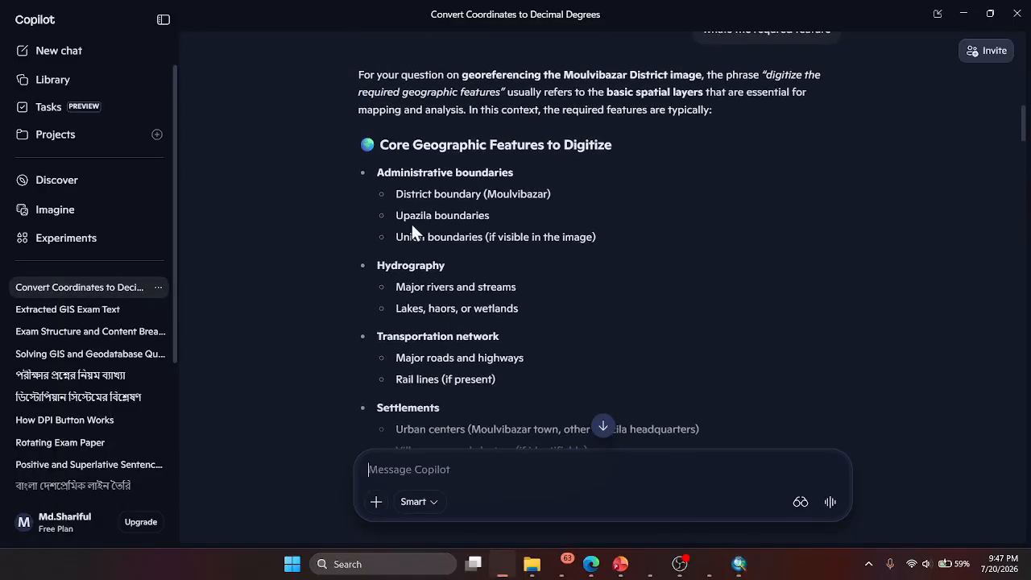
pyautogui.scroll(-2, 481, 249)
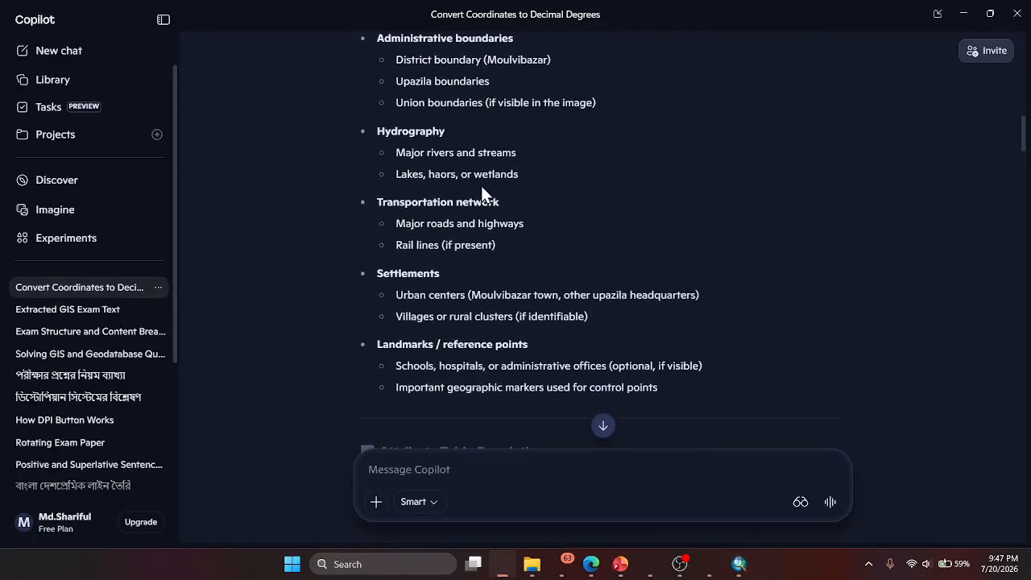
pyautogui.scroll(-2, 547, 342)
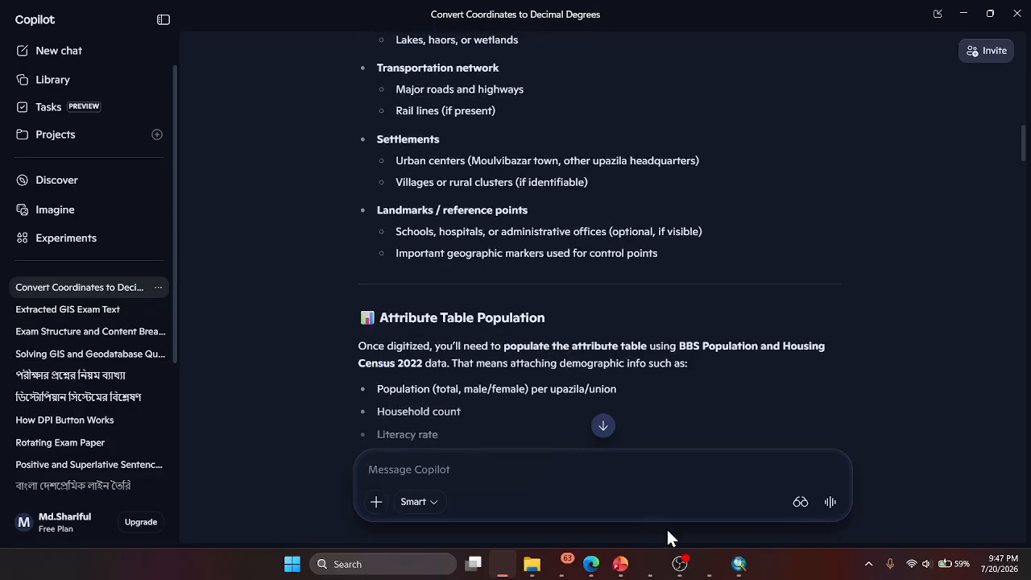
pyautogui.moveTo(712, 563)
pyautogui.click(706, 505)
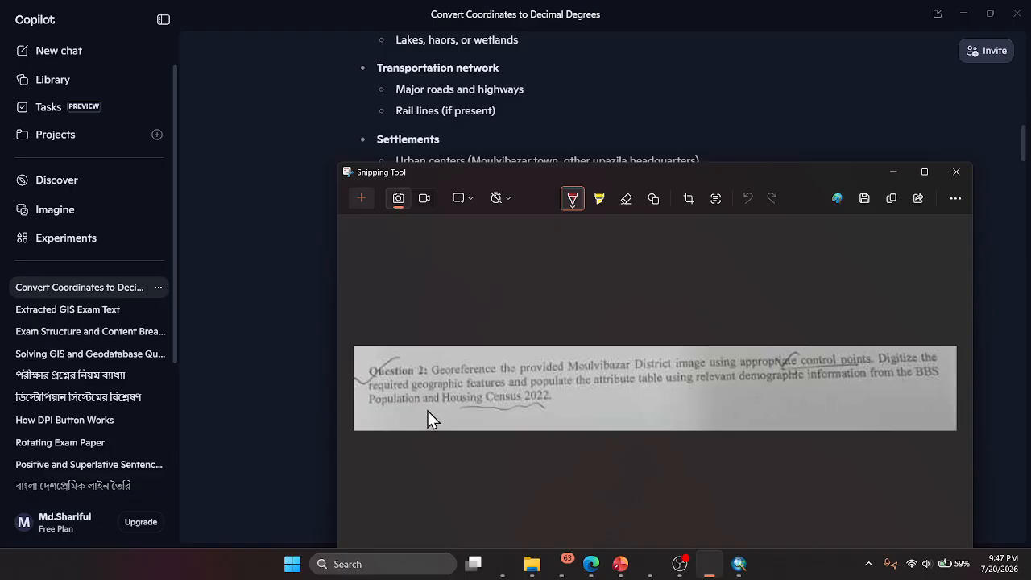
pyautogui.click(503, 564)
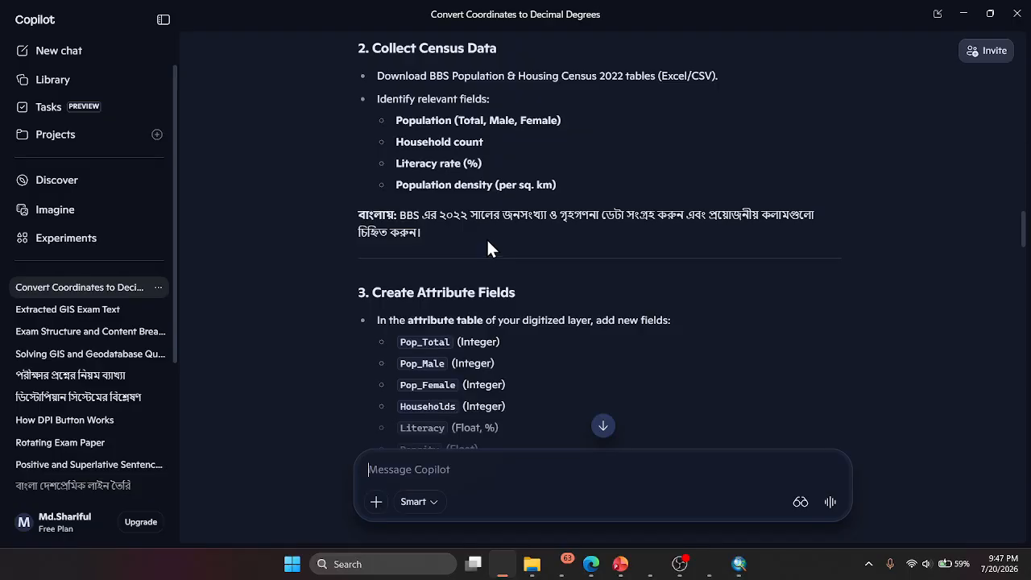
pyautogui.scroll(1, 478, 226)
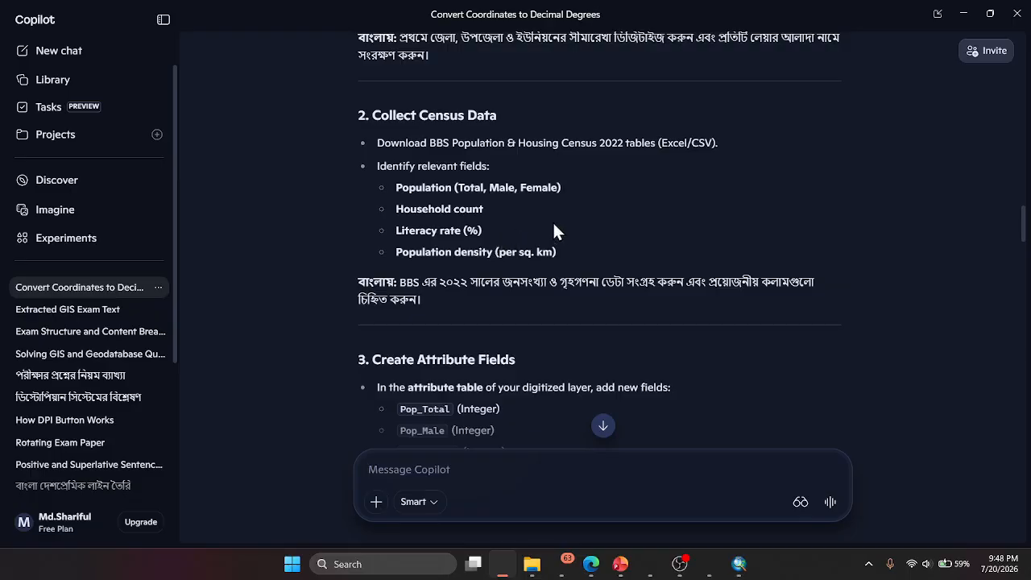
pyautogui.scroll(-3, 433, 209)
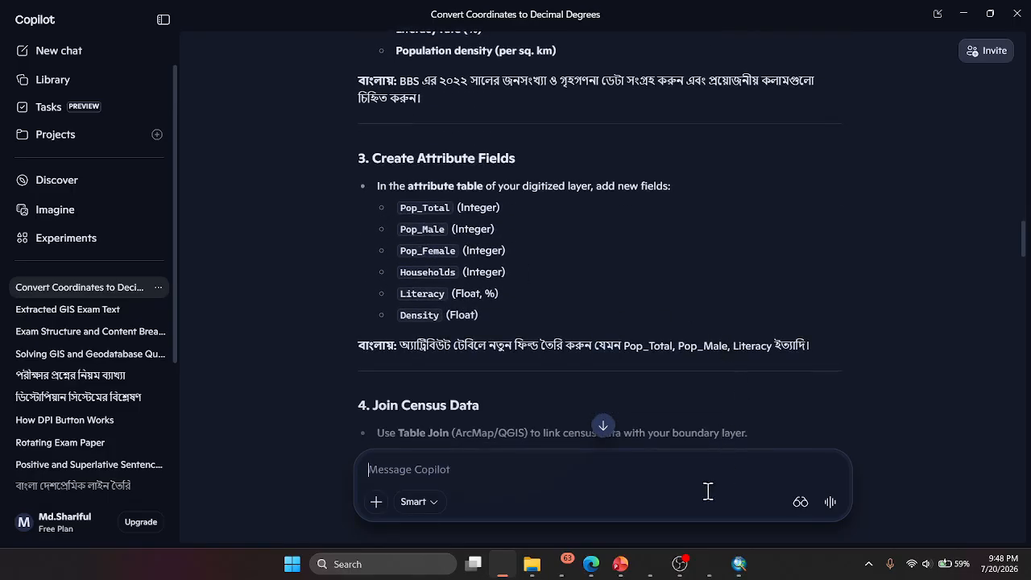
# - Return to ArcMap, unpin the Create Features window, save the boundary edits and stop editing
pyautogui.hotkey('alt', 'Tab')
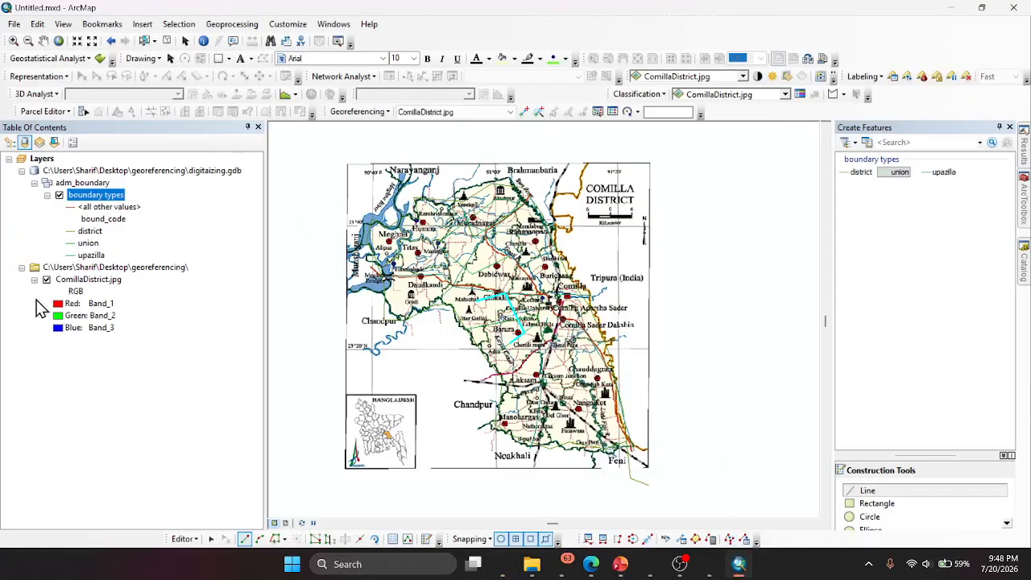
pyautogui.click(998, 127)
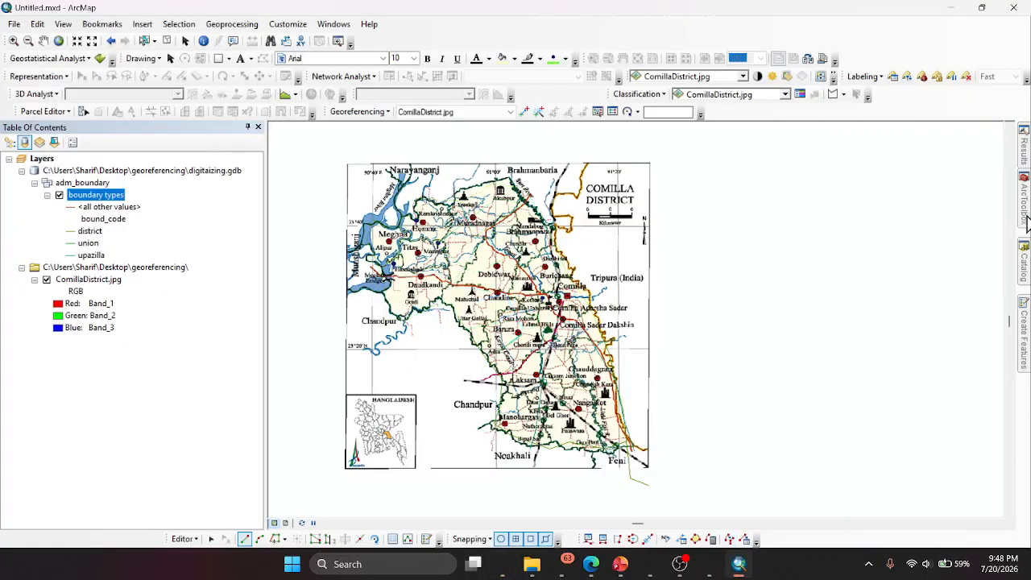
pyautogui.click(184, 537)
pyautogui.click(207, 323)
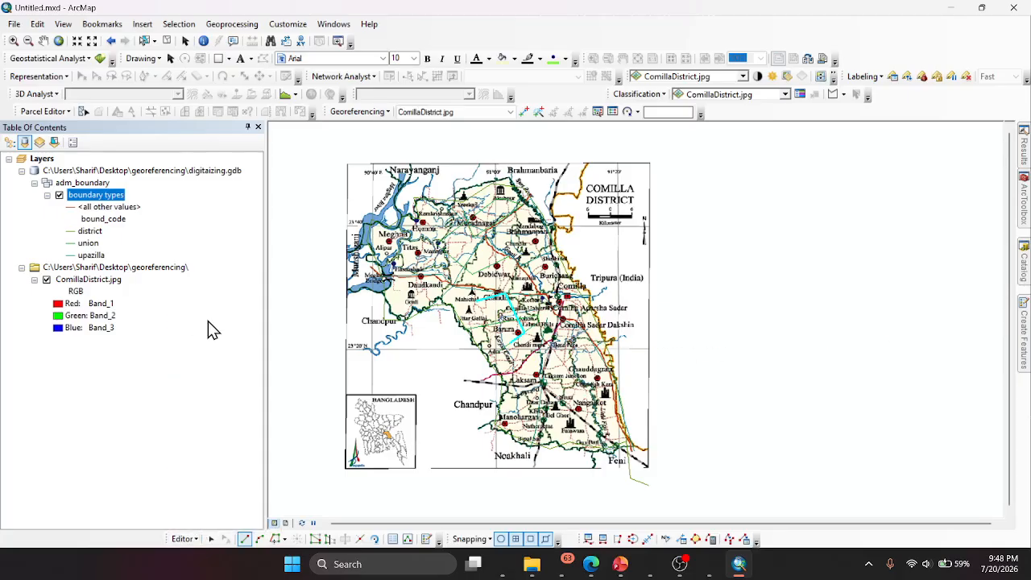
pyautogui.click(184, 538)
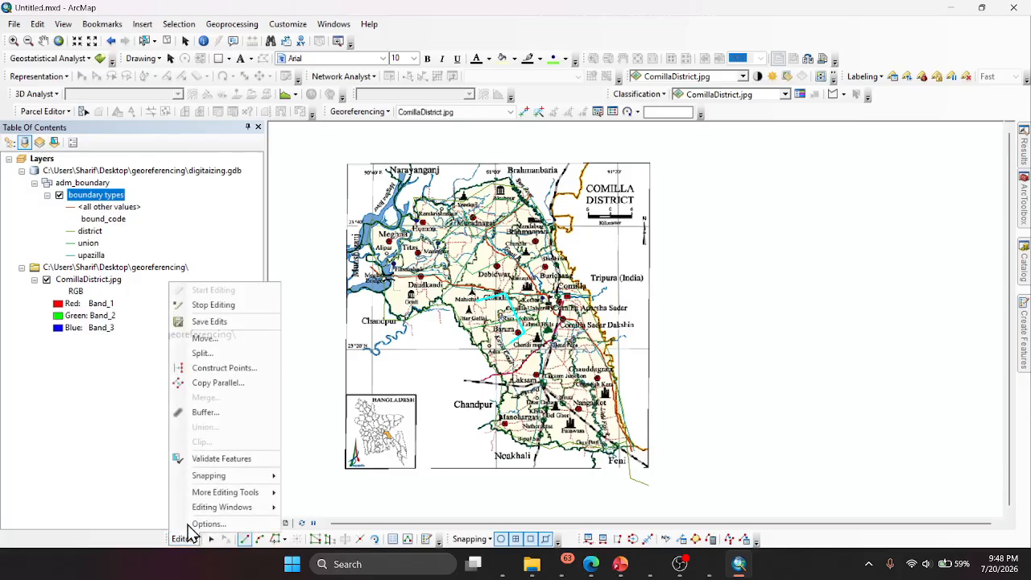
pyautogui.click(193, 305)
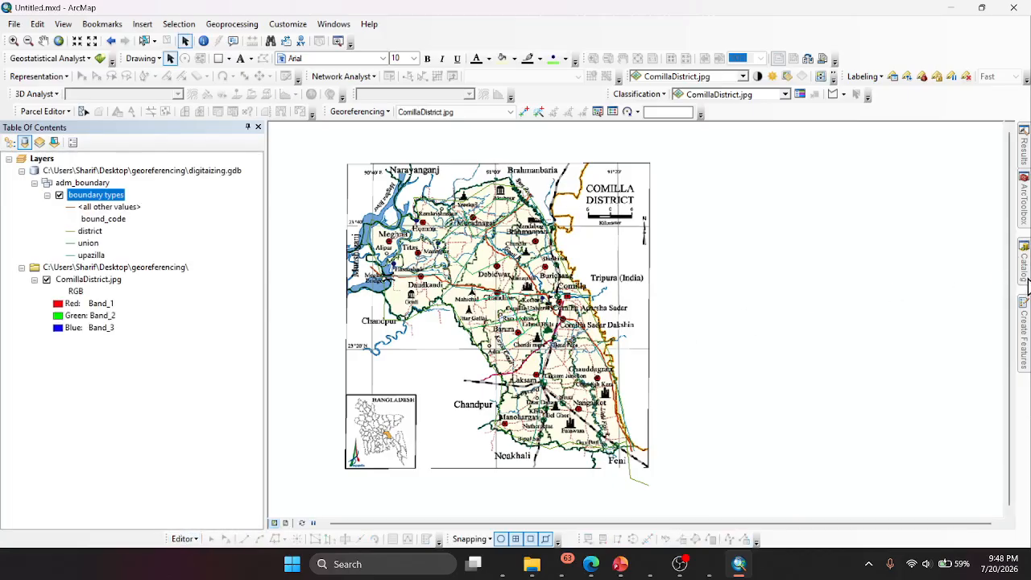
# - Create a feature dataset named upazila in digitaizing.gdb with the WGS 1984 UTM Zone 46N coordinate system and no vertical coordinate system
pyautogui.click(1025, 270)
pyautogui.click(999, 128)
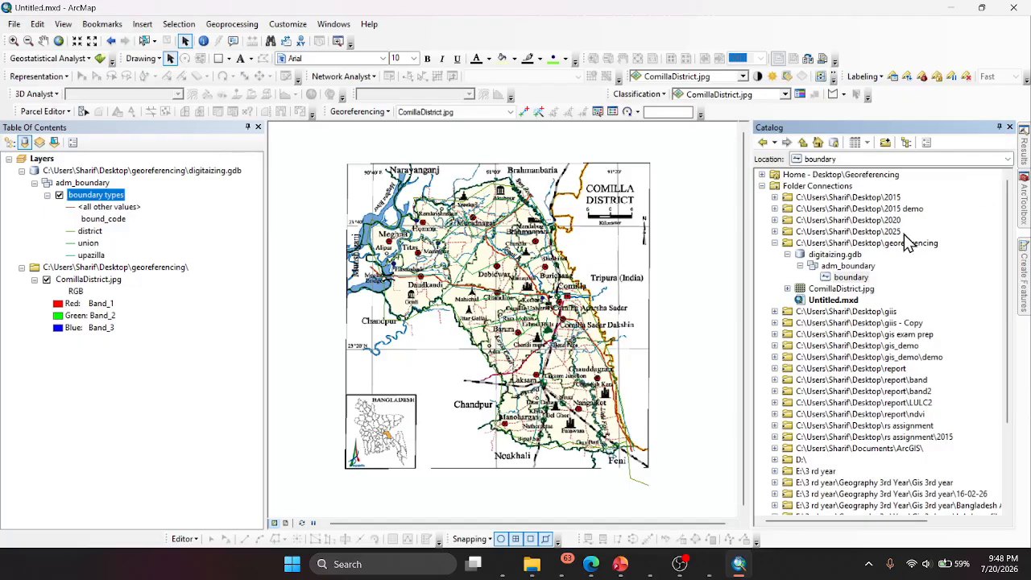
pyautogui.click(836, 256)
pyautogui.rightClick(837, 258)
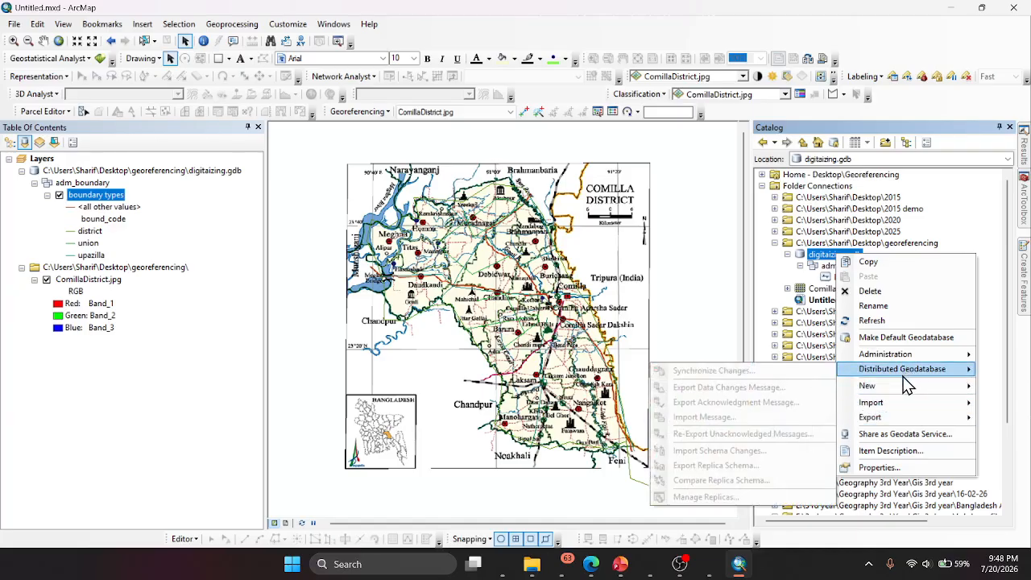
pyautogui.moveTo(906, 393)
pyautogui.click(746, 390)
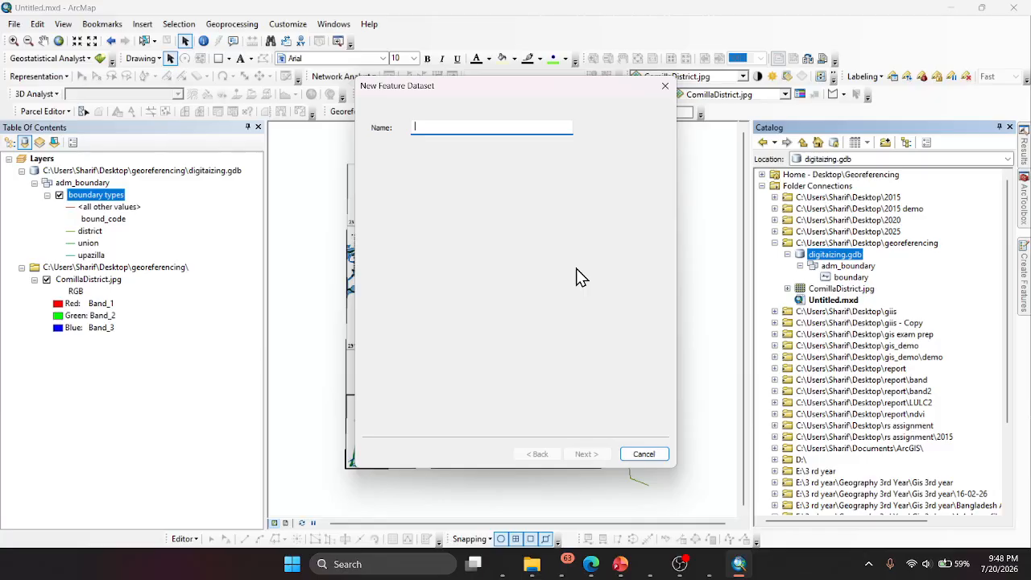
pyautogui.write('upazila')
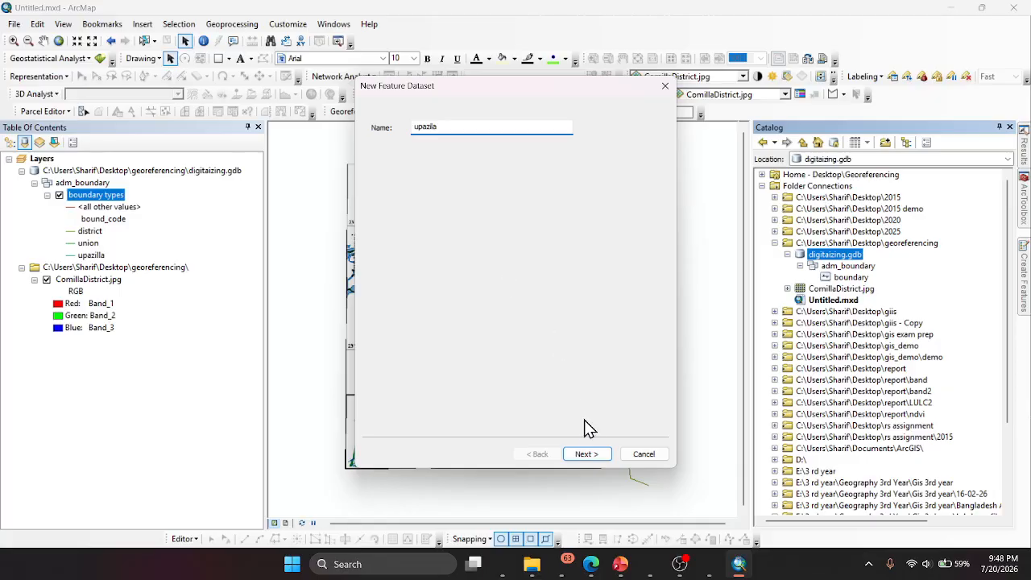
pyautogui.click(600, 453)
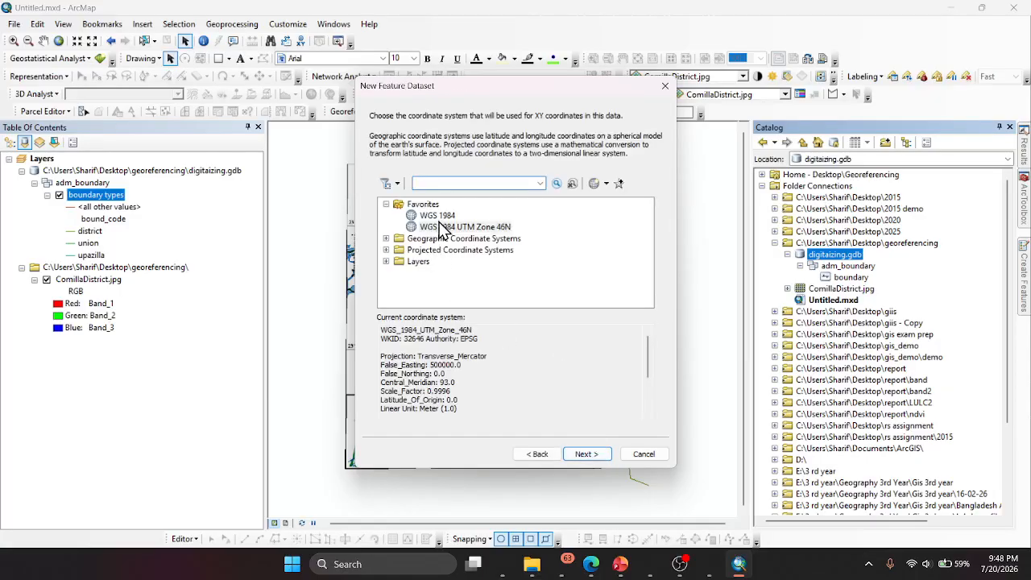
pyautogui.click(448, 226)
pyautogui.click(600, 455)
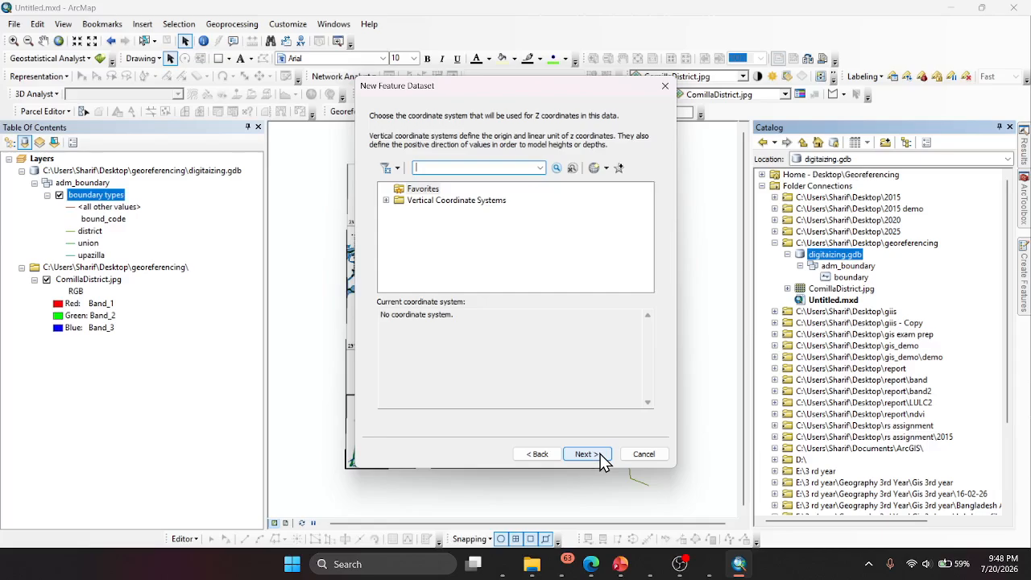
pyautogui.click(600, 455)
pyautogui.click(586, 454)
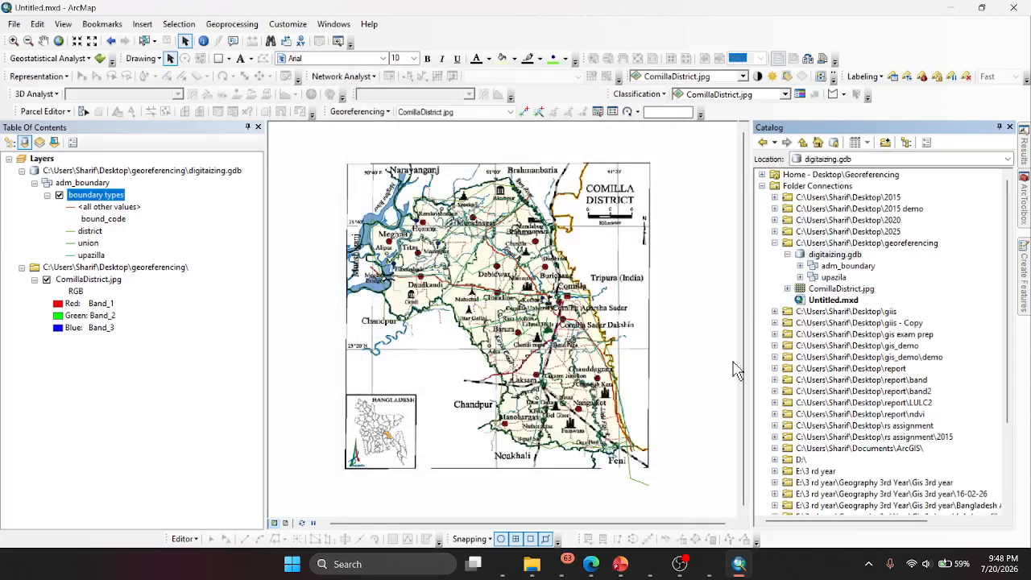
# - Start a new polygon feature class in the upazila feature dataset with the name upazila and the alias "all the upazilla"
pyautogui.click(799, 277)
pyautogui.rightClick(842, 278)
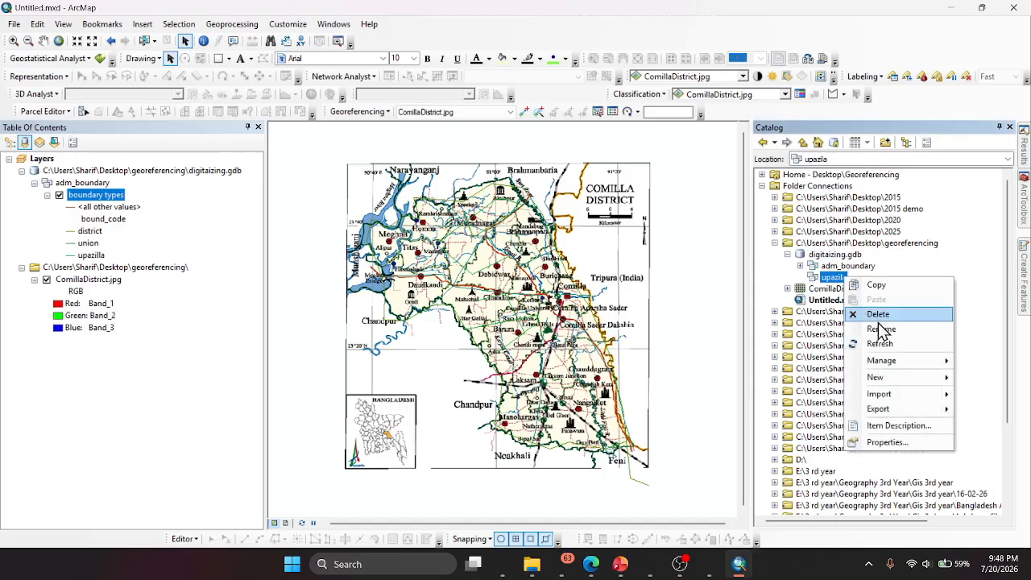
pyautogui.moveTo(892, 375)
pyautogui.click(782, 378)
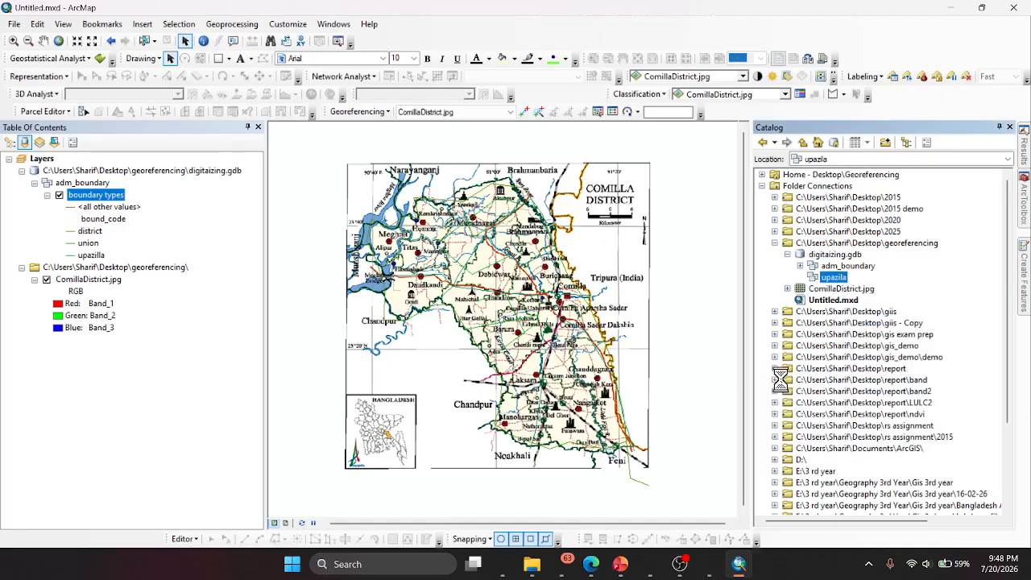
pyautogui.write('u')
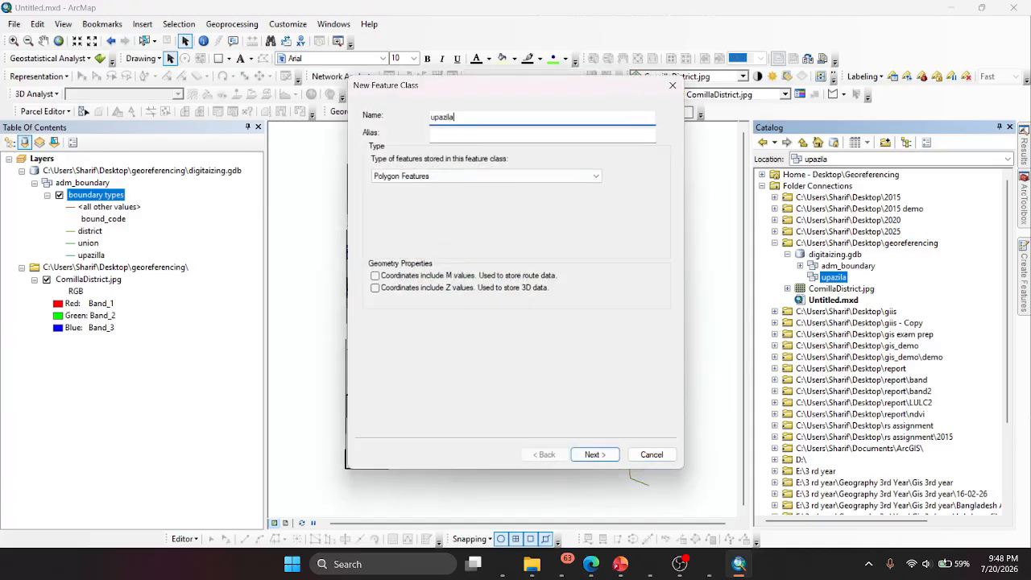
pyautogui.write('pazila')
pyautogui.click(455, 135)
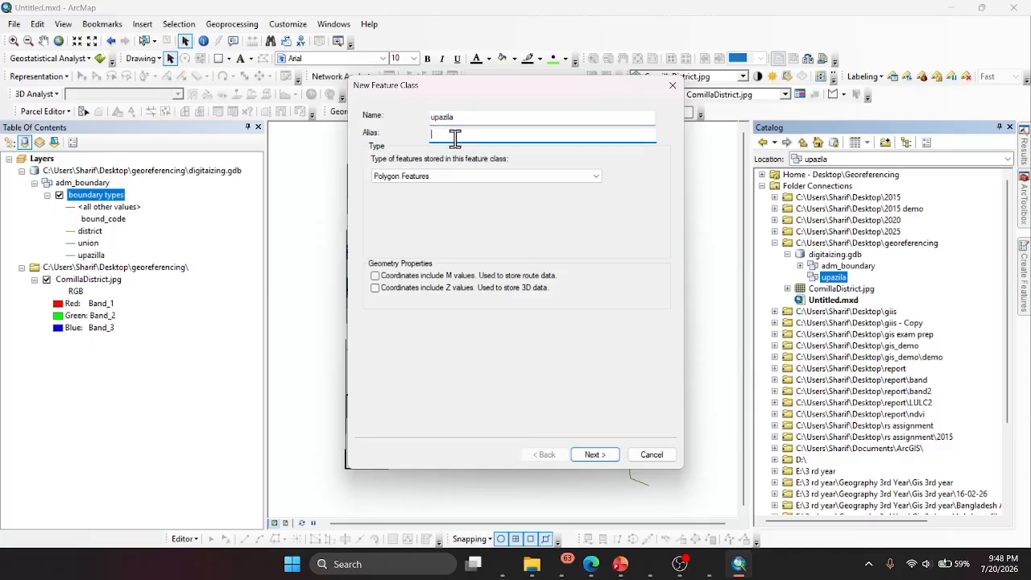
pyautogui.write('upazil')
pyautogui.write('all the')
pyautogui.click(457, 177)
pyautogui.click(457, 178)
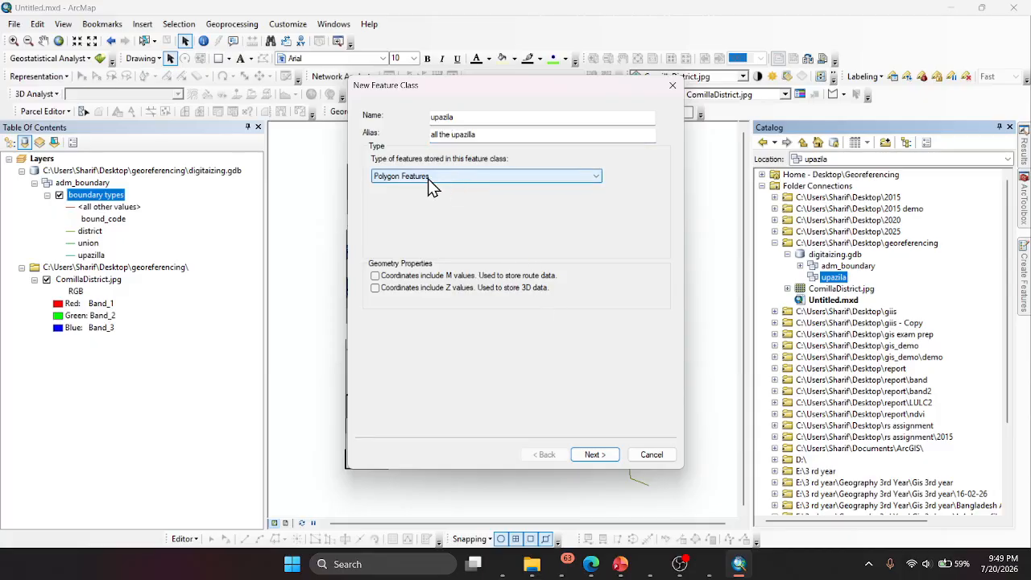
# - Keep the default storage configuration, add a Short Integer field named upazila_code, and finish creating the feature class
pyautogui.click(582, 458)
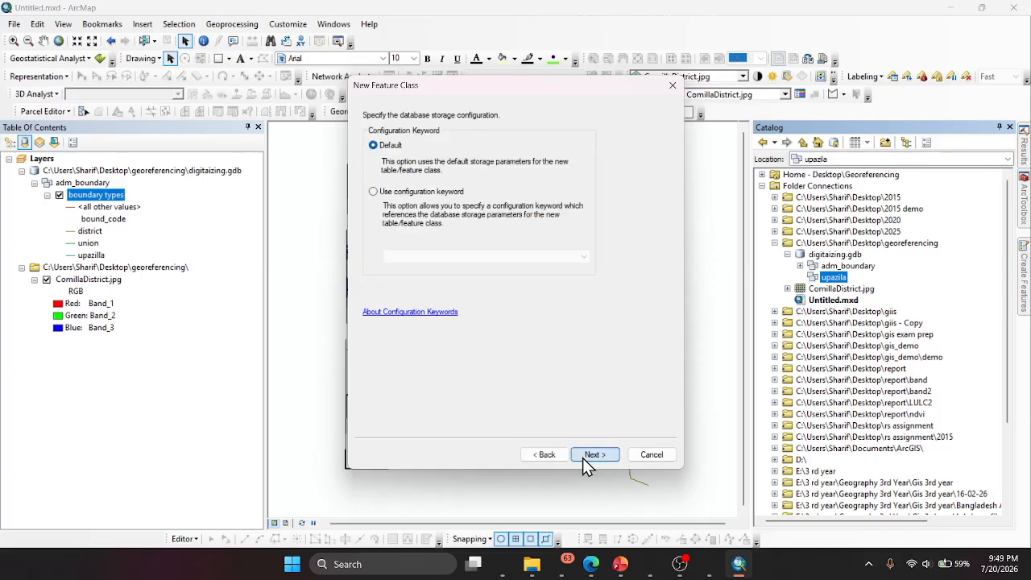
pyautogui.click(591, 454)
pyautogui.click(460, 150)
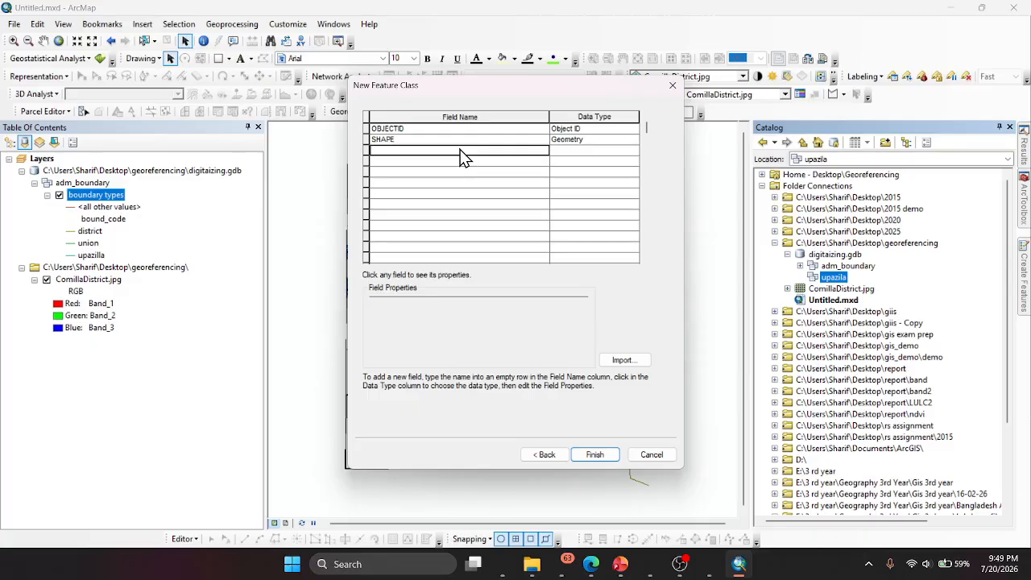
pyautogui.write('upazila_code')
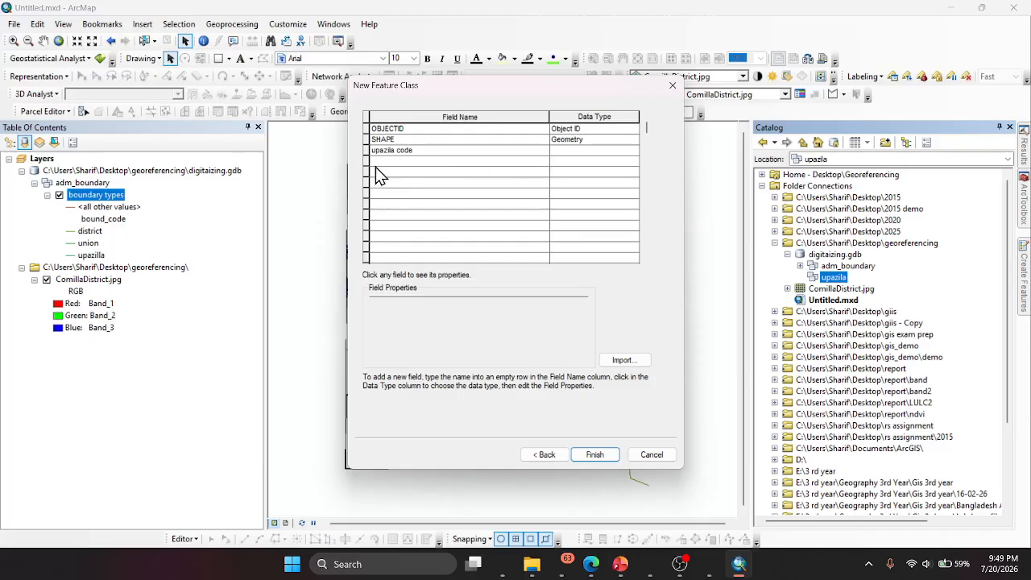
pyautogui.click(400, 148)
pyautogui.press('BackSpace')
pyautogui.write('_')
pyautogui.click(594, 150)
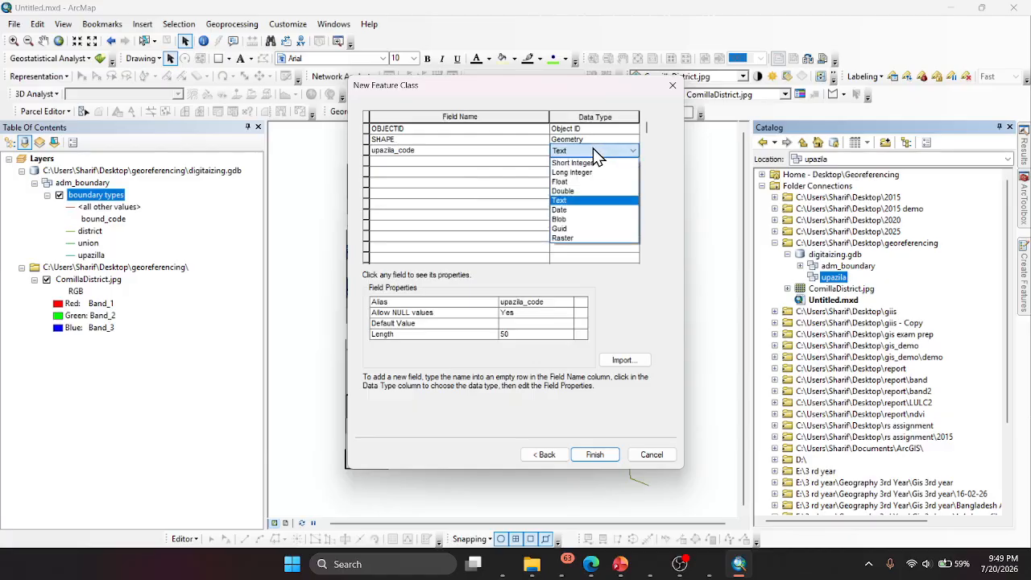
pyautogui.click(577, 163)
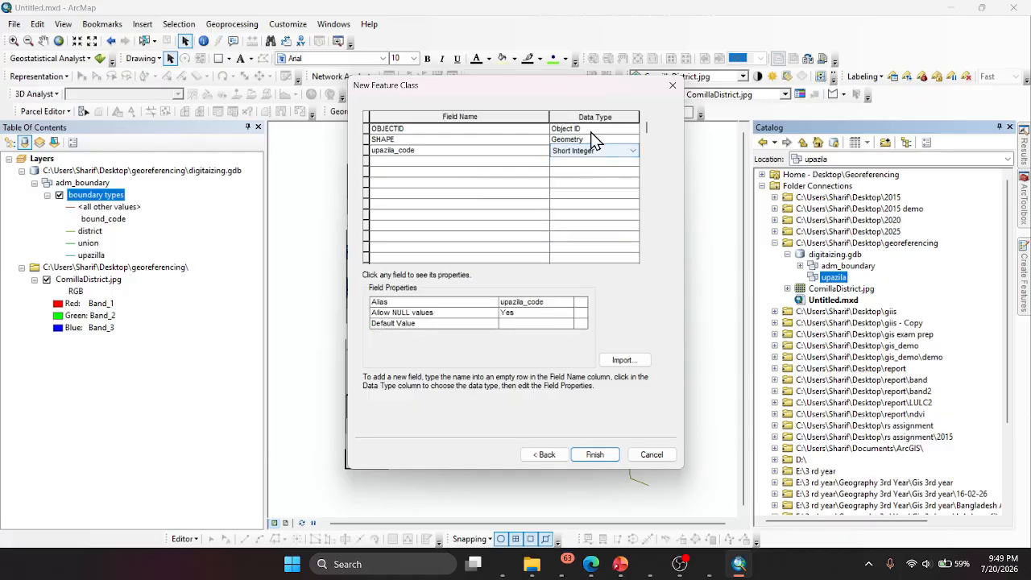
pyautogui.click(588, 456)
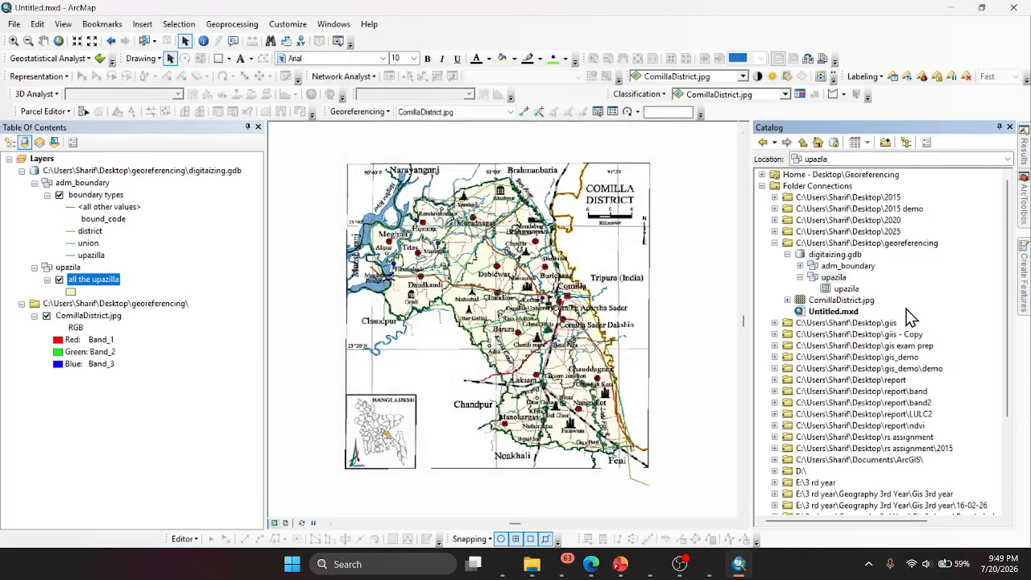
# - Open the upazila feature class properties and set upazila_code as the subtype field
pyautogui.rightClick(843, 290)
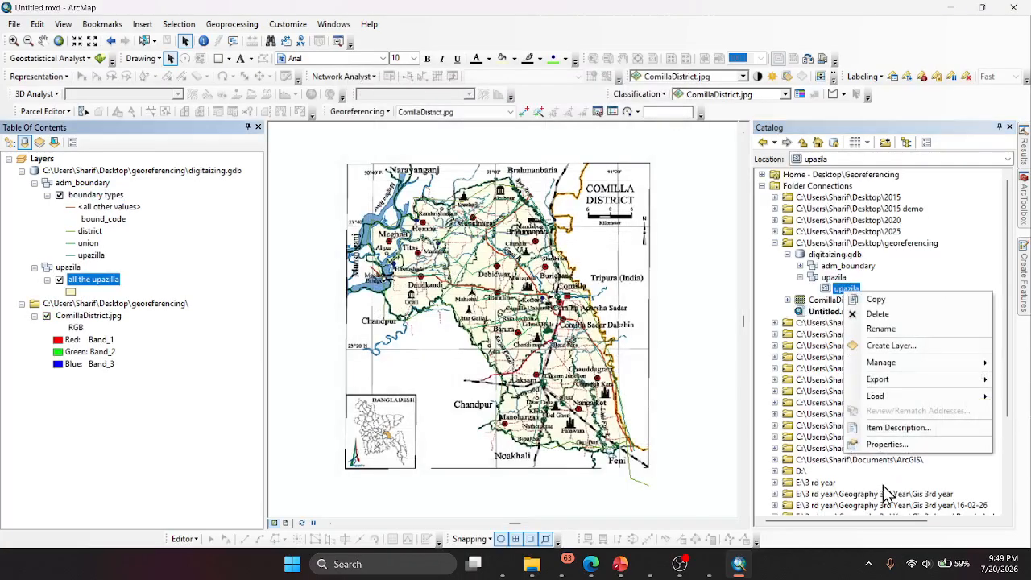
pyautogui.click(892, 451)
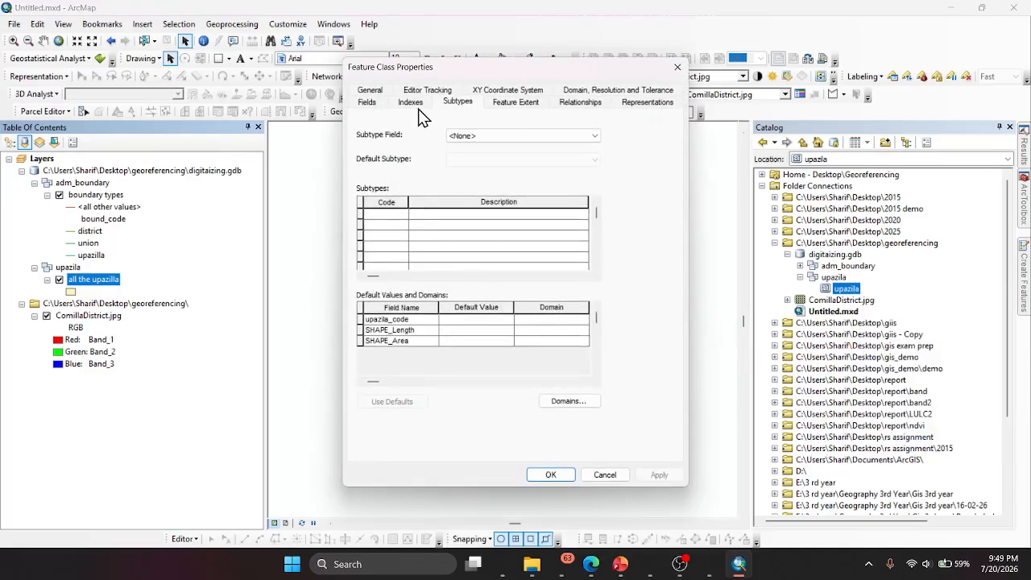
pyautogui.click(482, 137)
pyautogui.click(486, 155)
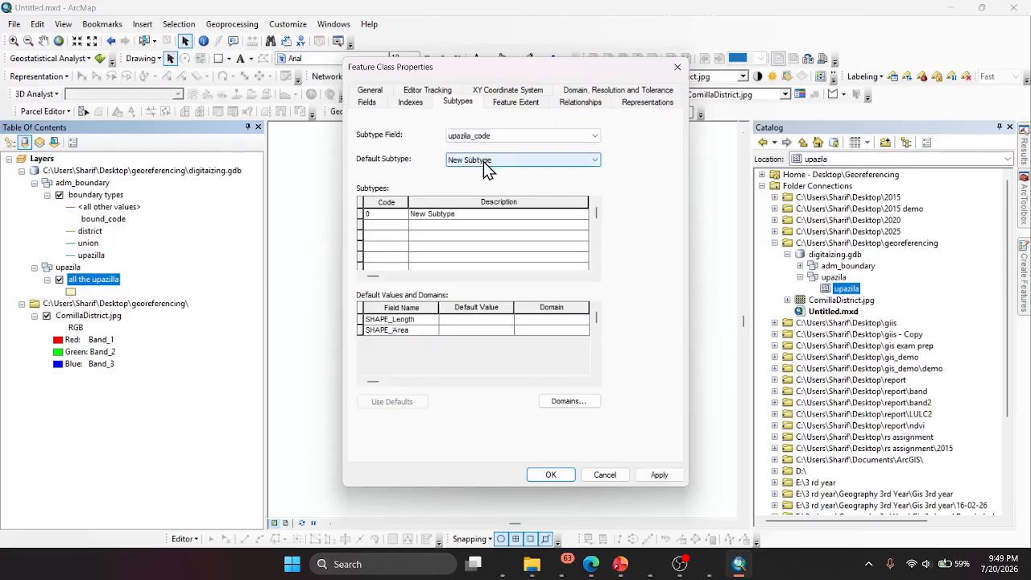
pyautogui.click(485, 161)
pyautogui.click(488, 171)
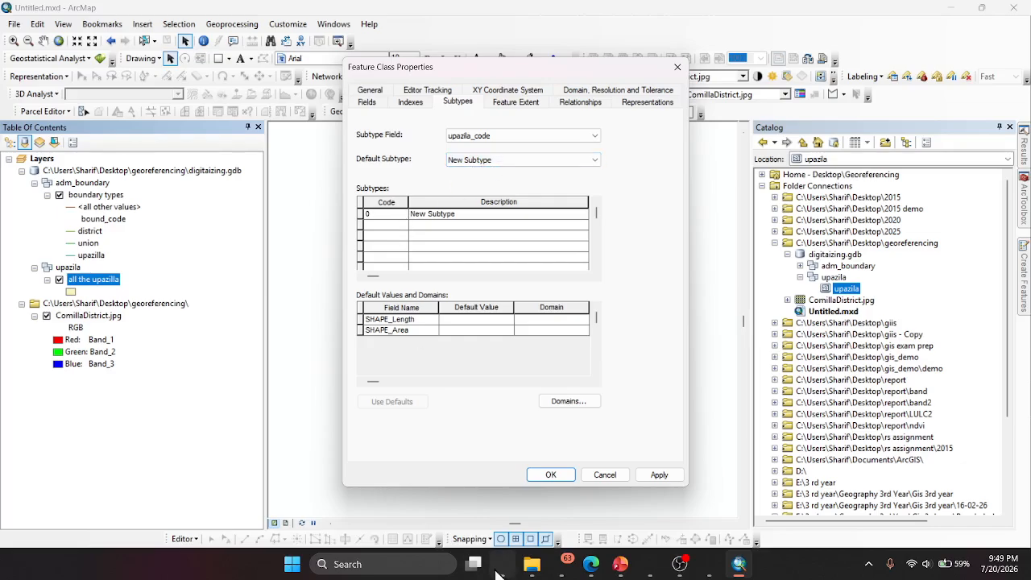
# - Switch to Copilot and review the upazila-level attribute tables and notes prepared for Cumilla District
pyautogui.click(479, 479)
pyautogui.scroll(-7, 476, 313)
pyautogui.scroll(1, 483, 318)
pyautogui.scroll(-10, 491, 322)
pyautogui.scroll(2, 492, 322)
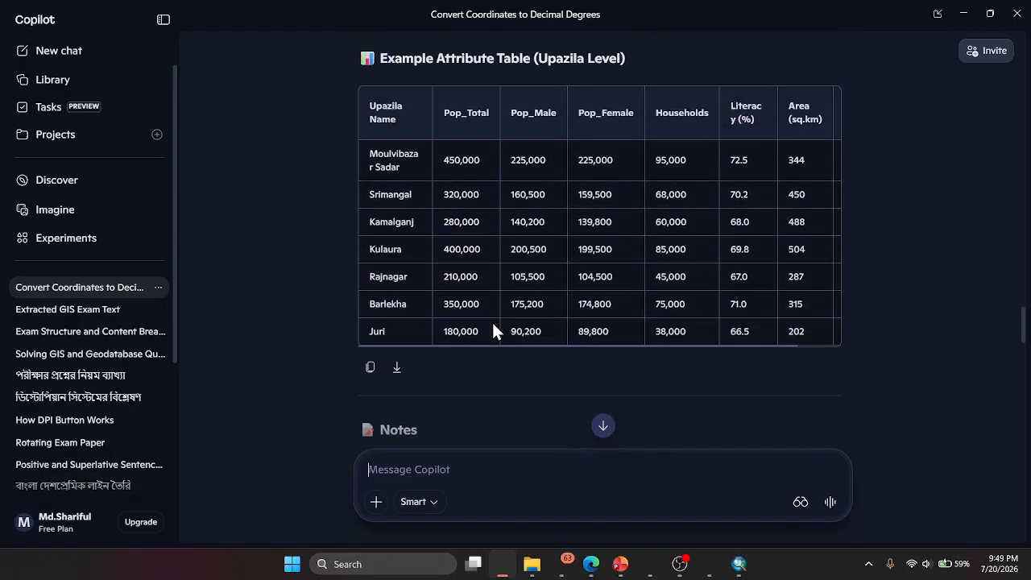
pyautogui.scroll(-12, 492, 323)
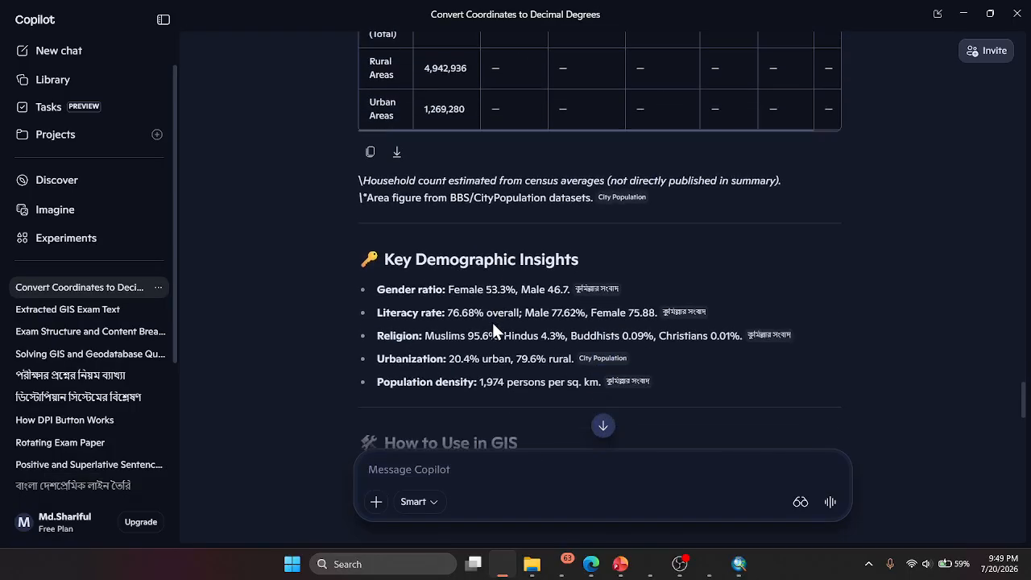
pyautogui.scroll(5, 492, 322)
pyautogui.scroll(-20, 492, 322)
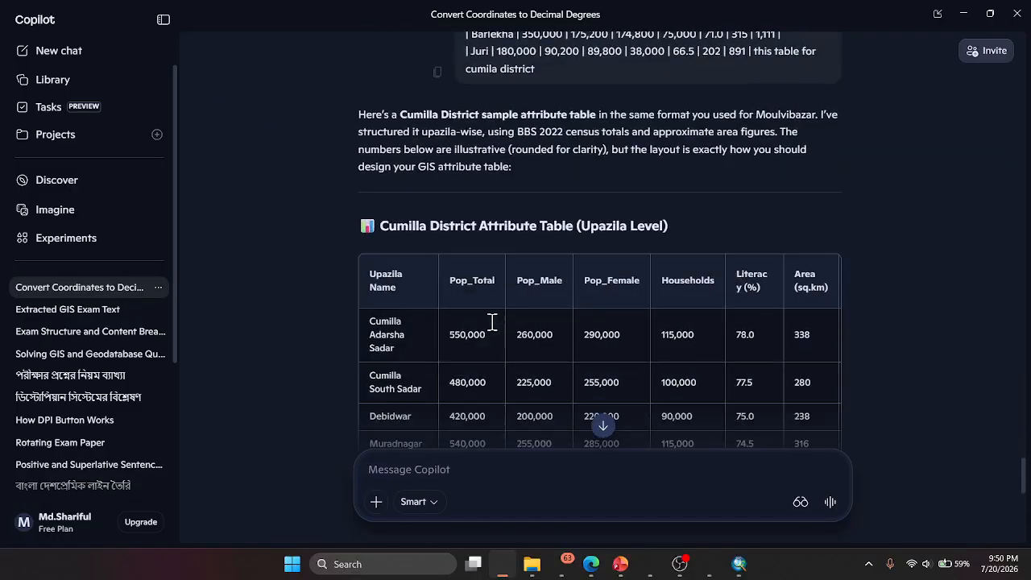
pyautogui.scroll(-3, 492, 323)
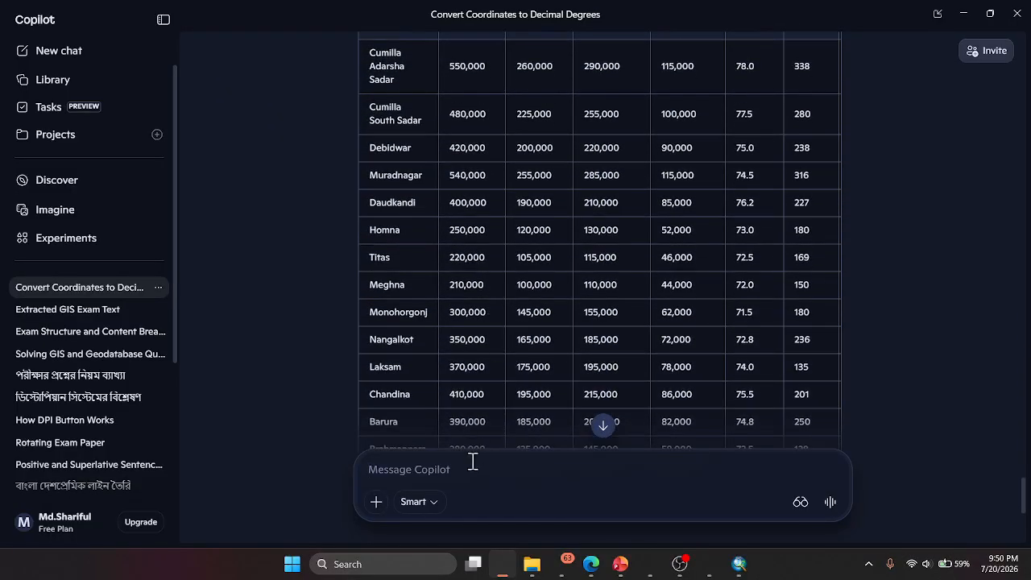
pyautogui.scroll(-5, 508, 402)
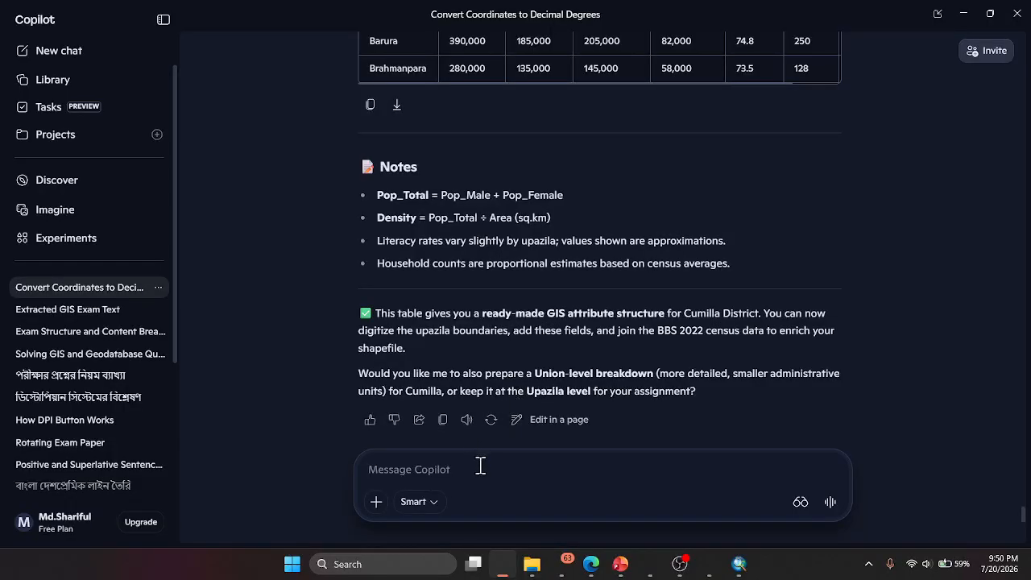
# - Ask Copilot how many upazilas there are in Cumilla
pyautogui.write('how')
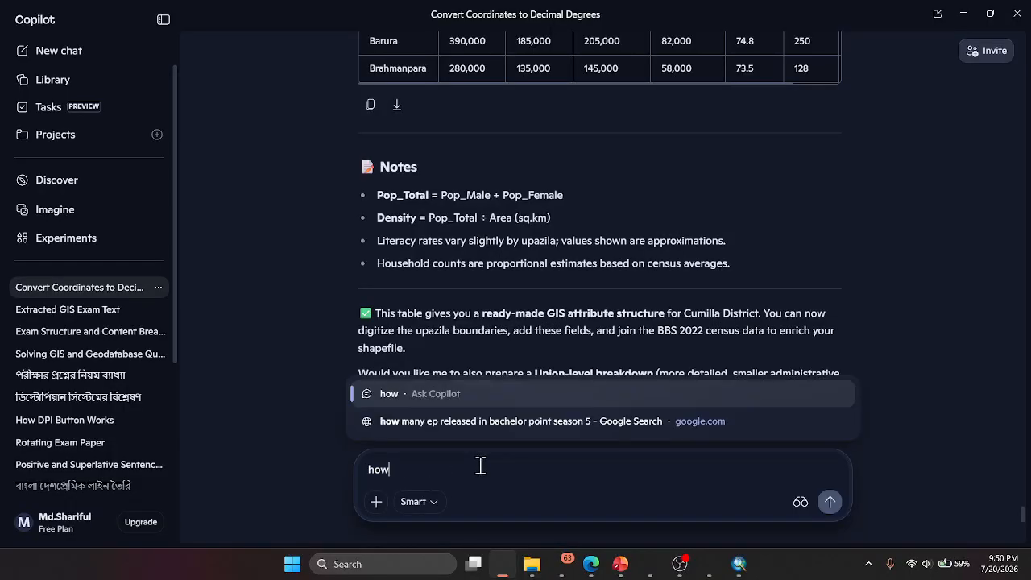
pyautogui.write(' amny')
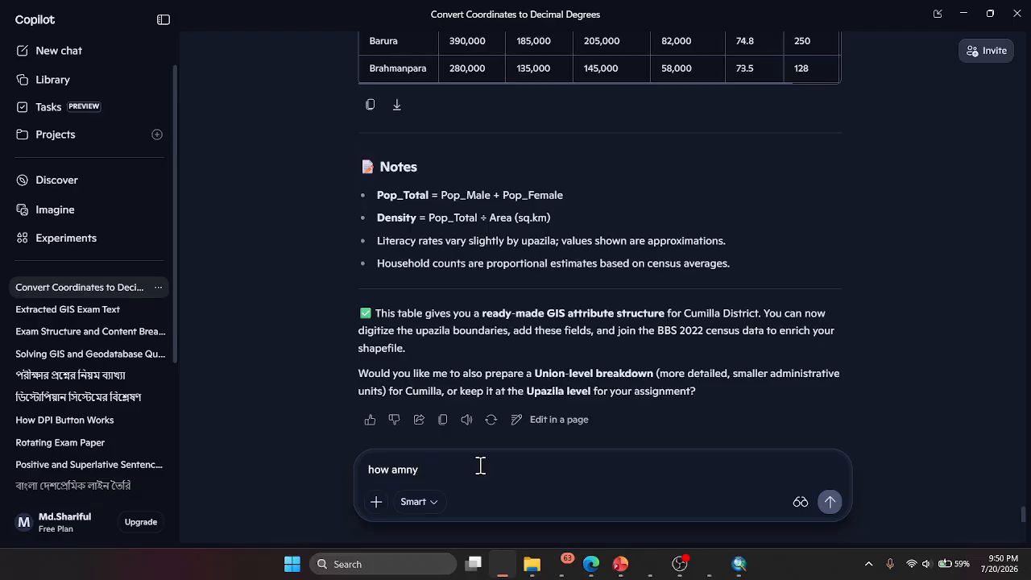
pyautogui.write(' ua')
pyautogui.write('azilla ')
pyautogui.write('in cumilla')
pyautogui.press('Return')
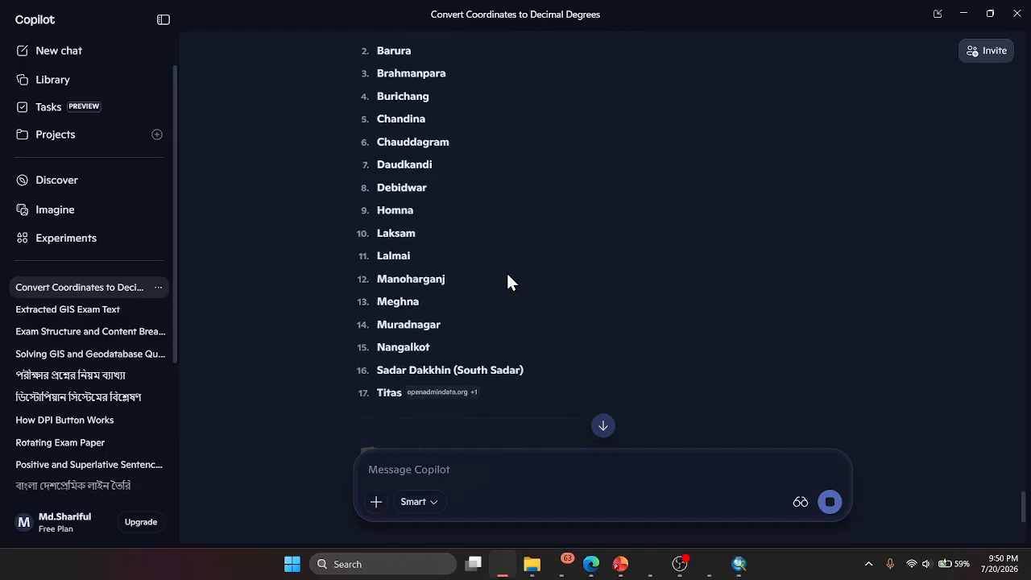
# - Compare the list of Cumilla upazilas in the answer with the rows of the Cumilla District attribute table
pyautogui.scroll(3, 510, 278)
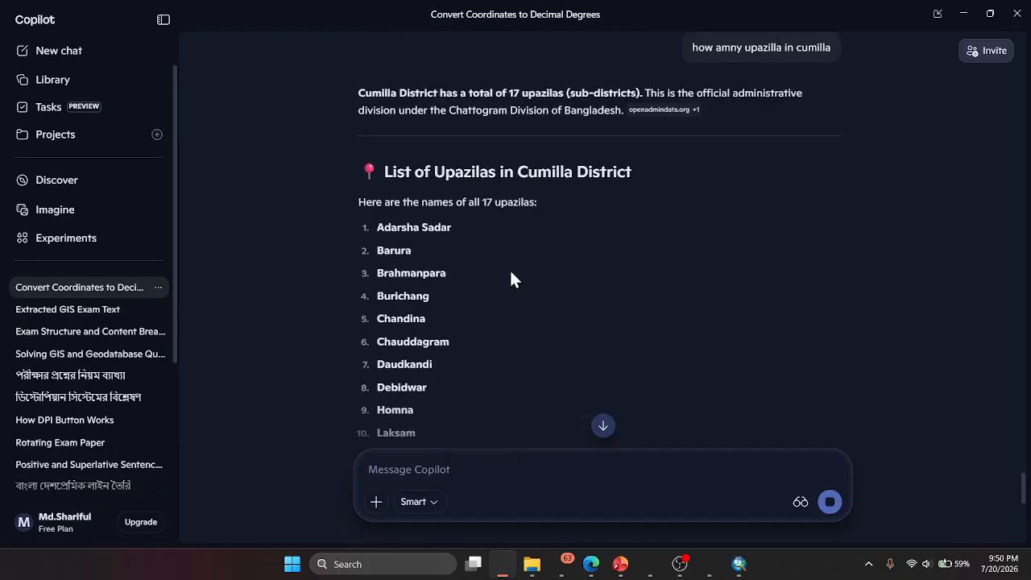
pyautogui.moveTo(480, 203); pyautogui.dragTo(566, 219)
pyautogui.scroll(5, 567, 219)
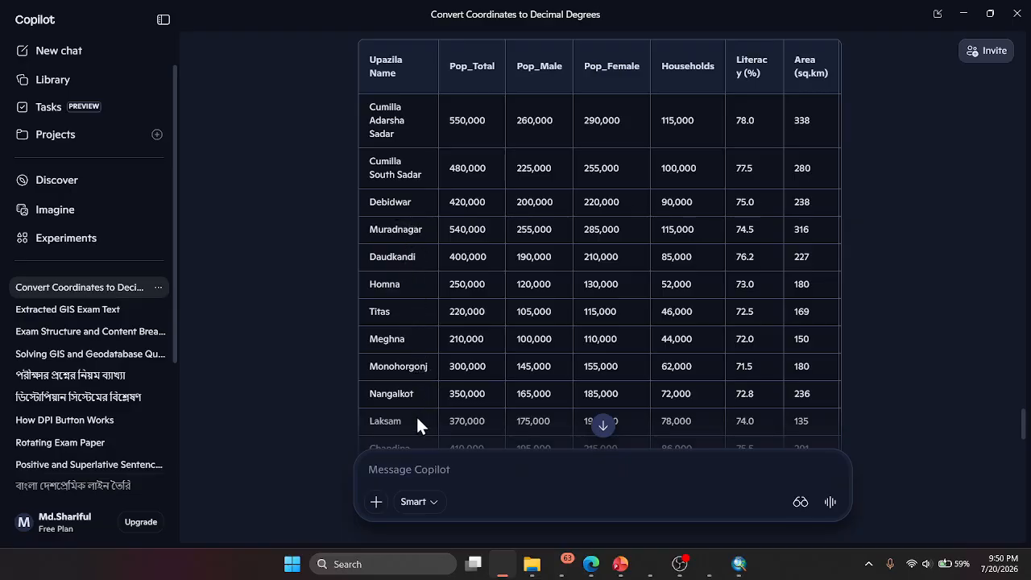
pyautogui.scroll(-1, 415, 415)
pyautogui.scroll(-2, 412, 410)
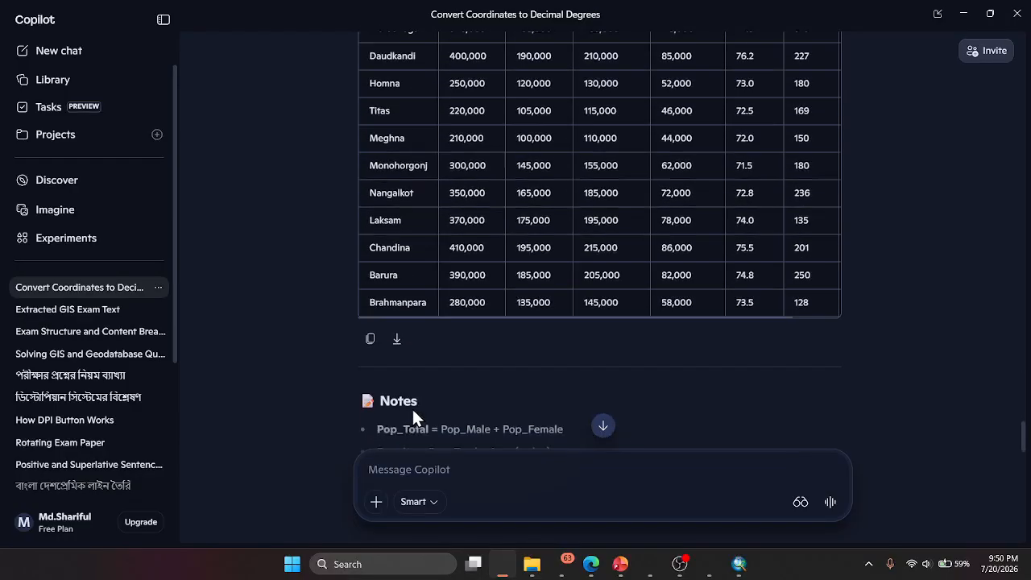
pyautogui.scroll(4, 552, 292)
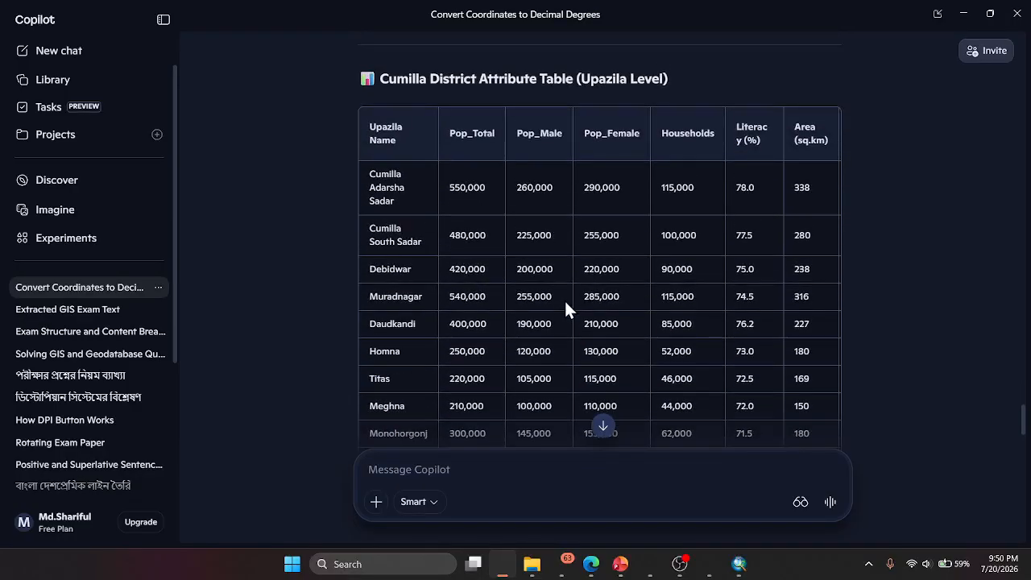
pyautogui.scroll(-2, 552, 241)
pyautogui.scroll(-1, 552, 243)
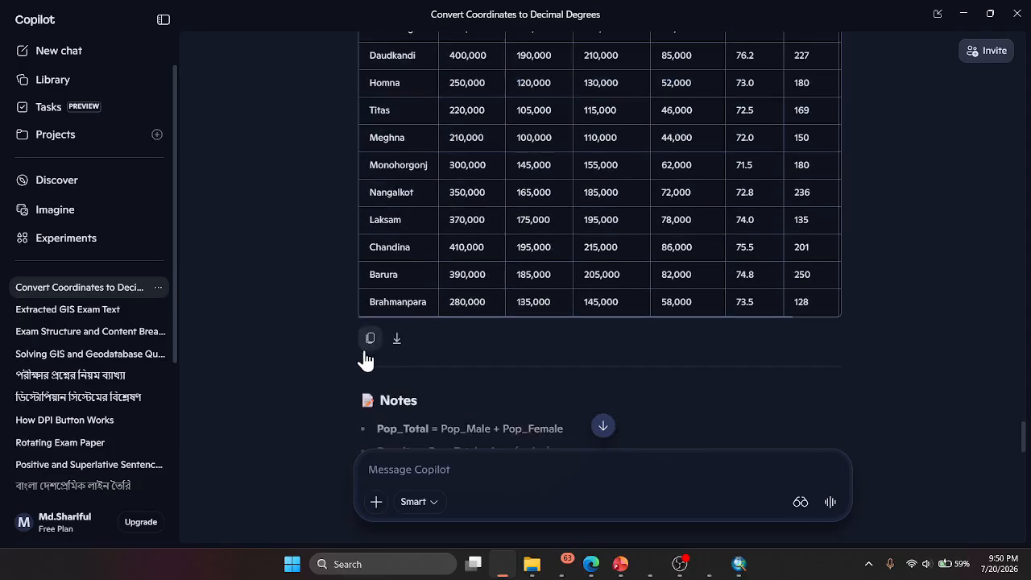
# - Copy the Cumilla District attribute table into a new message and ask Copilot to make the table for 4 upazilas
pyautogui.click(370, 339)
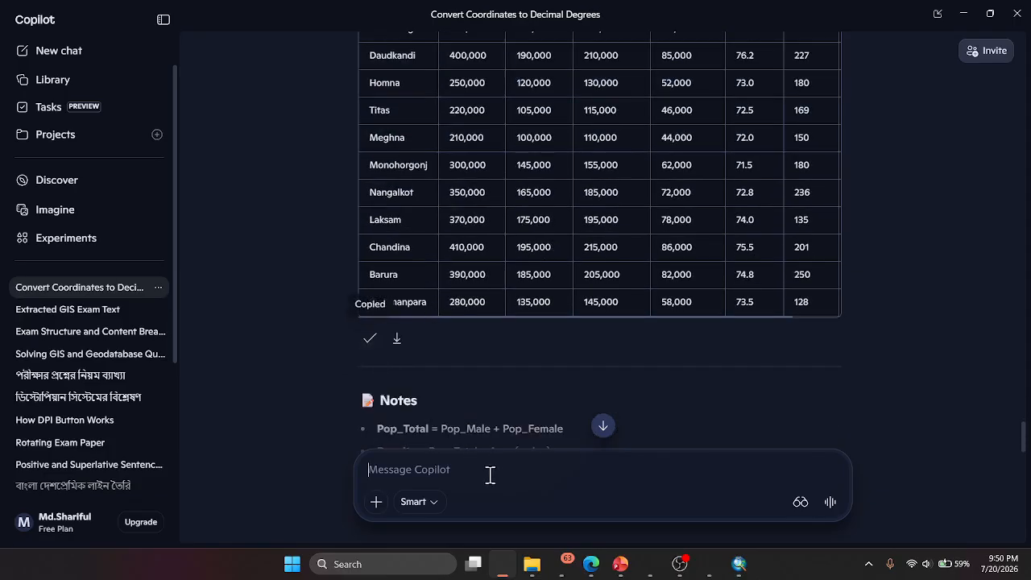
pyautogui.click(489, 475)
pyautogui.hotkey('ctrl', 'v')
pyautogui.write('make the ')
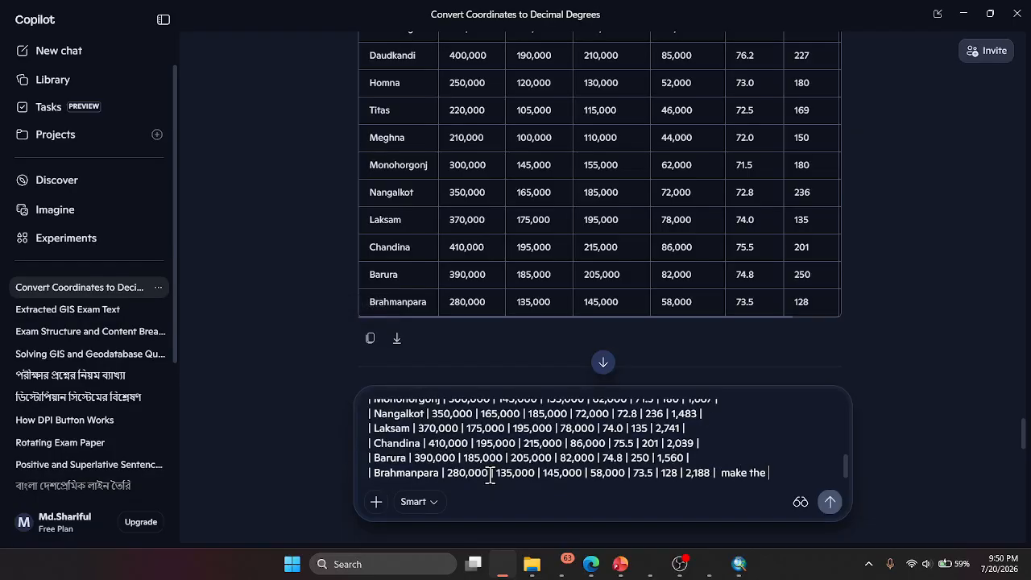
pyautogui.write('table for 4 upazila')
pyautogui.press('Return')
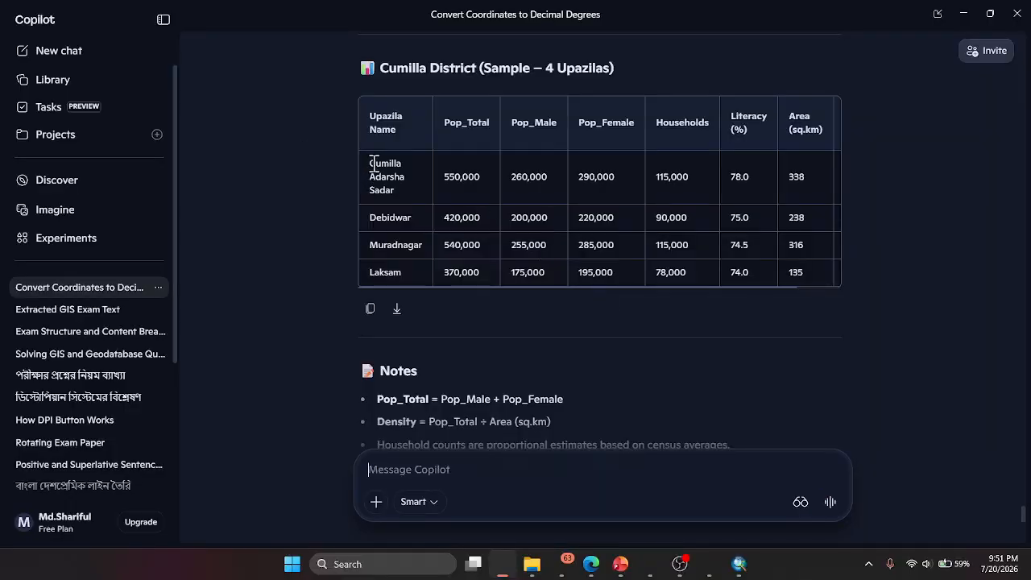
# - Copy the first upazila name, return to ArcMap, enter subtype codes 1 to 4, and describe code 1 as Cumilla Adarsha Sadar
pyautogui.moveTo(368, 164); pyautogui.dragTo(399, 195)
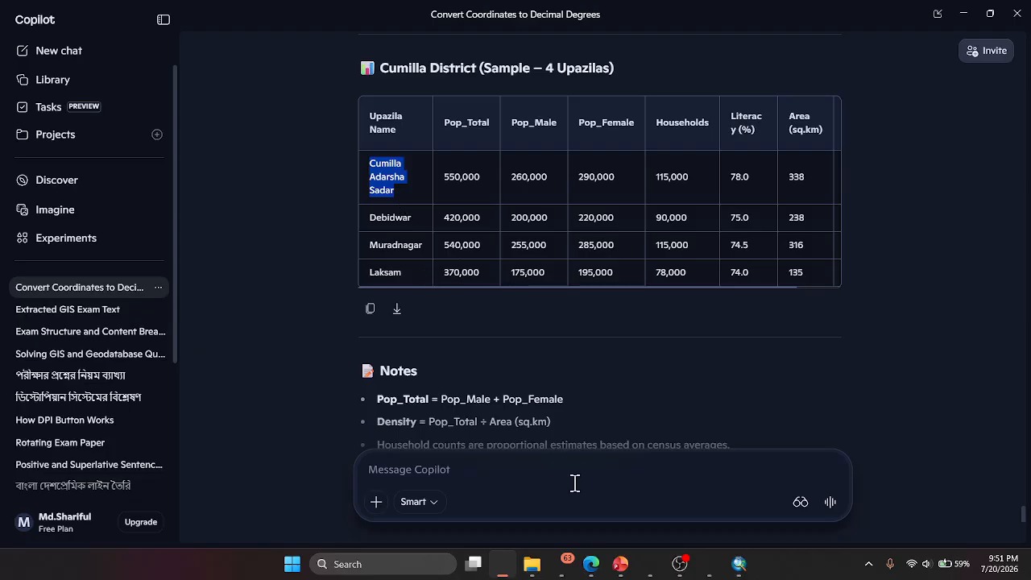
pyautogui.click(739, 564)
pyautogui.click(381, 214)
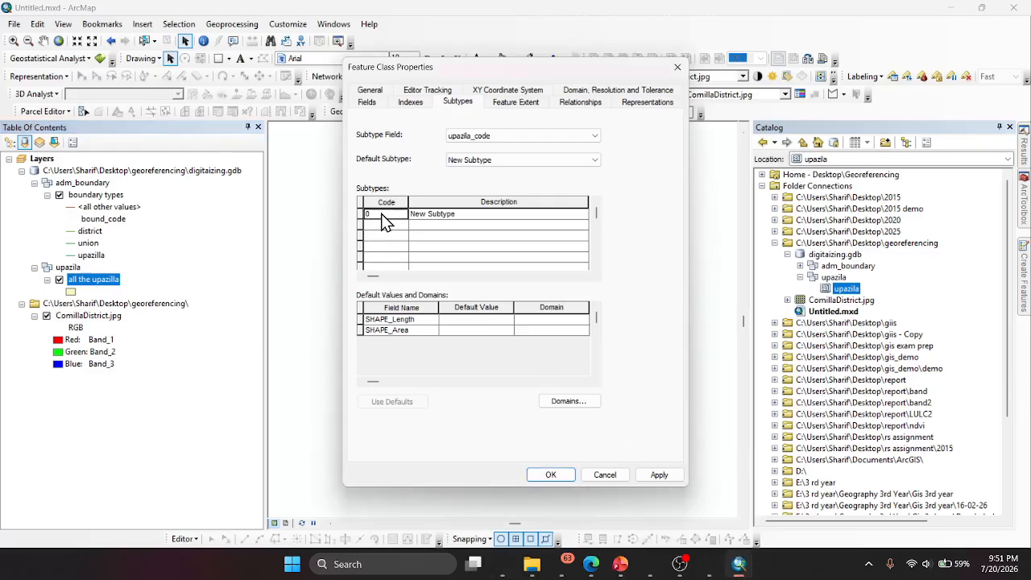
pyautogui.write('1')
pyautogui.press('Return')
pyautogui.write('23')
pyautogui.press('Return')
pyautogui.write('4')
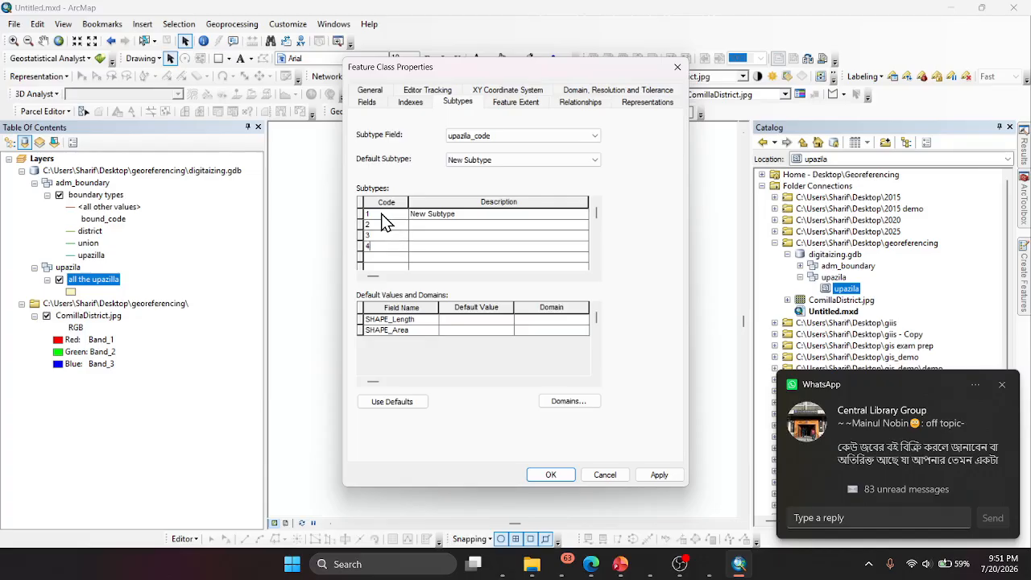
pyautogui.click(457, 216)
pyautogui.hotkey('ctrl', 'v')
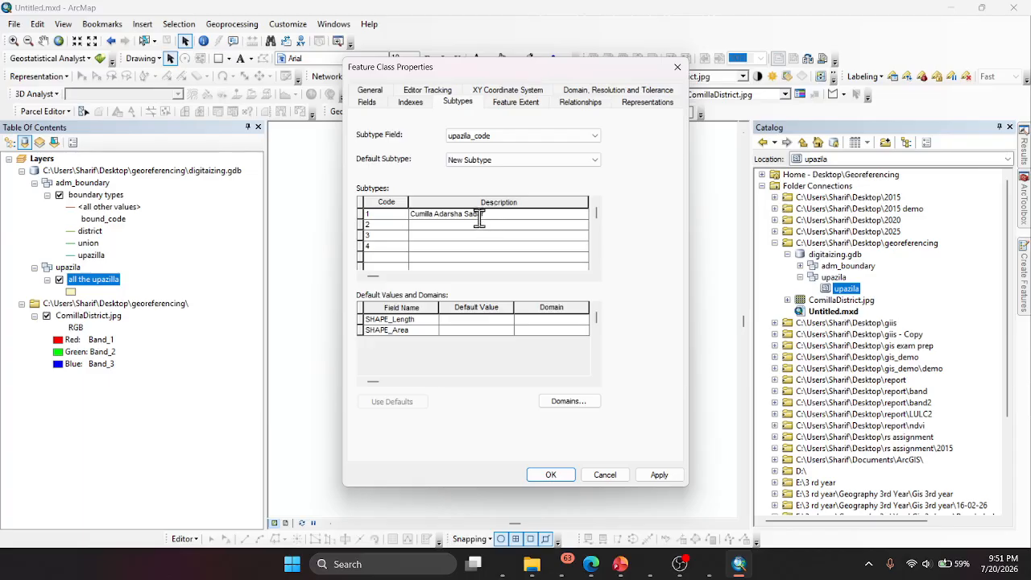
# - Copy the upazila name Debidwar from the Copilot table and use it in ArcMap as the description of subtype code 2
pyautogui.press('Return')
pyautogui.click(502, 564)
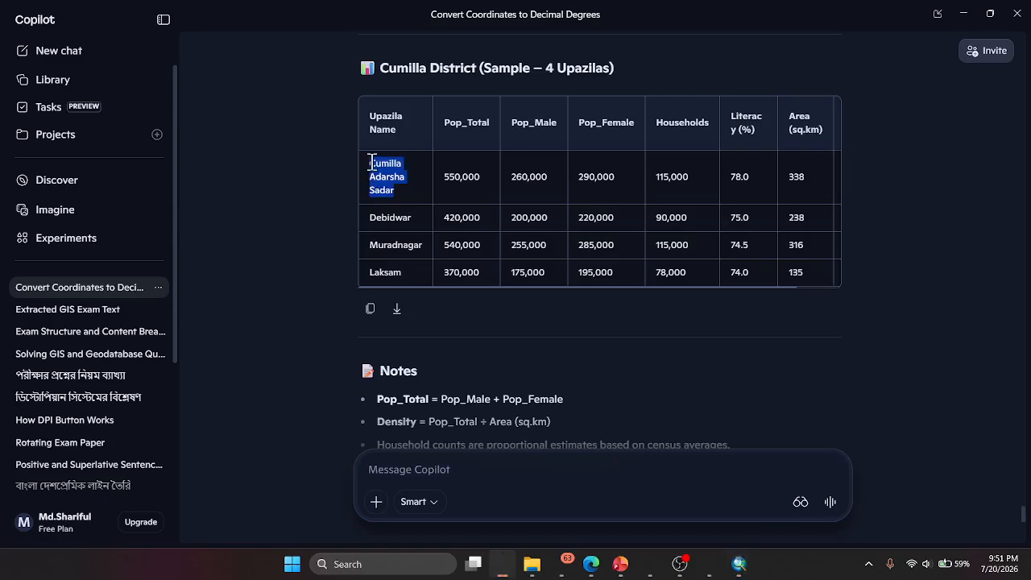
pyautogui.moveTo(368, 218); pyautogui.dragTo(407, 218)
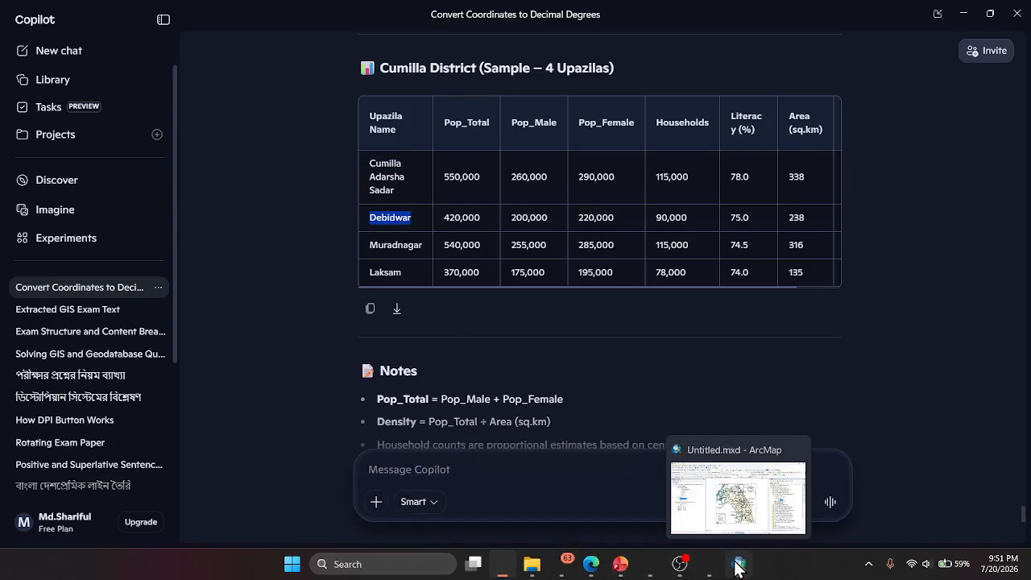
pyautogui.click(738, 566)
pyautogui.hotkey('ctrl', 'v')
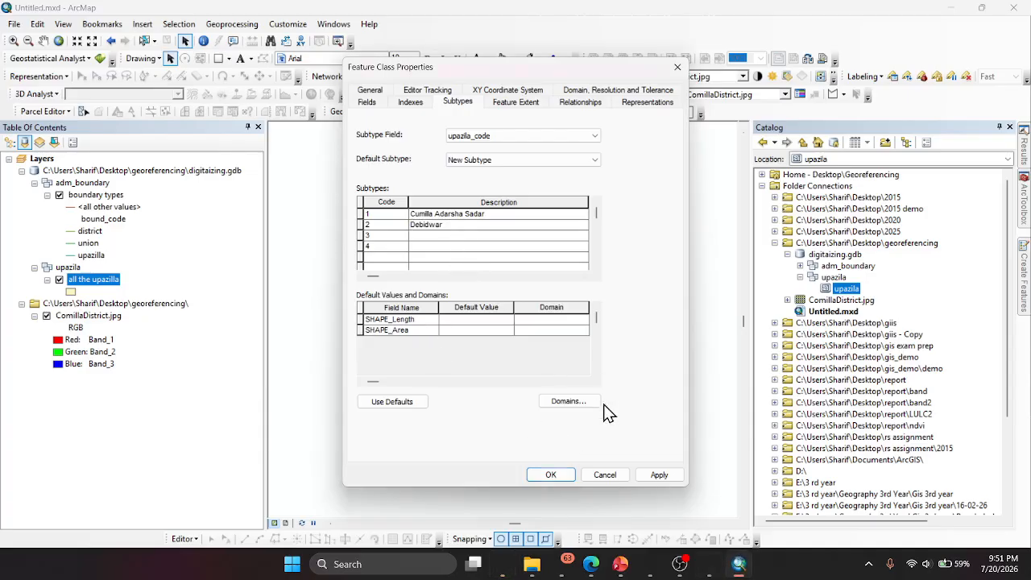
# - Copy Muradnagar from the Copilot table and use it in ArcMap as the description of subtype code 3
pyautogui.click(503, 564)
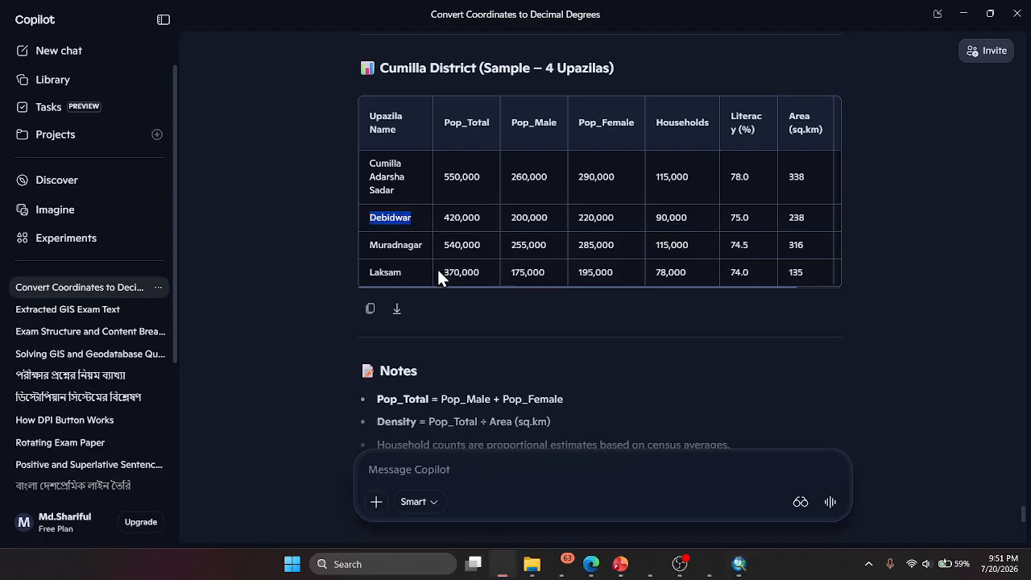
pyautogui.doubleClick(382, 245)
pyautogui.rightClick(391, 243)
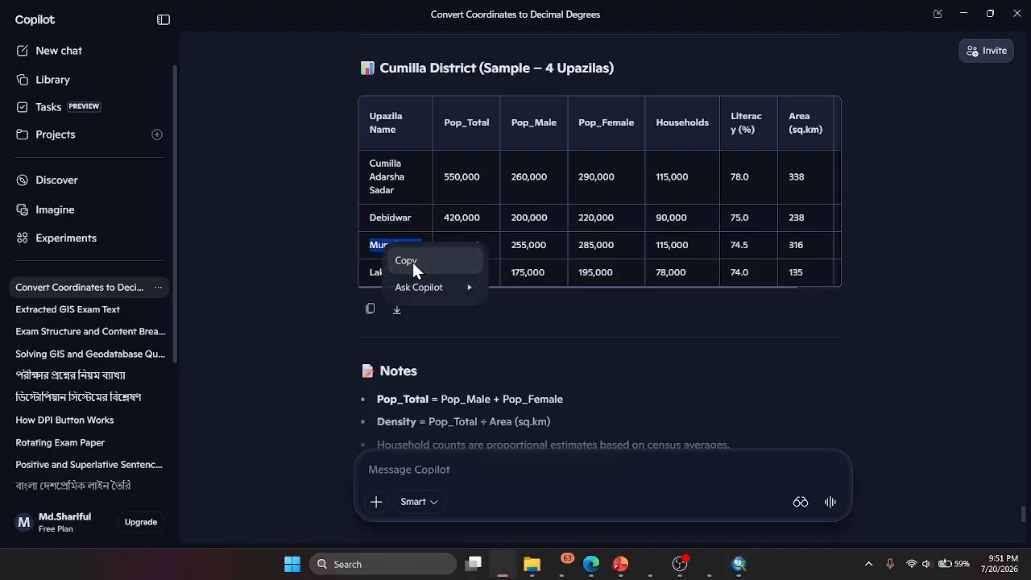
pyautogui.click(412, 261)
pyautogui.click(739, 564)
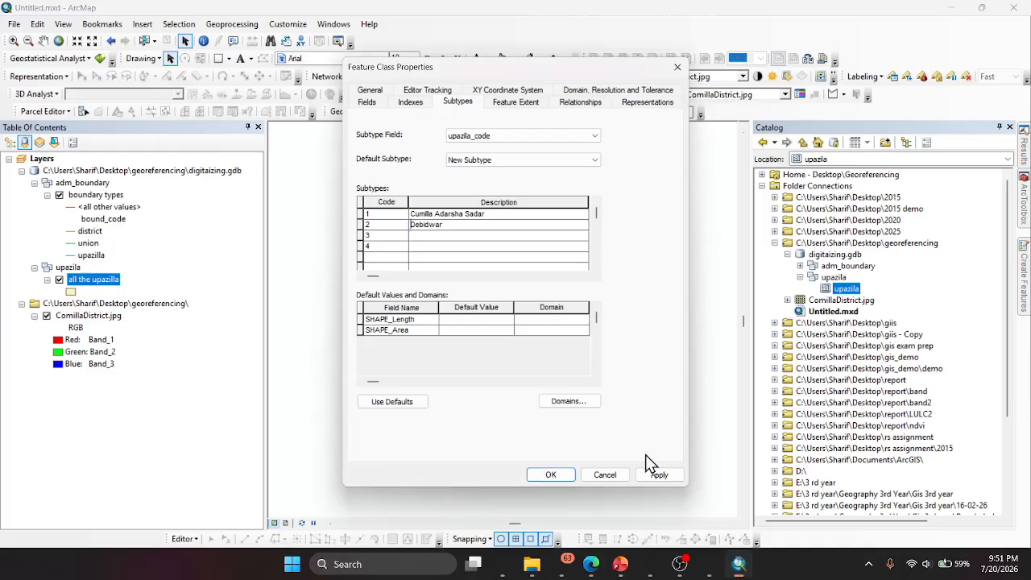
pyautogui.click(426, 240)
# - Copy Laksam from the Copilot table as the description of subtype code 4 in ArcMap and try to apply the subtypes
pyautogui.click(503, 563)
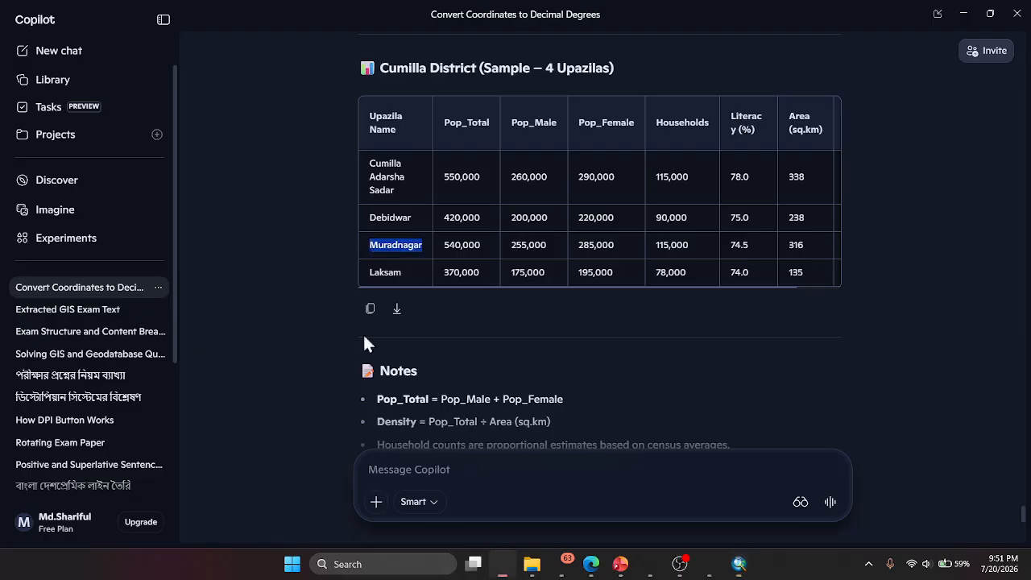
pyautogui.doubleClick(371, 272)
pyautogui.rightClick(373, 268)
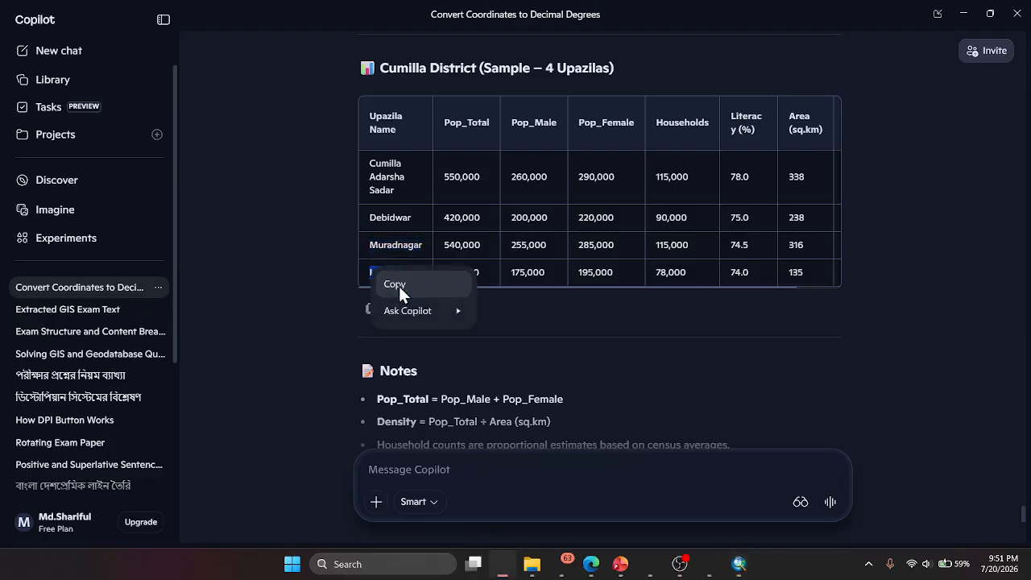
pyautogui.click(398, 286)
pyautogui.click(734, 562)
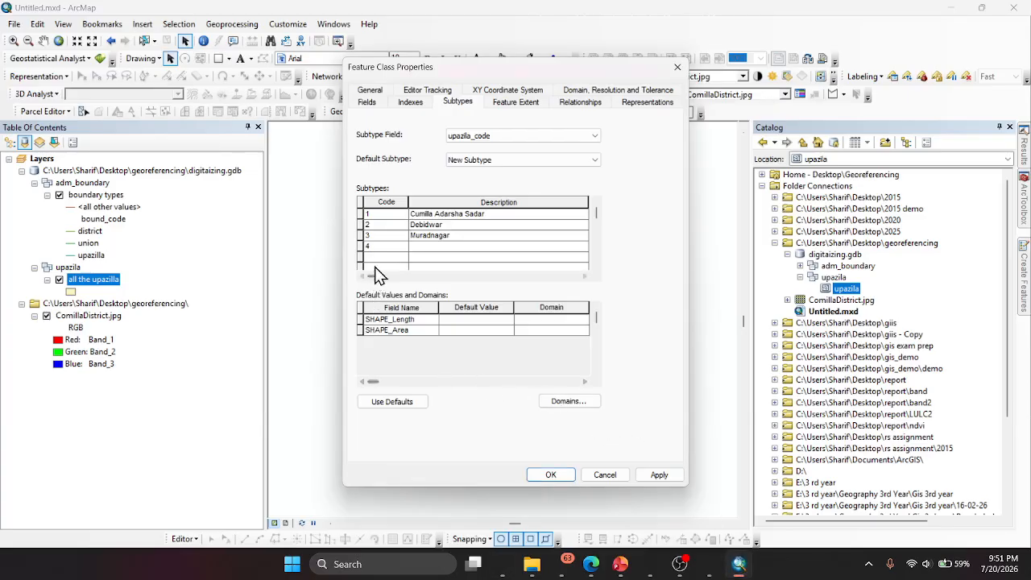
pyautogui.click(418, 249)
pyautogui.hotkey('ctrl', 'v')
pyautogui.click(550, 474)
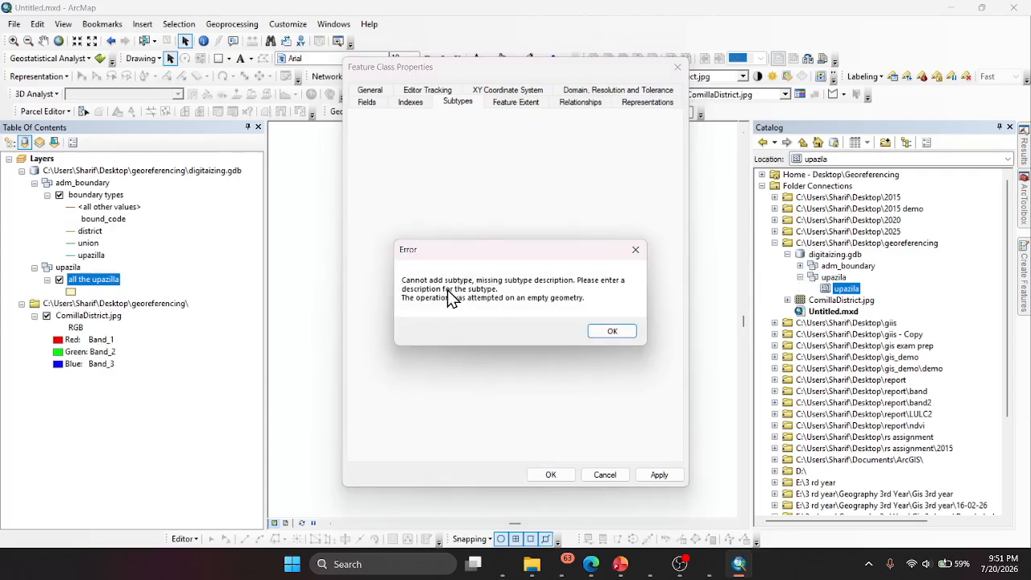
pyautogui.click(614, 331)
pyautogui.click(542, 322)
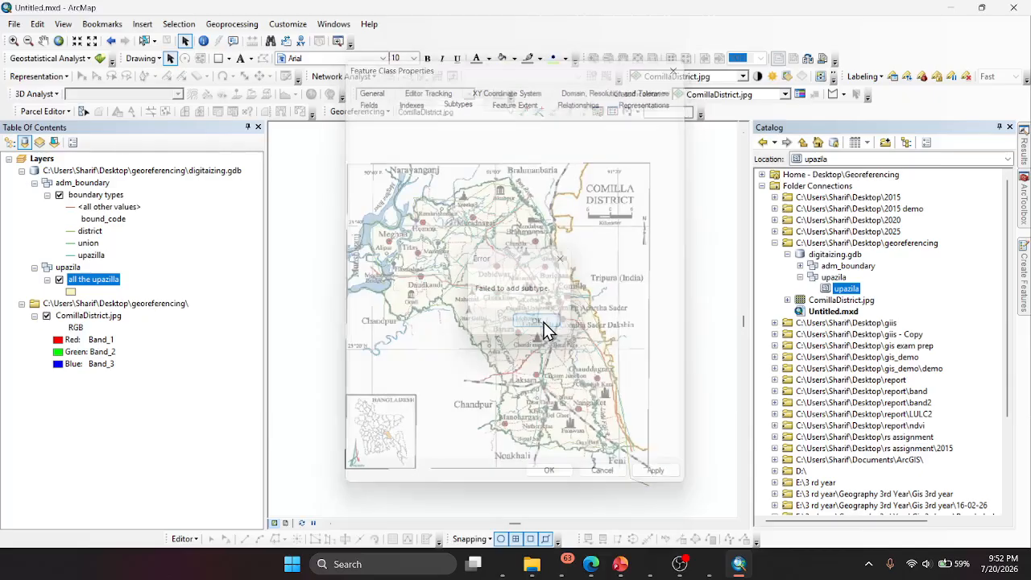
# - Reopen the properties of the upazila feature class and select upazila_code as the subtype field
pyautogui.rightClick(836, 290)
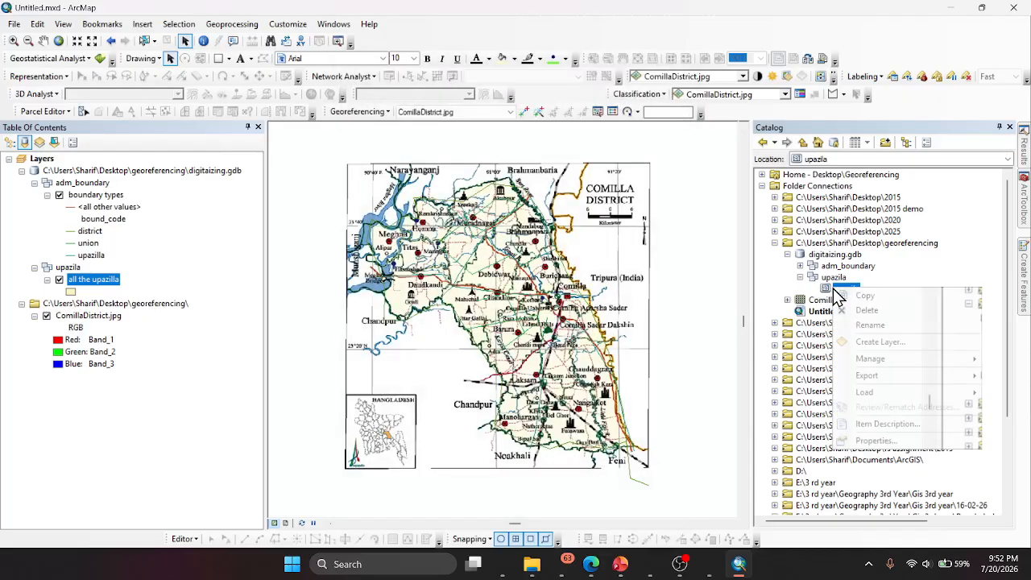
pyautogui.click(853, 443)
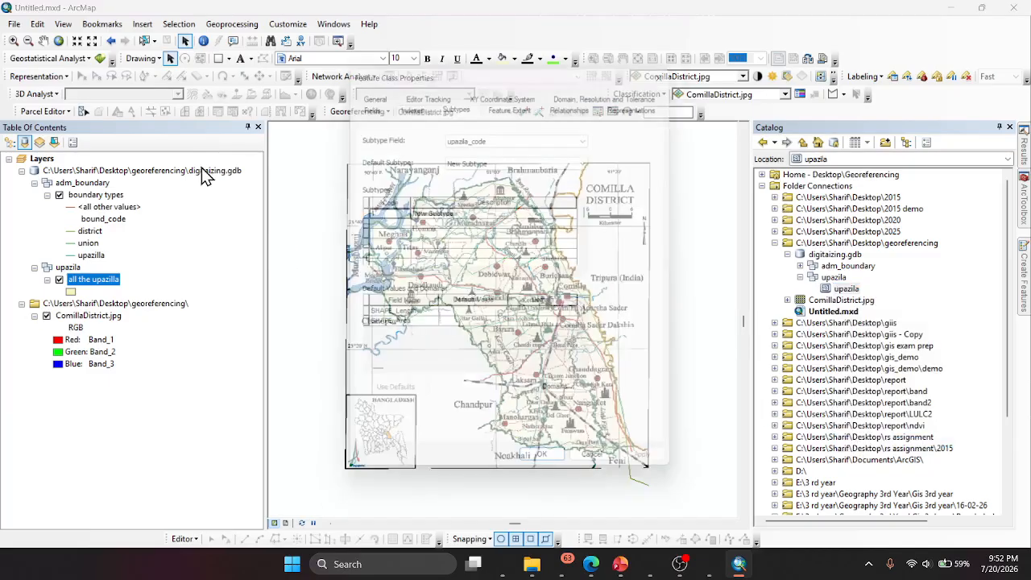
pyautogui.click(475, 136)
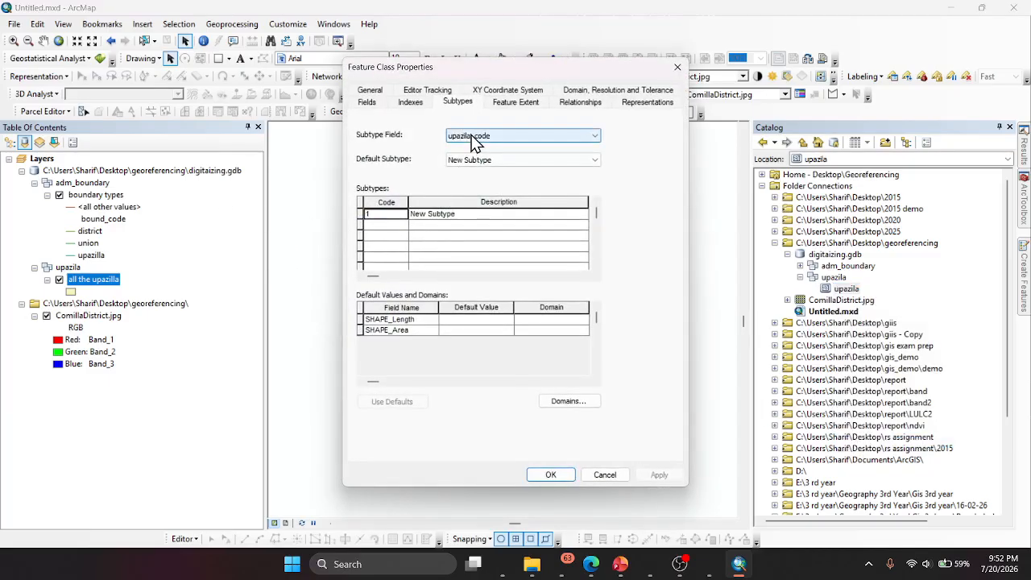
pyautogui.click(479, 149)
pyautogui.click(481, 159)
pyautogui.click(467, 169)
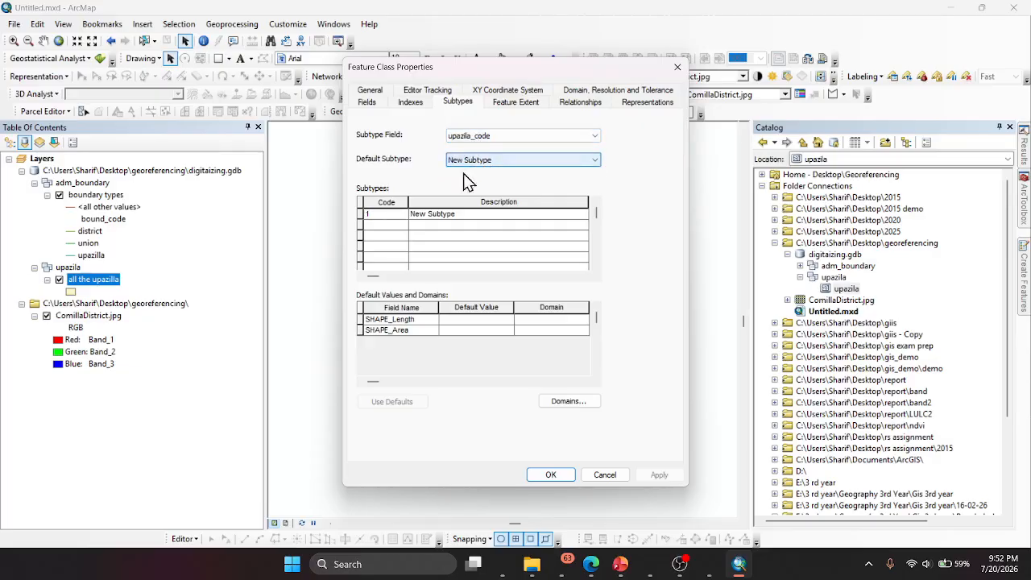
# - Add subtype codes 2, 3 and 4 below code 1
pyautogui.click(393, 214)
pyautogui.press('Down')
pyautogui.write('2')
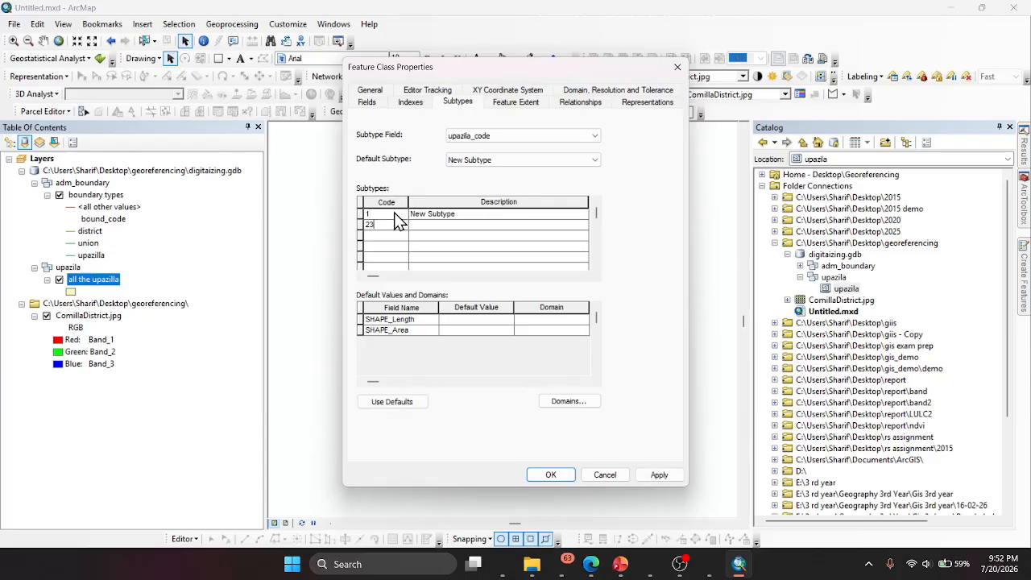
pyautogui.press('Return')
pyautogui.write('3')
pyautogui.write('4')
# - Check the first upazila name in the Copilot table and describe subtype code 1 as cumilla sadar
pyautogui.press('Right')
pyautogui.press('Up')
pyautogui.press('Up')
pyautogui.press('Up')
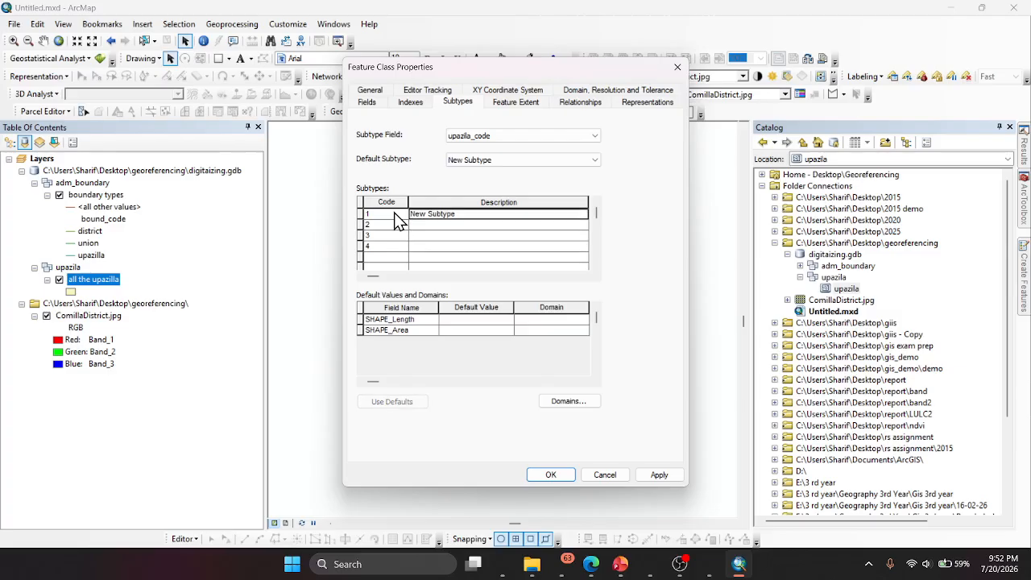
pyautogui.click(501, 565)
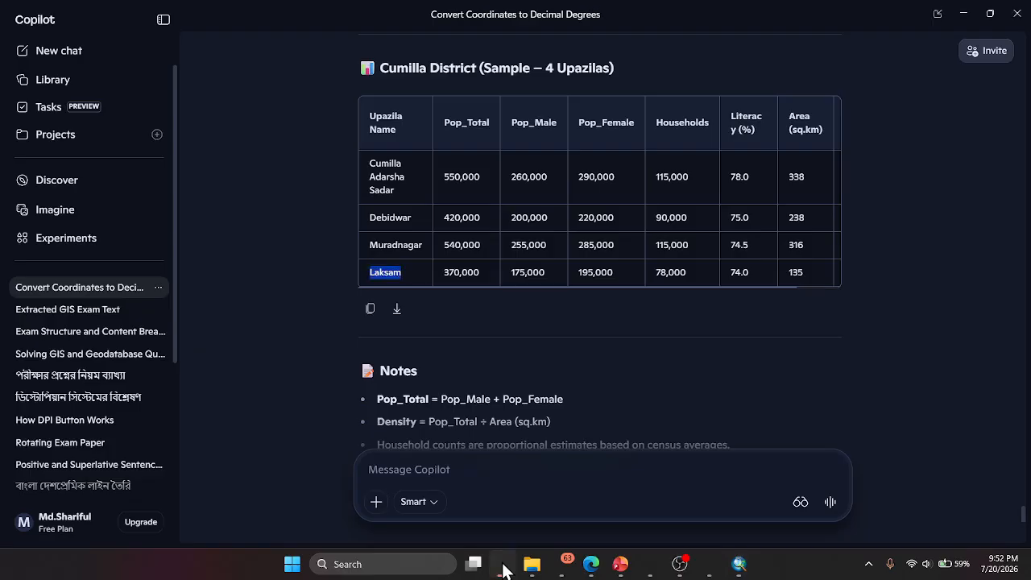
pyautogui.click(501, 568)
pyautogui.write('cu')
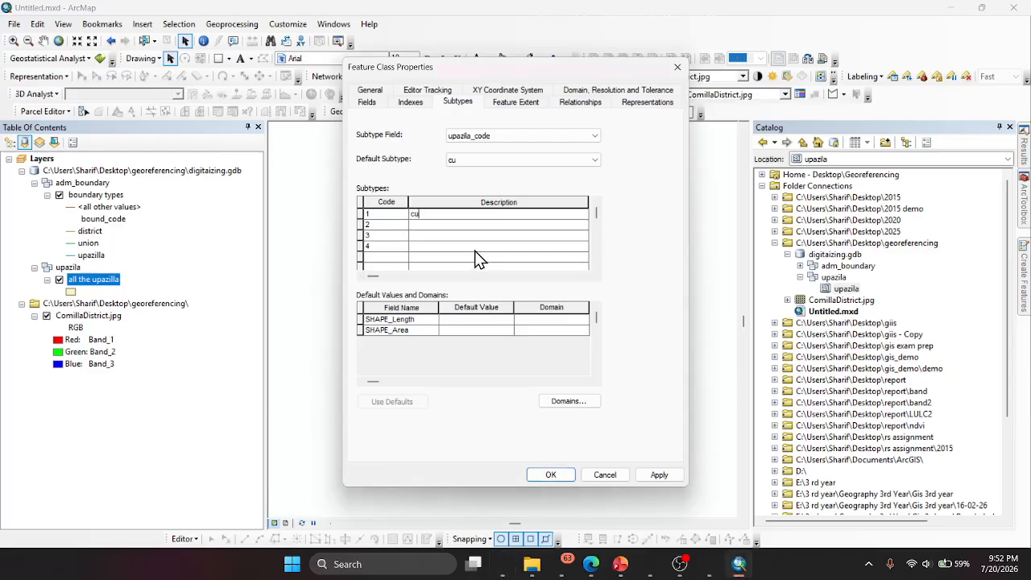
pyautogui.write('milla sadar')
# - Check the second upazila name in the Copilot table and describe subtype code 2 as debidwar
pyautogui.click(456, 226)
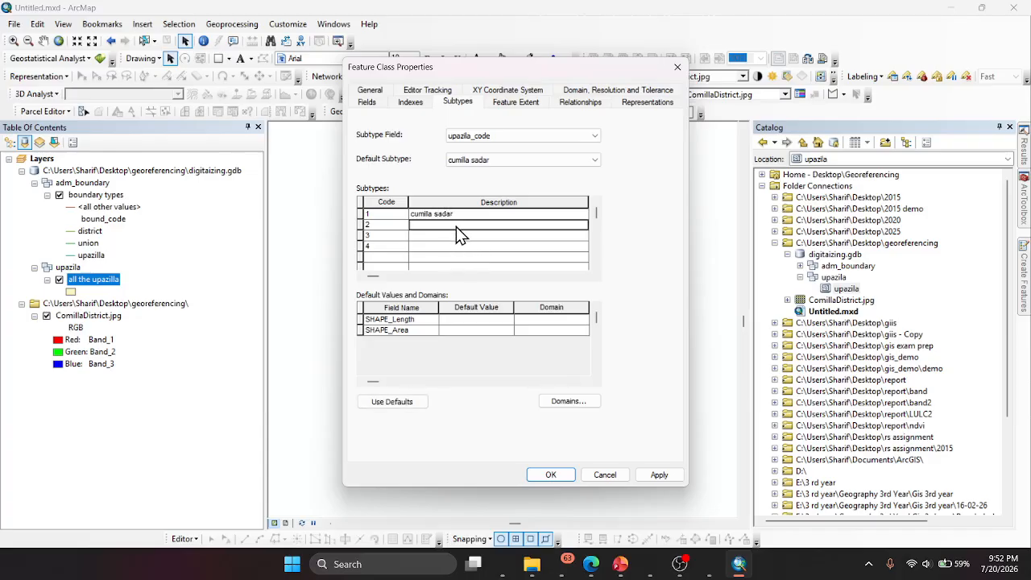
pyautogui.write('Murad')
pyautogui.click(501, 566)
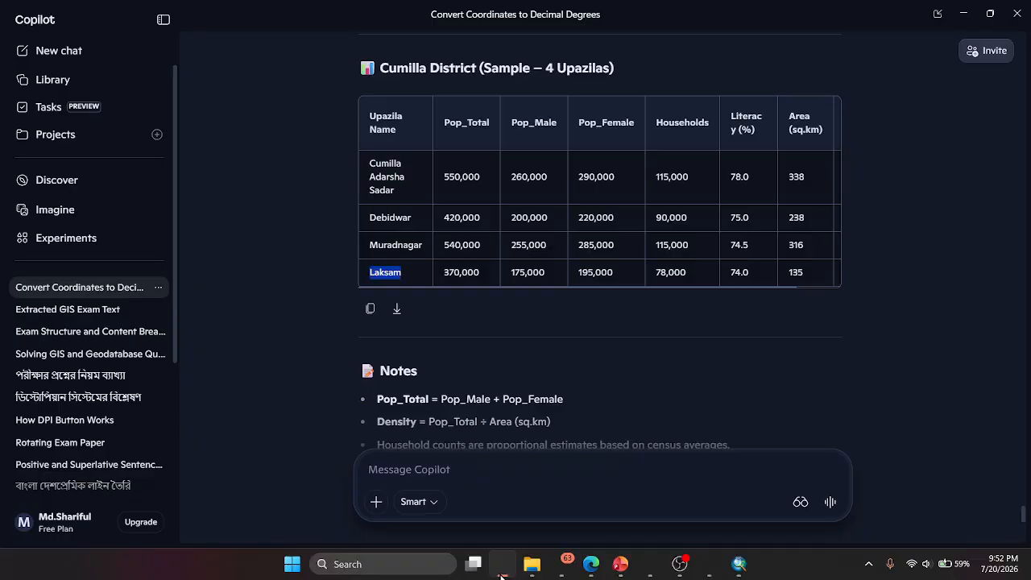
pyautogui.click(501, 573)
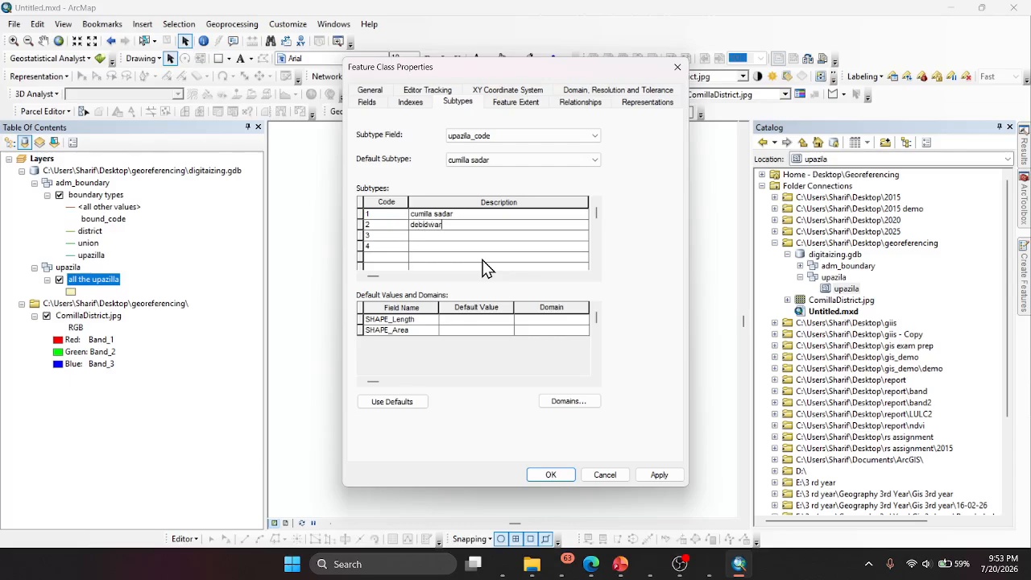
# - Describe subtype code 3 as Muradnager and code 4 as Laksam, and save the feature class properties
pyautogui.press('Down')
pyautogui.write('Muradnager')
pyautogui.press('Down')
pyautogui.write('L')
pyautogui.click(551, 474)
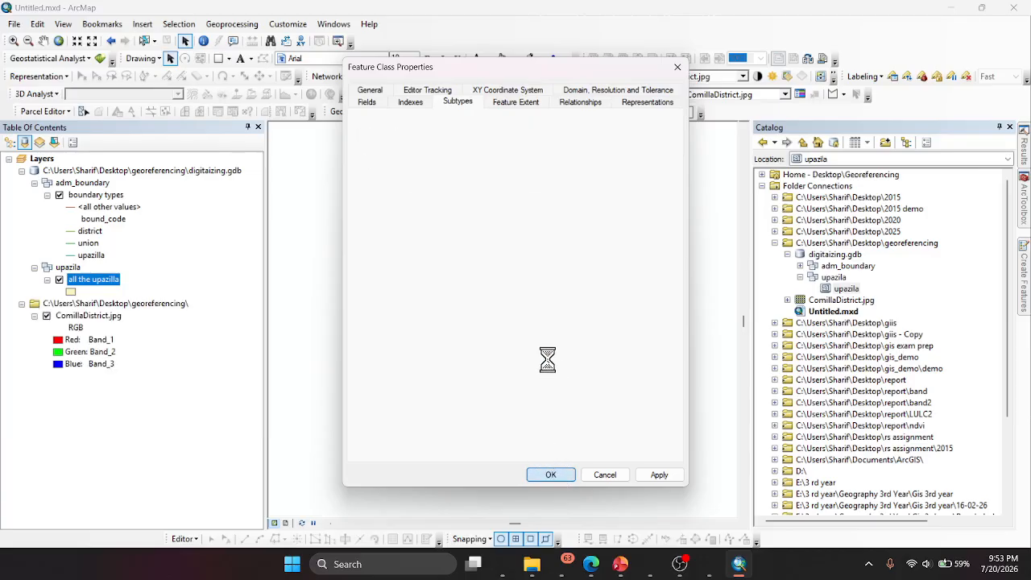
# - Remove the all the upazilla layer from the map and add the upazila feature class again so it loads its subtypes
pyautogui.click(70, 268)
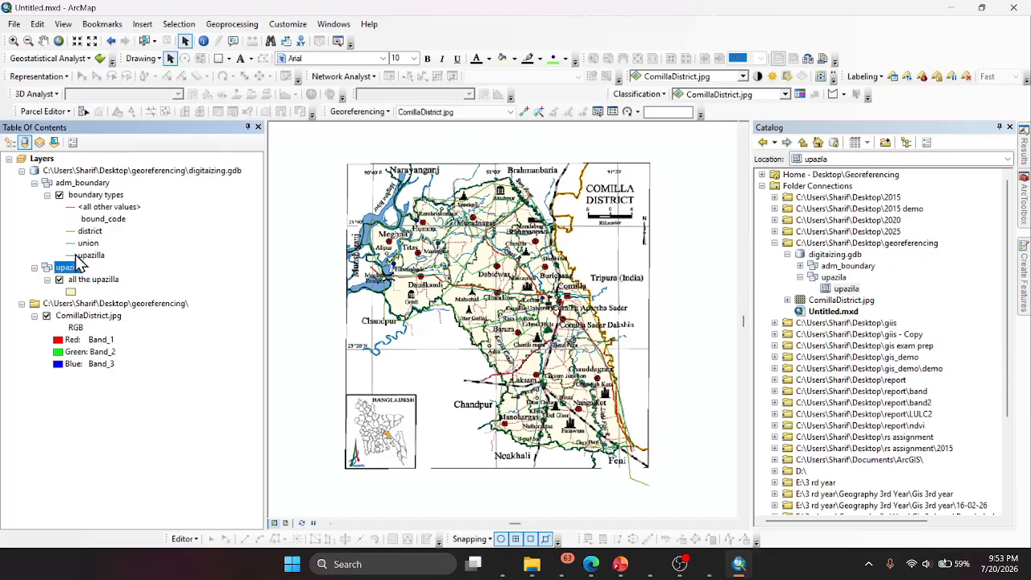
pyautogui.click(86, 280)
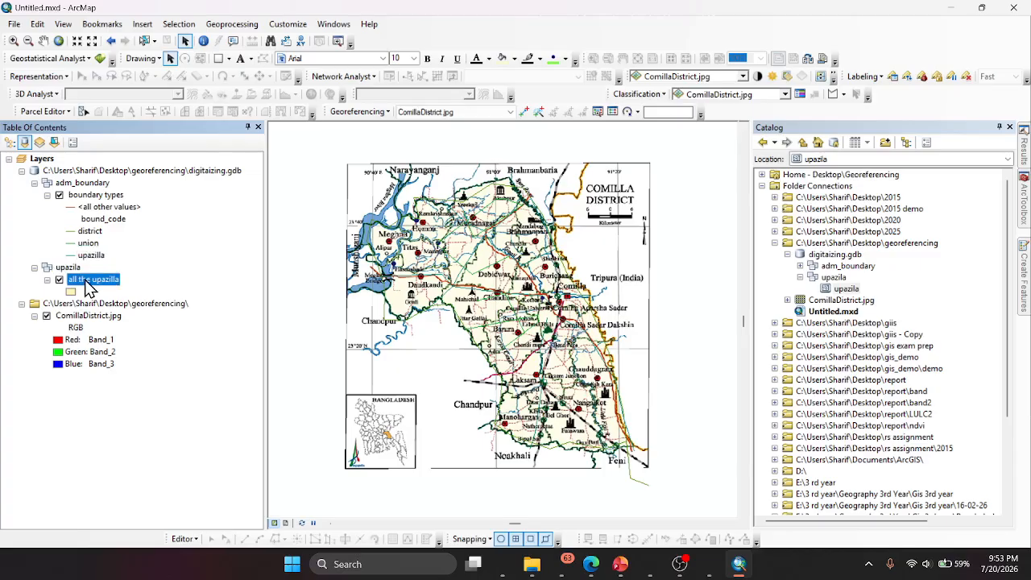
pyautogui.rightClick(87, 282)
pyautogui.click(123, 27)
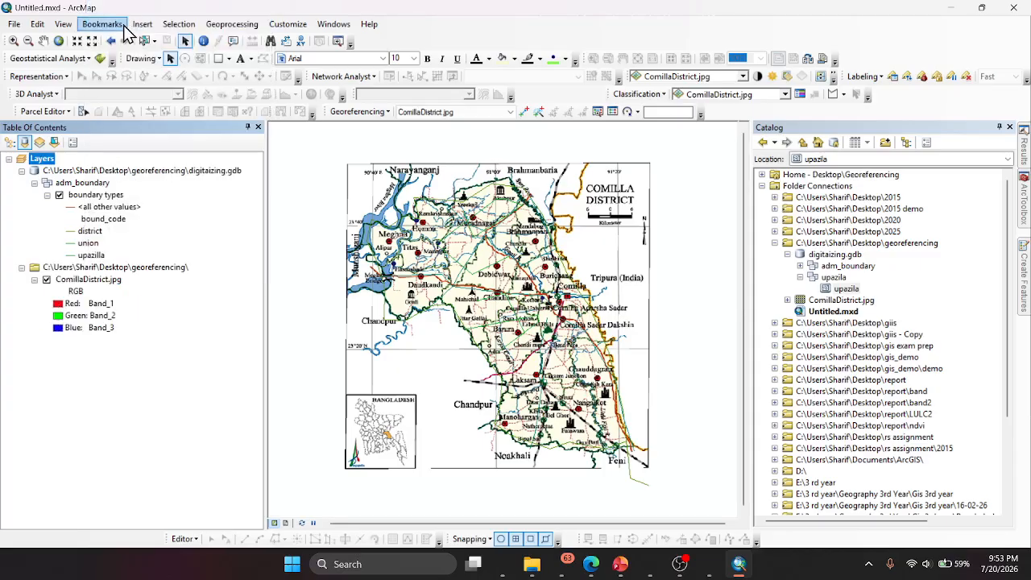
pyautogui.moveTo(844, 290); pyautogui.dragTo(125, 270)
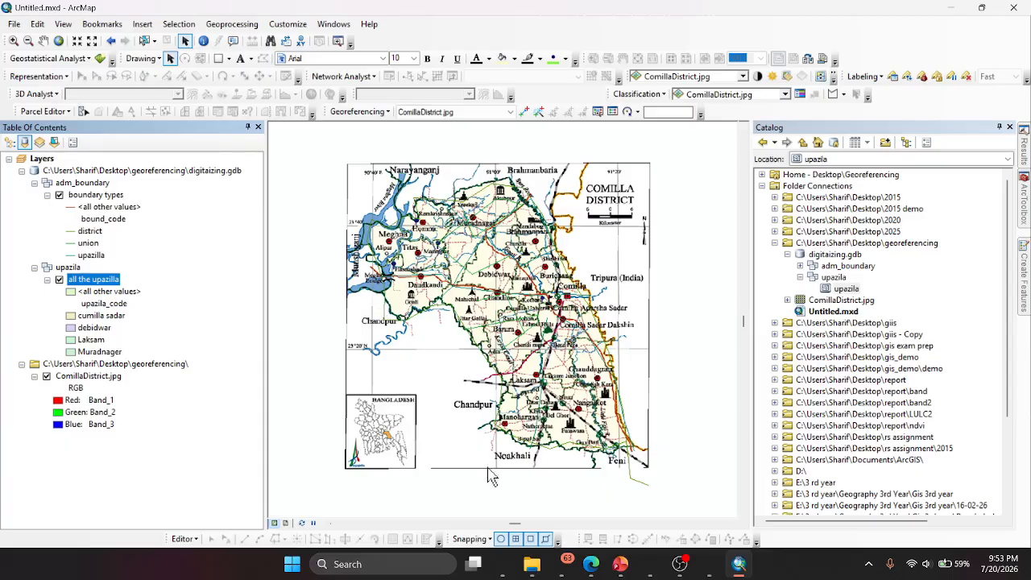
# - Start an edit session and keep the Create Features templates open with the Catalog hidden
pyautogui.click(193, 546)
pyautogui.click(187, 290)
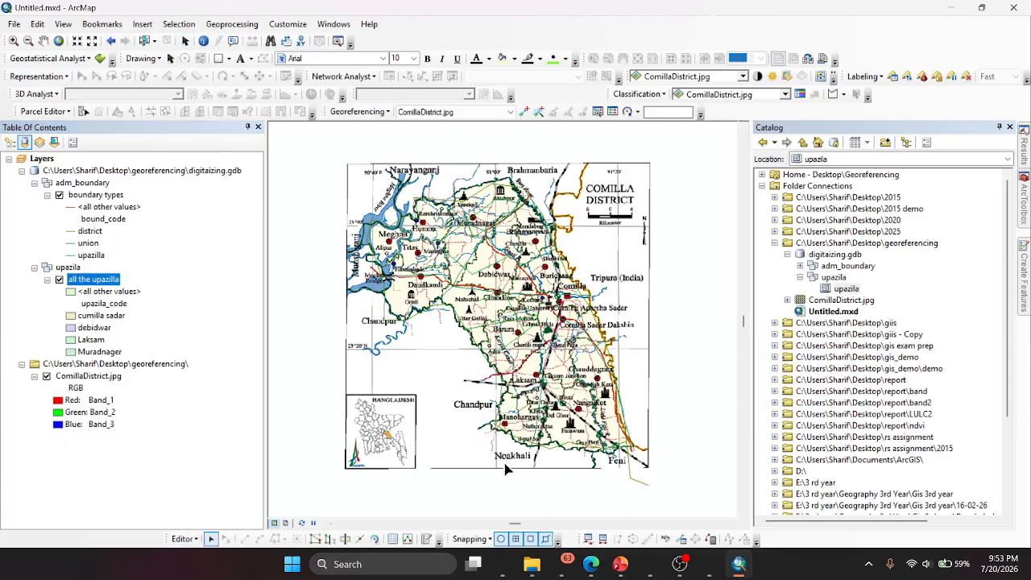
pyautogui.click(426, 539)
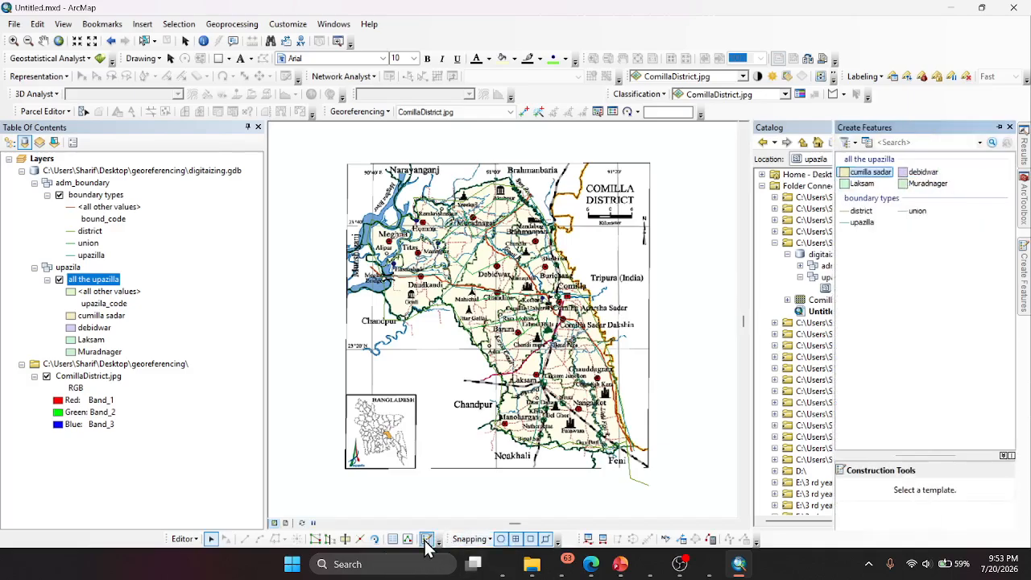
pyautogui.click(999, 127)
pyautogui.click(815, 128)
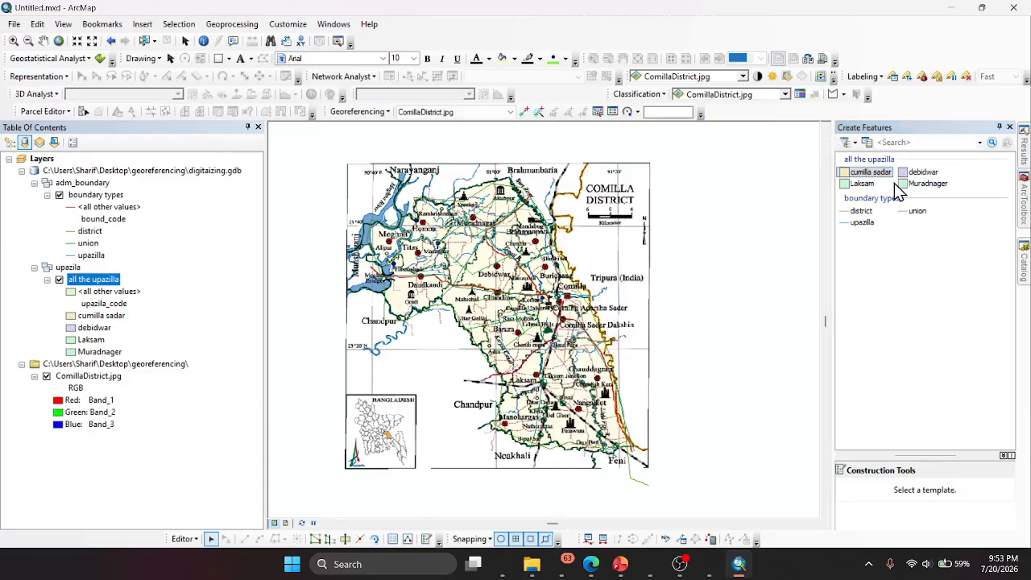
# - Digitize two adjoining cumilla sadar polygons in the northern part of the Comilla District map, around Muradnagar
pyautogui.click(868, 174)
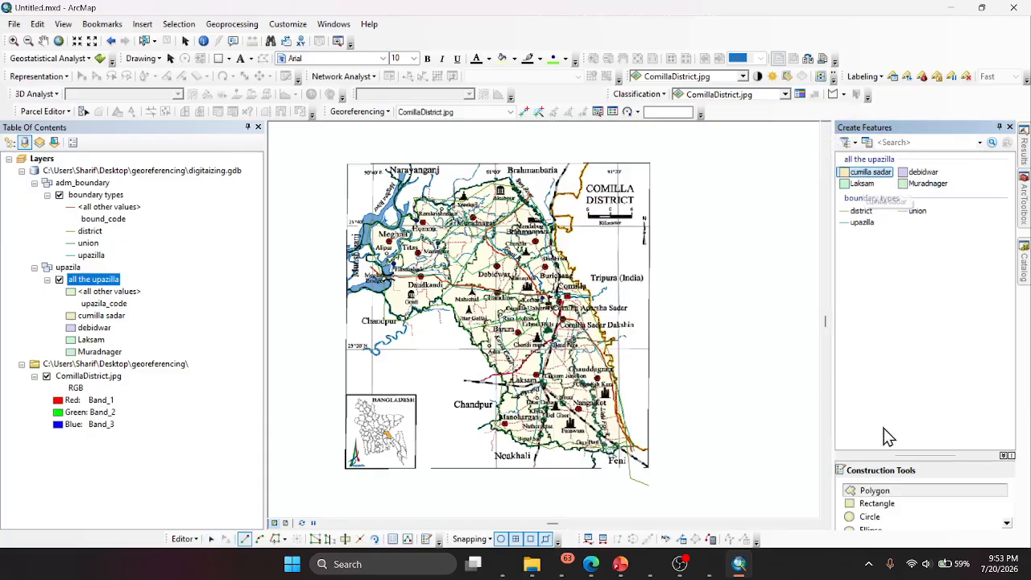
pyautogui.click(874, 491)
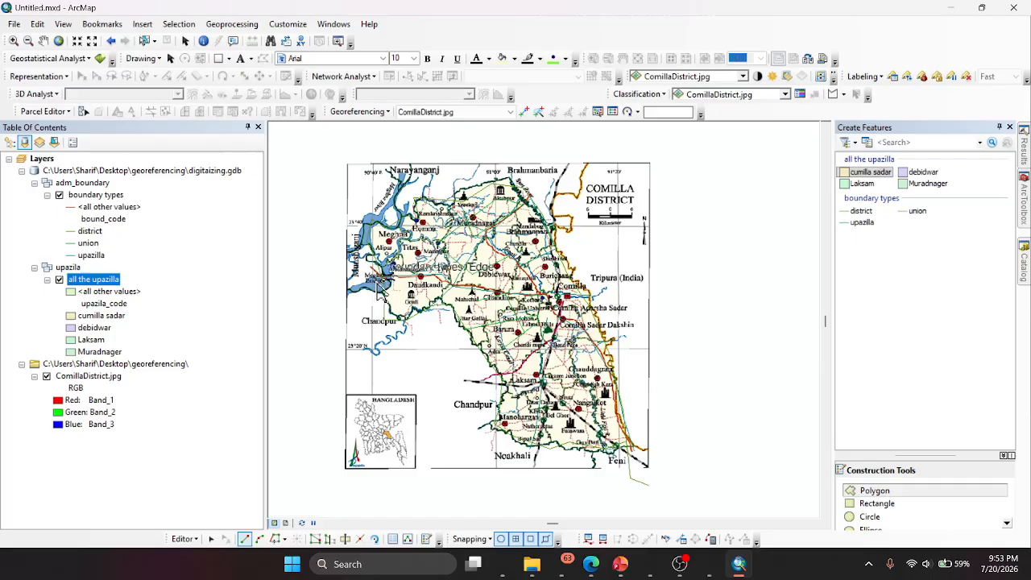
pyautogui.click(441, 202)
pyautogui.click(509, 175)
pyautogui.click(526, 202)
pyautogui.click(479, 240)
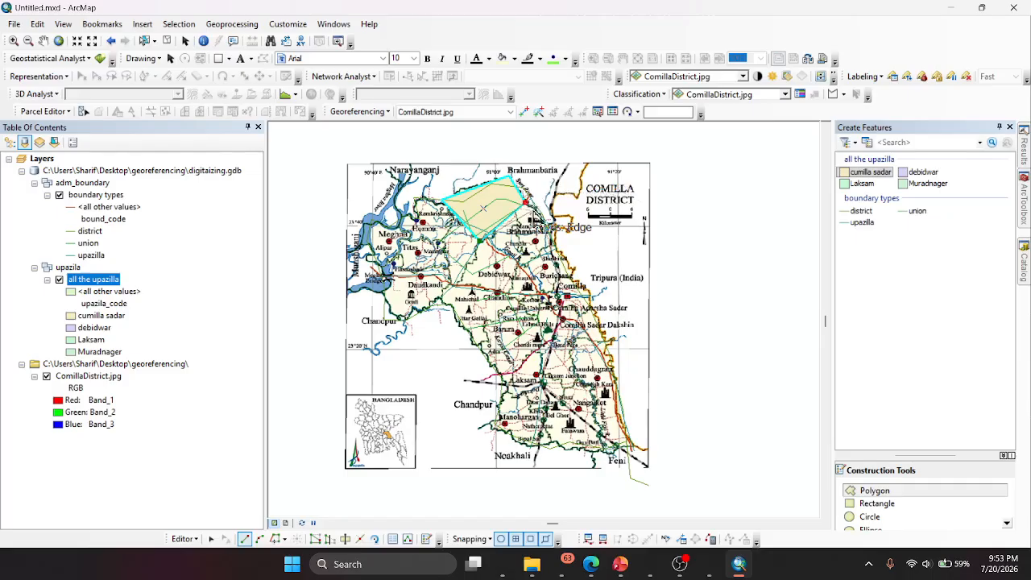
pyautogui.doubleClick(504, 257)
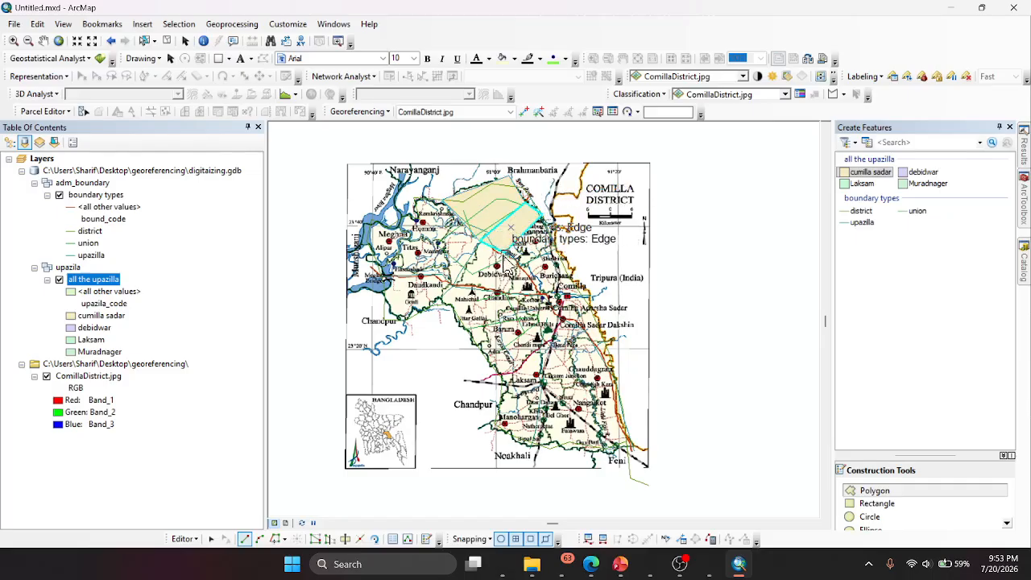
# - Digitize a debidwar polygon around Debidwar, adjoining the southern side of the cumilla sadar polygons
pyautogui.click(922, 172)
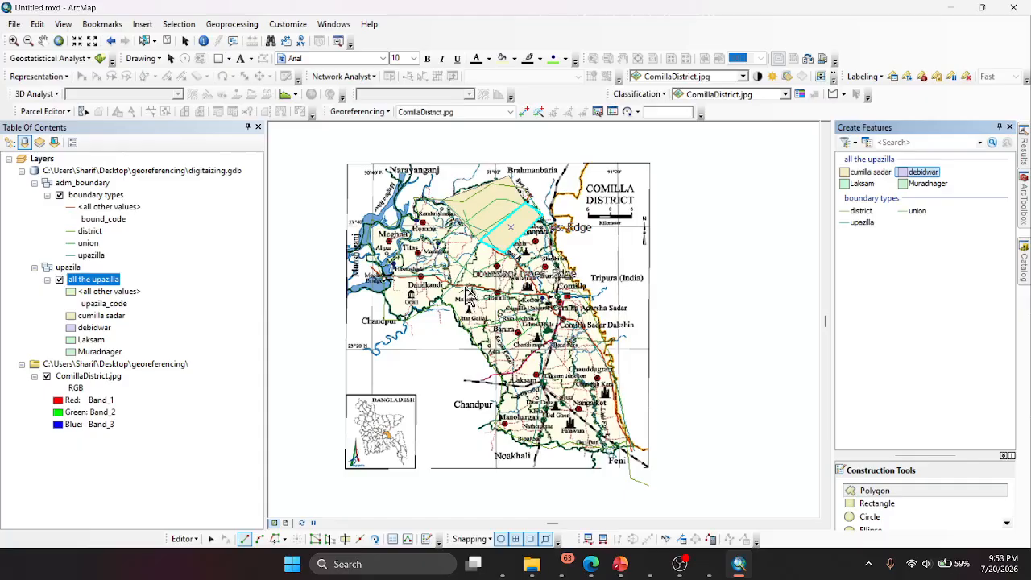
pyautogui.click(479, 241)
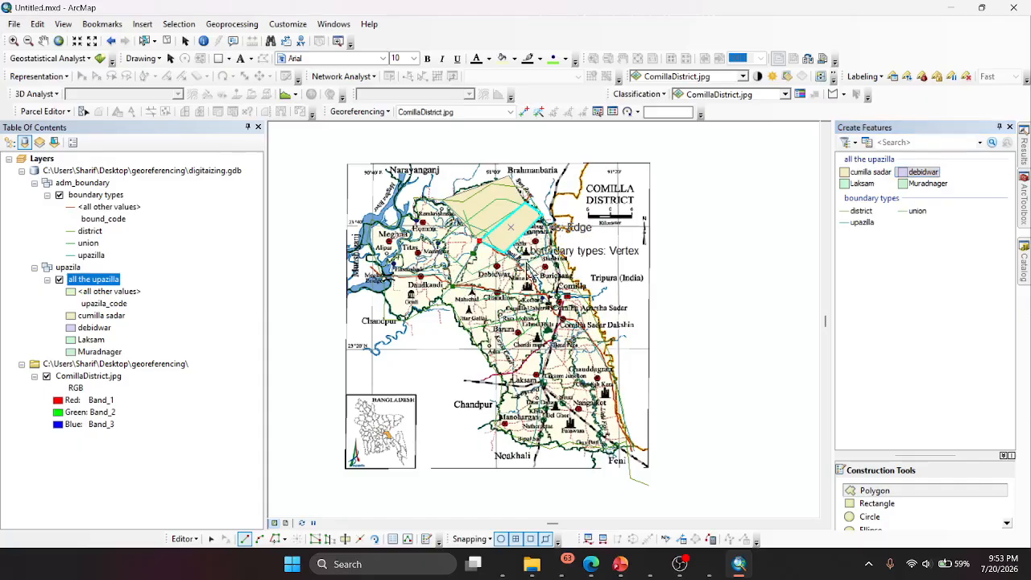
pyautogui.click(508, 255)
pyautogui.click(542, 296)
pyautogui.doubleClick(496, 292)
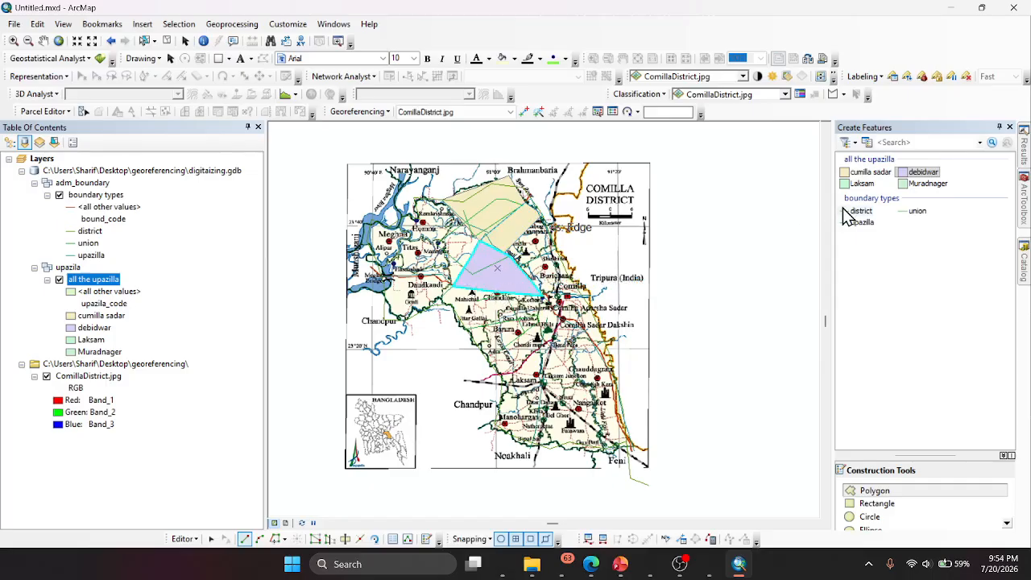
# - Digitize a Laksam polygon around Daudkandi and a smaller Laksam polygon adjoining its western side
pyautogui.click(860, 183)
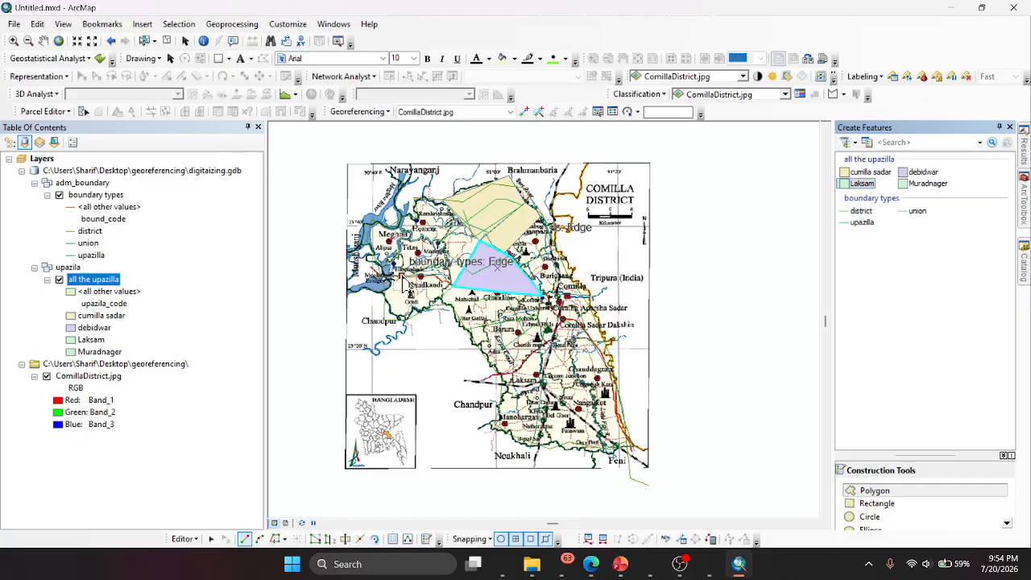
pyautogui.doubleClick(397, 296)
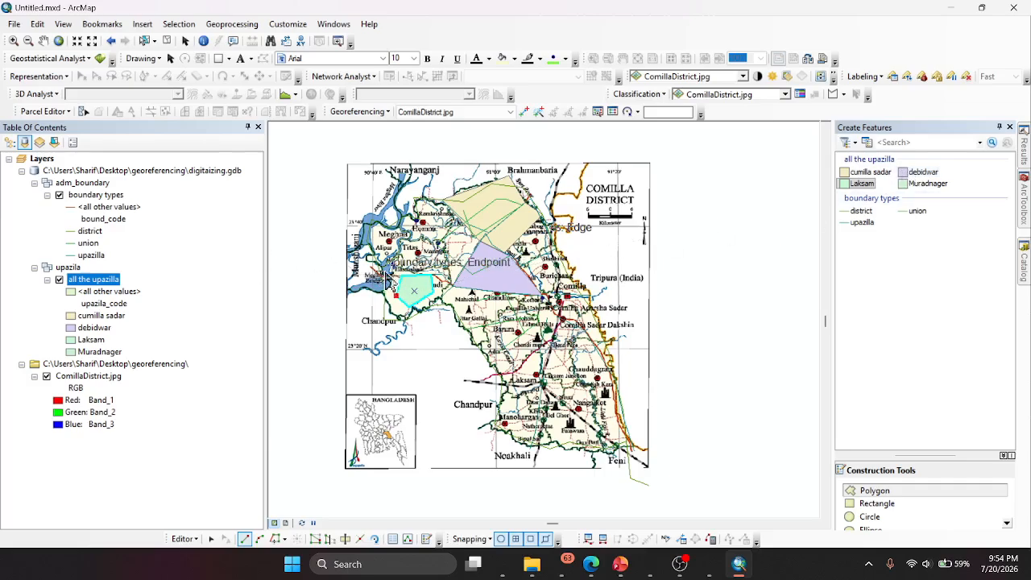
pyautogui.doubleClick(386, 296)
# - Digitize a Muradnager polygon between Barura and Comilla Sadar Dakshin on the district map
pyautogui.click(926, 183)
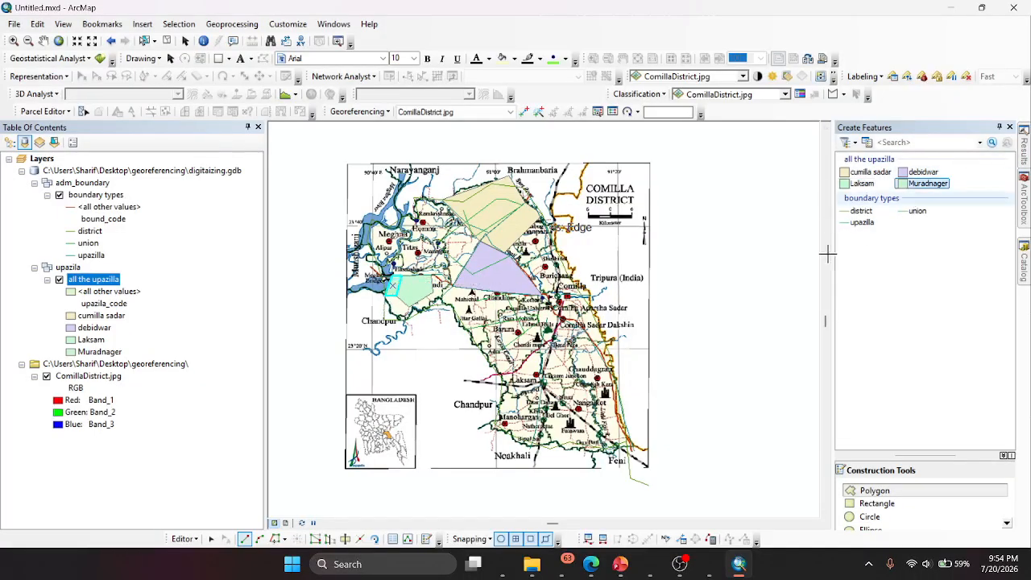
pyautogui.click(582, 343)
pyautogui.click(550, 370)
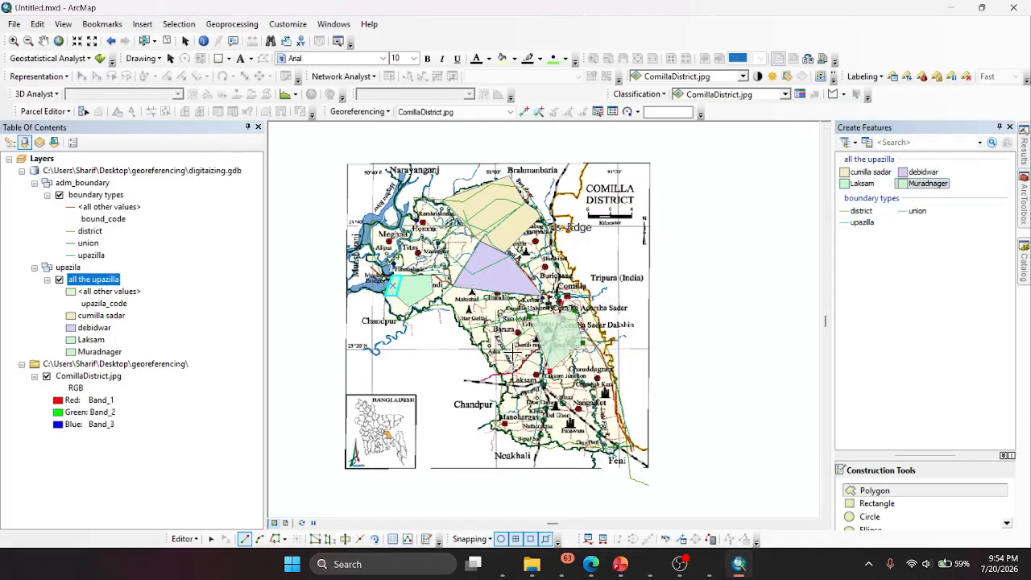
pyautogui.doubleClick(512, 343)
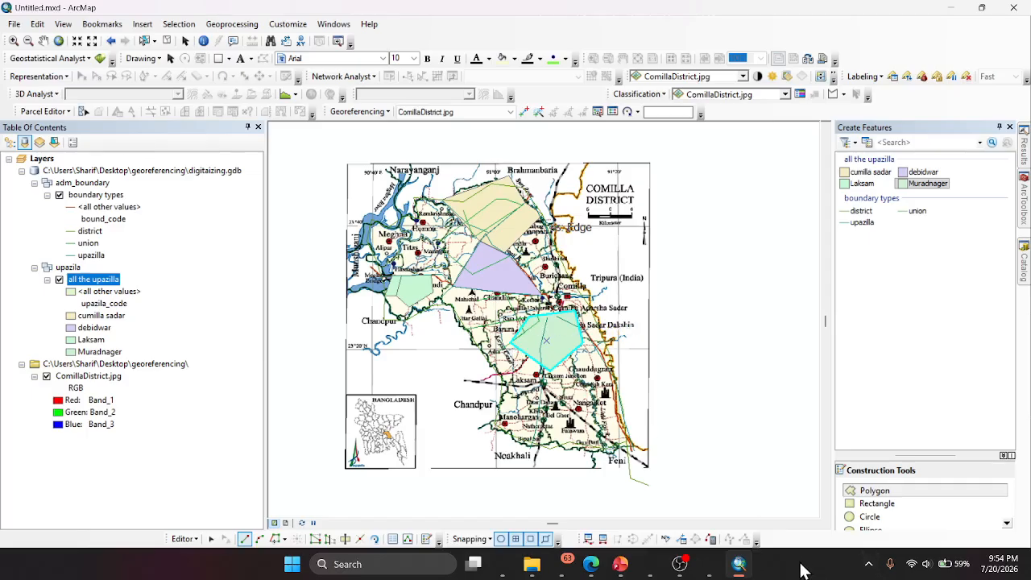
# - Delete the extra cumilla sadar polygon with OBJECTID 2 and the extra Laksam polygon with OBJECTID 5 through the all the upazilla attribute table
pyautogui.rightClick(78, 282)
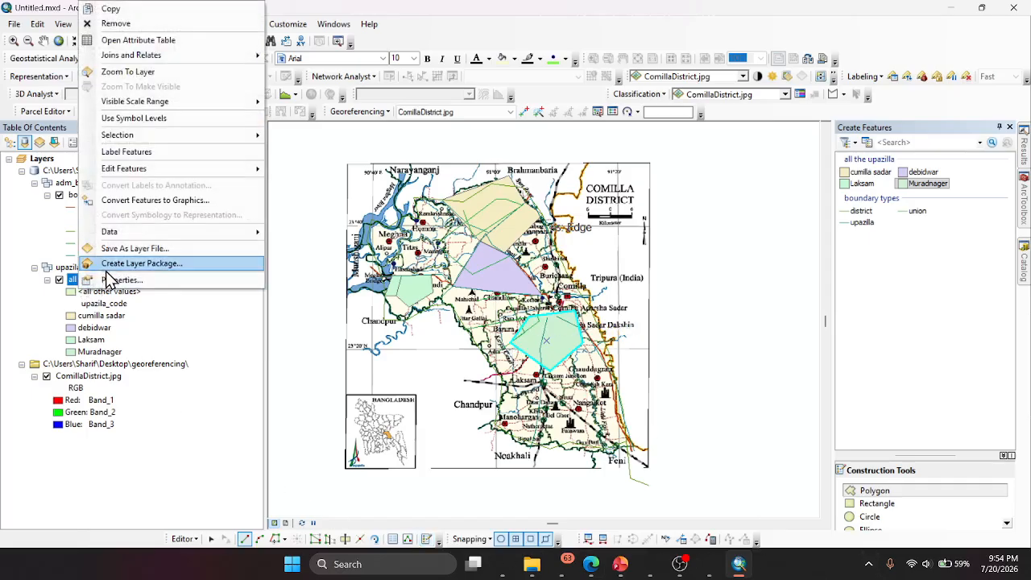
pyautogui.click(152, 40)
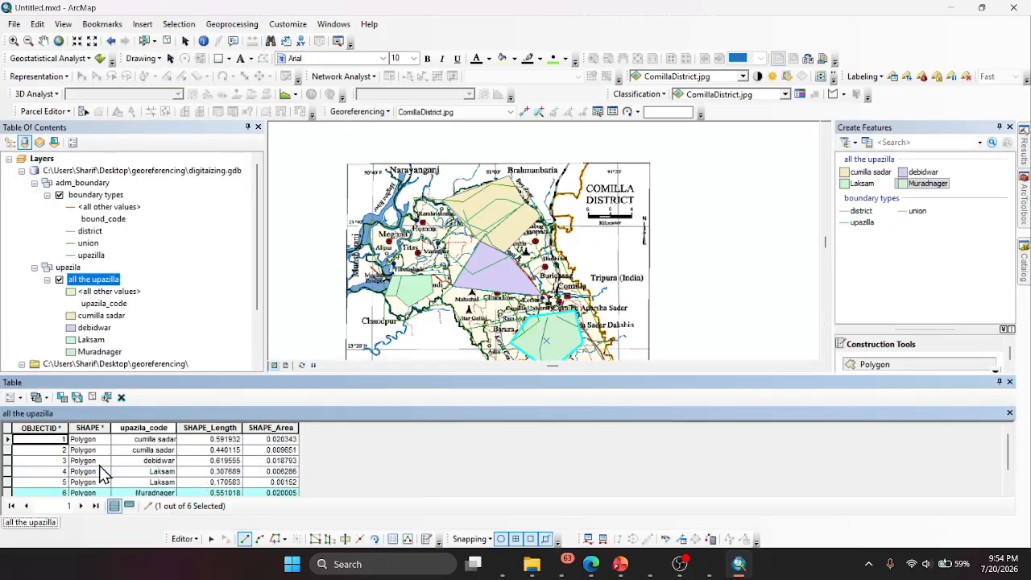
pyautogui.click(9, 451)
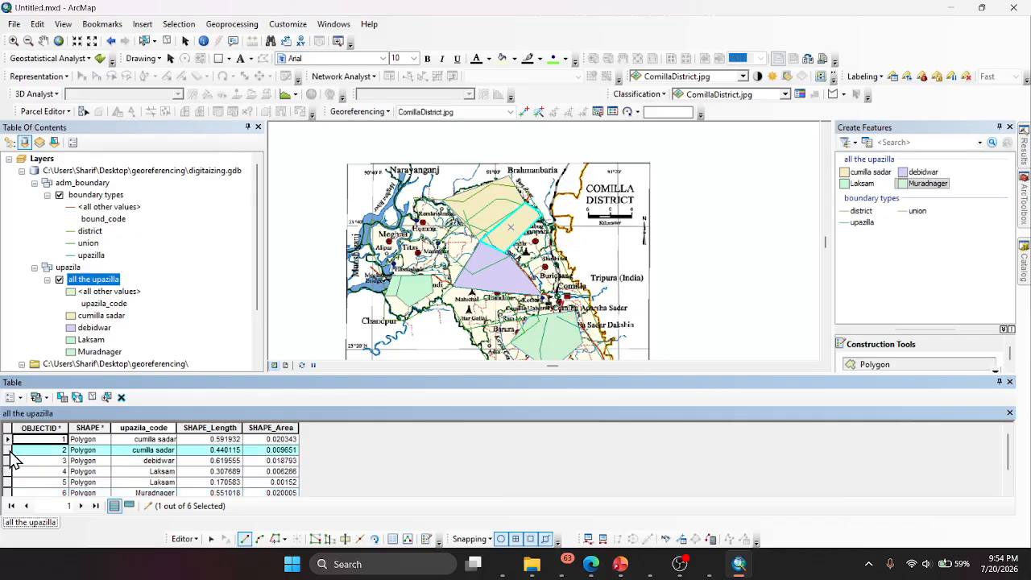
pyautogui.press('Delete')
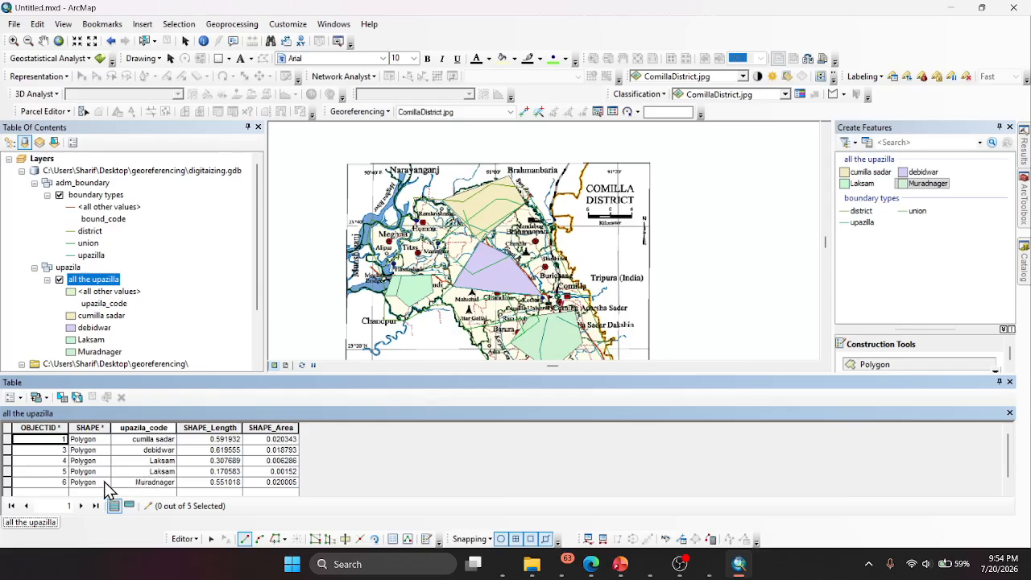
pyautogui.click(7, 472)
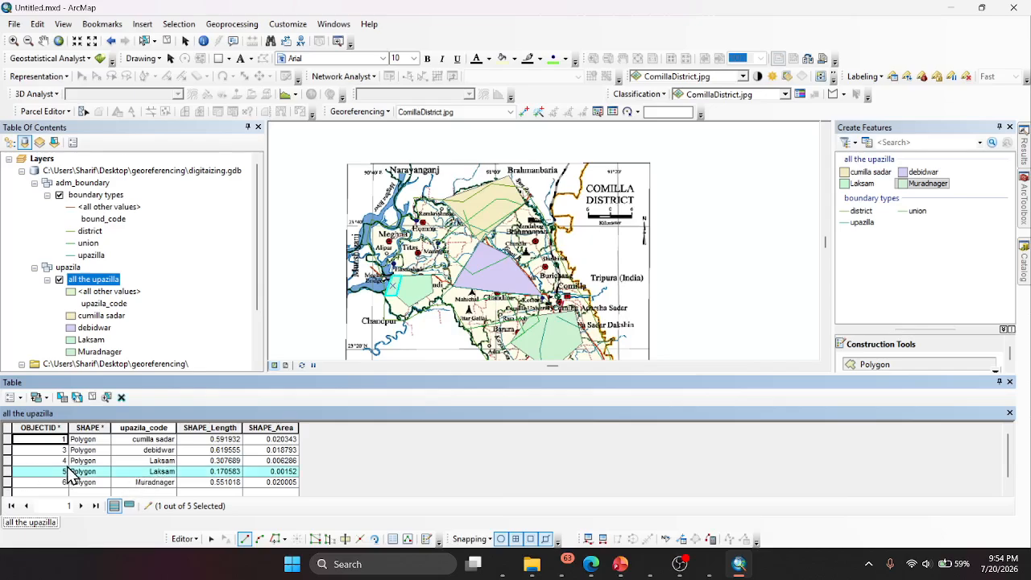
pyautogui.press('Delete')
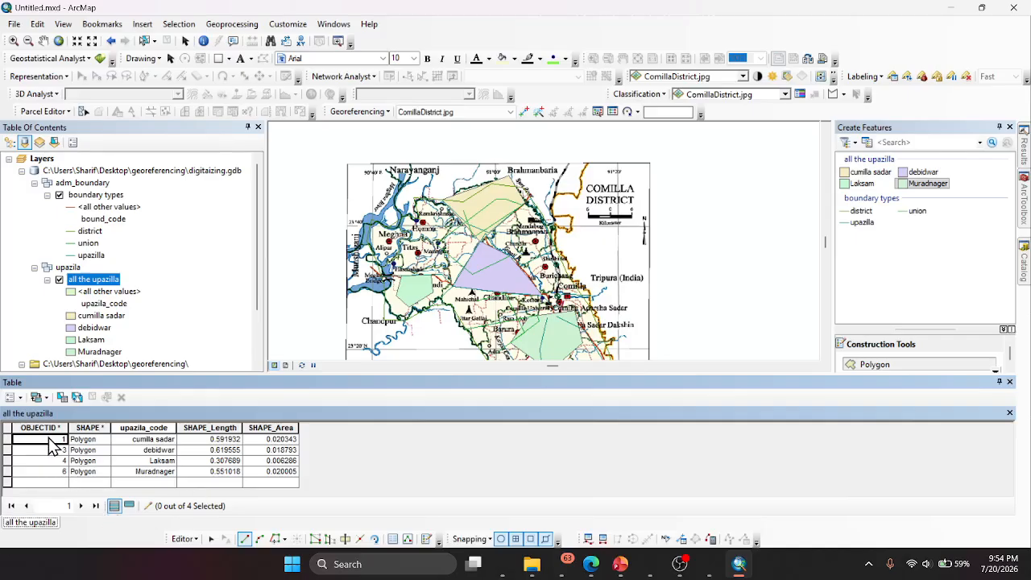
# - Sort the all the upazilla attribute table by OBJECTID in ascending order
pyautogui.click(59, 451)
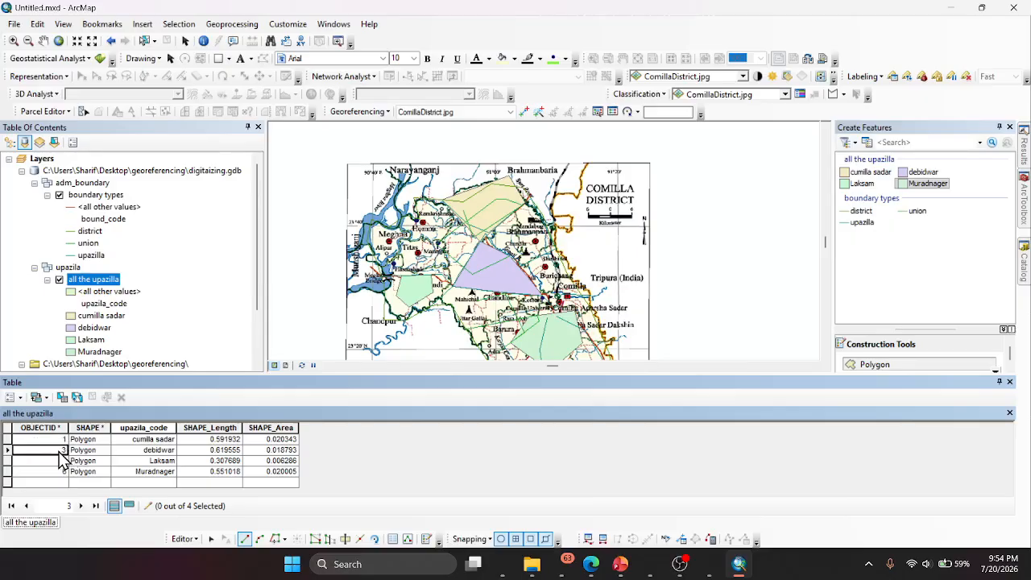
pyautogui.click(47, 428)
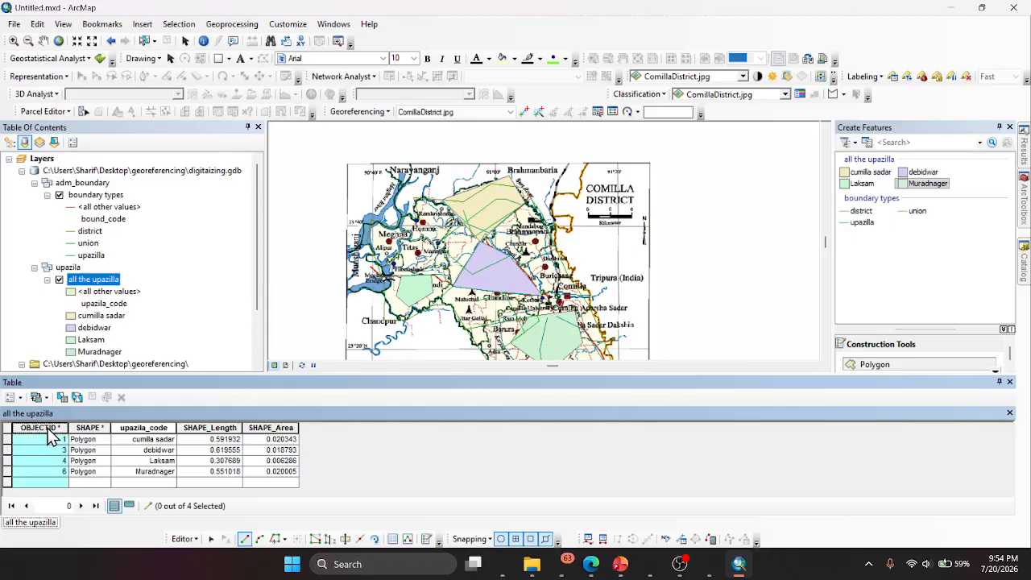
pyautogui.rightClick(48, 432)
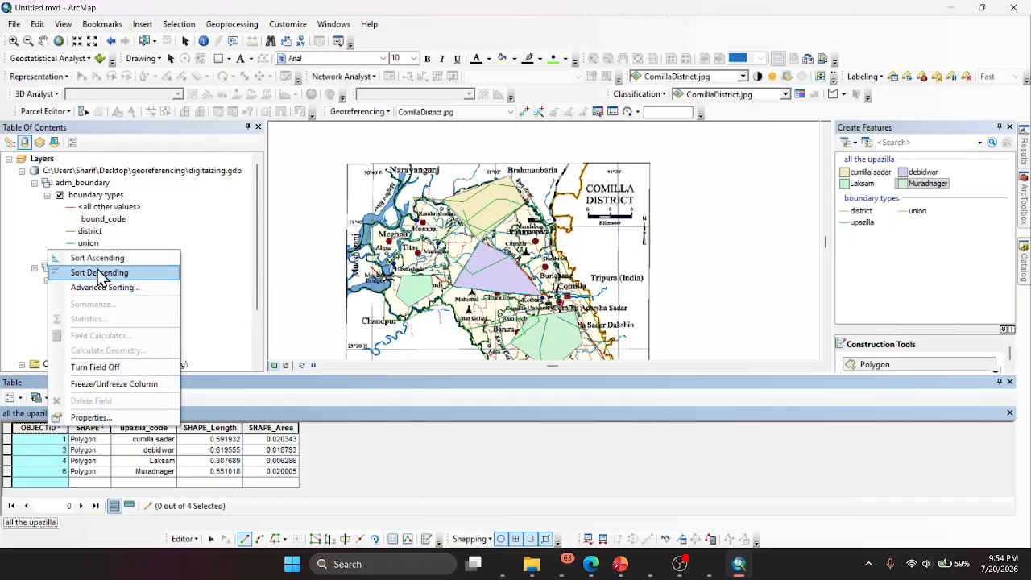
pyautogui.click(98, 262)
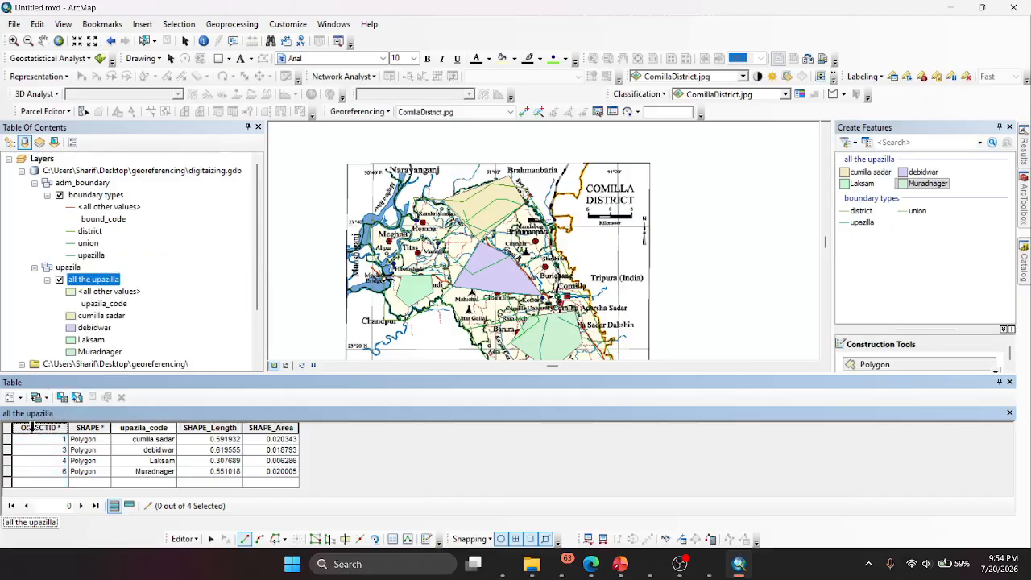
pyautogui.rightClick(34, 433)
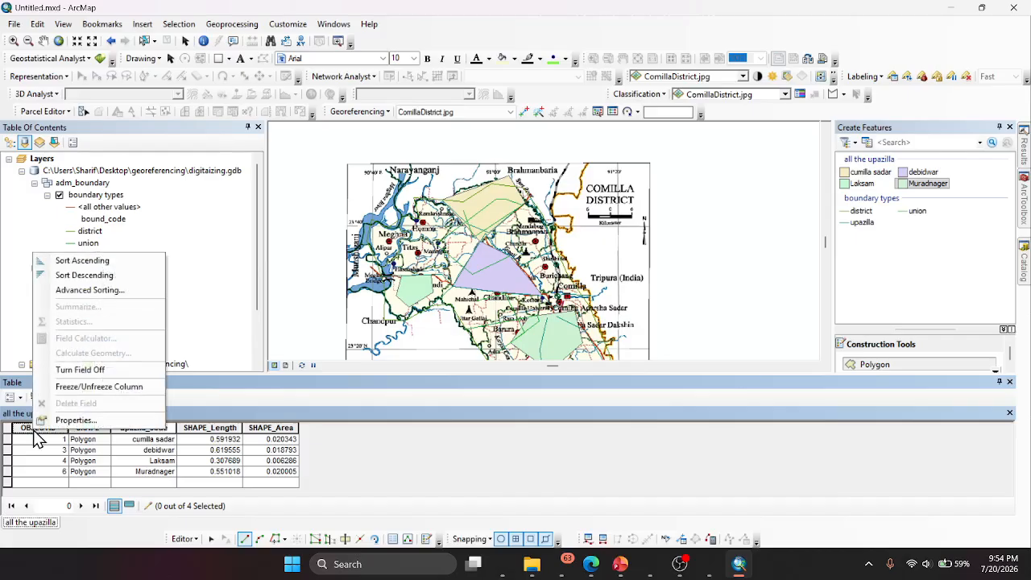
pyautogui.click(92, 292)
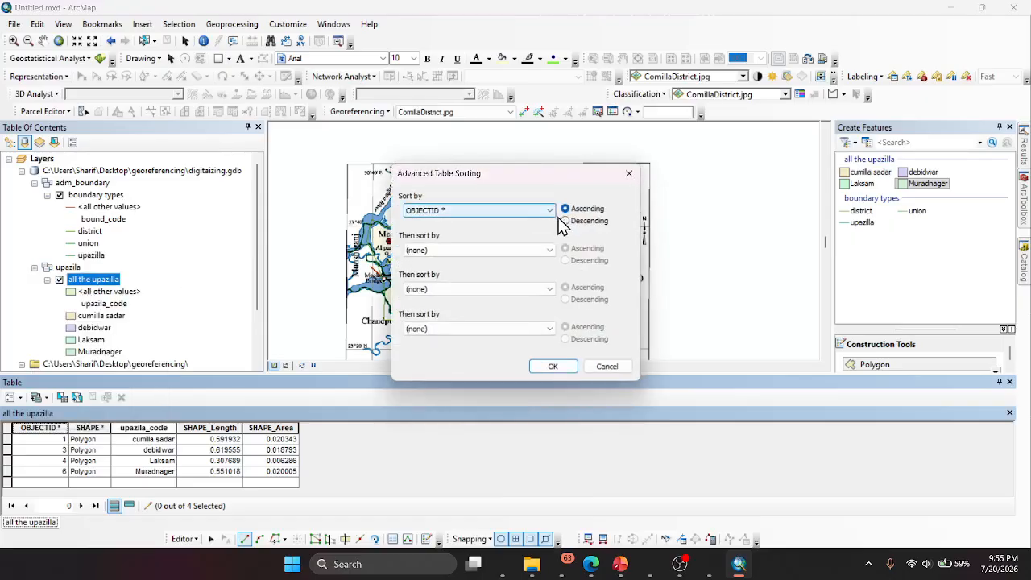
pyautogui.click(506, 252)
pyautogui.click(509, 262)
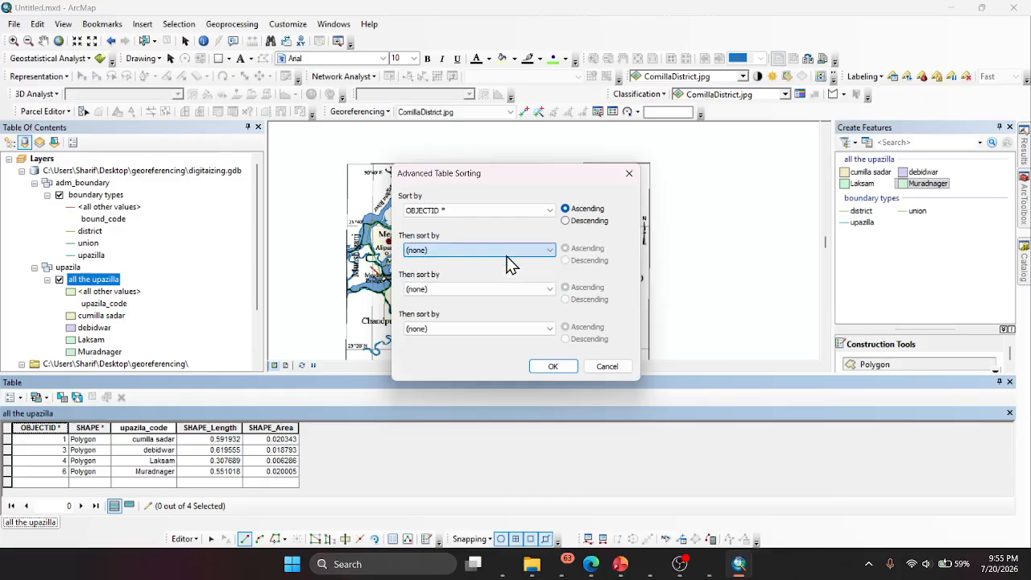
pyautogui.click(629, 173)
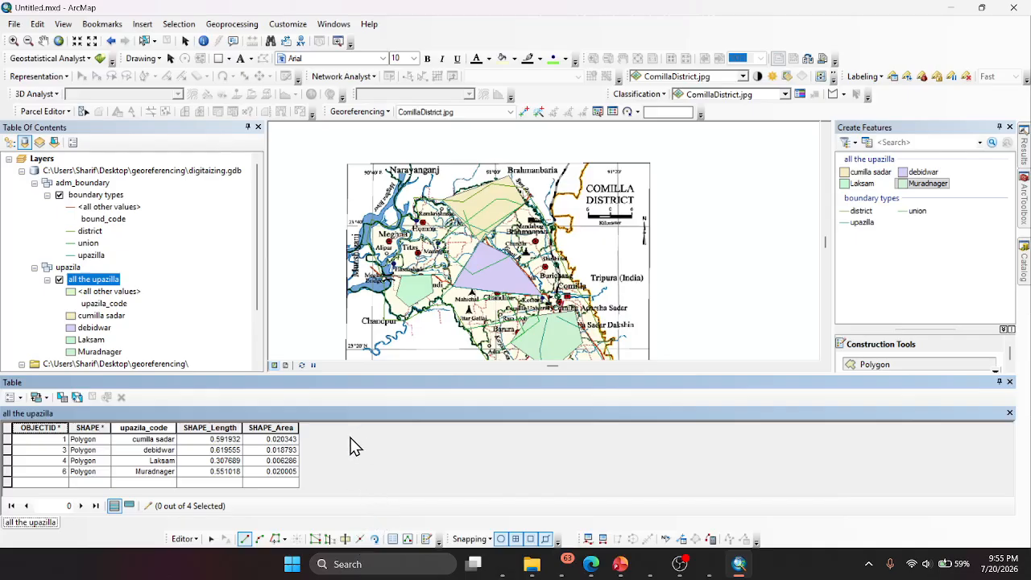
# - Save the map document
pyautogui.click(10, 24)
pyautogui.moveTo(62, 24)
pyautogui.moveTo(81, 89)
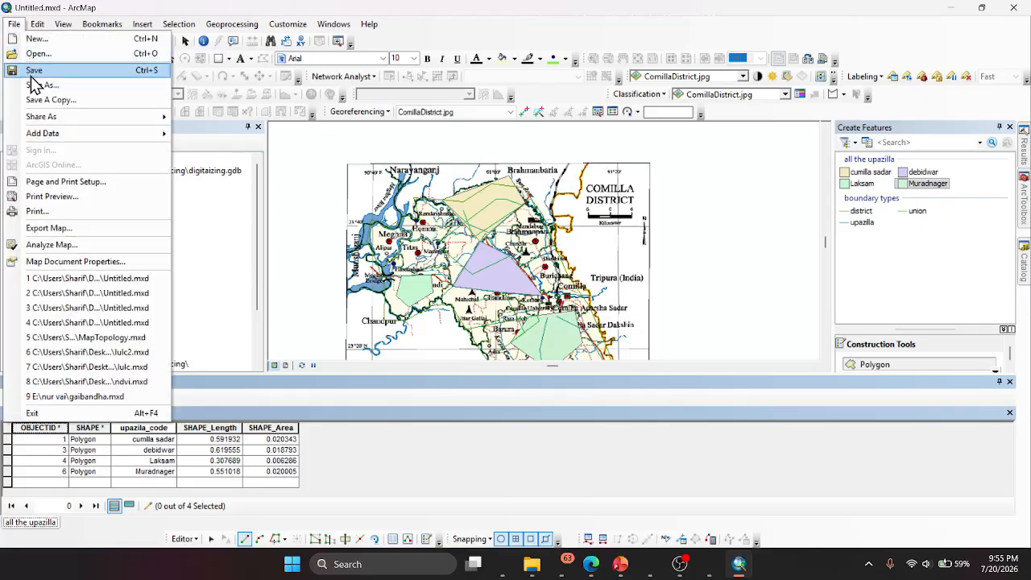
pyautogui.click(32, 72)
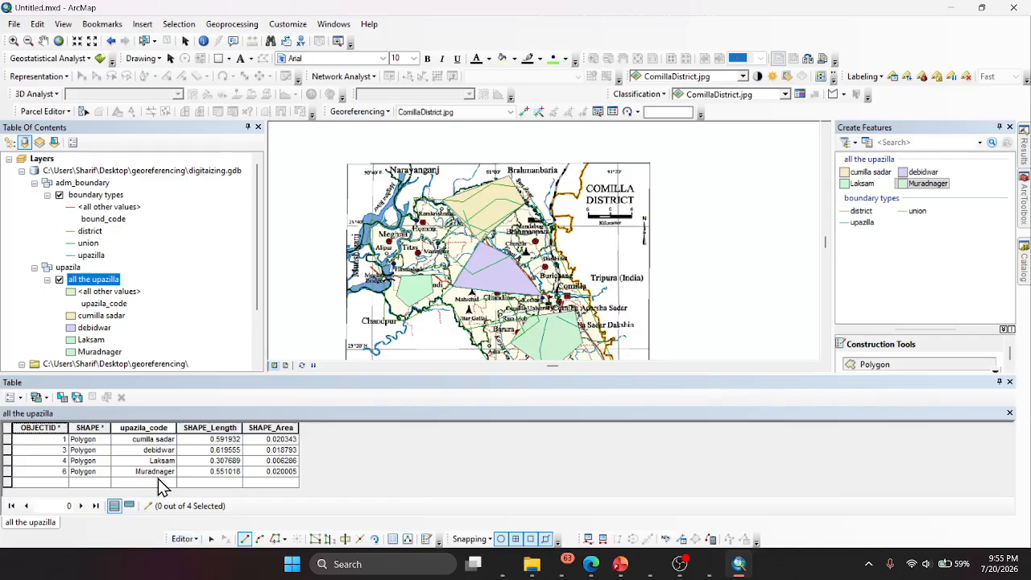
pyautogui.click(680, 563)
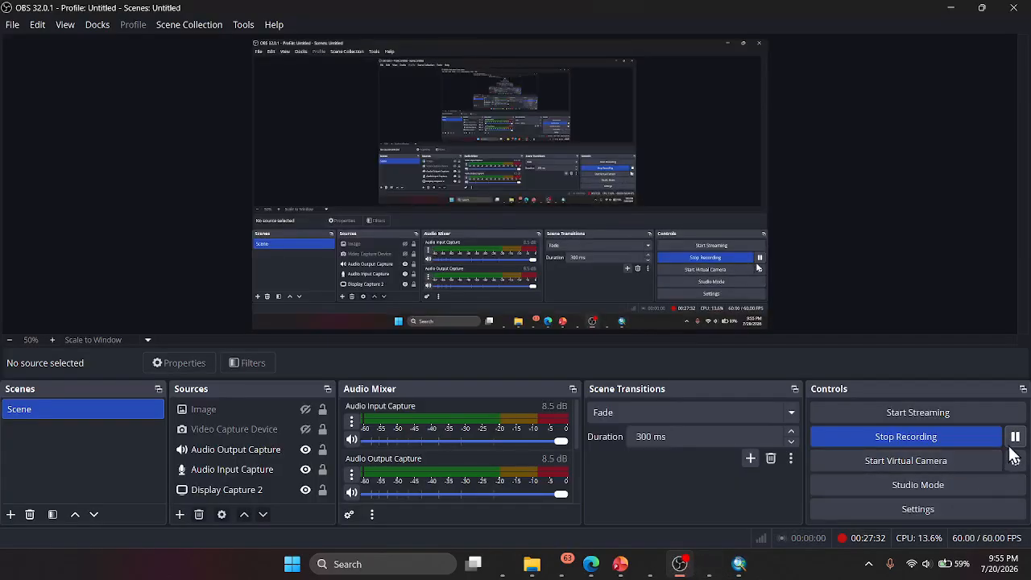
pyautogui.click(739, 564)
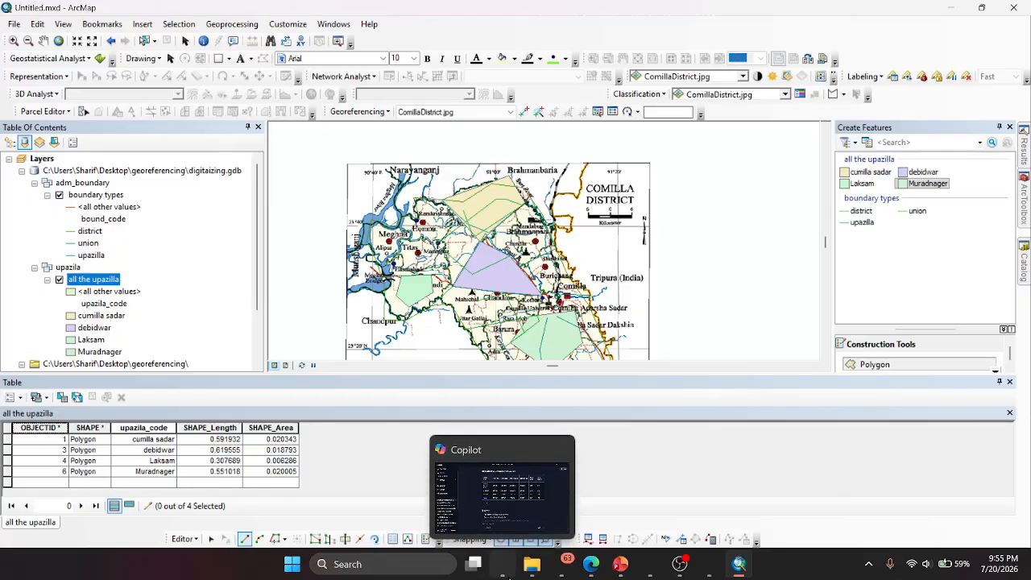
# - Download the Cumilla District sample table of four upazilas from the Copilot chat and open upazila-name-pop-total-4.csv in Excel
pyautogui.moveTo(592, 570)
pyautogui.click(500, 574)
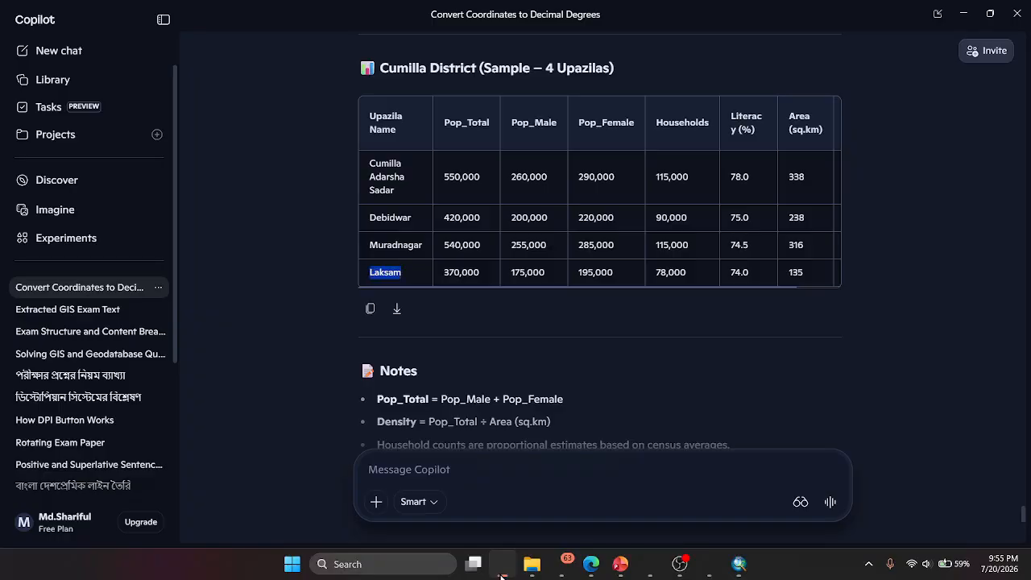
pyautogui.click(398, 311)
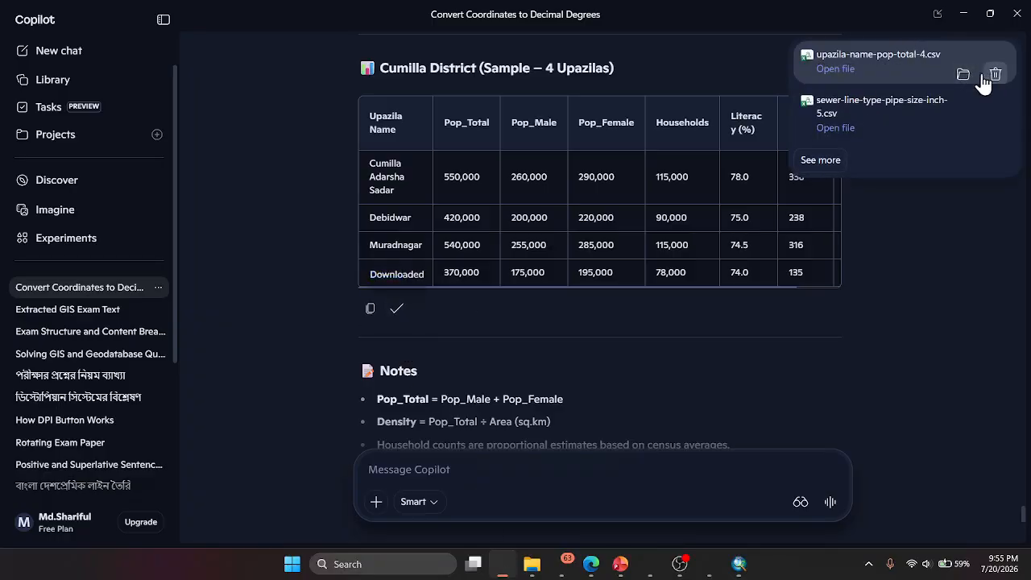
pyautogui.click(964, 74)
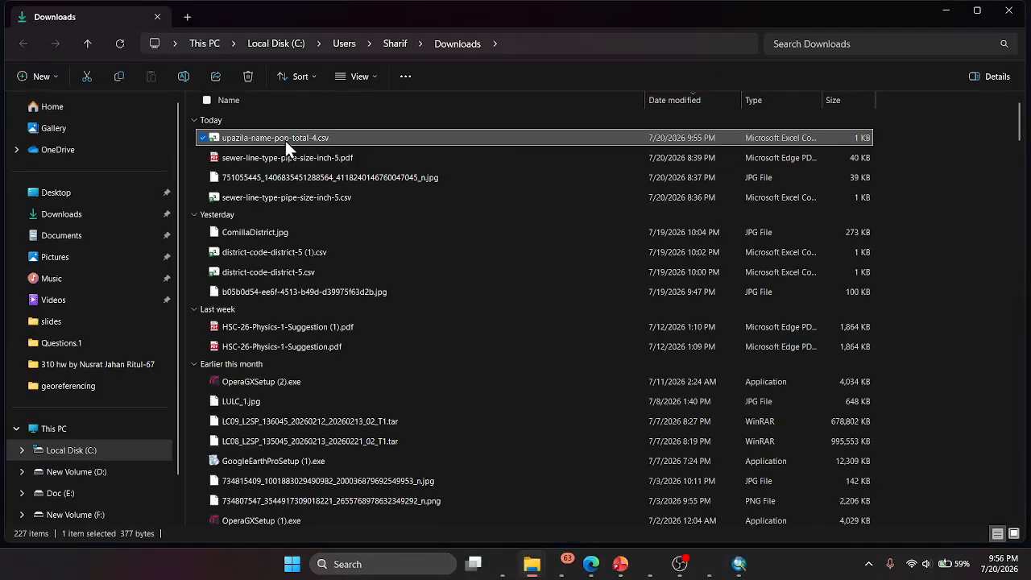
pyautogui.doubleClick(285, 141)
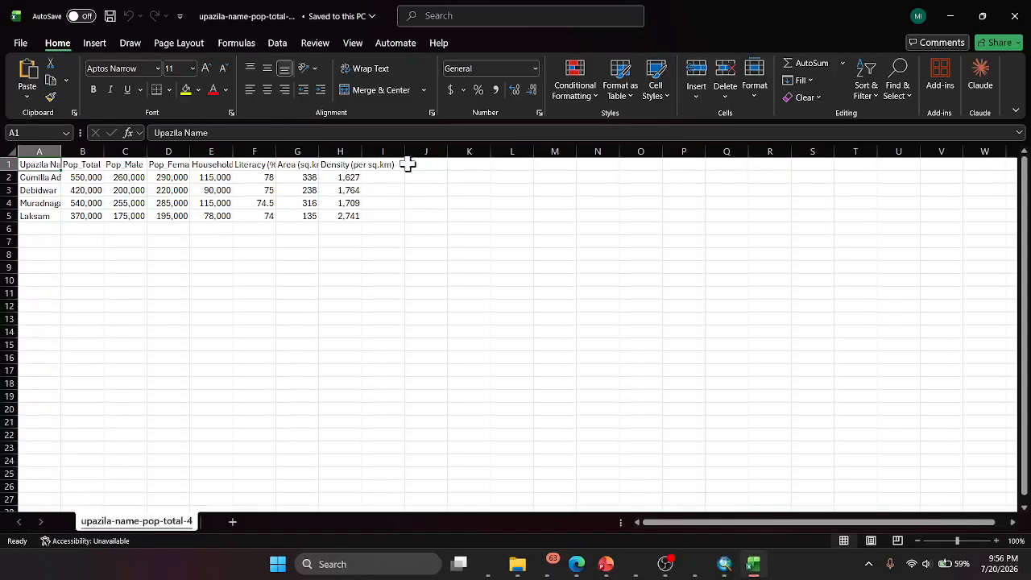
# - AutoFit the column widths of the whole upazila table so every header and name fits
pyautogui.click(77, 190)
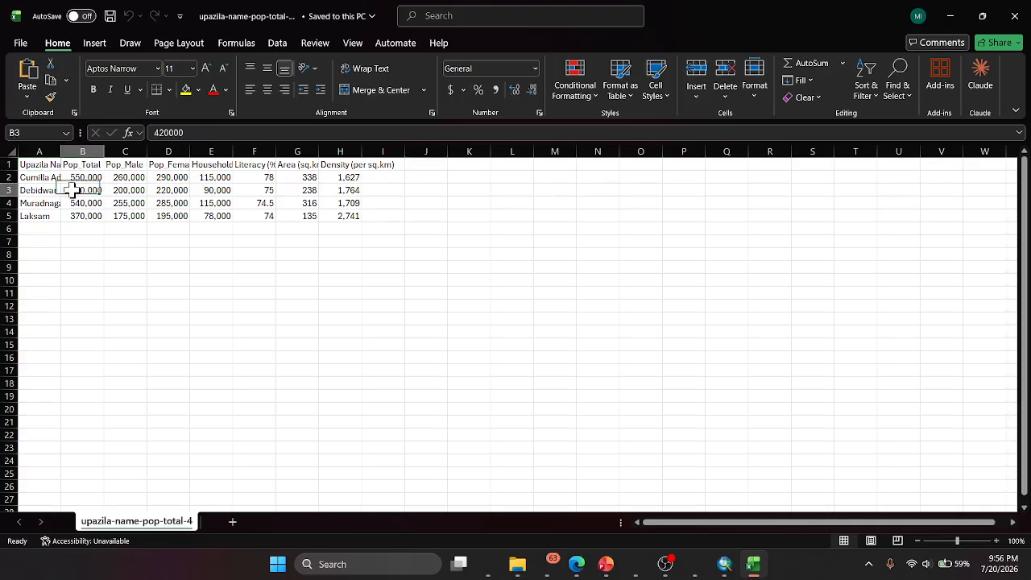
pyautogui.hotkey('ctrl', 'a')
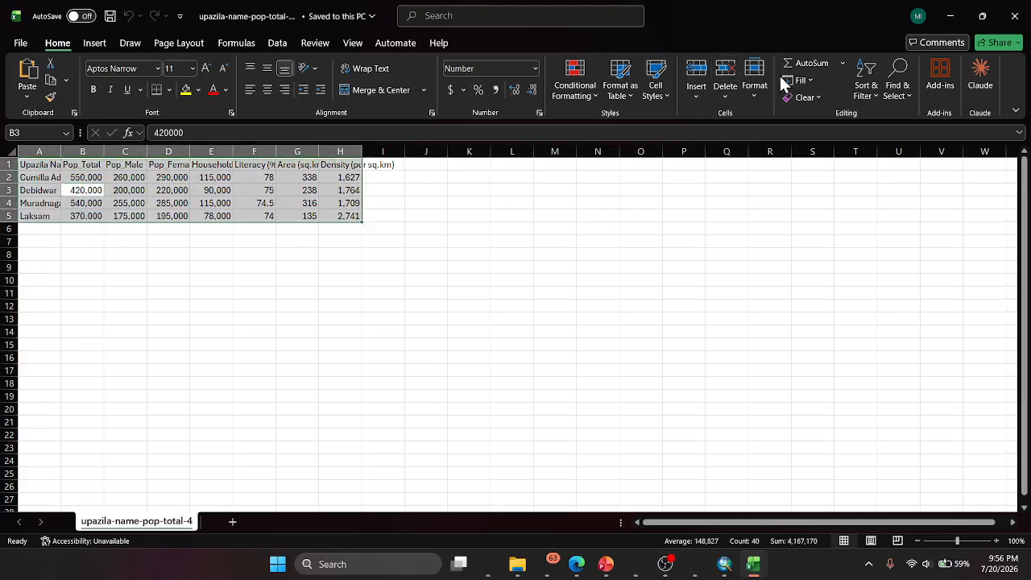
pyautogui.click(765, 99)
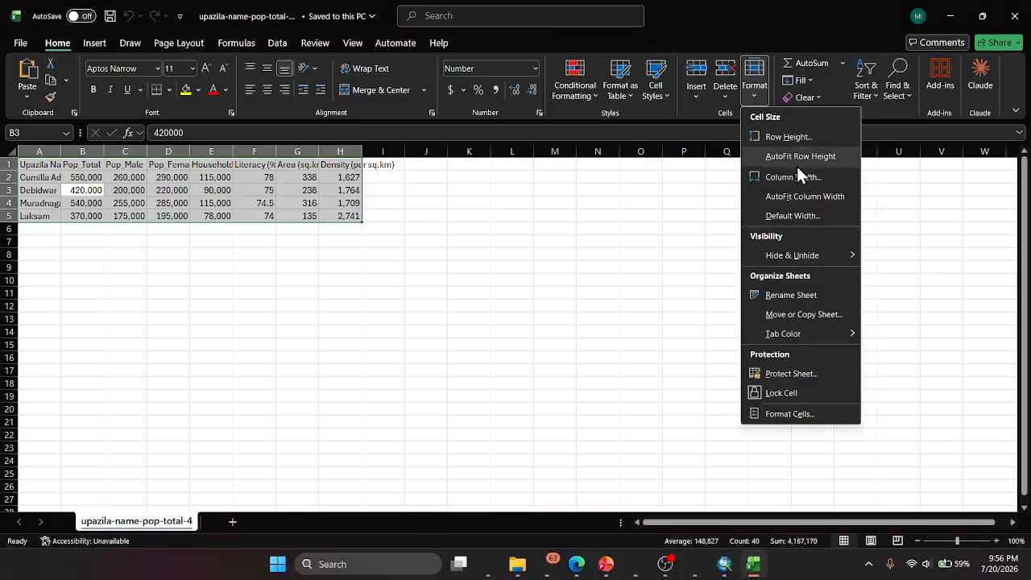
pyautogui.click(754, 77)
pyautogui.click(754, 77)
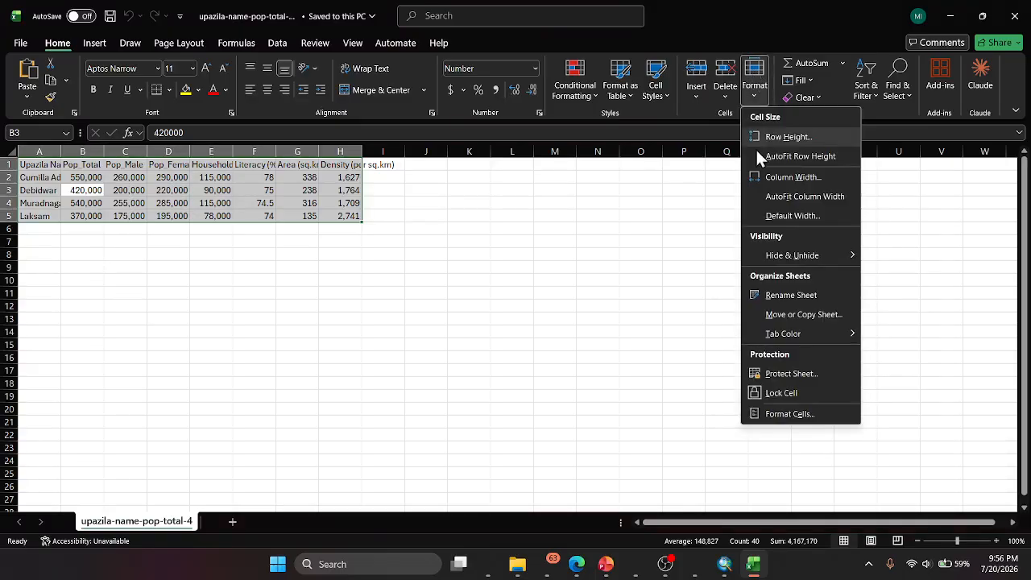
pyautogui.click(756, 78)
pyautogui.click(756, 77)
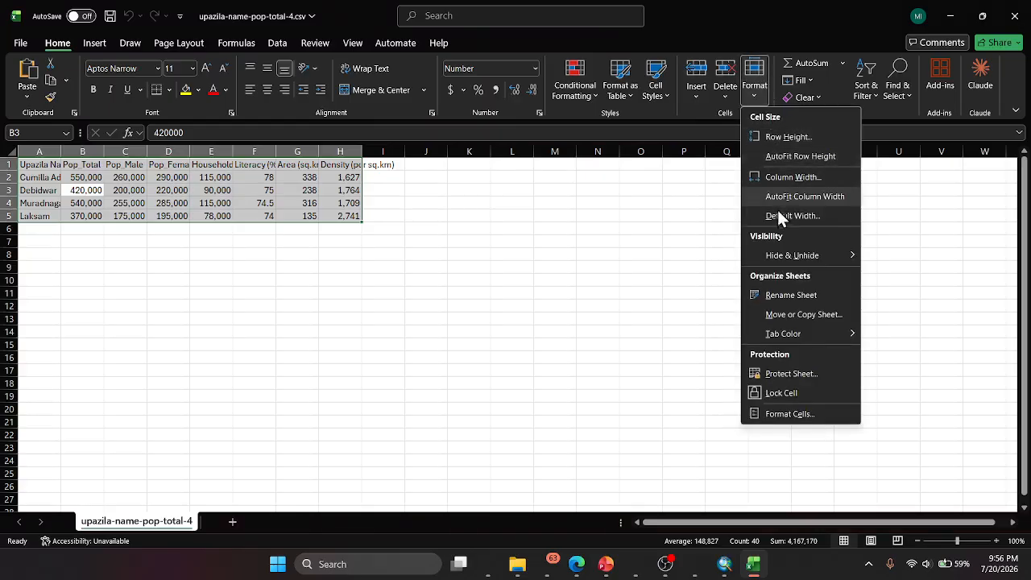
pyautogui.click(786, 194)
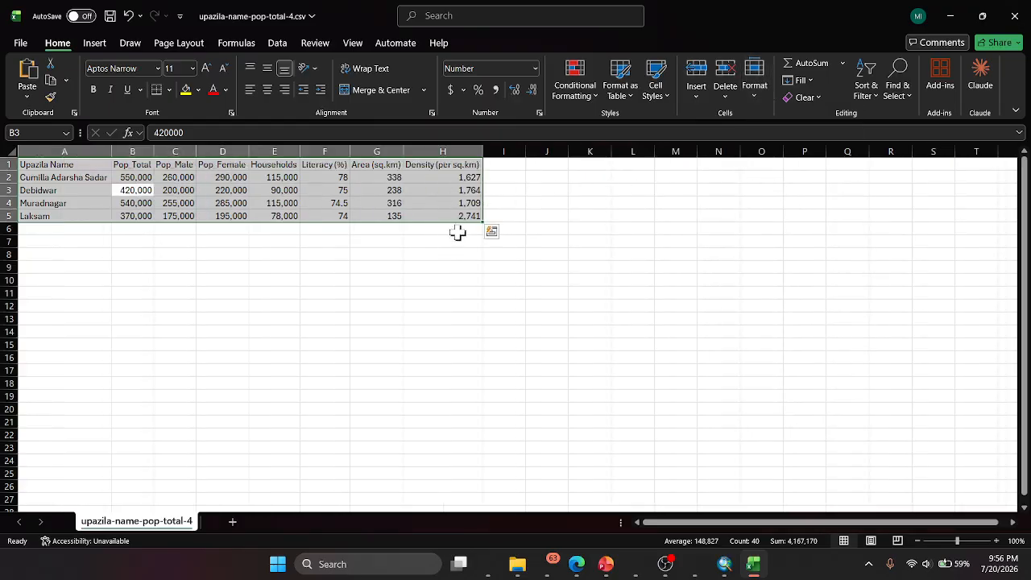
# - Add an ObjectID column header in cell I1, matching the key field of the all the upazilla attribute table in ArcMap
pyautogui.click(505, 168)
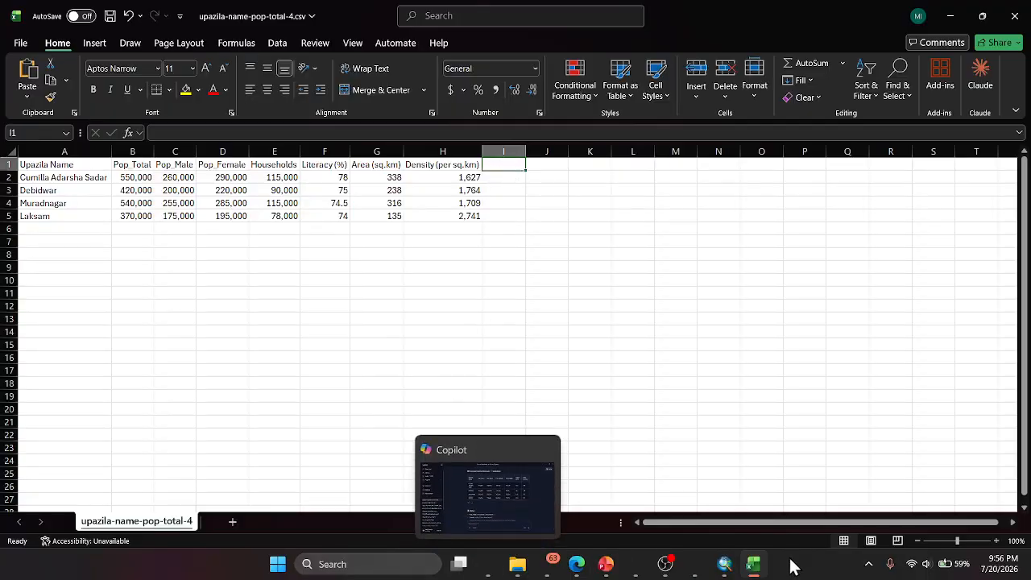
pyautogui.click(745, 570)
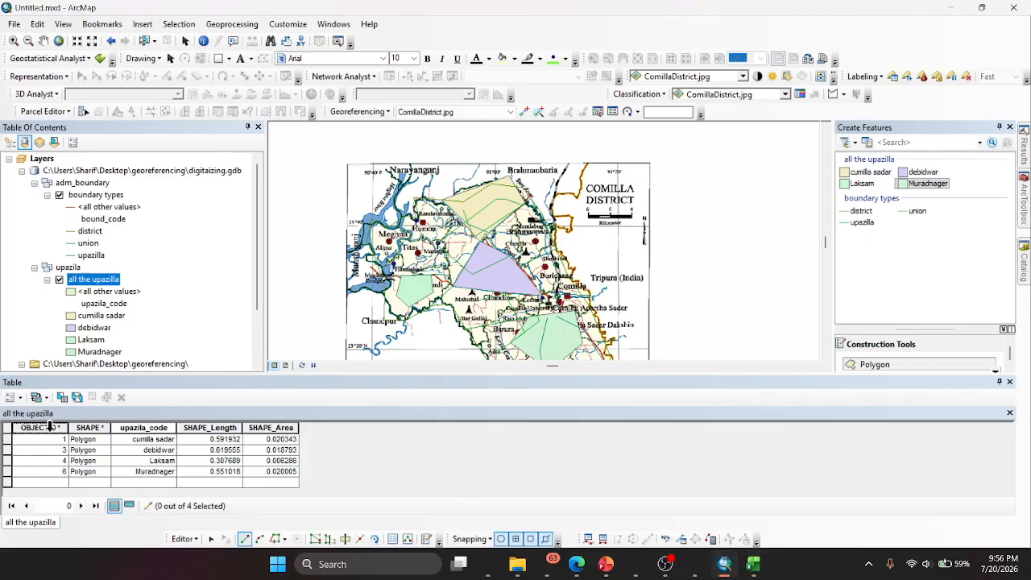
pyautogui.click(751, 565)
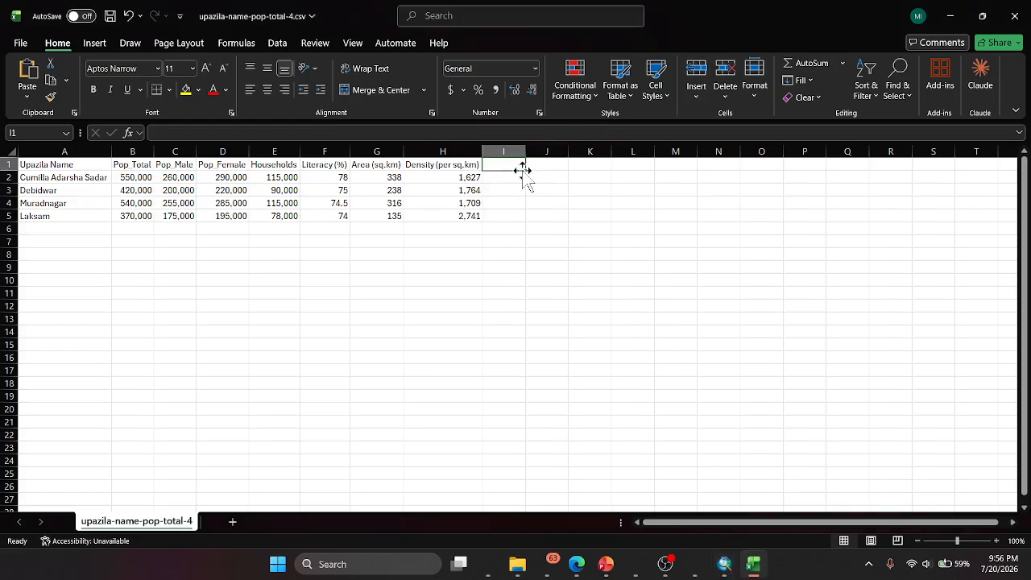
pyautogui.click(733, 564)
pyautogui.click(734, 567)
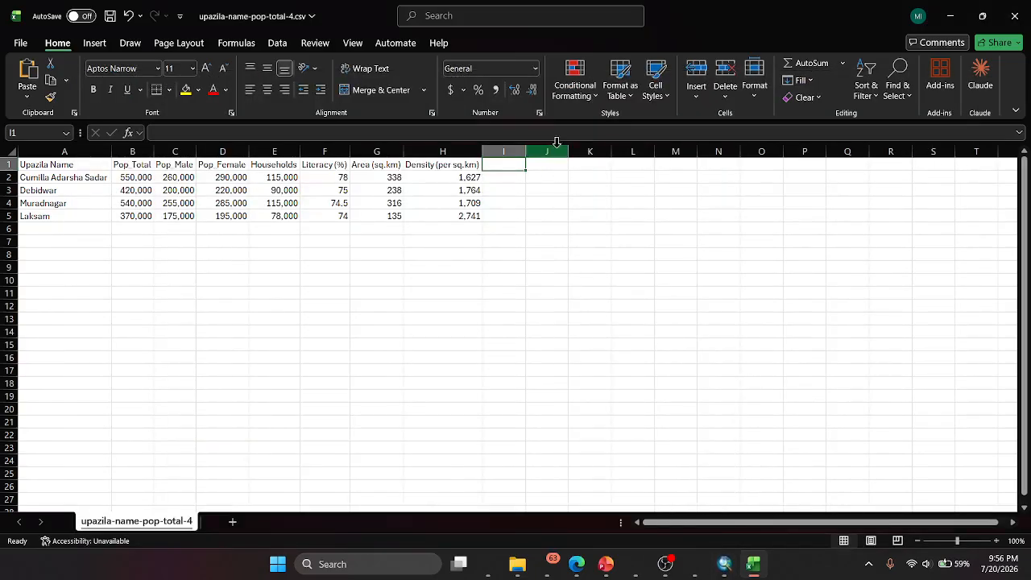
pyautogui.write('ObjectID')
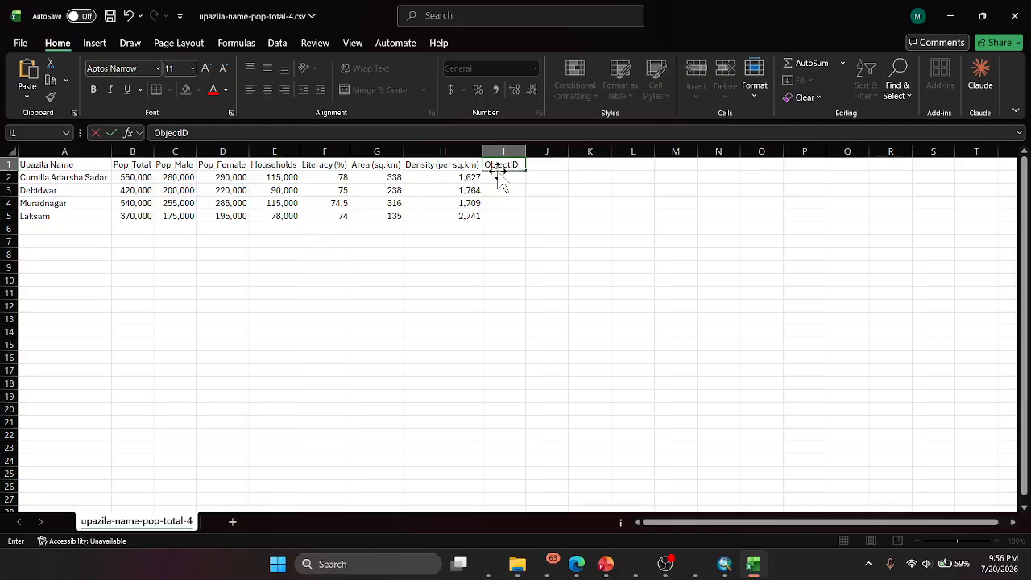
pyautogui.click(726, 575)
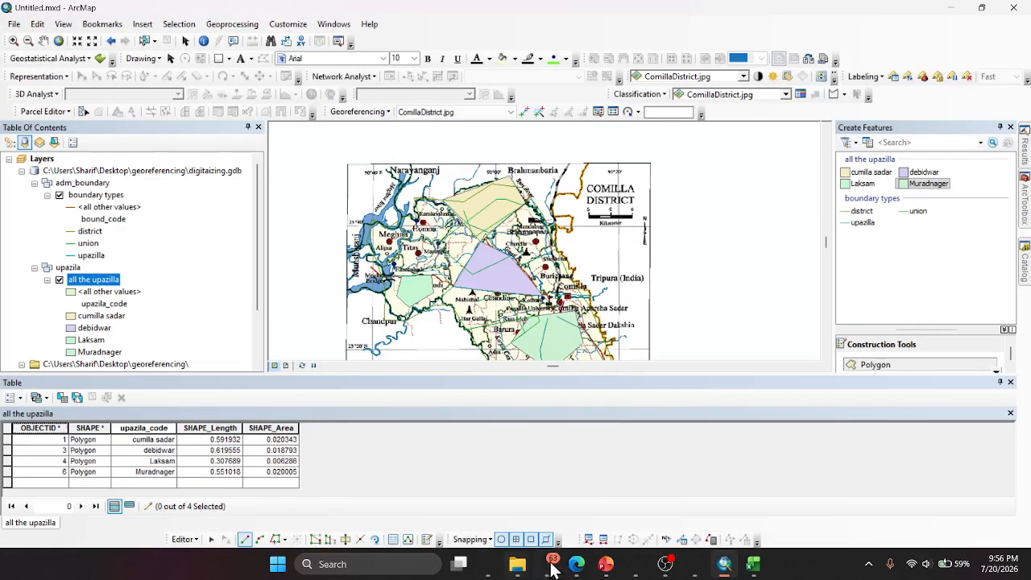
pyautogui.click(724, 563)
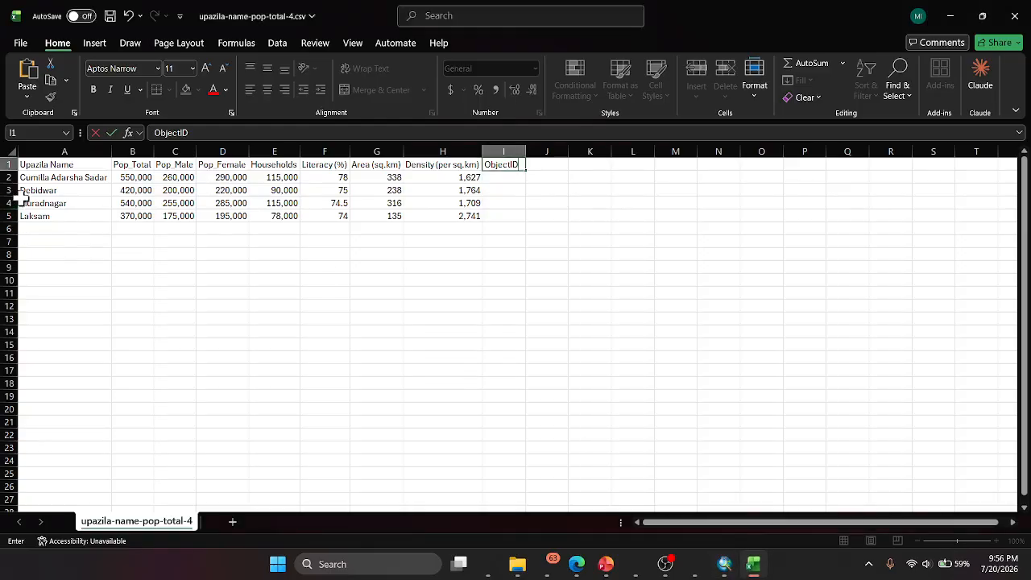
pyautogui.press('Return')
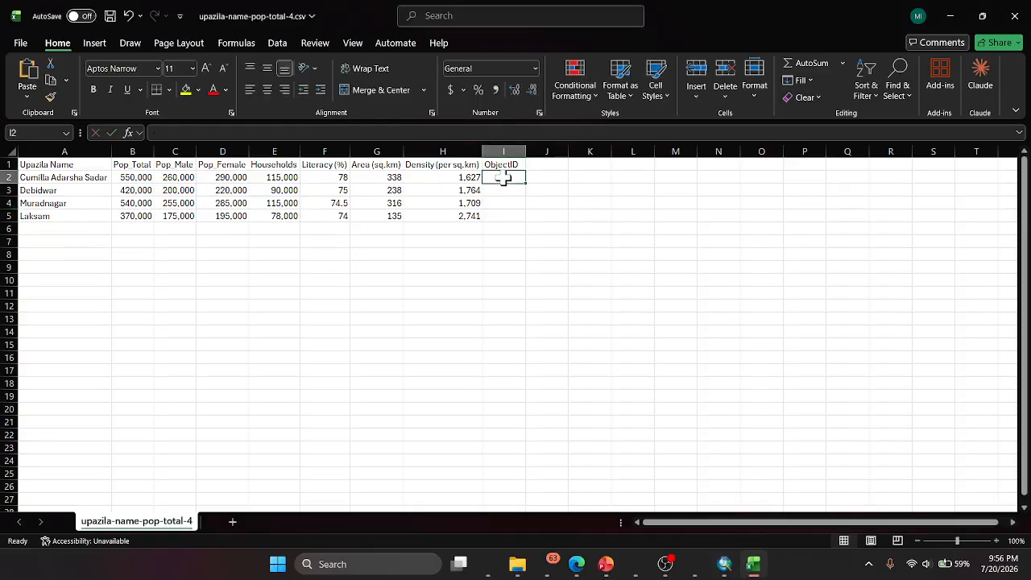
# - Fill in the ObjectID values from the ArcMap table: 1 for Cumilla Adarsha Sadar, 3 for Debidwar, 6 for Muradnagar and 4 for Laksam
pyautogui.write('1')
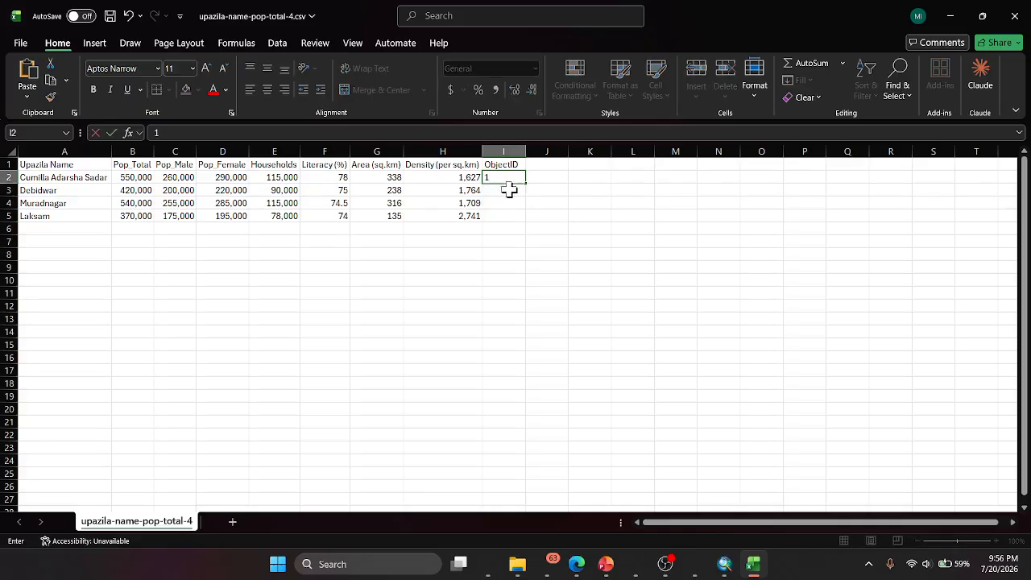
pyautogui.press('Return')
pyautogui.write('3')
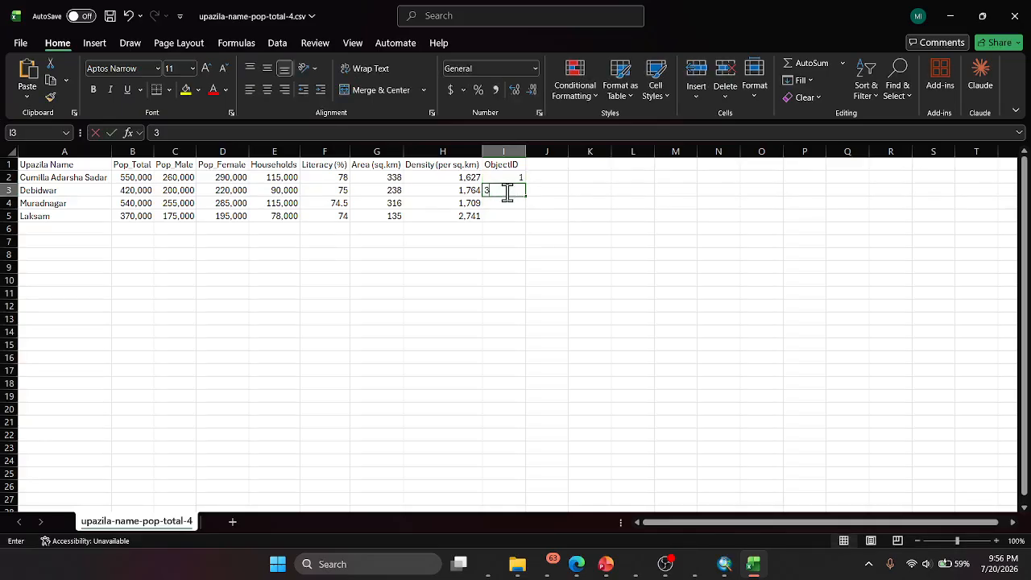
pyautogui.click(724, 564)
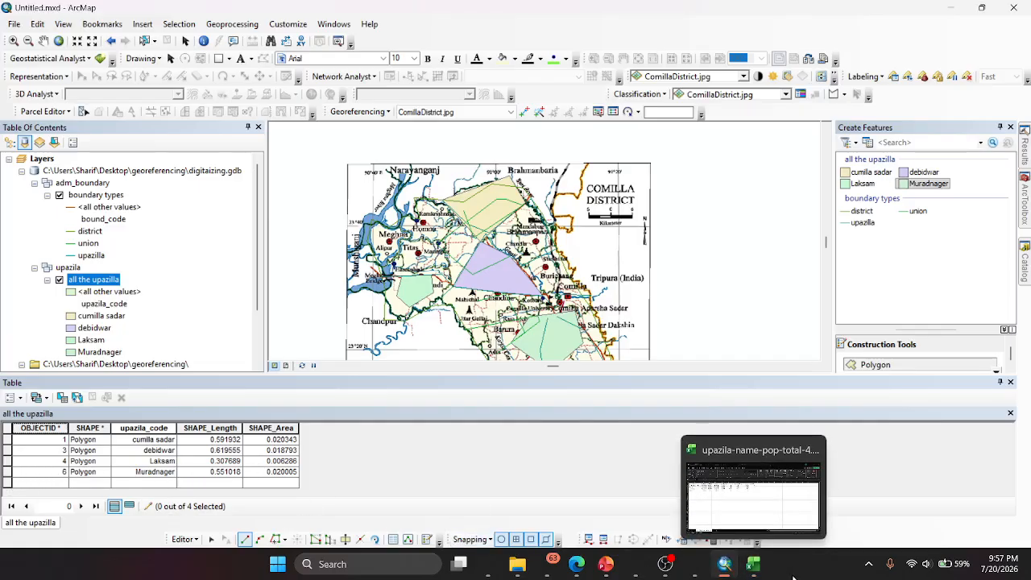
pyautogui.click(761, 570)
pyautogui.click(496, 205)
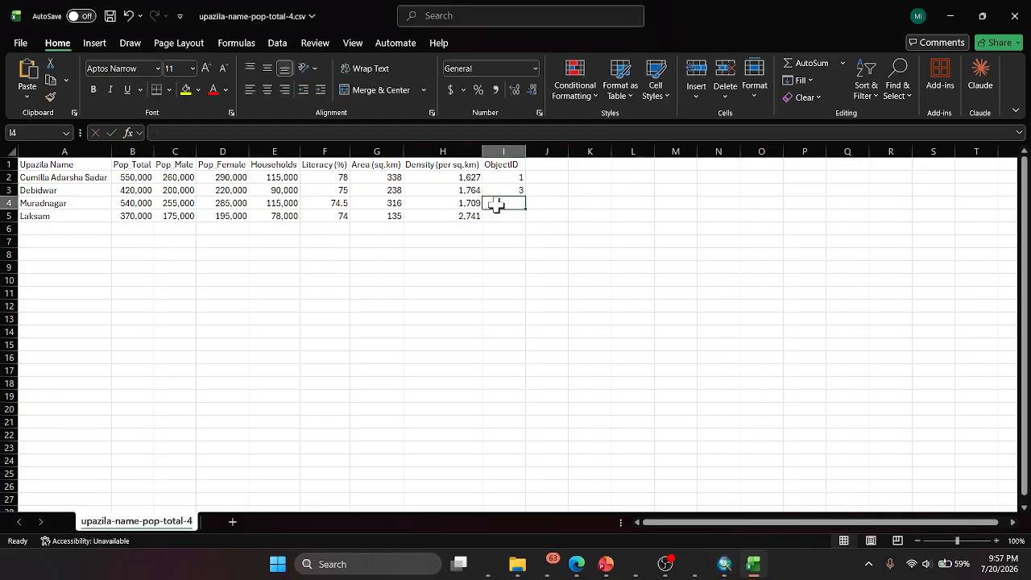
pyautogui.click(501, 215)
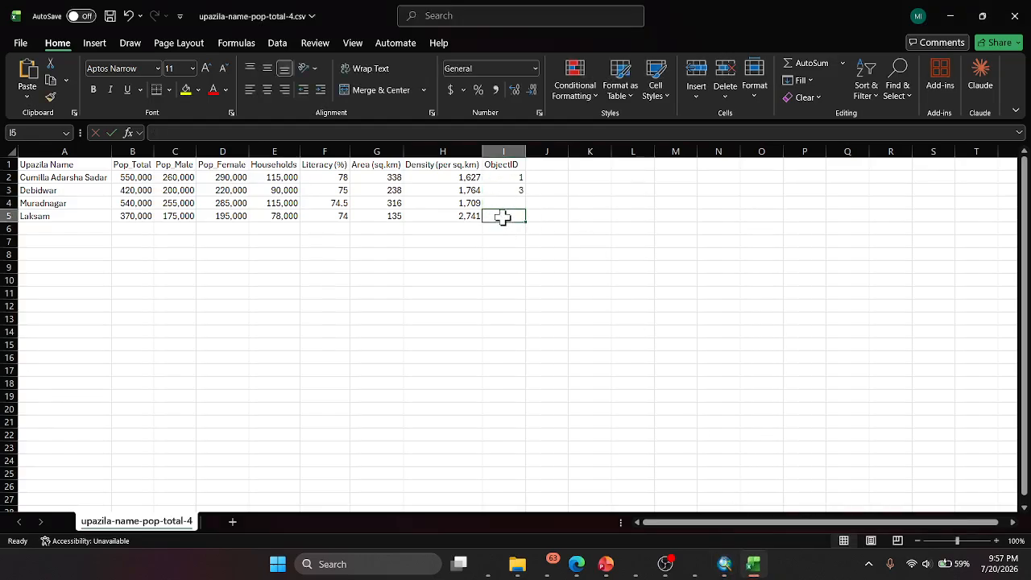
pyautogui.write('4')
pyautogui.click(513, 202)
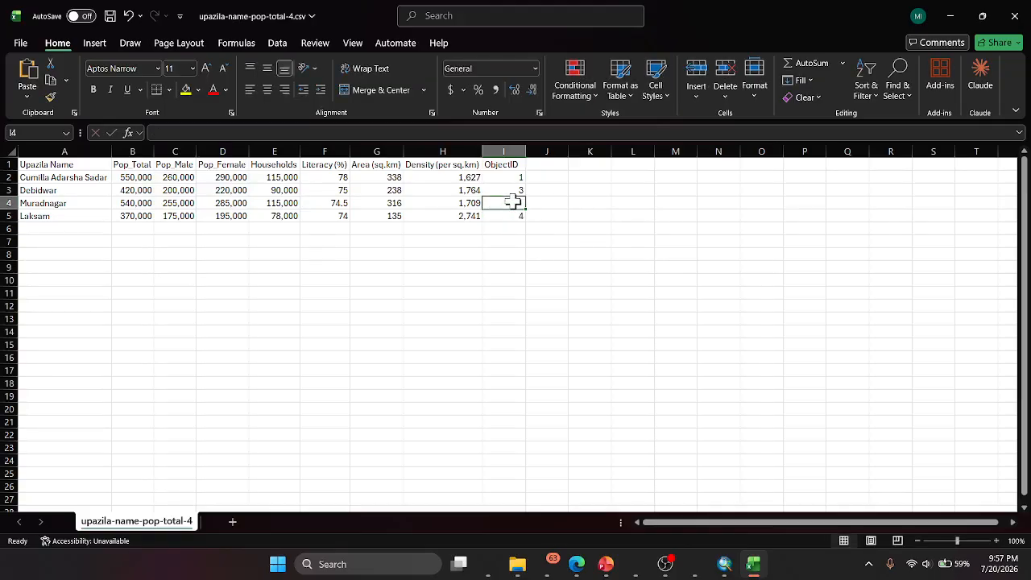
pyautogui.write('6')
pyautogui.click(482, 253)
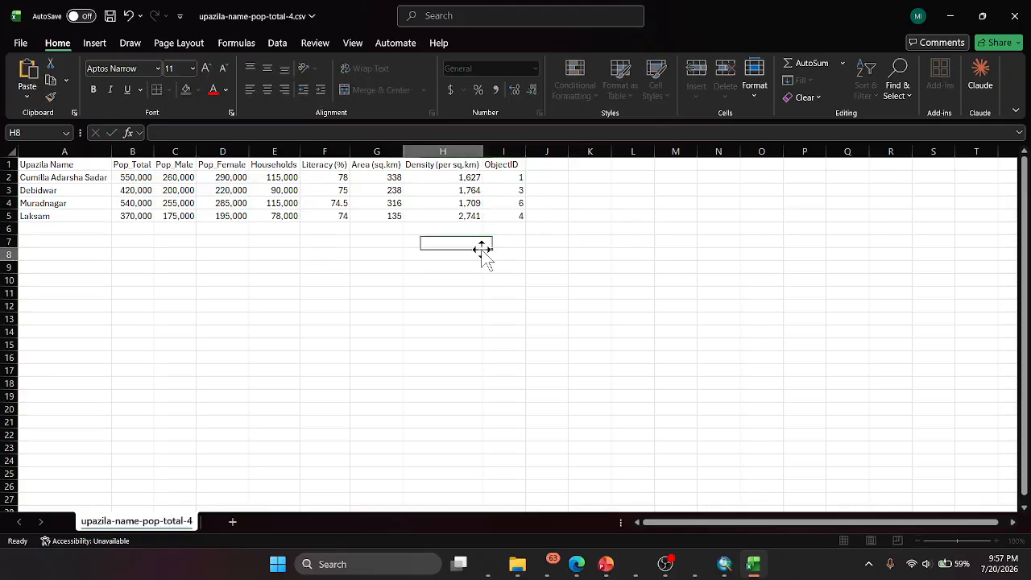
# - Try to sort the ObjectID column from smallest to largest, continuing with the current selection only
pyautogui.click(505, 153)
pyautogui.rightClick(506, 153)
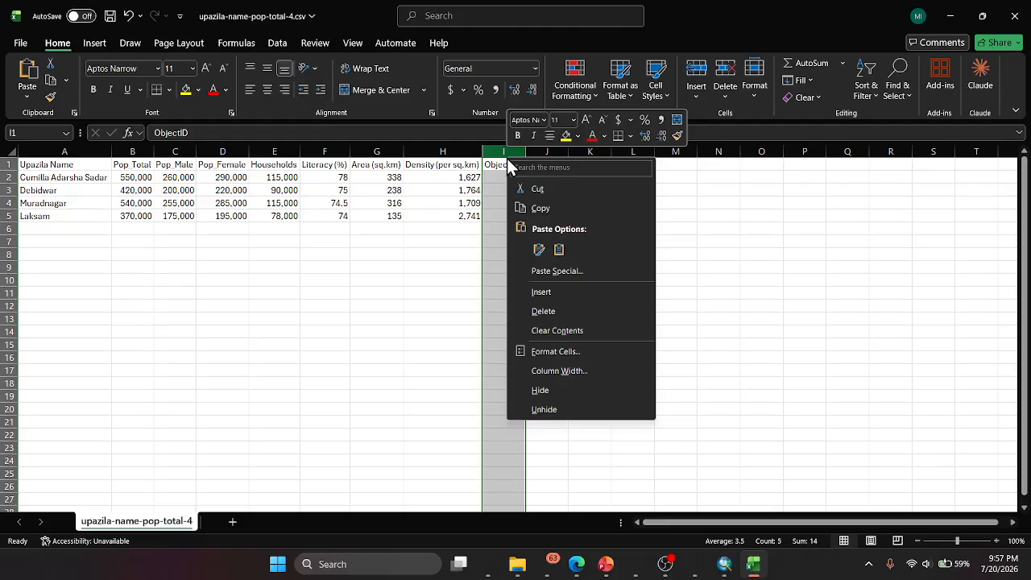
pyautogui.click(876, 87)
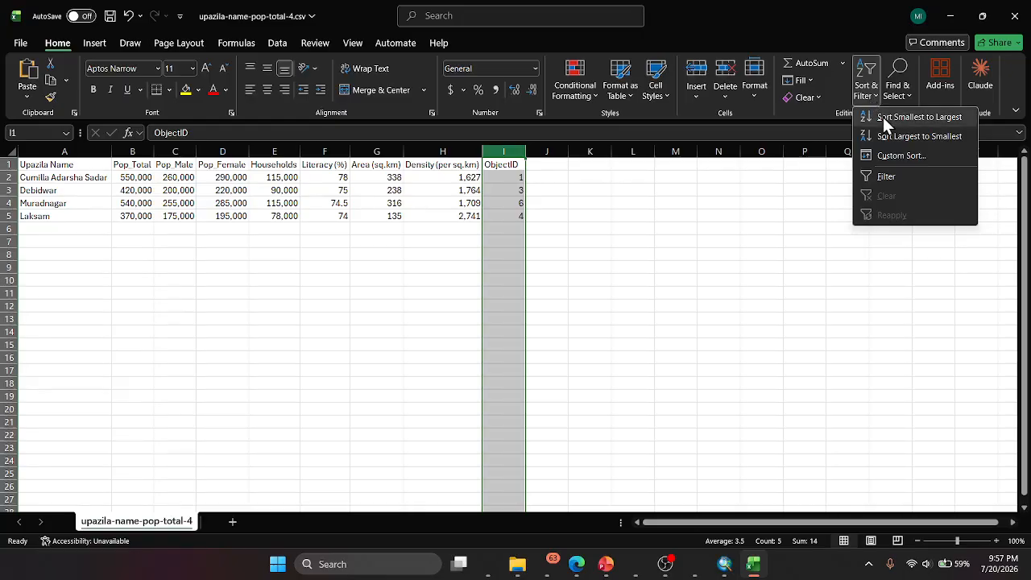
pyautogui.click(883, 117)
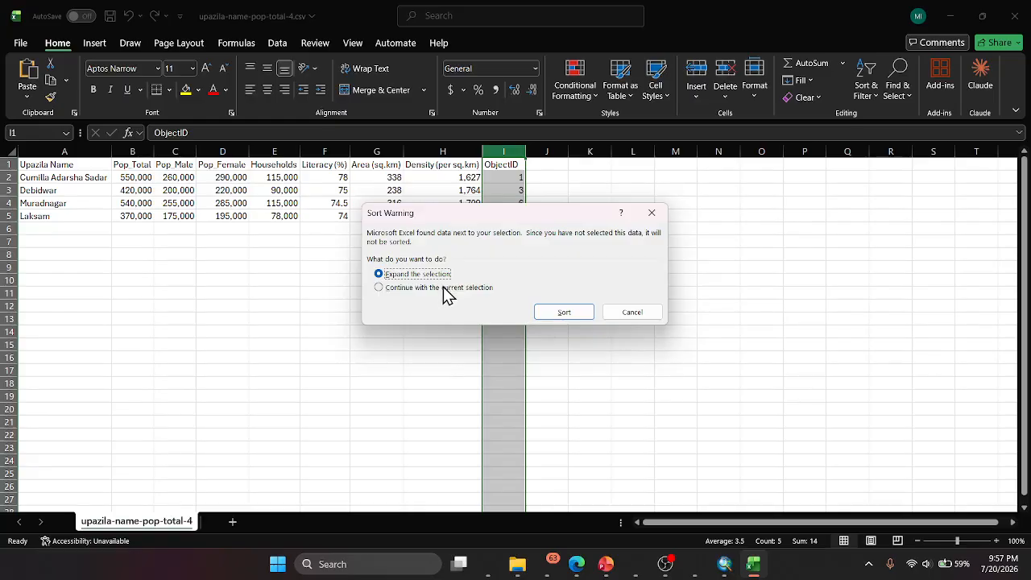
pyautogui.click(379, 287)
pyautogui.click(564, 311)
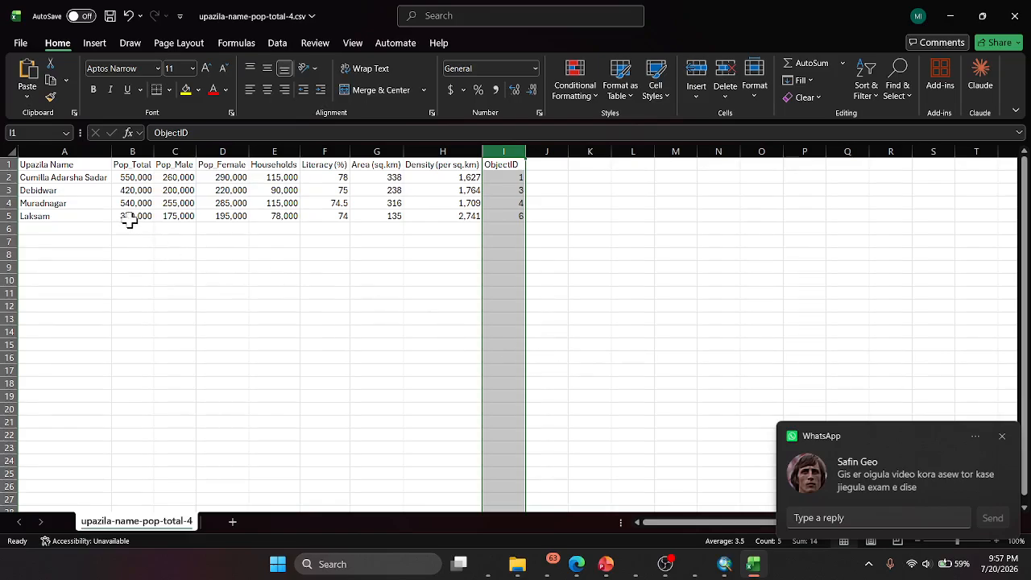
# - Check the ObjectIDs against the ArcMap attribute table and correct them to 4 for Laksam and 6 for Muradnagar
pyautogui.click(729, 563)
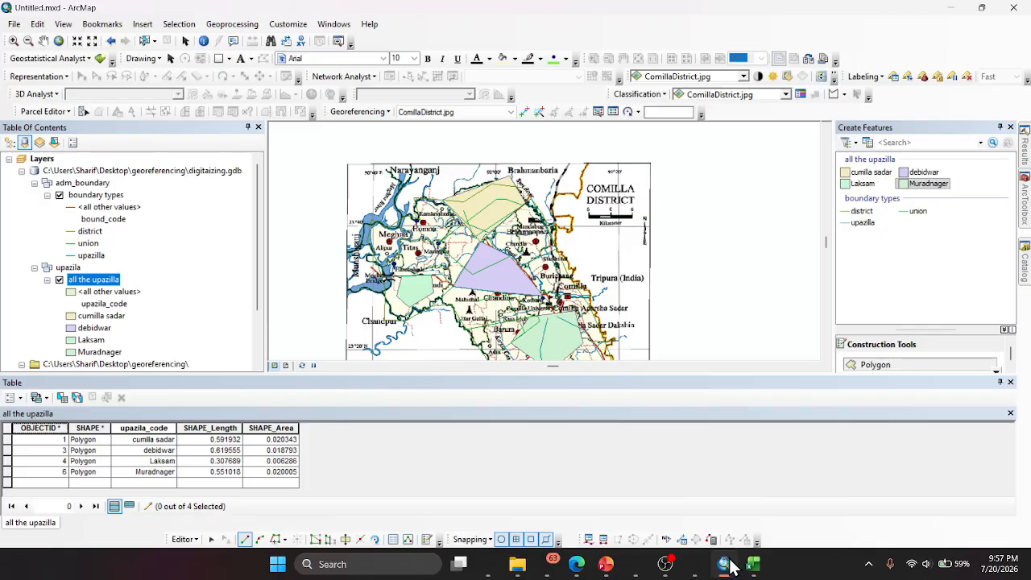
pyautogui.click(727, 565)
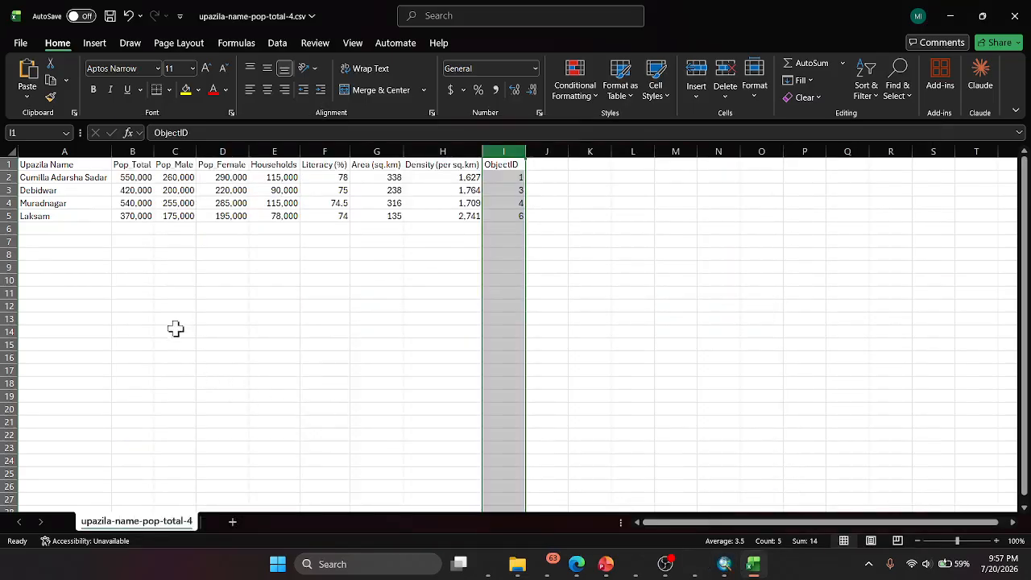
pyautogui.click(502, 217)
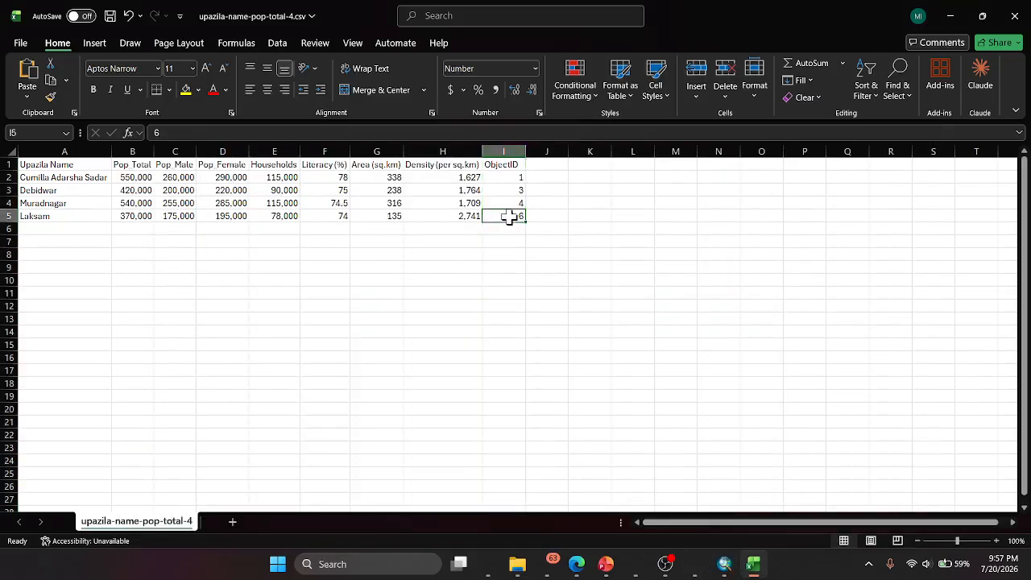
pyautogui.write('4')
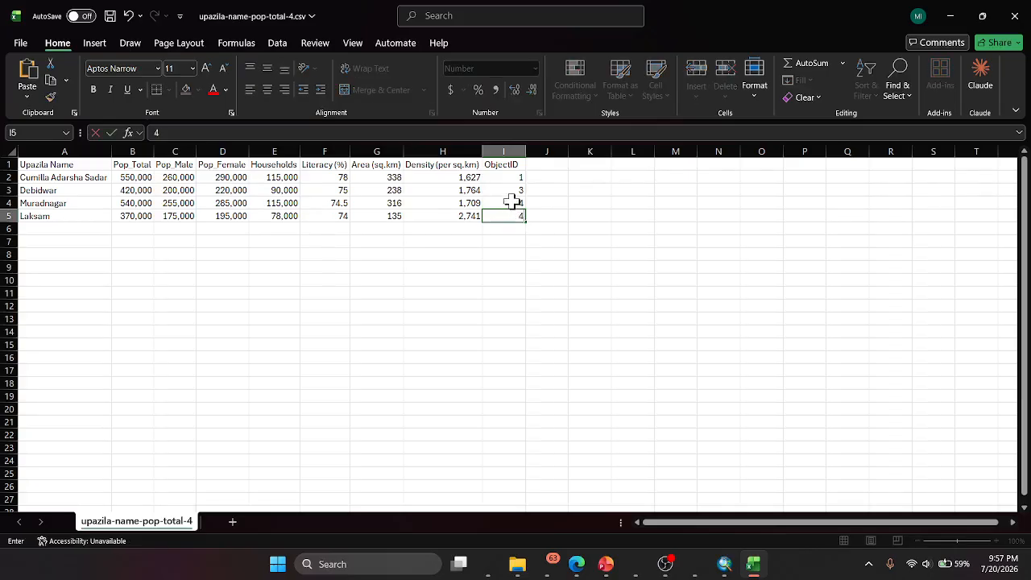
pyautogui.click(512, 202)
pyautogui.write('6')
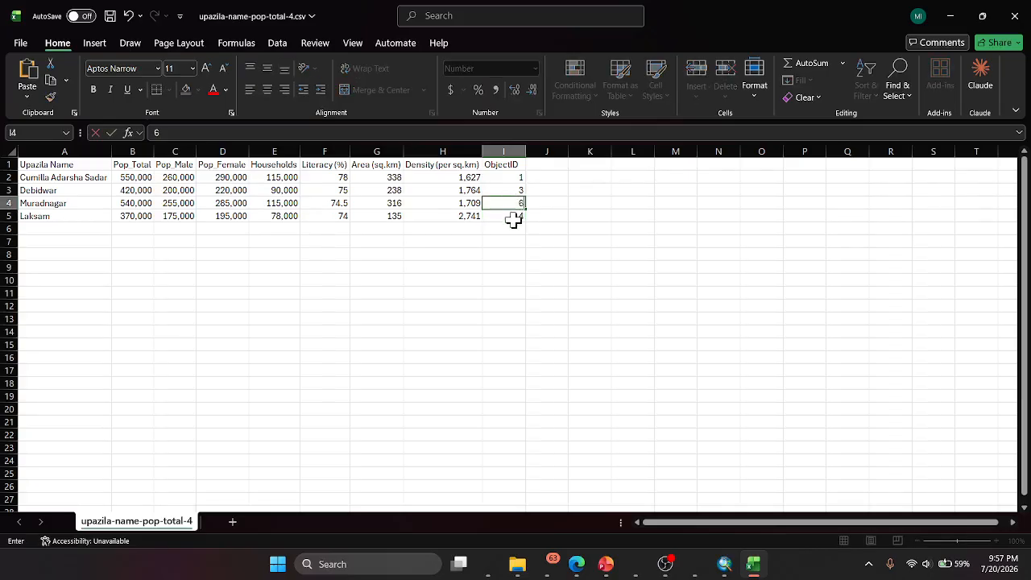
# - Sort the table by ObjectID from smallest to largest with the selection expanded, and compare the row order with the ArcMap attribute table
pyautogui.click(504, 152)
pyautogui.click(868, 95)
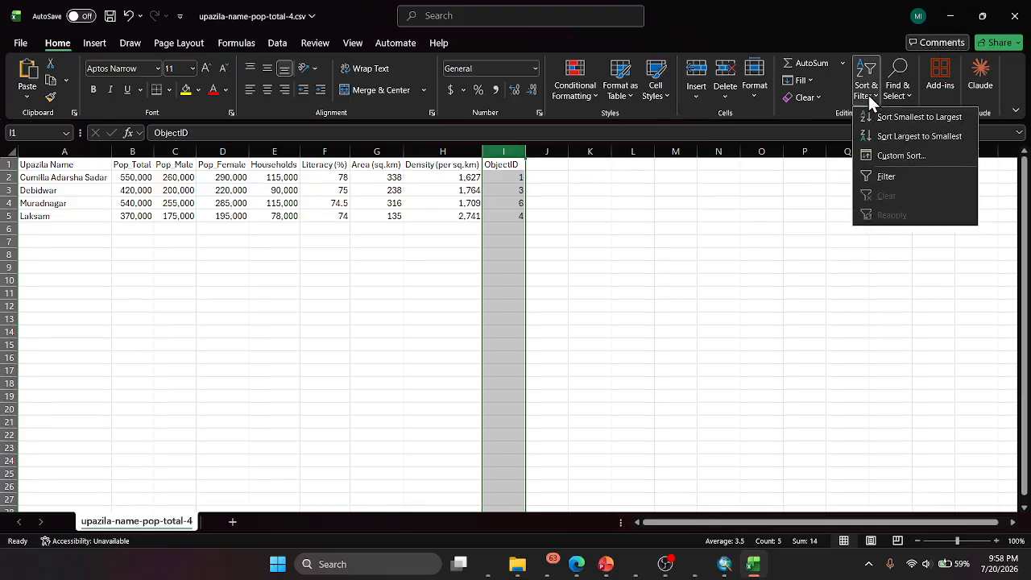
pyautogui.click(902, 117)
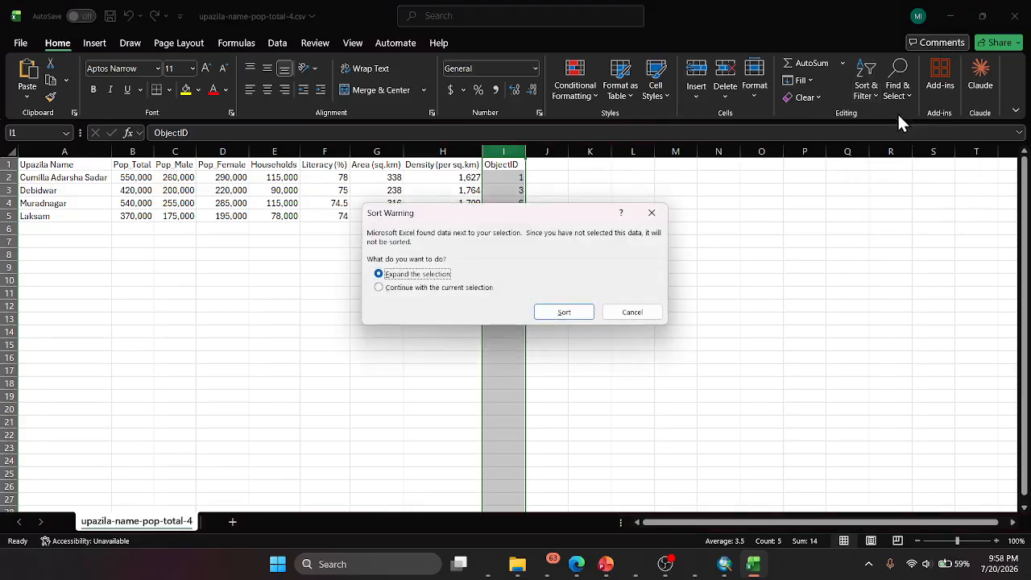
pyautogui.click(572, 313)
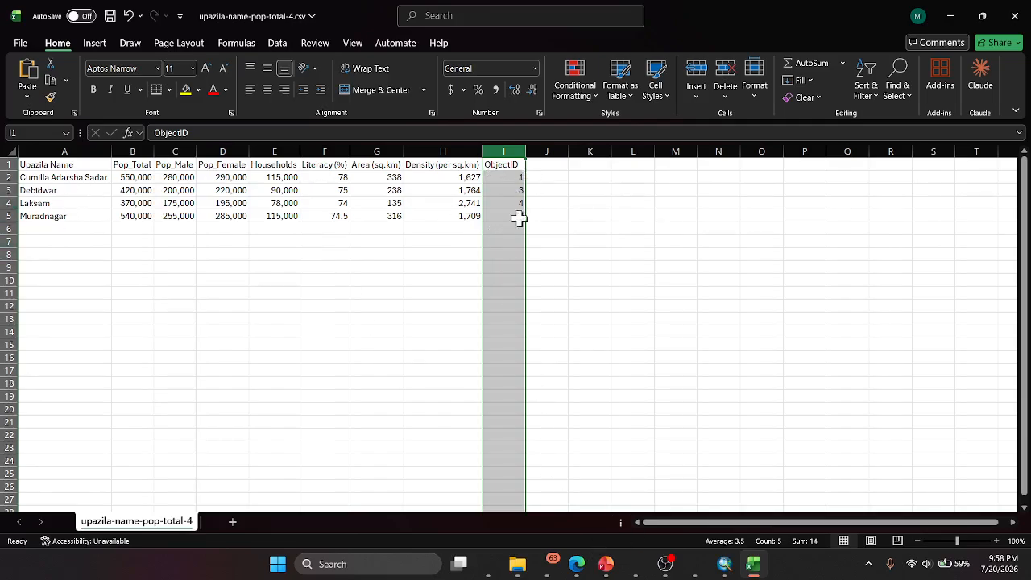
pyautogui.click(727, 567)
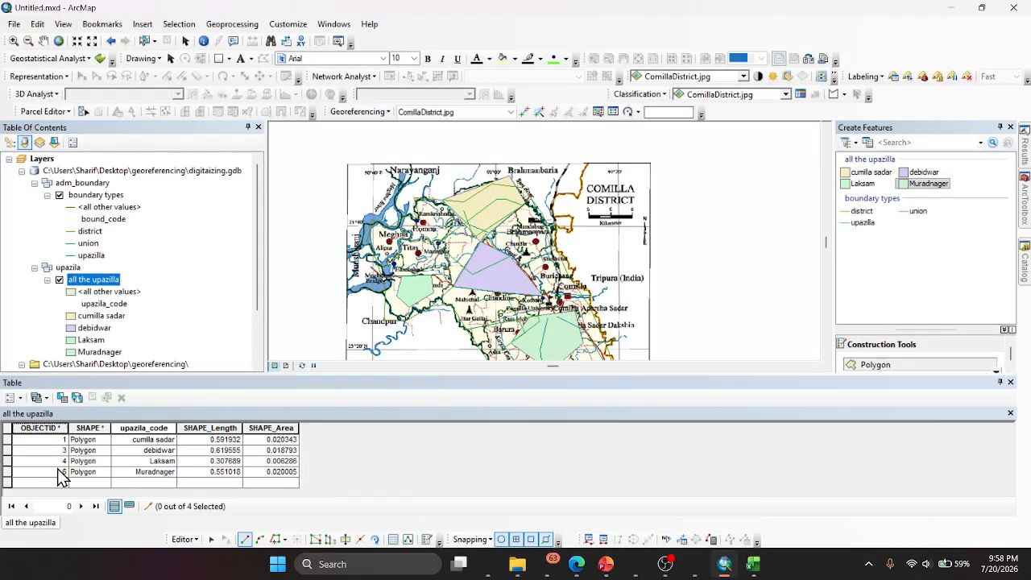
pyautogui.click(753, 564)
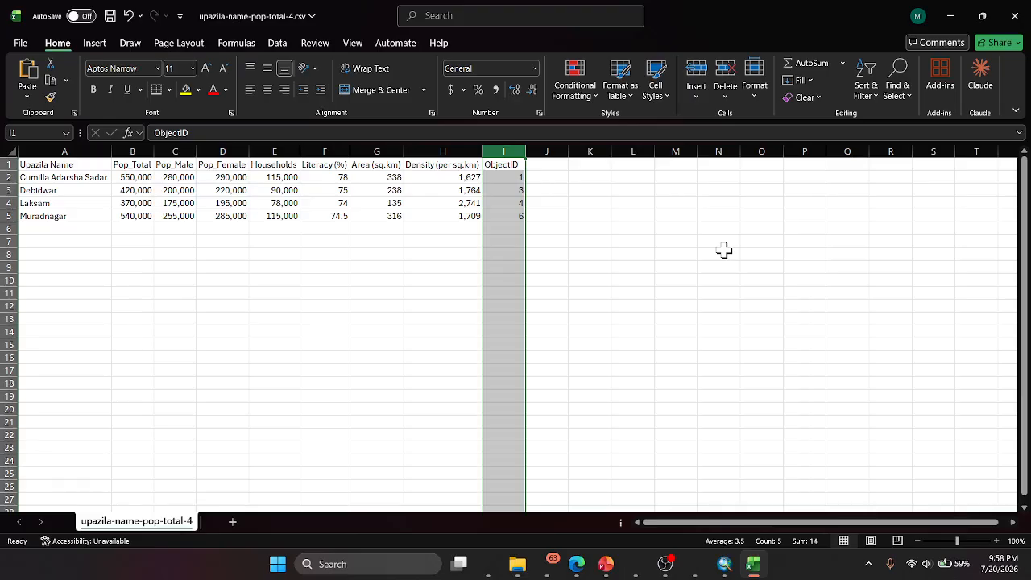
# - Save a copy of the census table as upazila-name-pop-total-4.csv in the Desktop georeferencing folder, checking that folder in ArcMap's Catalog
pyautogui.click(25, 44)
pyautogui.click(38, 243)
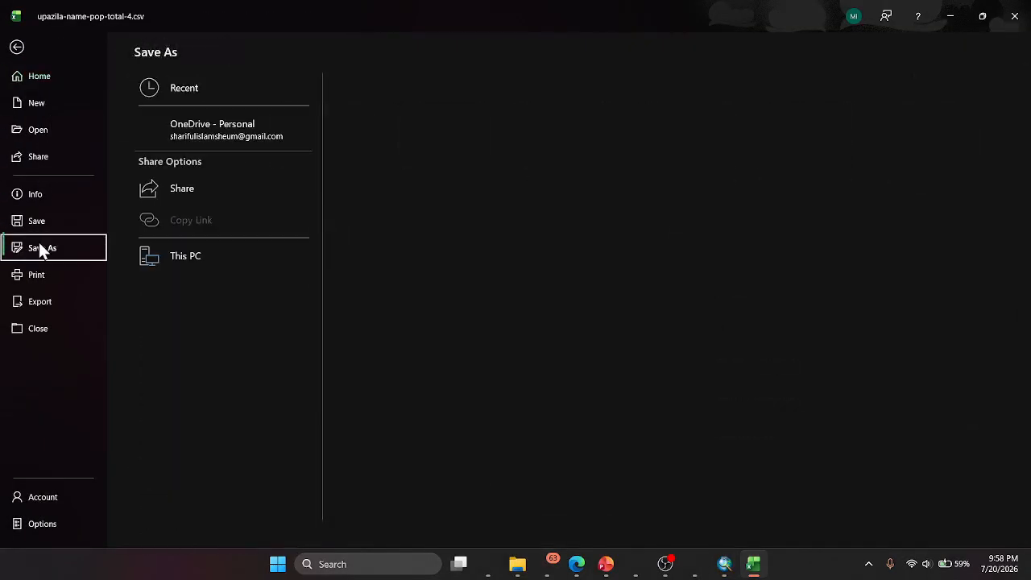
pyautogui.click(201, 326)
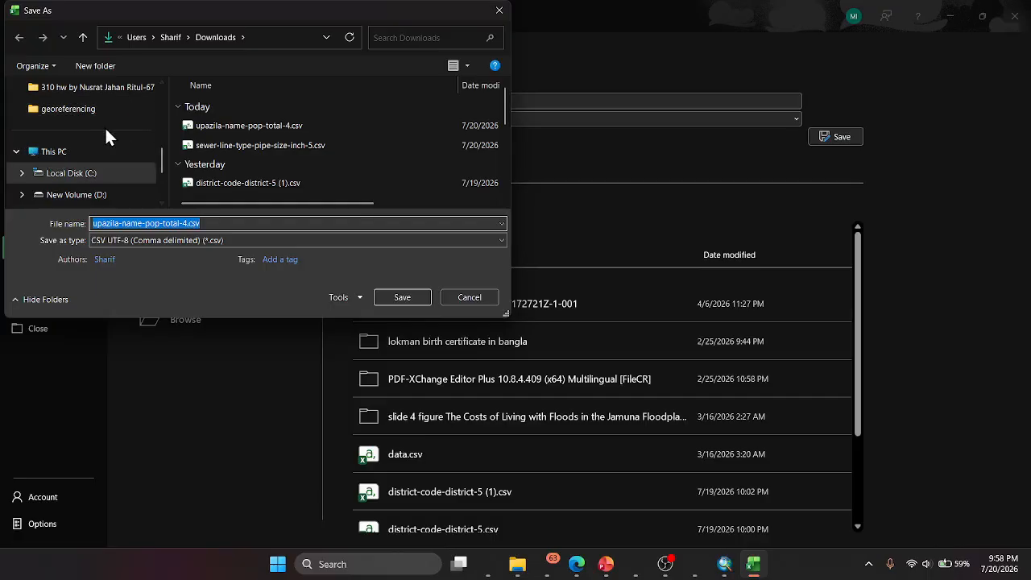
pyautogui.scroll(5, 107, 130)
pyautogui.click(45, 182)
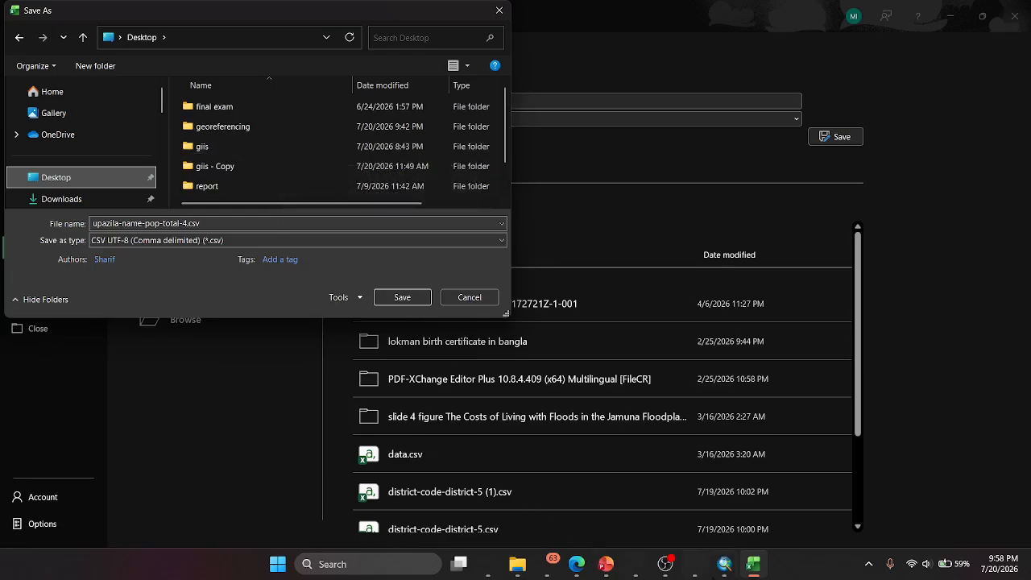
pyautogui.click(724, 564)
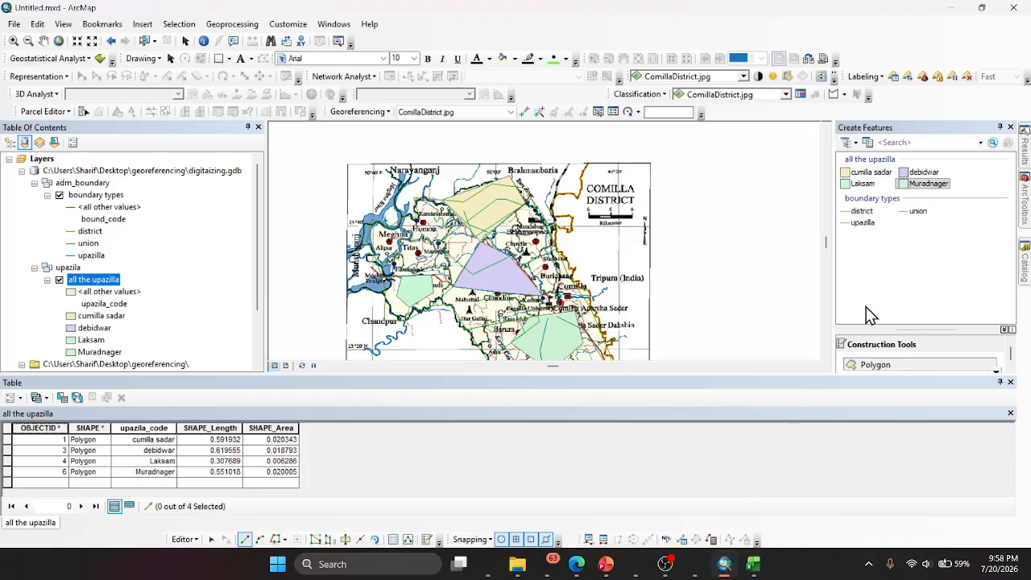
pyautogui.click(1025, 261)
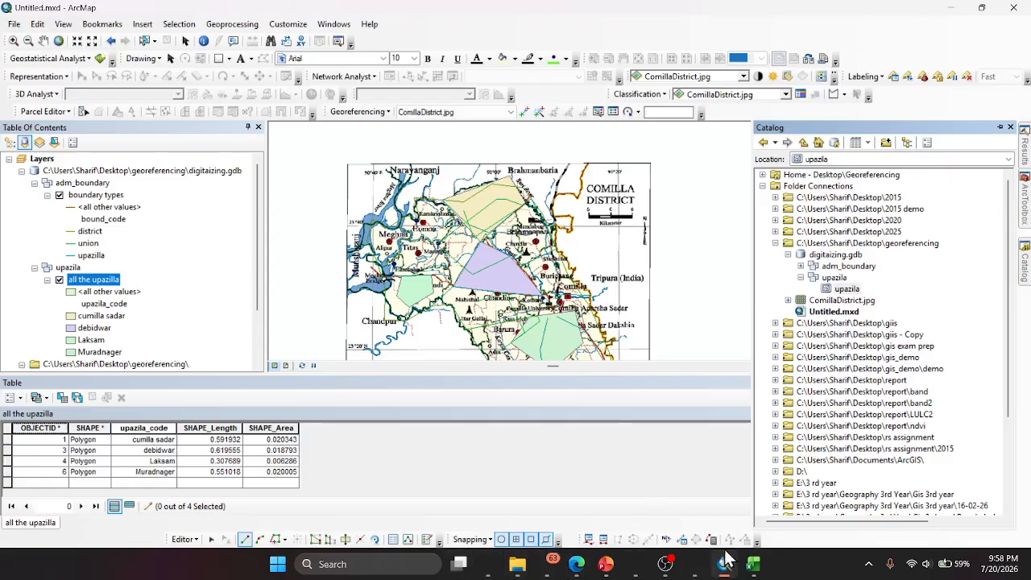
pyautogui.click(753, 564)
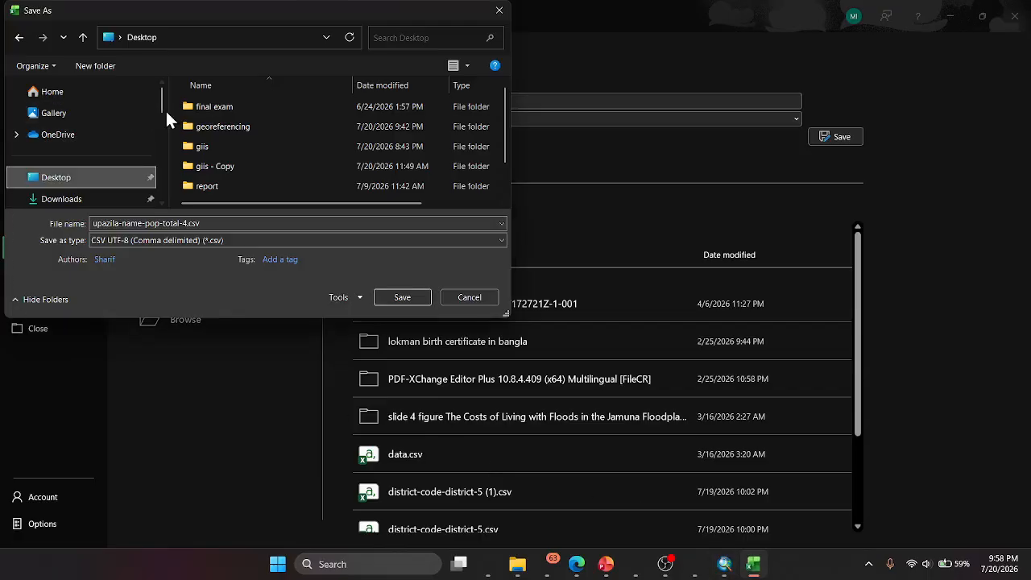
pyautogui.doubleClick(217, 126)
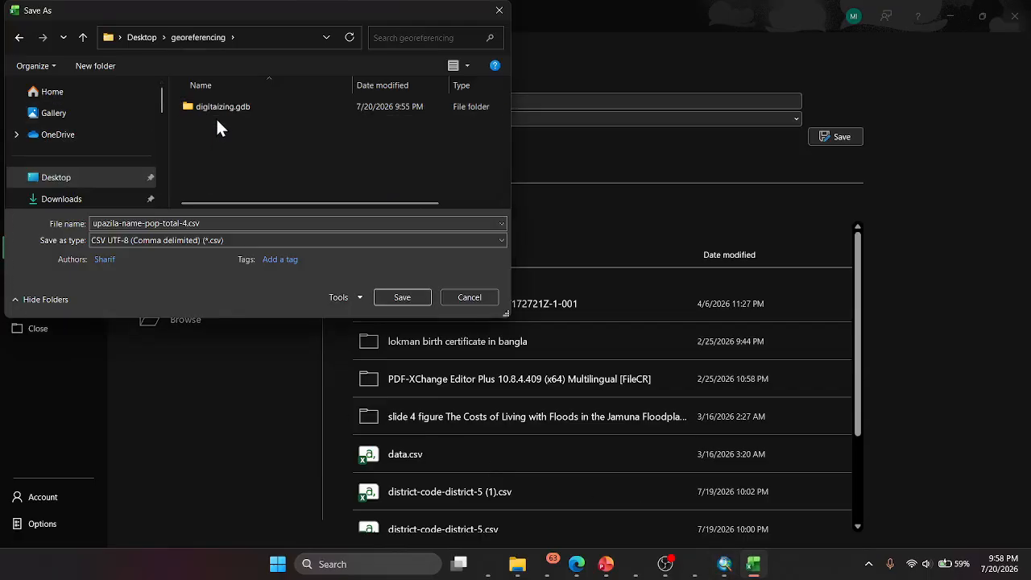
pyautogui.click(405, 298)
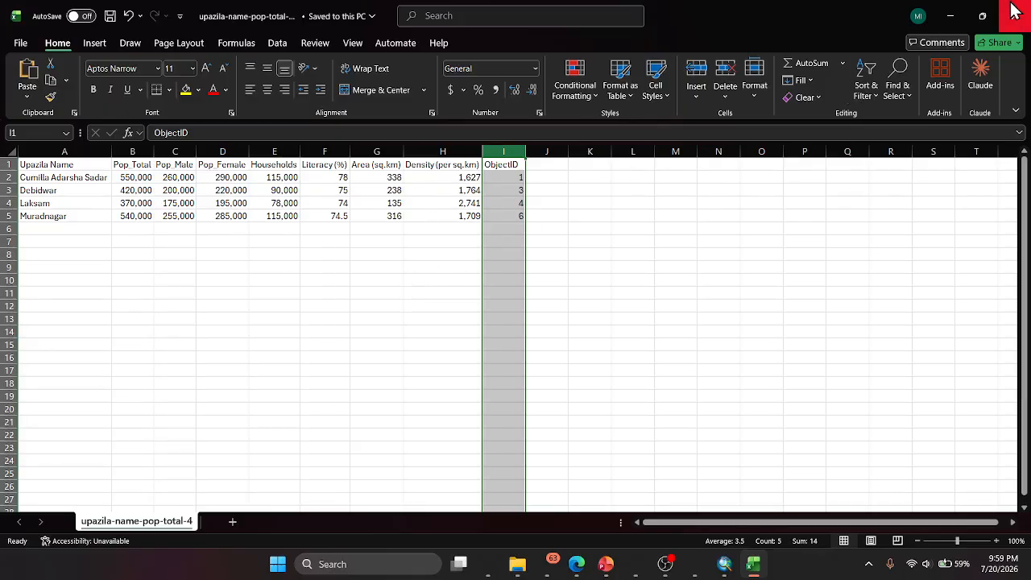
# - Switch to ArcMap, refresh digitaizing.gdb and the georeferencing folder in the Catalog, and add upazila-name-pop-total-4.csv to the map
pyautogui.click(952, 16)
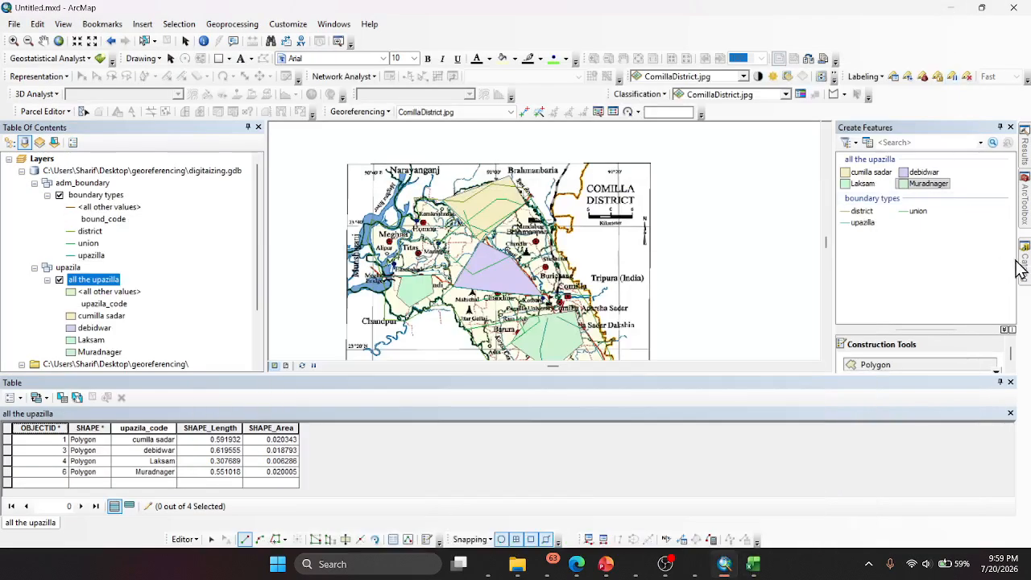
pyautogui.click(1026, 264)
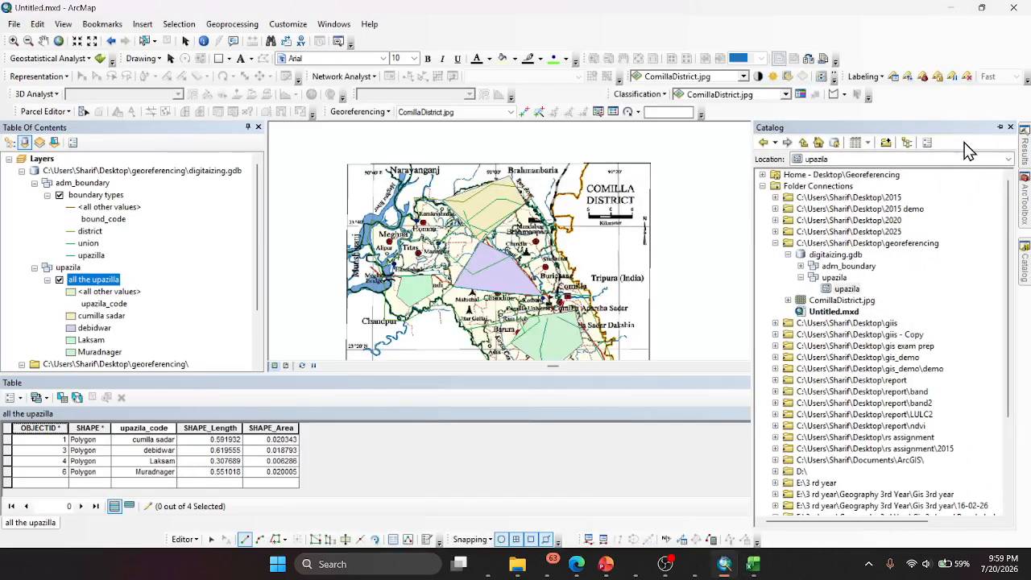
pyautogui.rightClick(830, 259)
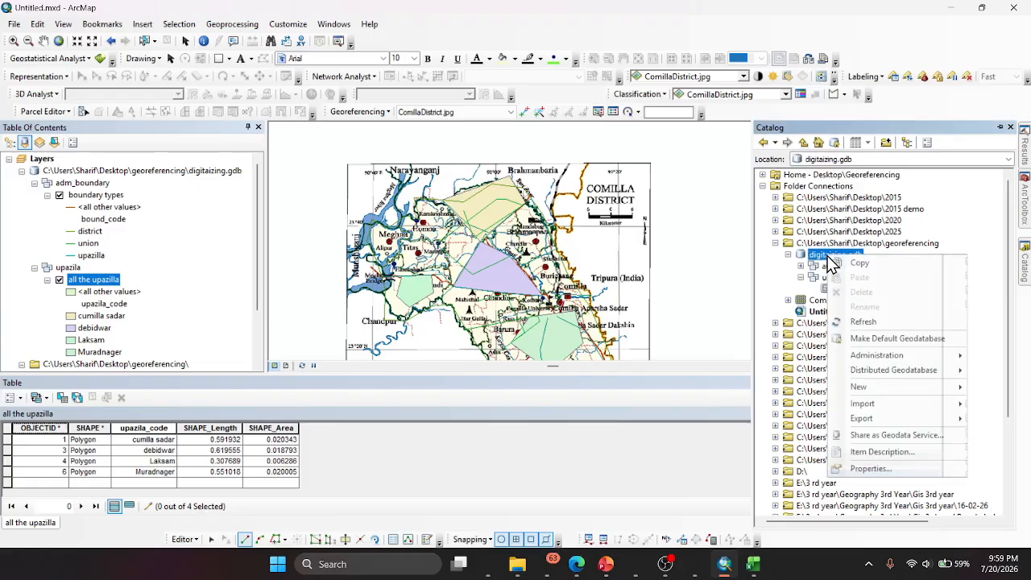
pyautogui.click(866, 320)
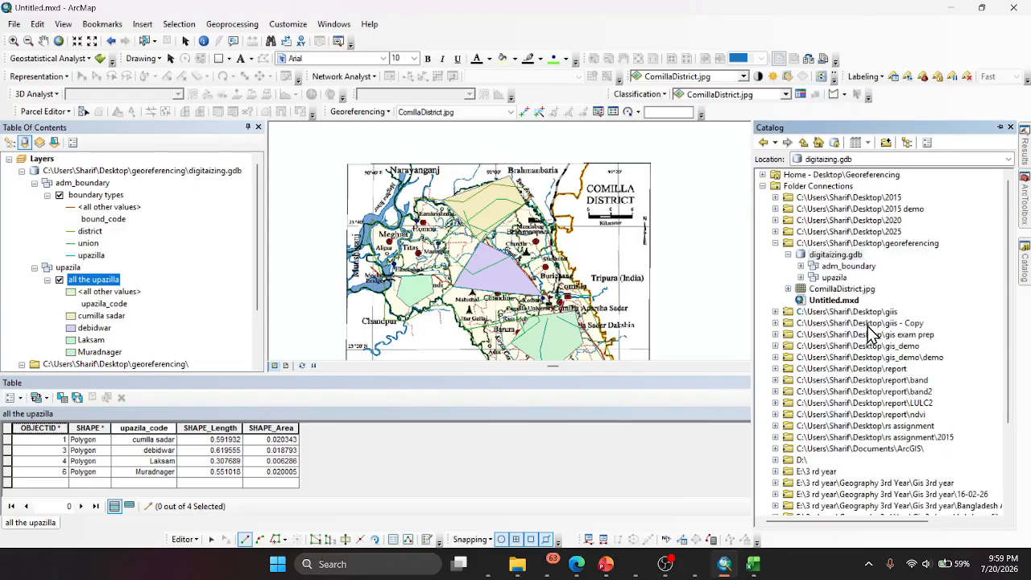
pyautogui.rightClick(820, 244)
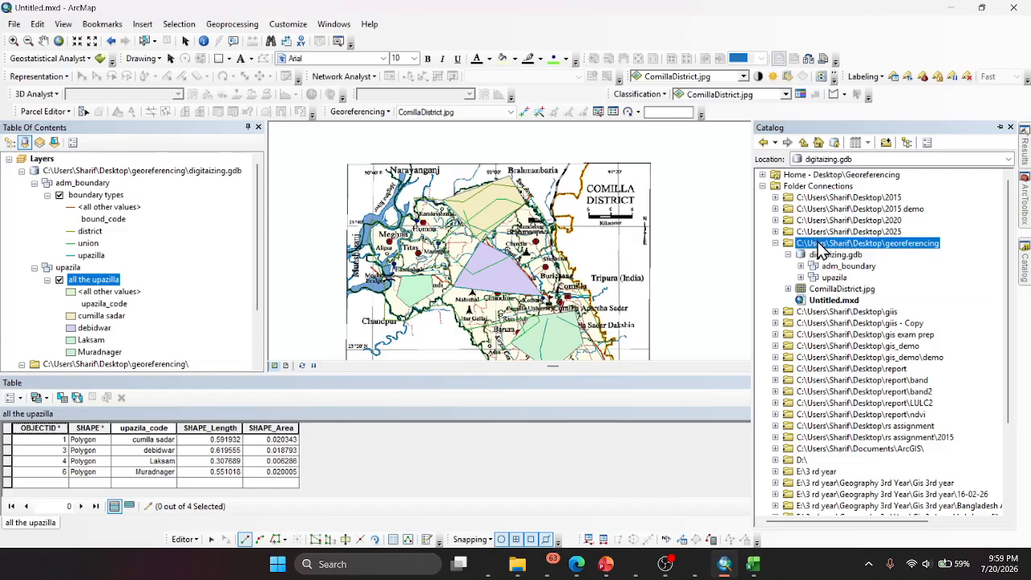
pyautogui.click(852, 308)
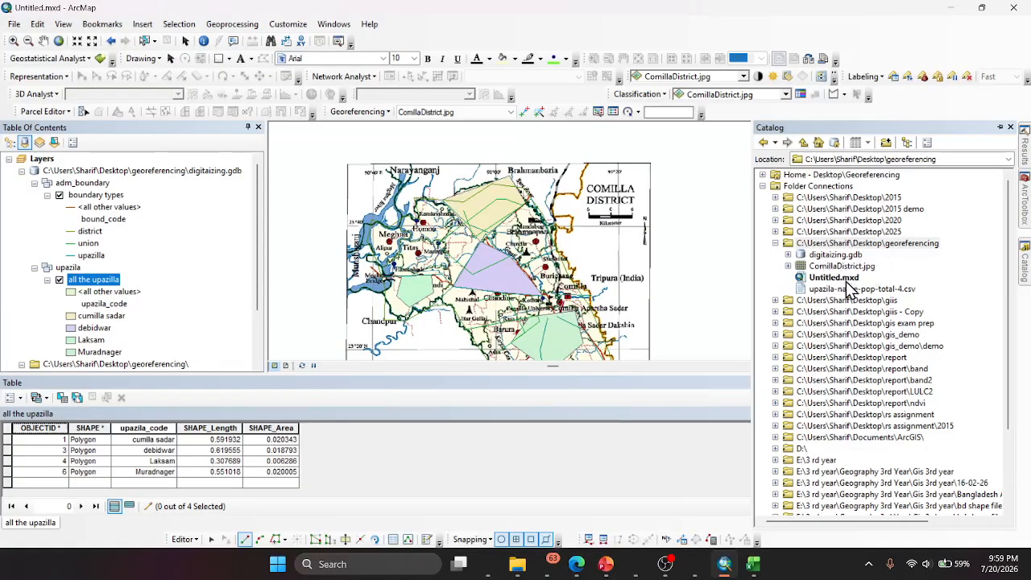
pyautogui.click(859, 289)
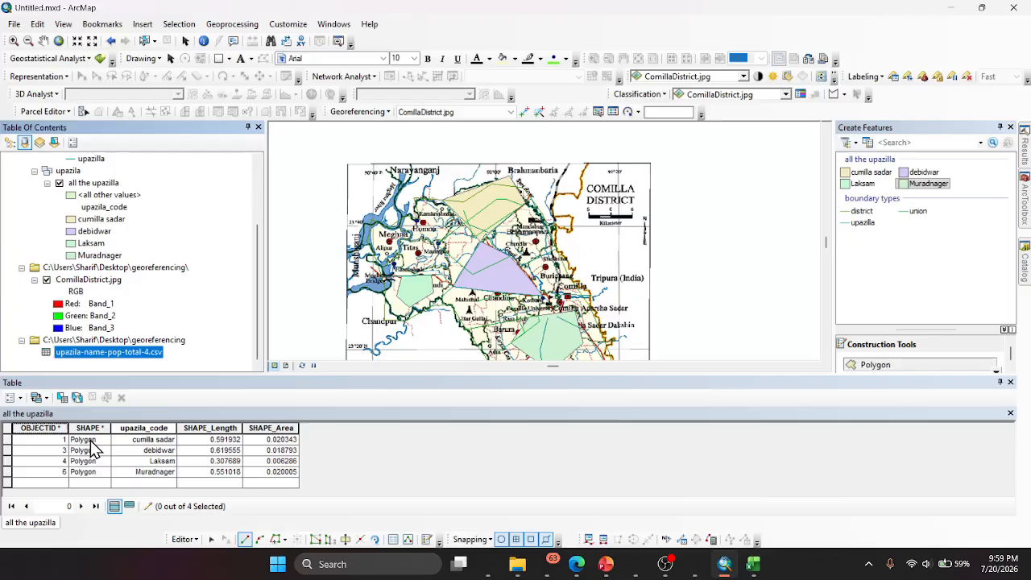
# - Set up a join of the upazilla layer's OBJECTID with ObjectID in upazila-name-pop-total-4.csv, keeping all records, and validate it
pyautogui.click(21, 402)
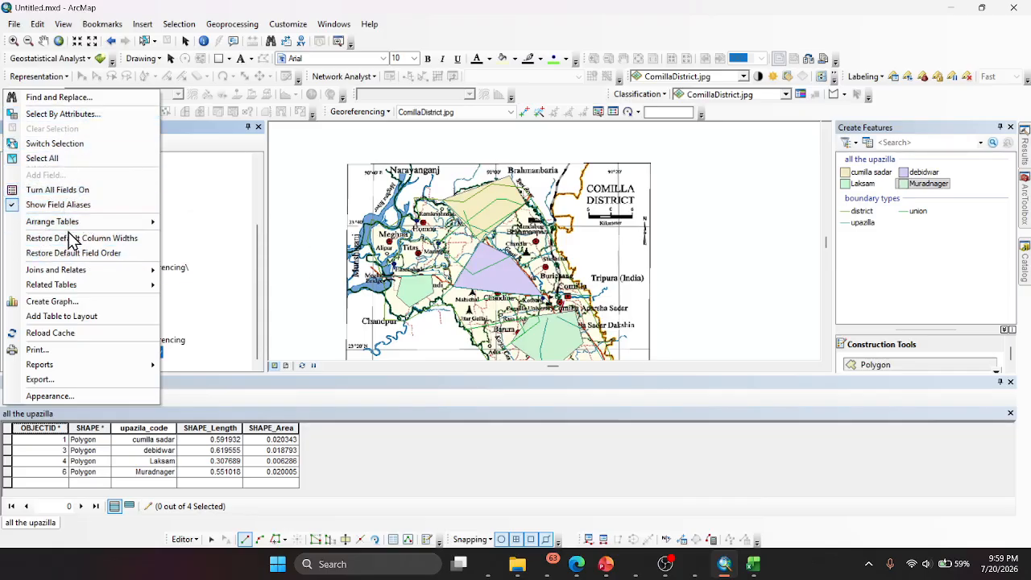
pyautogui.moveTo(58, 277)
pyautogui.click(193, 271)
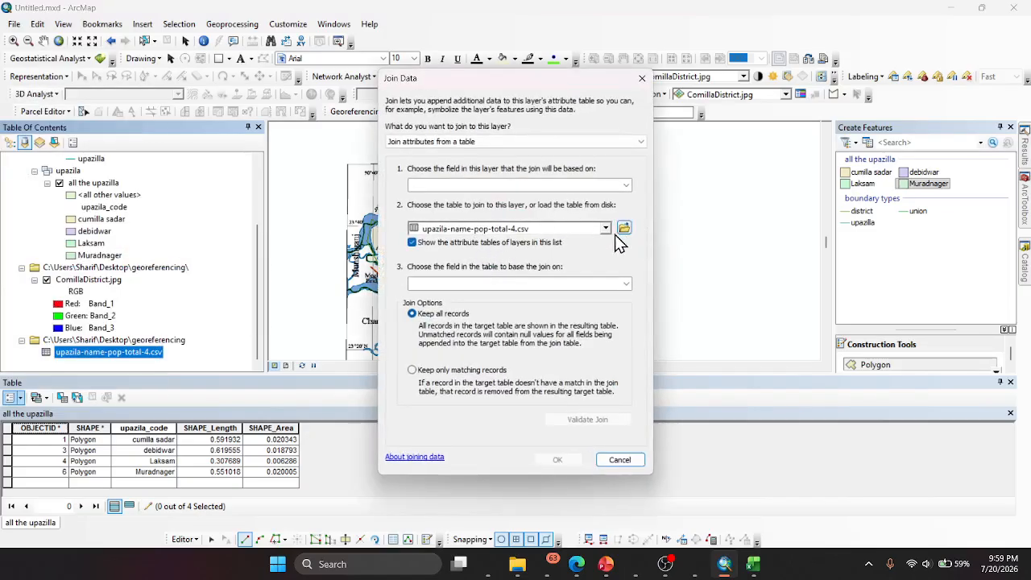
pyautogui.click(625, 187)
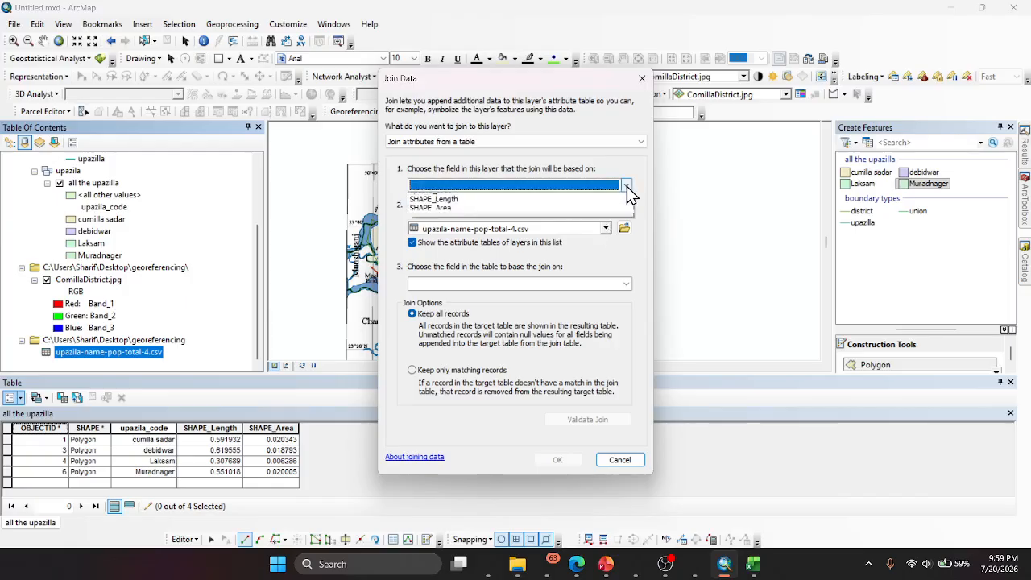
pyautogui.click(489, 199)
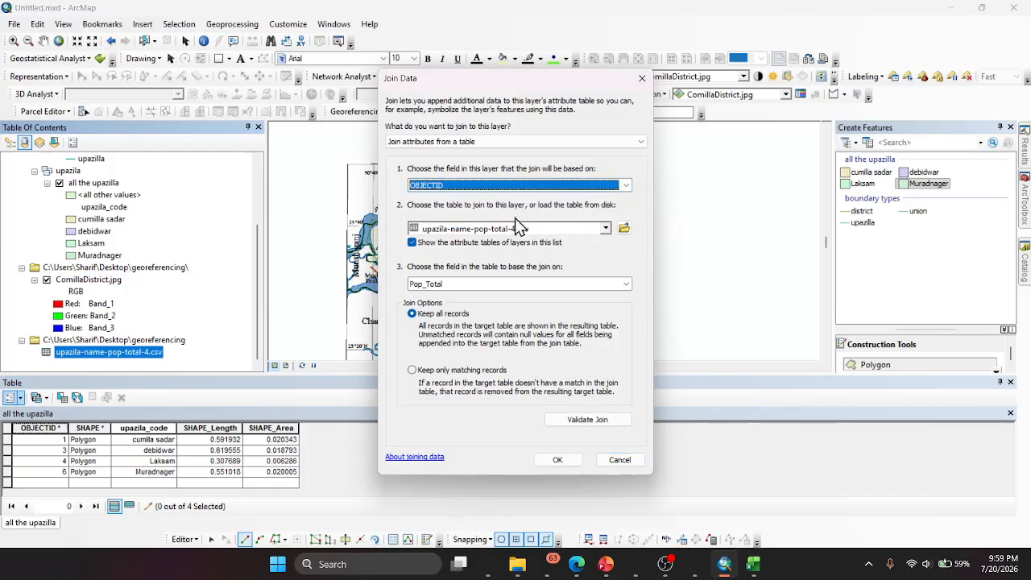
pyautogui.click(625, 284)
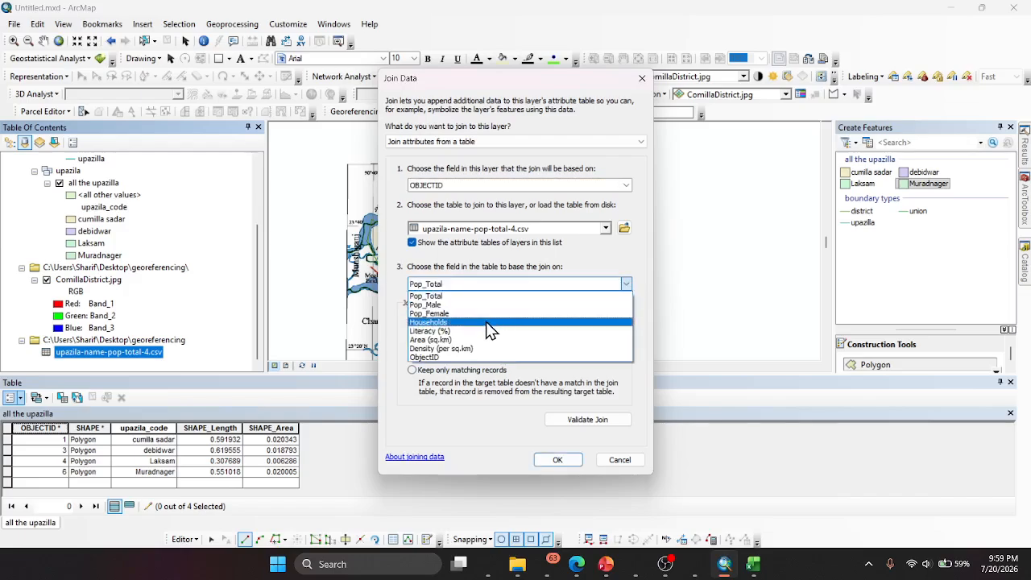
pyautogui.click(466, 356)
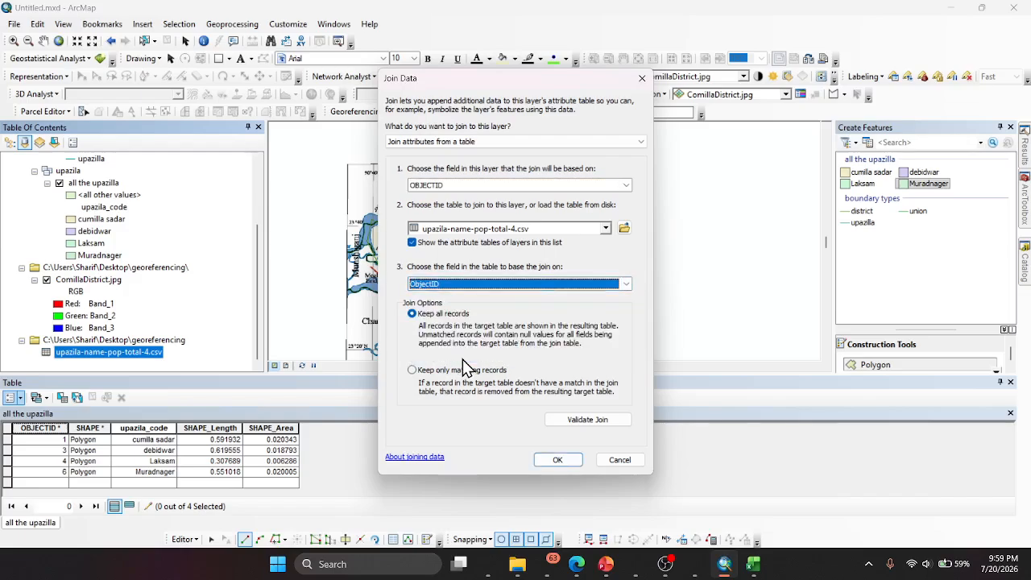
pyautogui.click(591, 421)
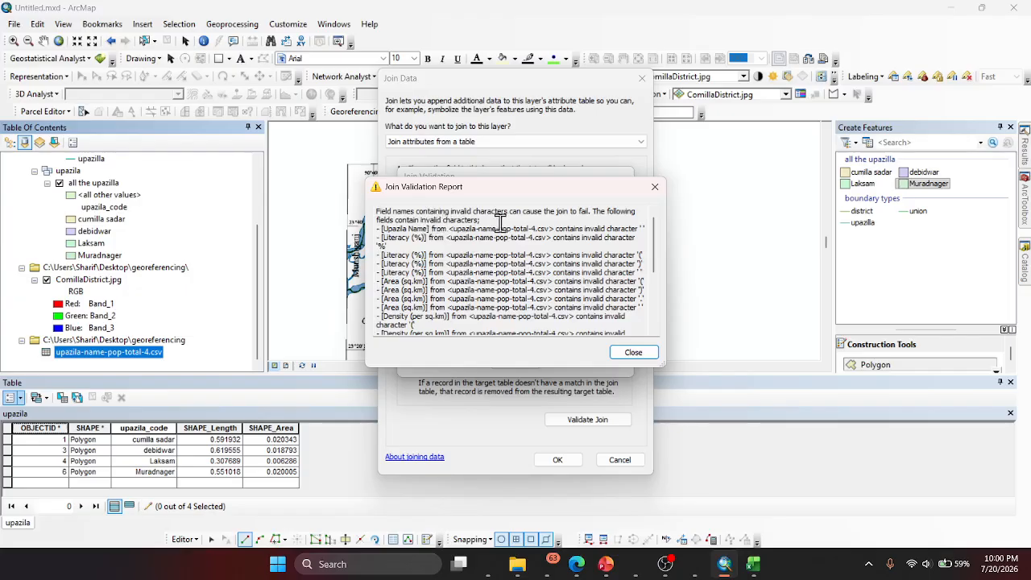
pyautogui.click(653, 189)
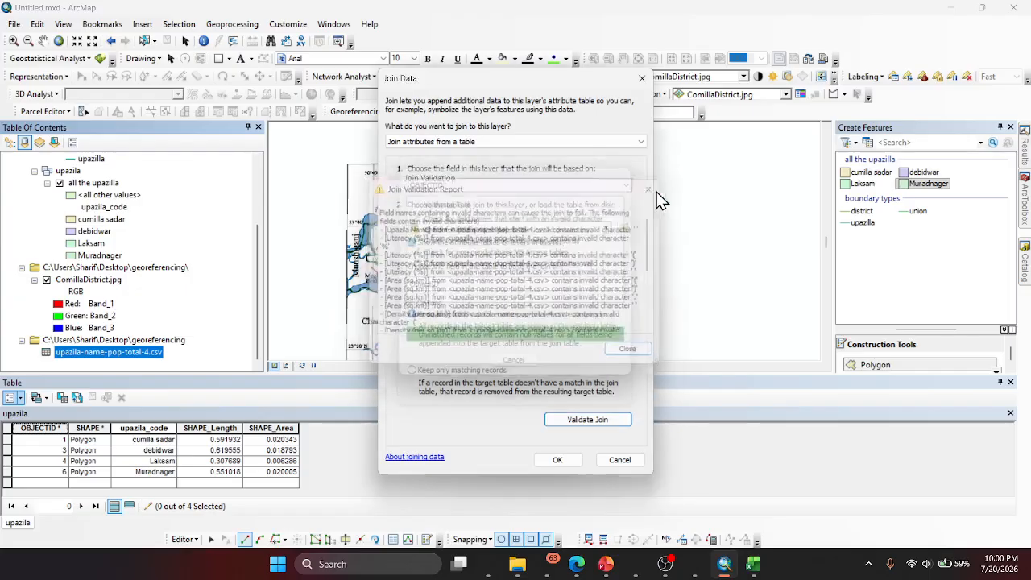
# - Switch to the census table in Excel and rename the upazila name header to Upazila-Name and the literacy header to Literacy
pyautogui.click(754, 563)
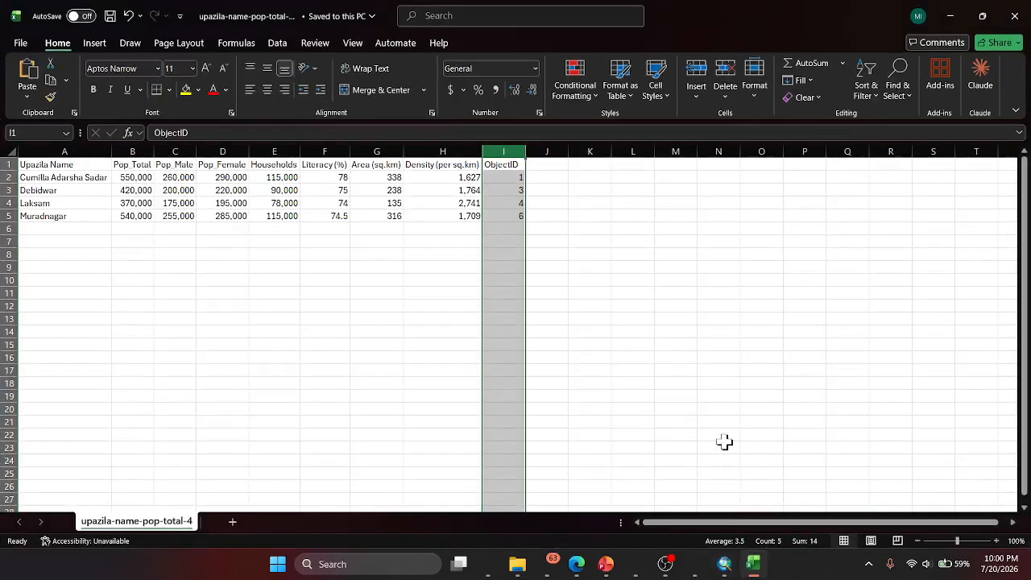
pyautogui.click(53, 164)
pyautogui.doubleClick(50, 164)
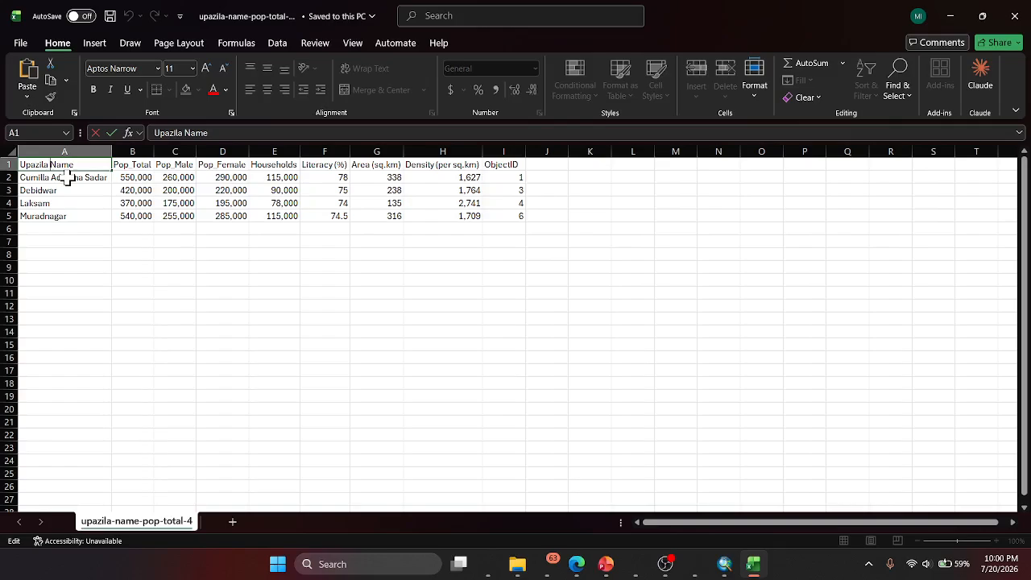
pyautogui.write('-')
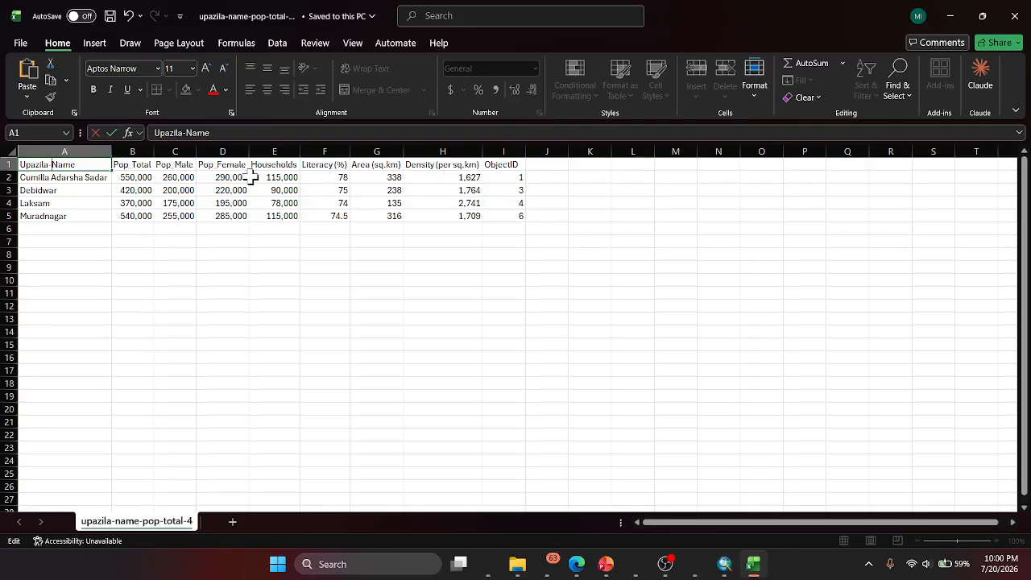
pyautogui.click(330, 166)
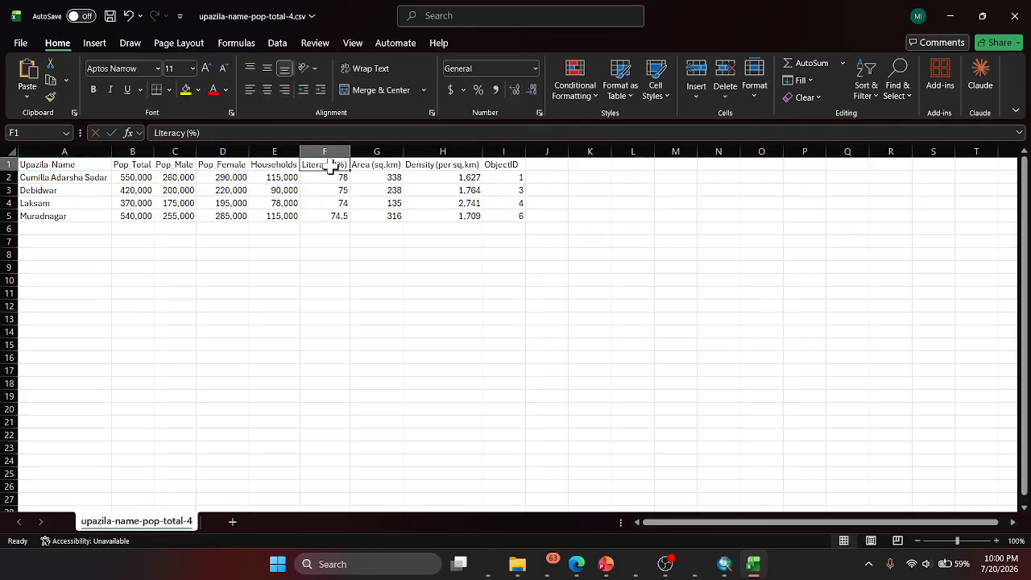
pyautogui.click(234, 134)
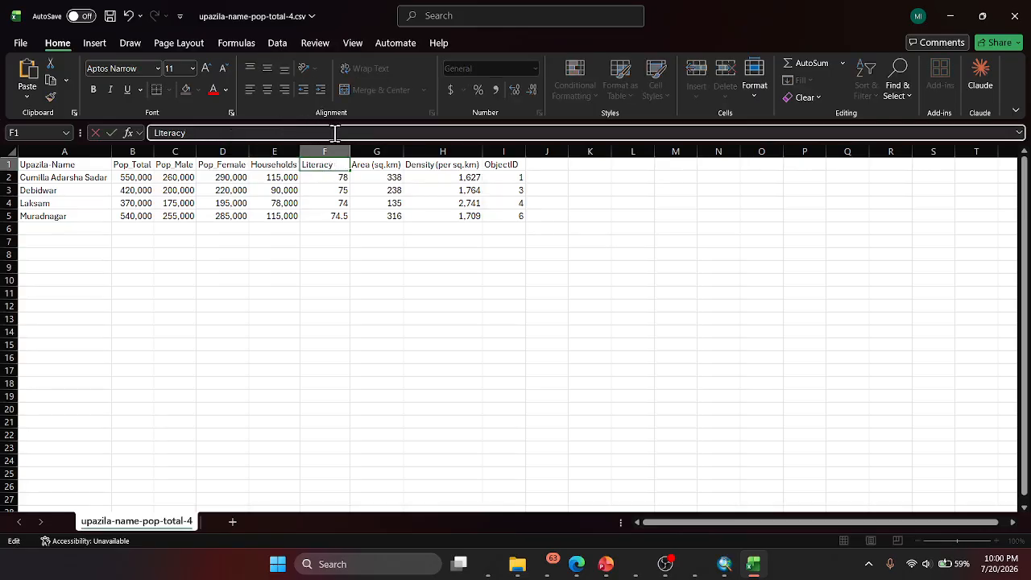
# - Rename the area column header to Area-sq-km, without spaces, periods or parentheses
pyautogui.click(377, 166)
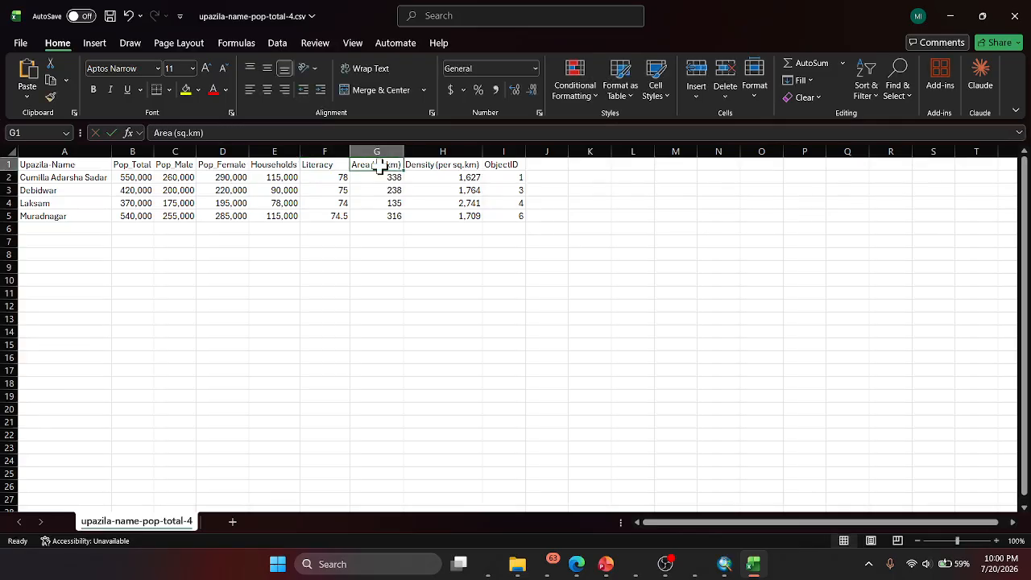
pyautogui.click(249, 131)
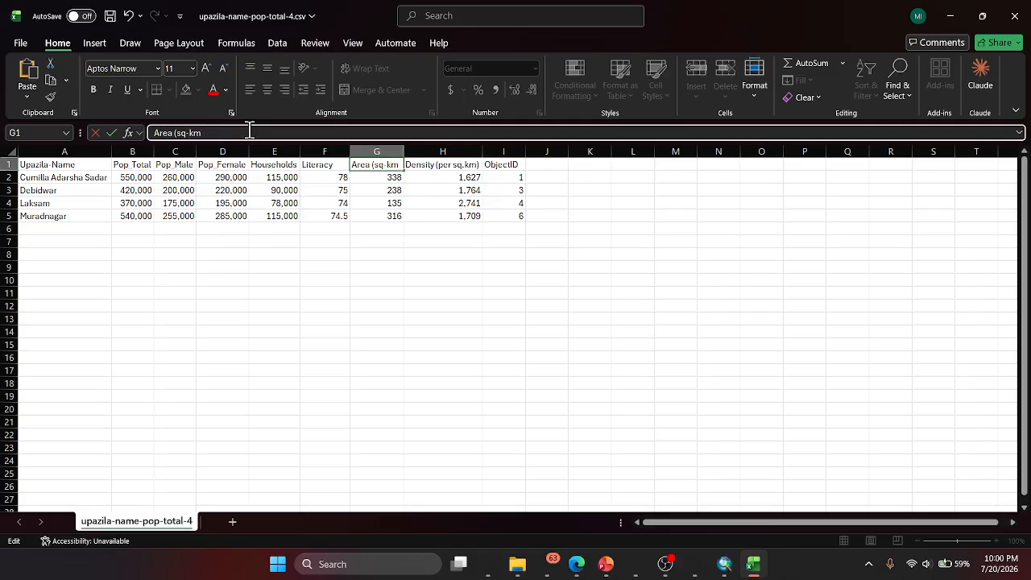
pyautogui.press('BackSpace')
pyautogui.press('BackSpace')
pyautogui.write('-')
# - Shorten the density column header to Density, and save and close the CSV workbook
pyautogui.click(443, 167)
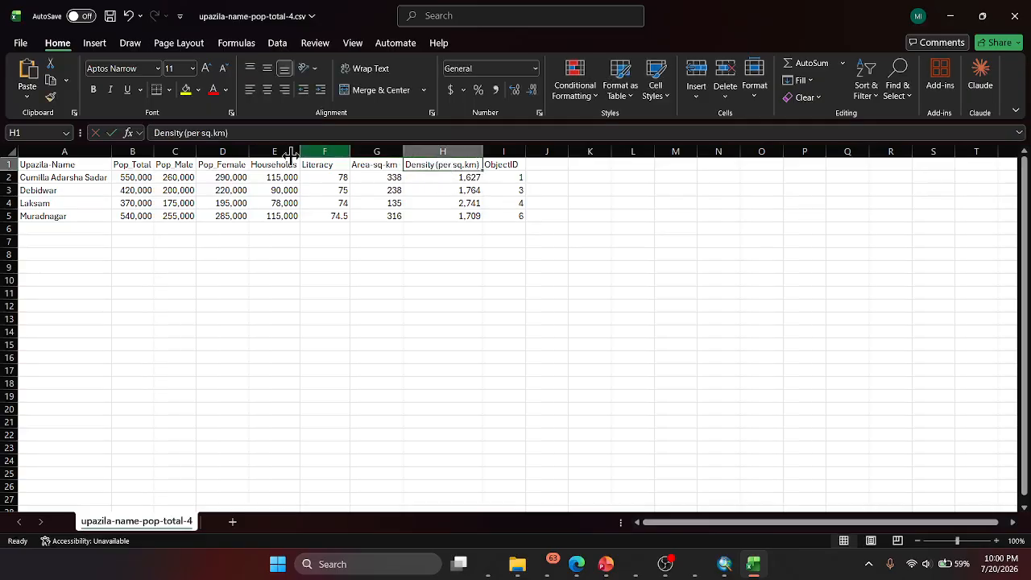
pyautogui.click(240, 132)
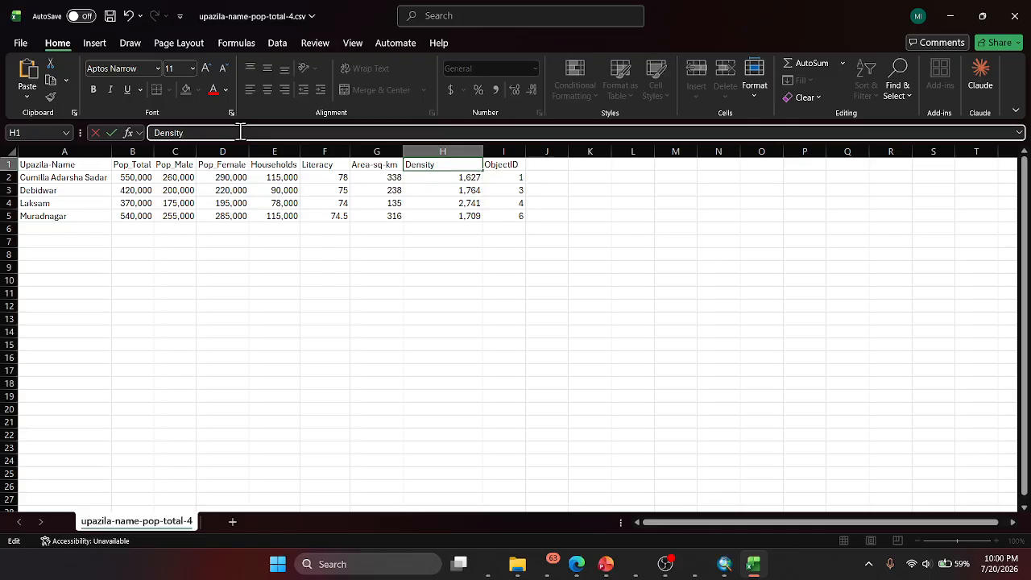
pyautogui.click(503, 168)
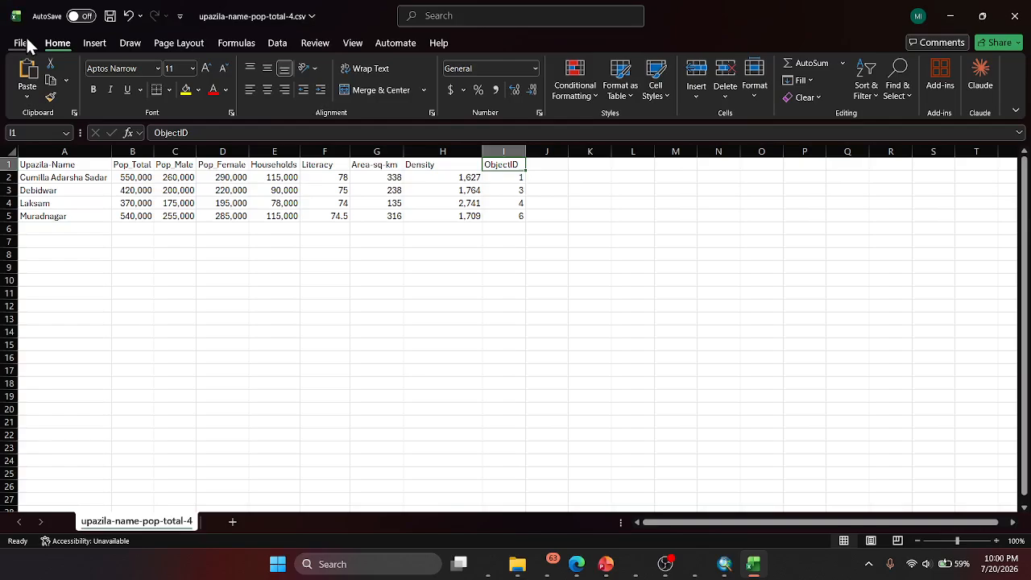
pyautogui.click(110, 15)
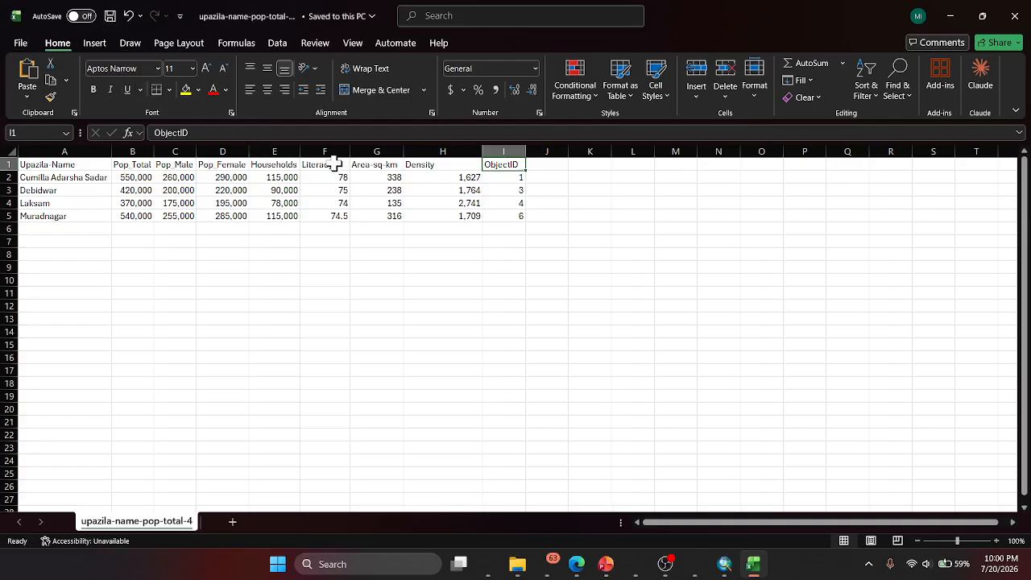
pyautogui.click(1016, 18)
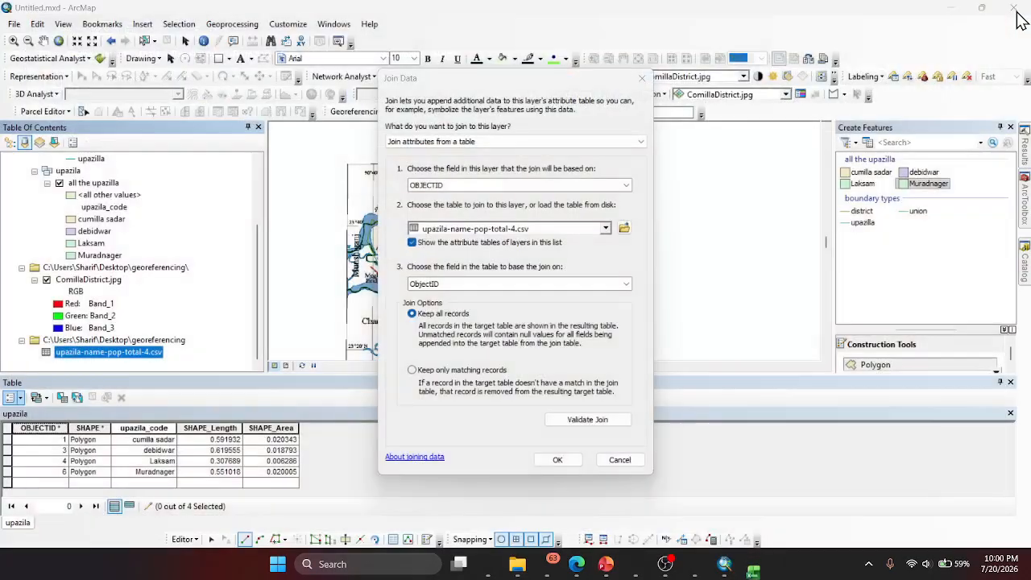
# - Dismiss the pending join and remove the upazila-name-pop-total-4.csv table from the map
pyautogui.click(649, 80)
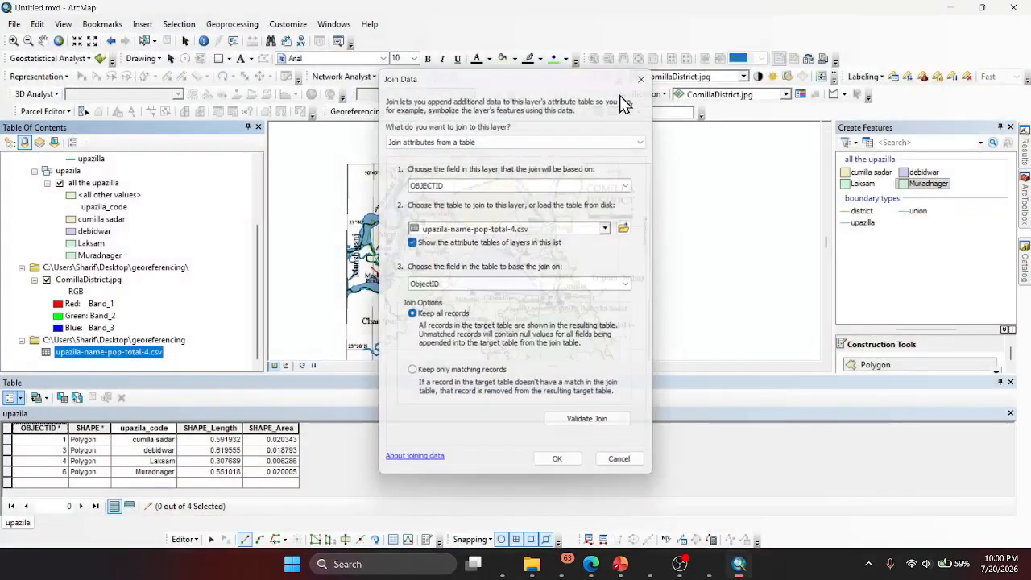
pyautogui.rightClick(122, 351)
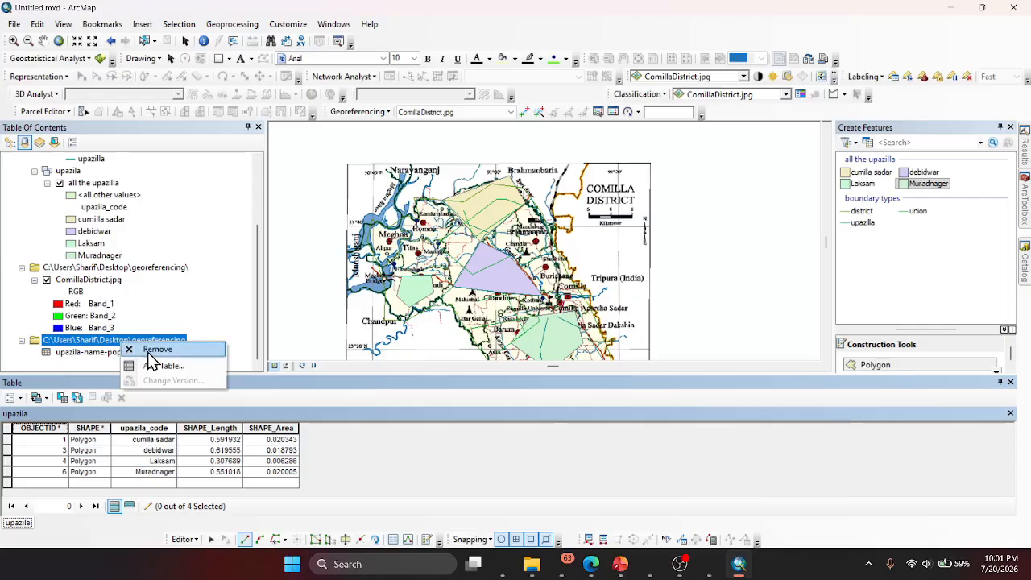
pyautogui.click(151, 352)
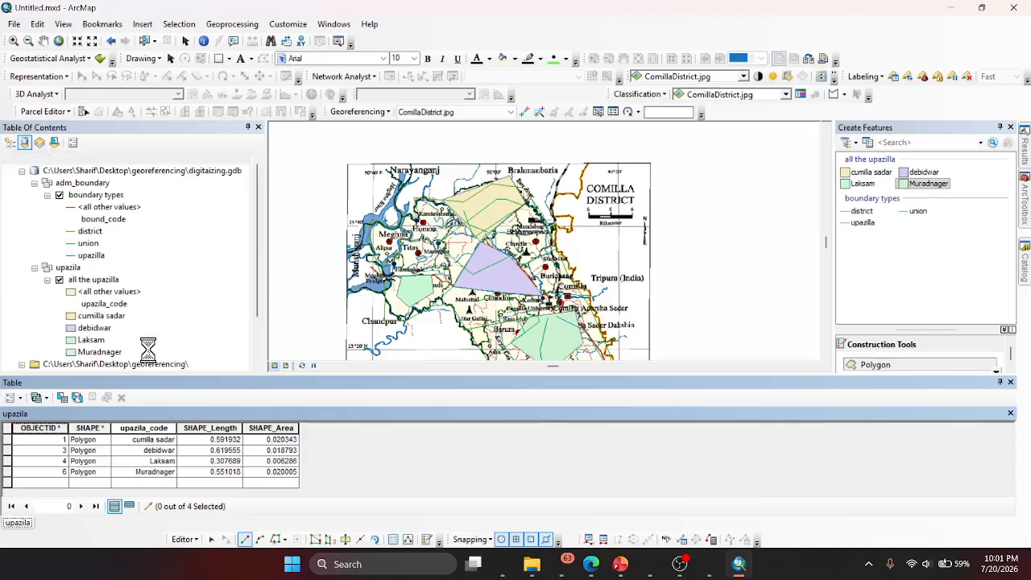
# - Refresh the Desktop\georeferencing folder in the Catalog and add upazila-name-pop-total-4.csv from it to the map again
pyautogui.click(1025, 258)
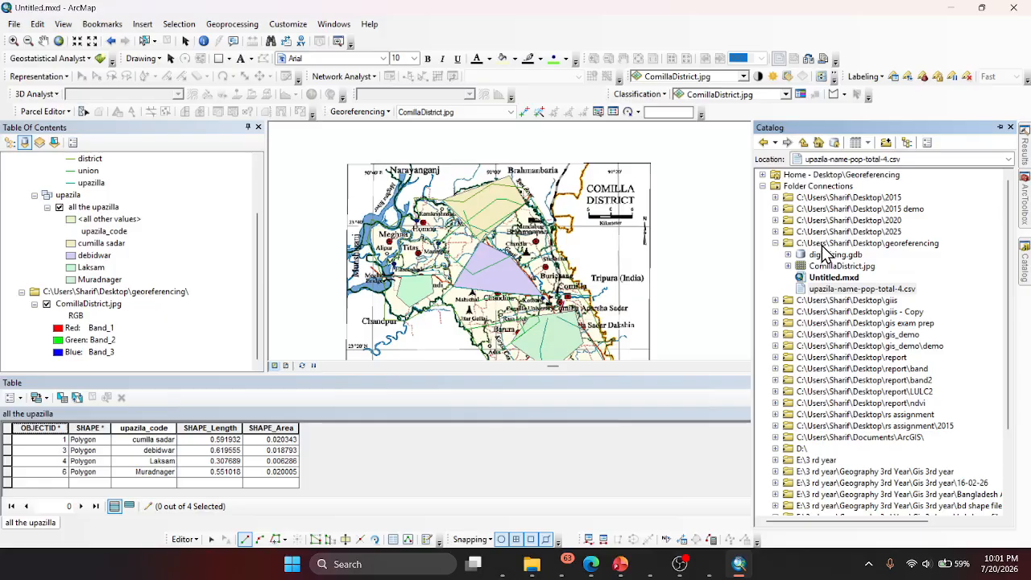
pyautogui.rightClick(823, 245)
pyautogui.click(866, 321)
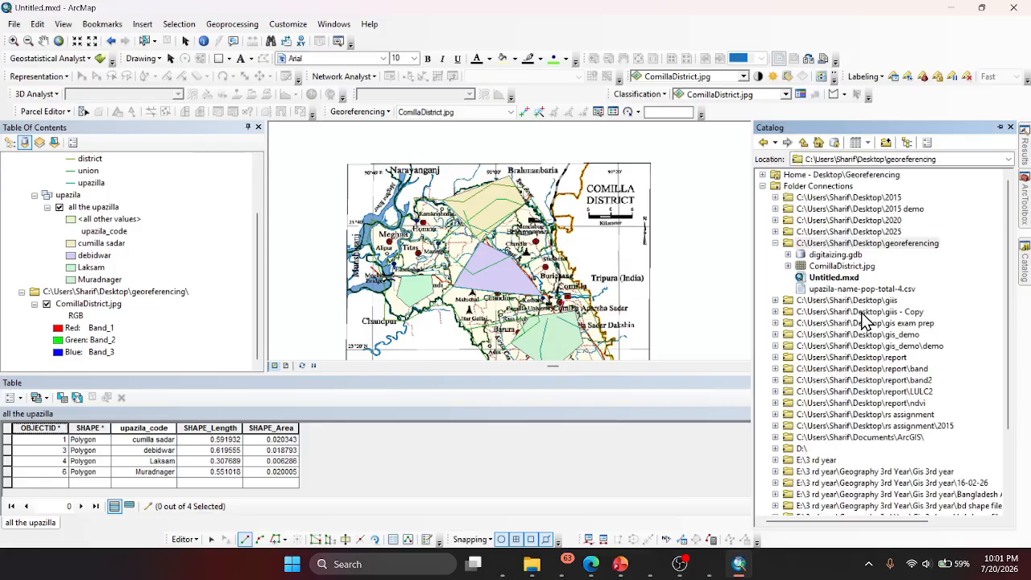
pyautogui.moveTo(856, 294); pyautogui.dragTo(104, 298)
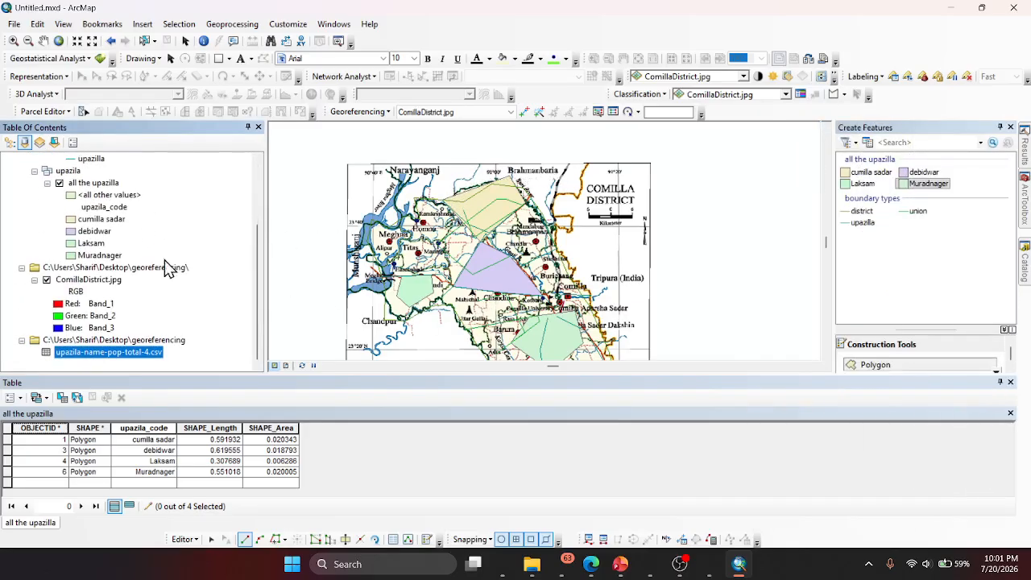
# - Set up an attribute join for the upazila polygon layer, matching its OBJECTID to ObjectID in upazila-name-pop-total-4.csv and keeping all records
pyautogui.click(22, 401)
pyautogui.moveTo(50, 271)
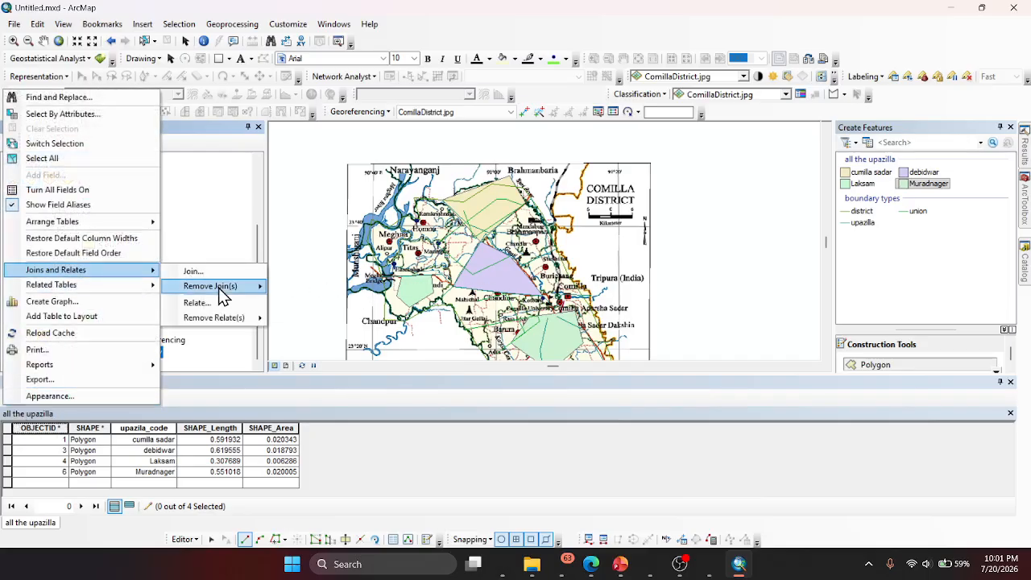
pyautogui.click(196, 272)
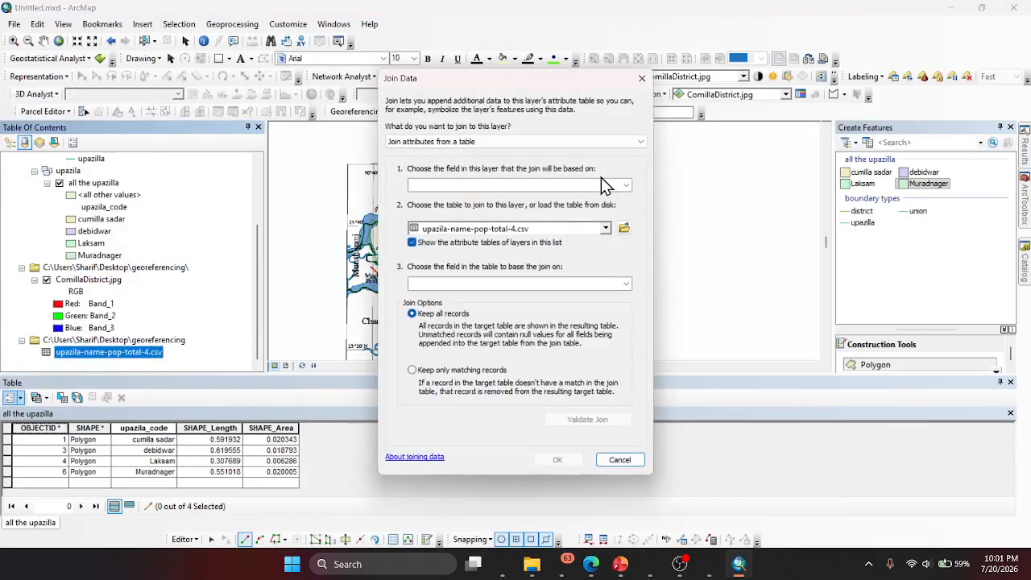
pyautogui.click(626, 185)
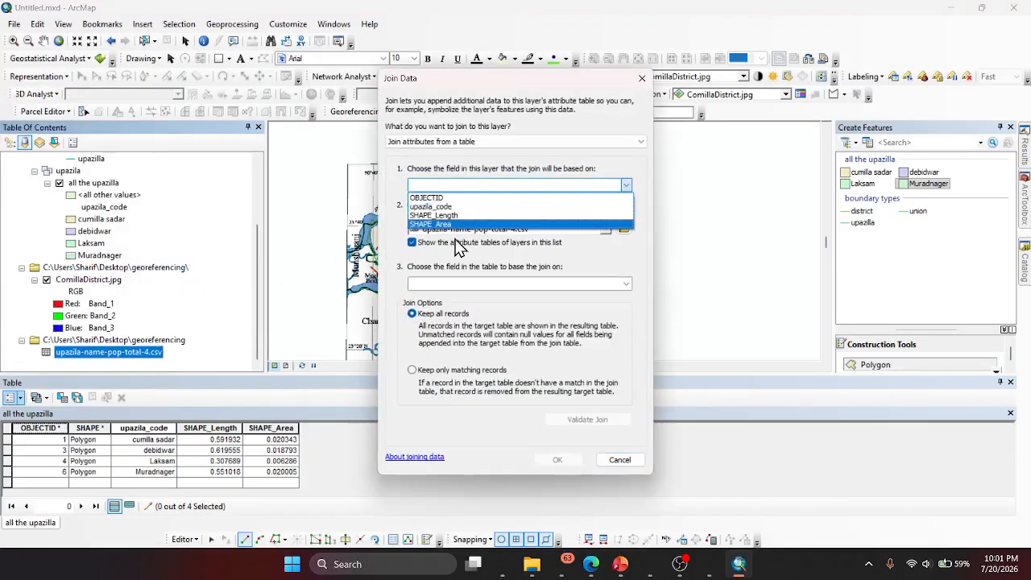
pyautogui.click(431, 198)
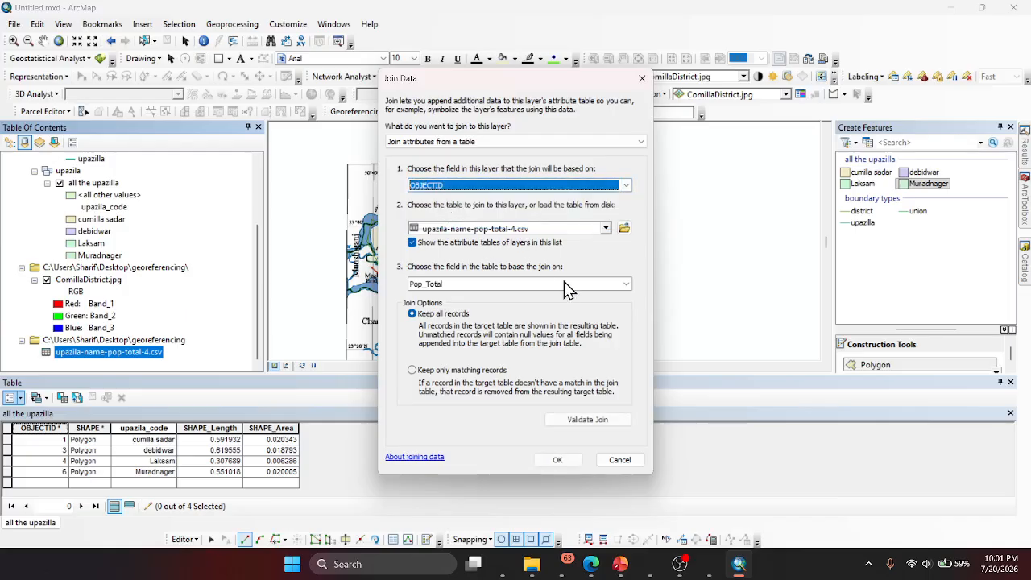
pyautogui.click(626, 284)
pyautogui.click(450, 357)
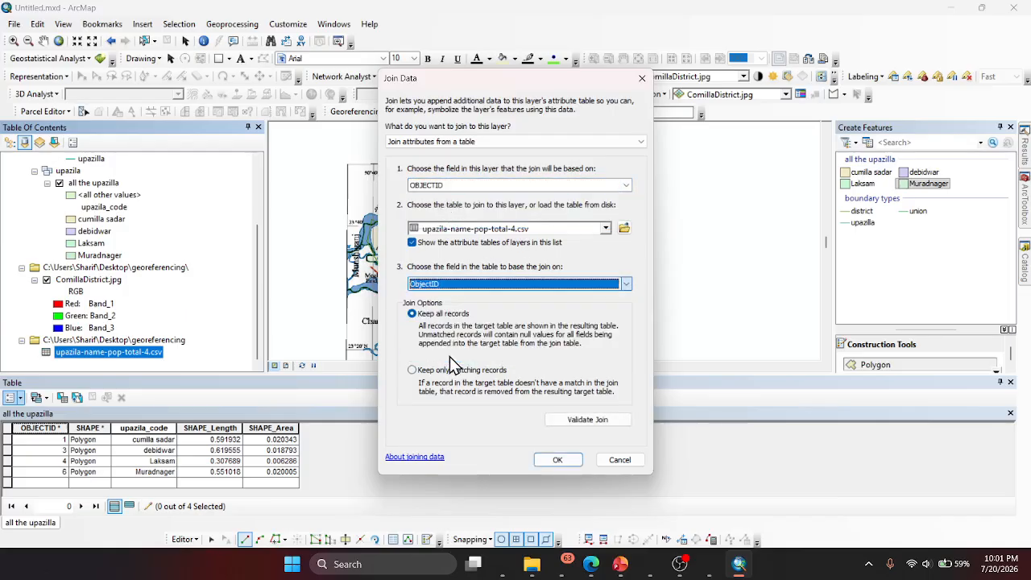
# - Validate the join and read through the validation report for invalid field names and matching records
pyautogui.click(566, 420)
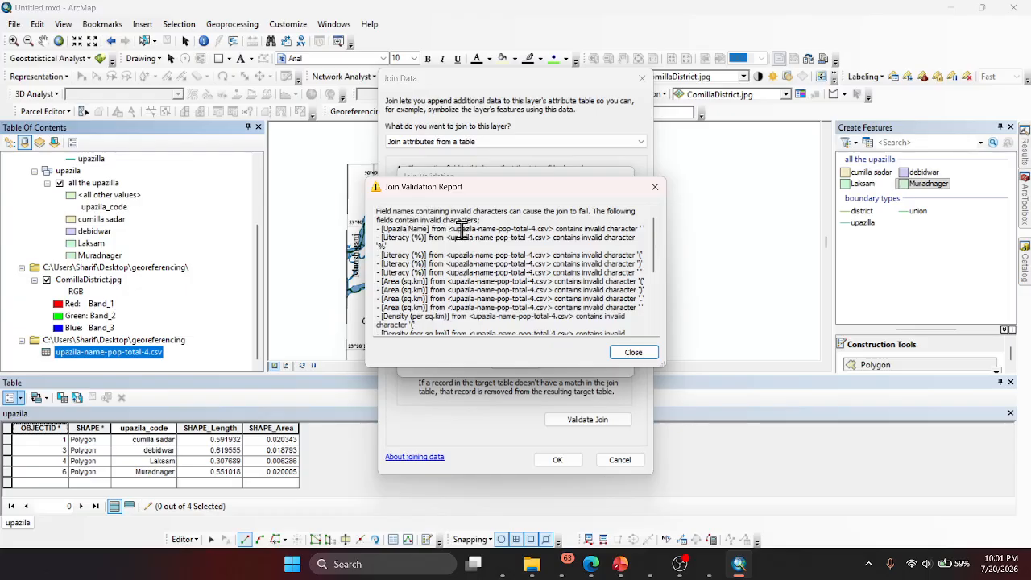
pyautogui.scroll(-5, 500, 302)
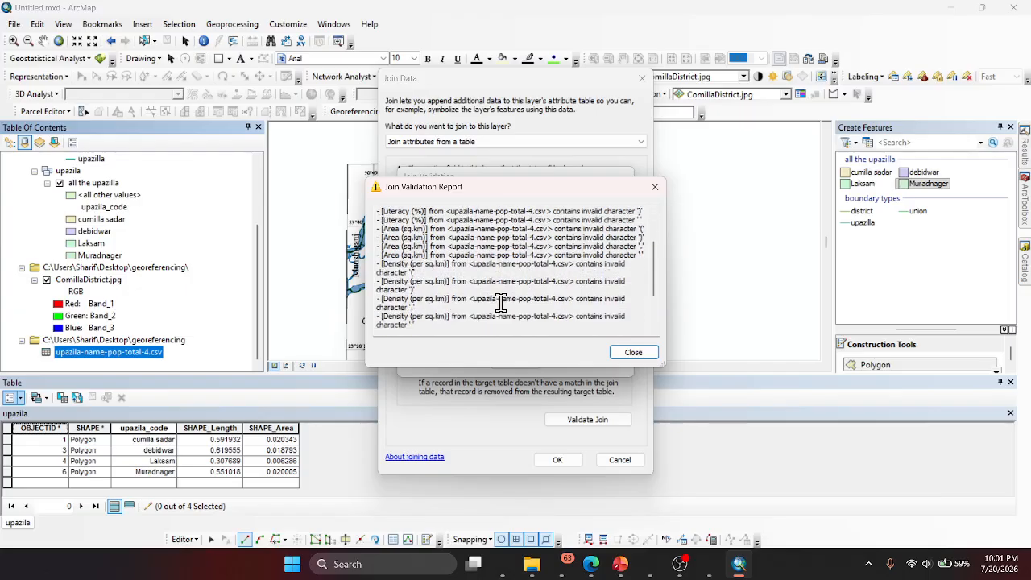
pyautogui.scroll(-1, 501, 302)
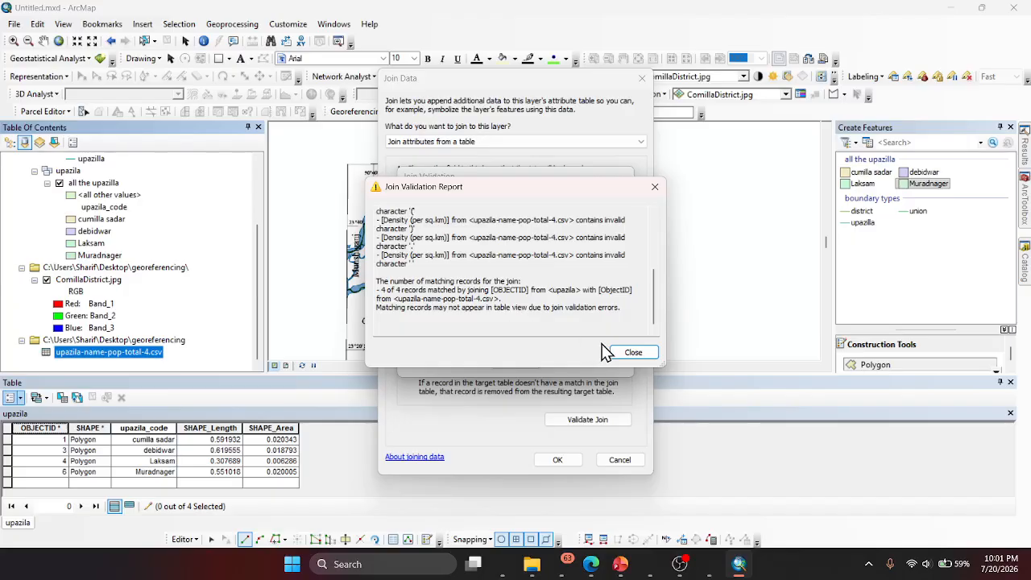
# - Close the validation report, apply the join to the upazila polygons, and check the census columns appended to the attribute table
pyautogui.click(628, 353)
pyautogui.click(569, 459)
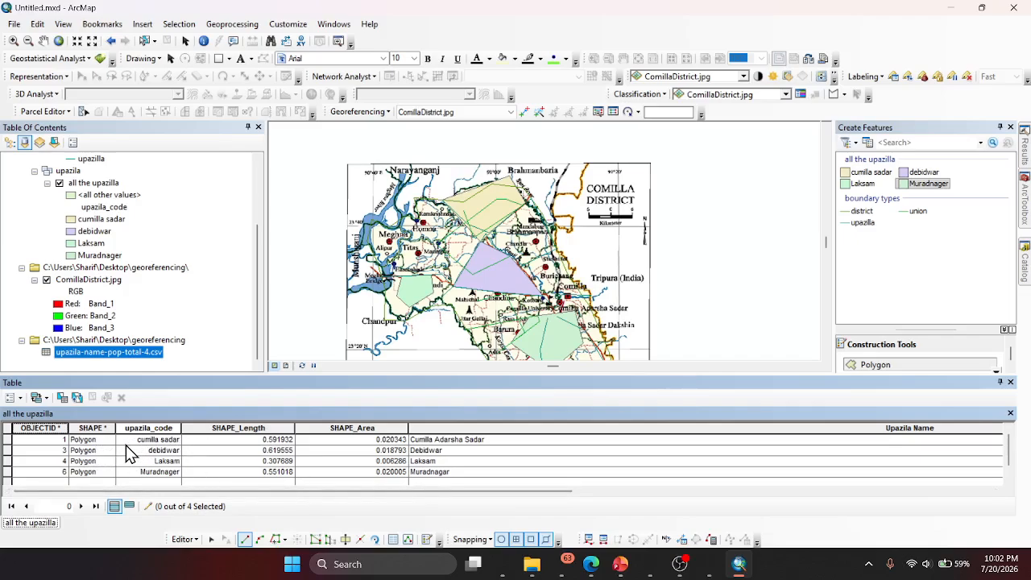
pyautogui.click(446, 441)
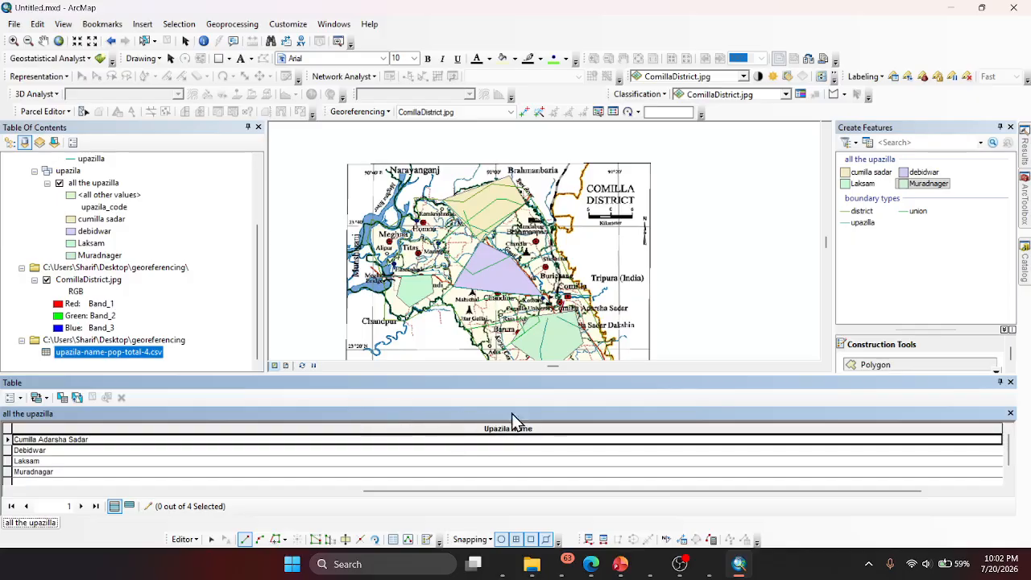
pyautogui.press('Tab')
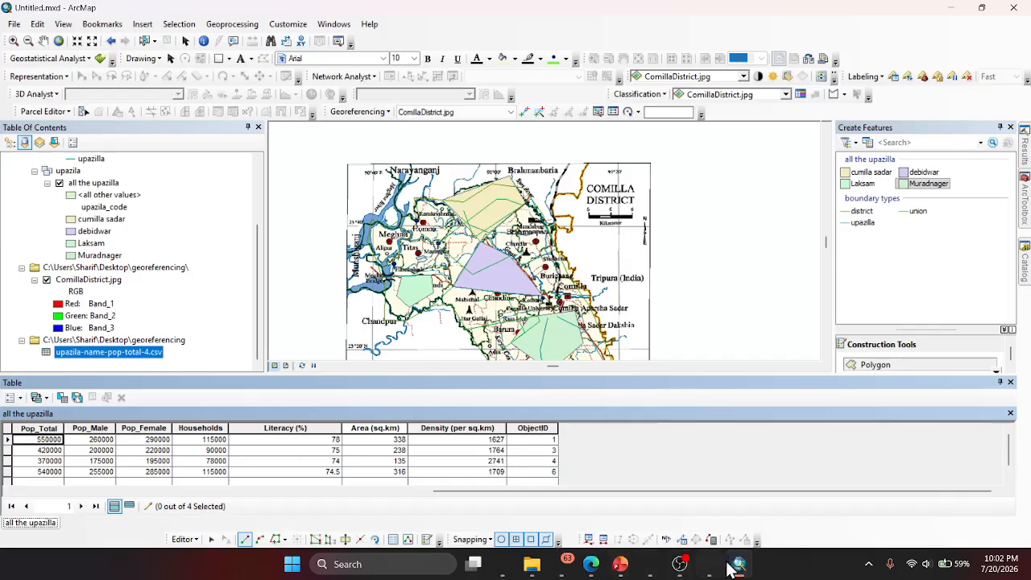
# - Open upazila-name-pop-total-4.csv from the georeferencing folder in Excel and compare its columns with the joined attribute table in ArcMap
pyautogui.moveTo(592, 570)
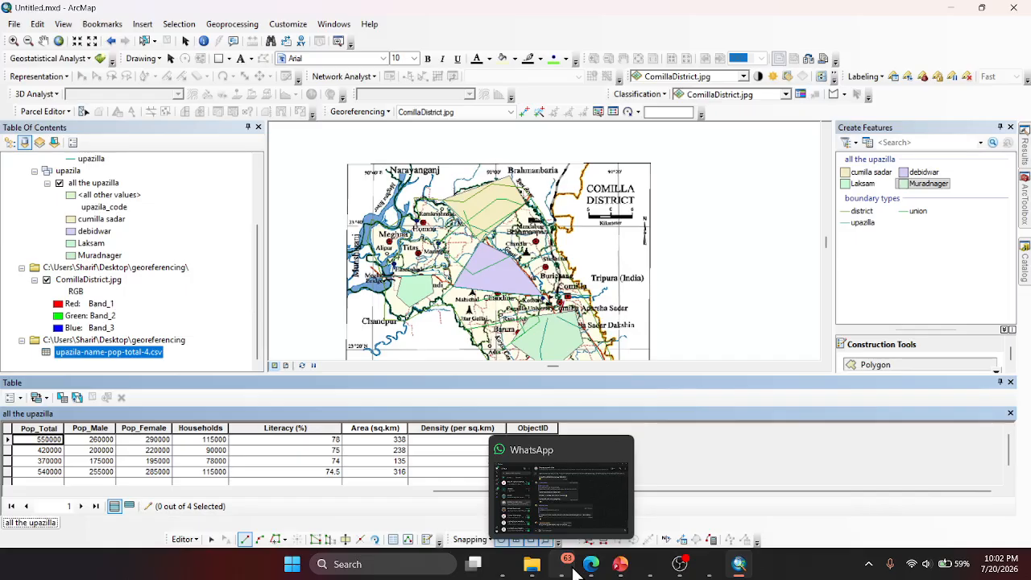
pyautogui.moveTo(531, 564)
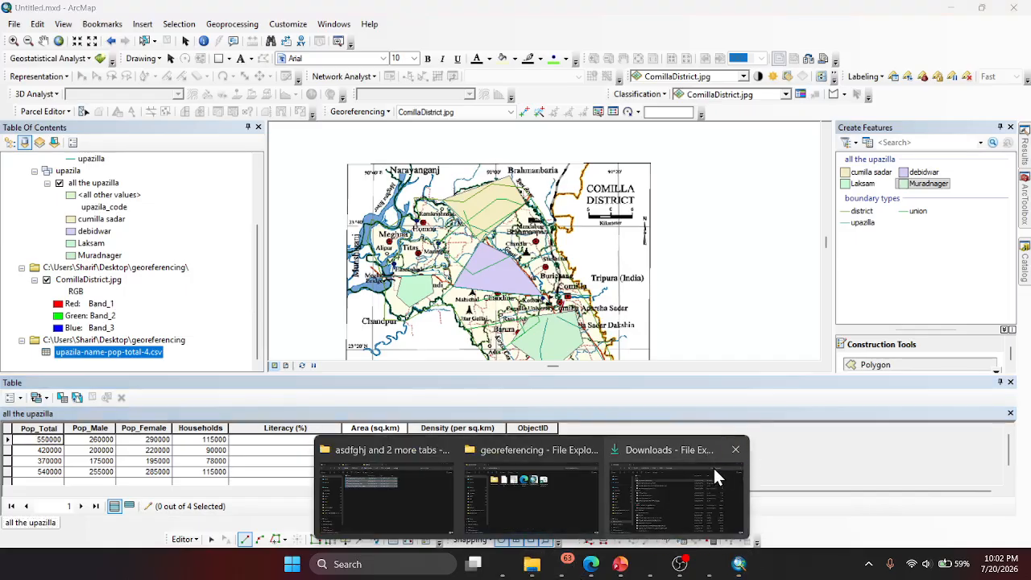
pyautogui.moveTo(713, 467)
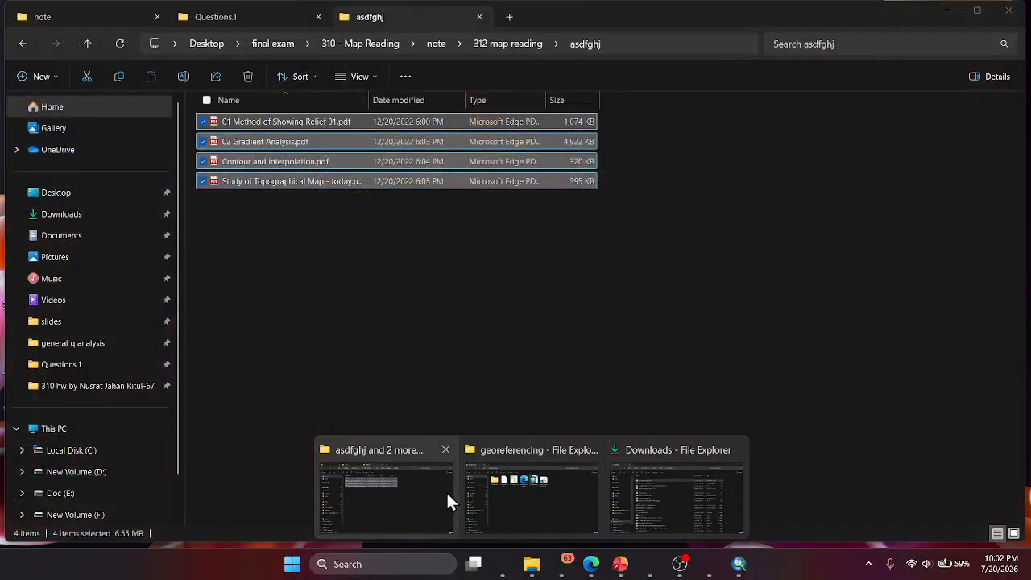
pyautogui.click(473, 500)
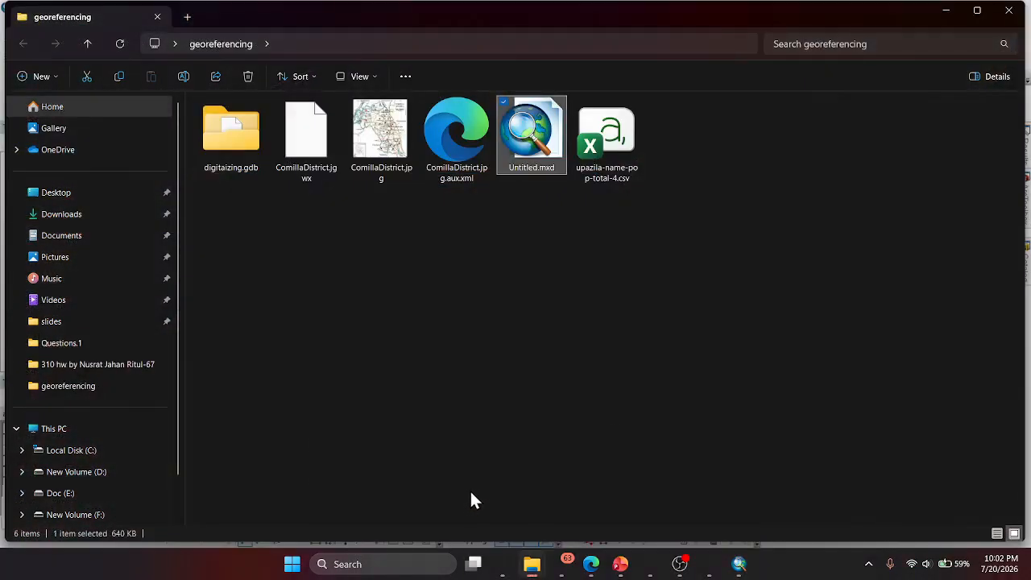
pyautogui.click(624, 132)
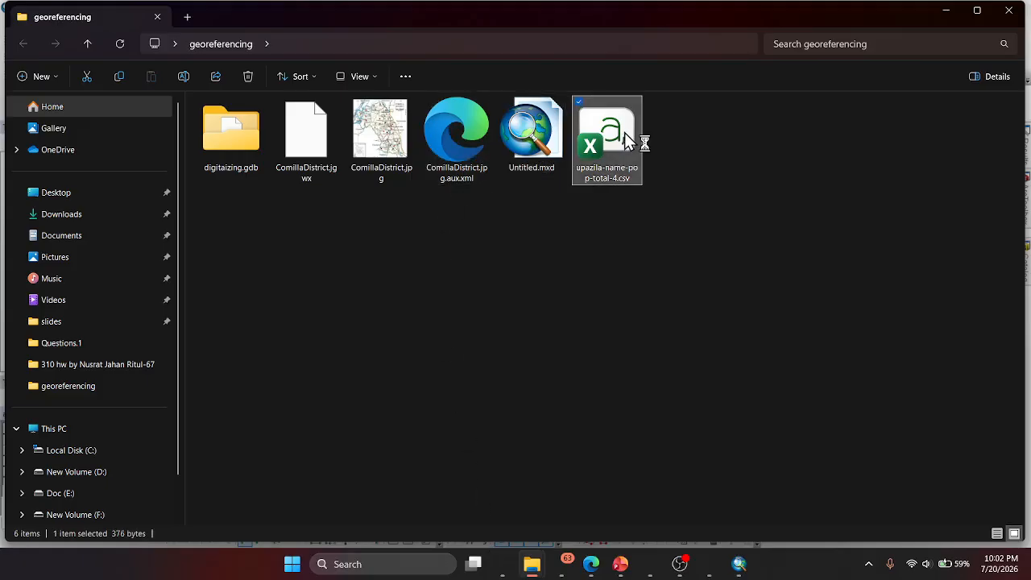
pyautogui.doubleClick(624, 132)
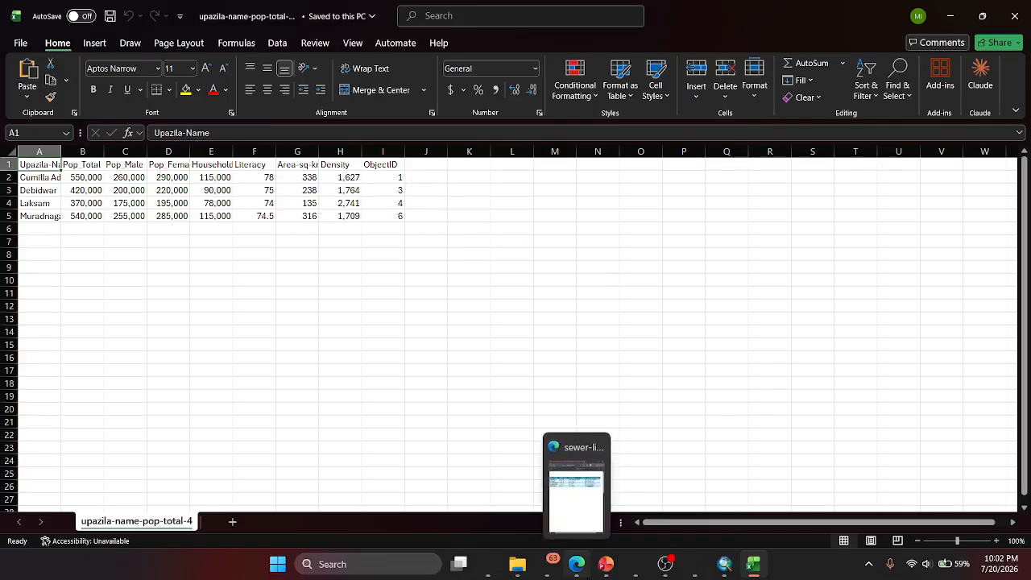
pyautogui.click(726, 566)
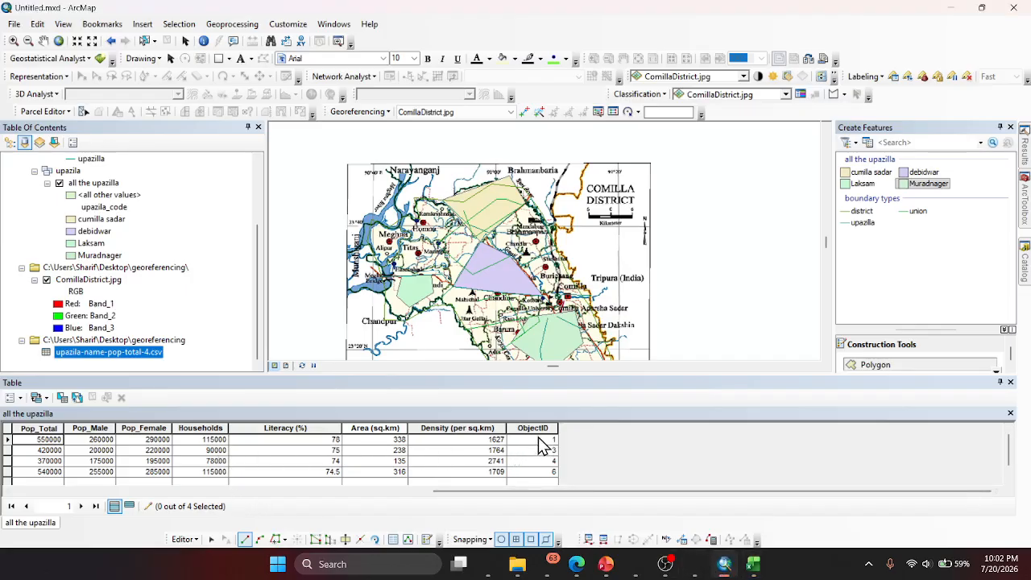
pyautogui.moveTo(536, 490); pyautogui.dragTo(371, 520)
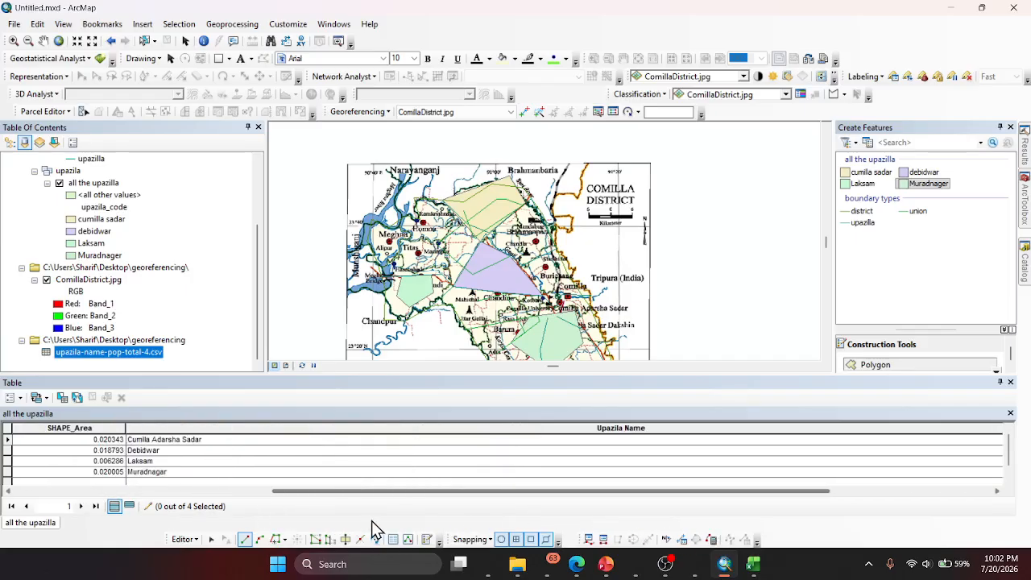
# - Switch to Copilot and look back through the conversation for the stepwise workflow on adding census data to the digitized layers
pyautogui.click(487, 563)
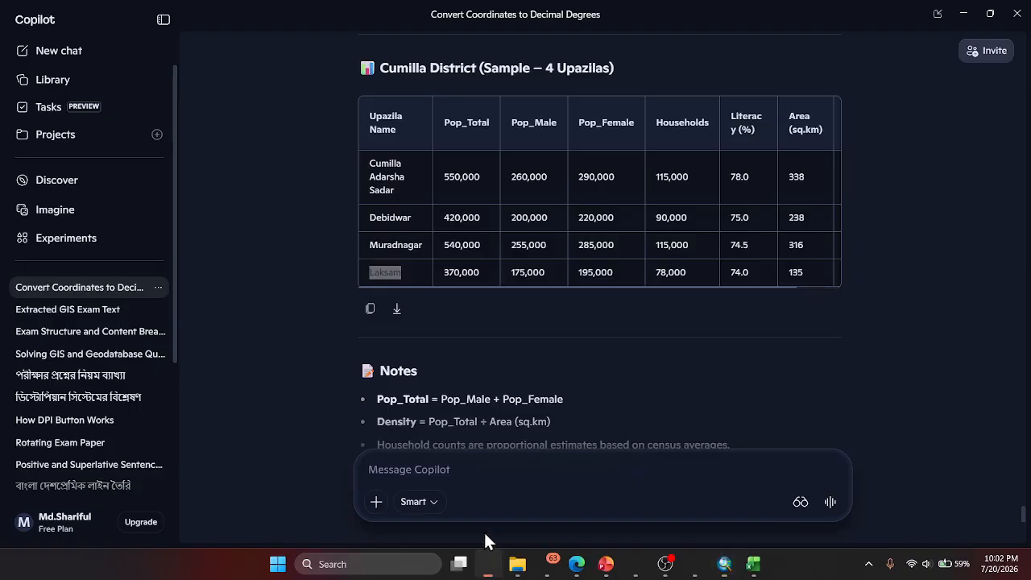
pyautogui.scroll(-3, 470, 343)
pyautogui.scroll(-15, 491, 366)
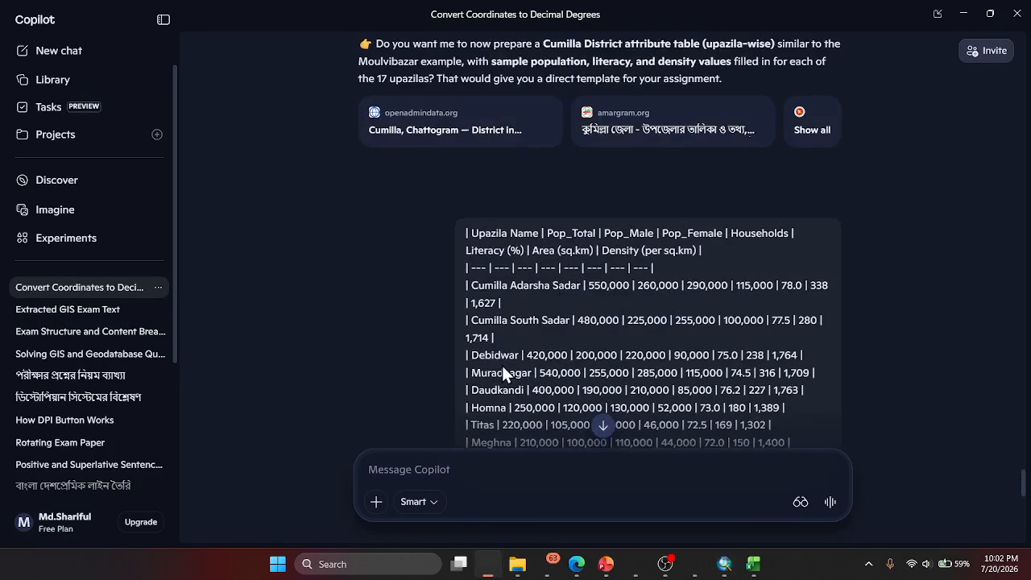
pyautogui.scroll(2, 502, 364)
pyautogui.scroll(-15, 501, 362)
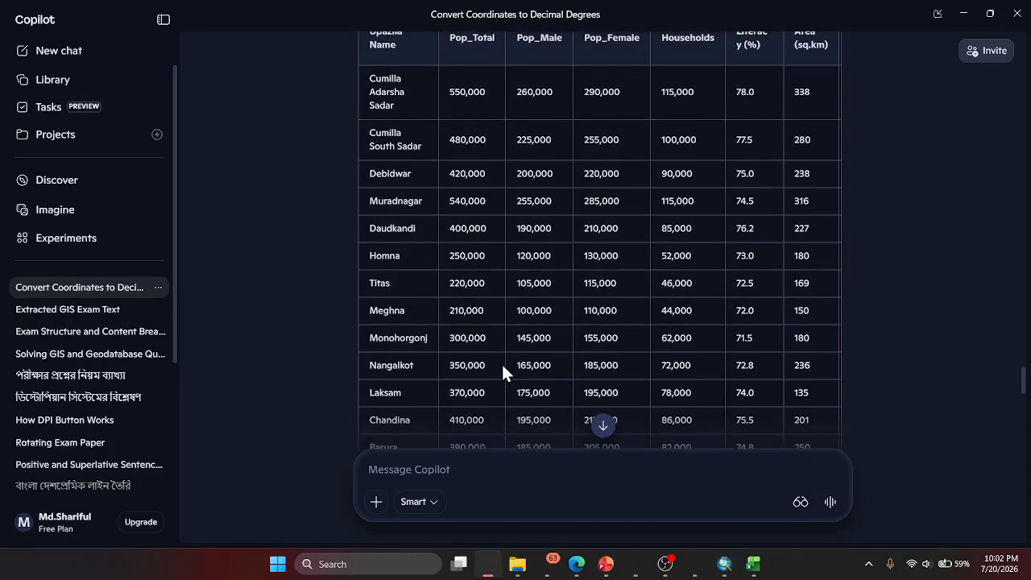
pyautogui.scroll(3, 502, 365)
pyautogui.scroll(4, 501, 364)
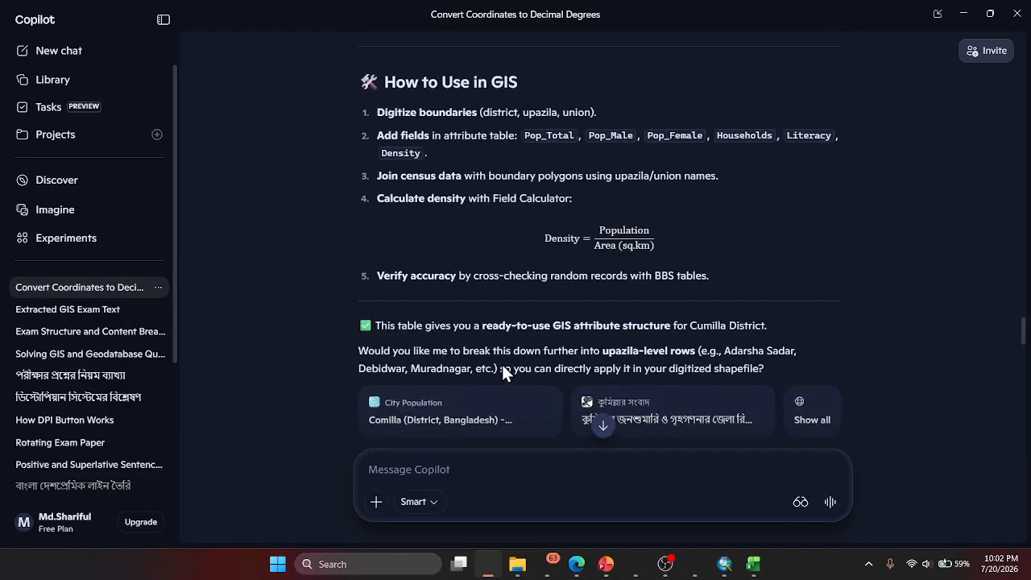
pyautogui.scroll(8, 502, 364)
pyautogui.scroll(-4, 507, 360)
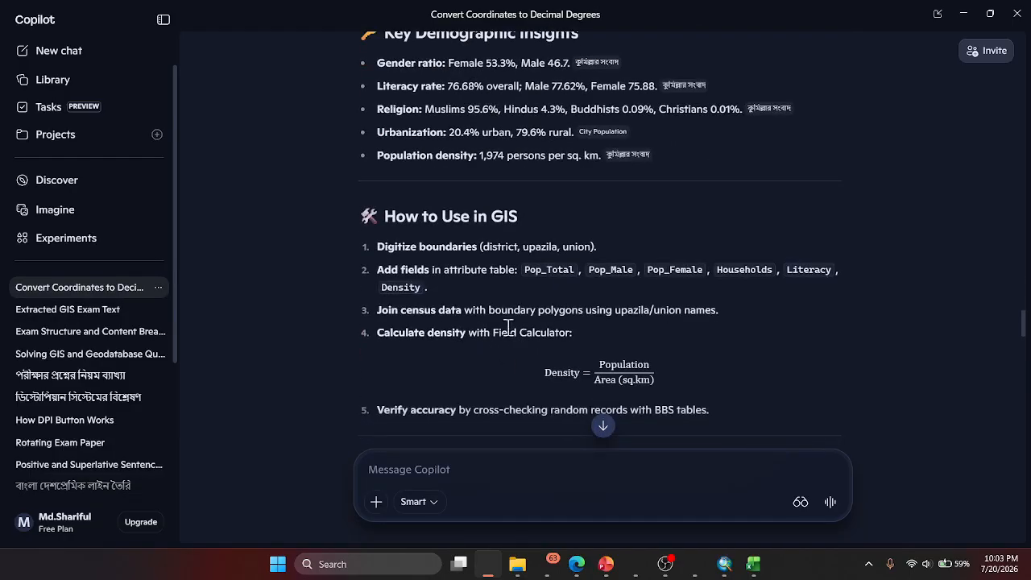
pyautogui.scroll(10, 574, 302)
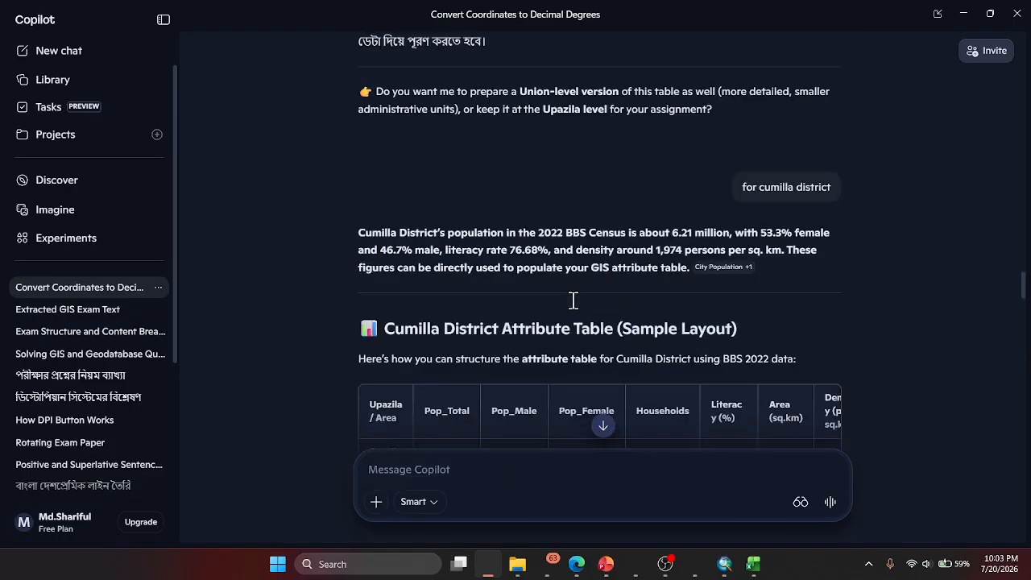
pyautogui.scroll(10, 572, 300)
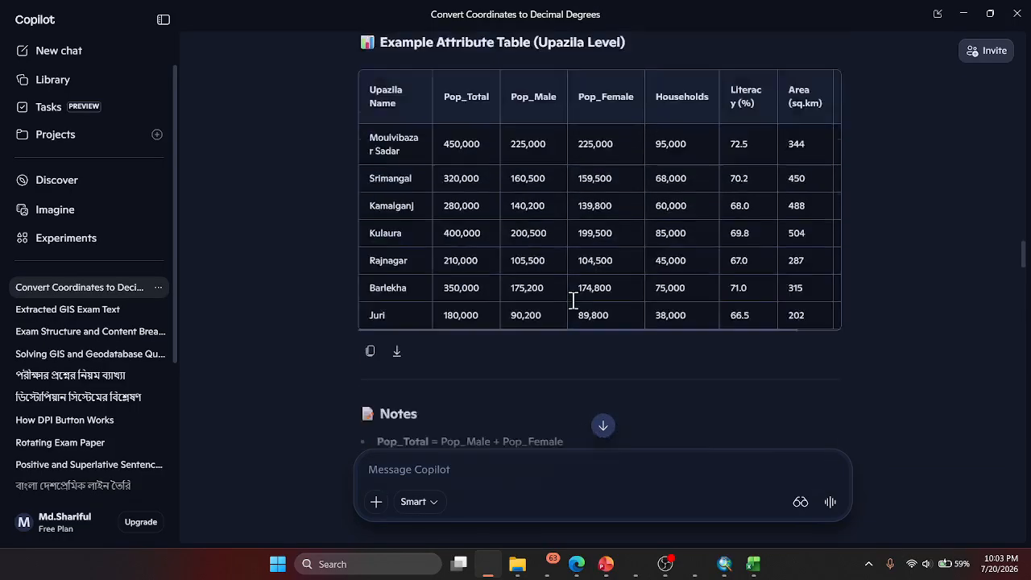
pyautogui.scroll(10, 572, 299)
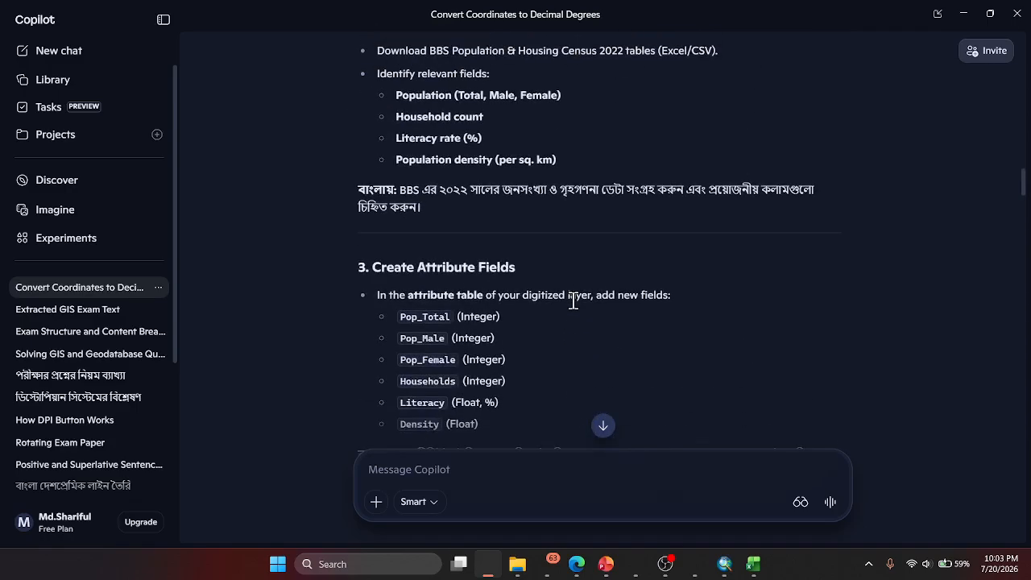
# - Read the workflow sections on preparing layers, collecting census data, creating attribute fields and joining census data
pyautogui.scroll(-3, 559, 310)
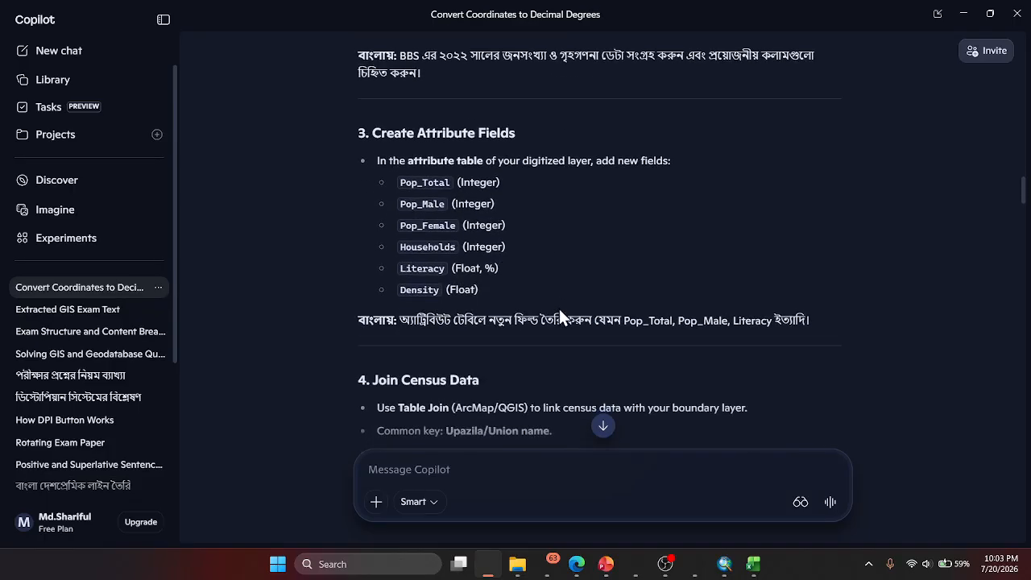
pyautogui.scroll(-1, 583, 329)
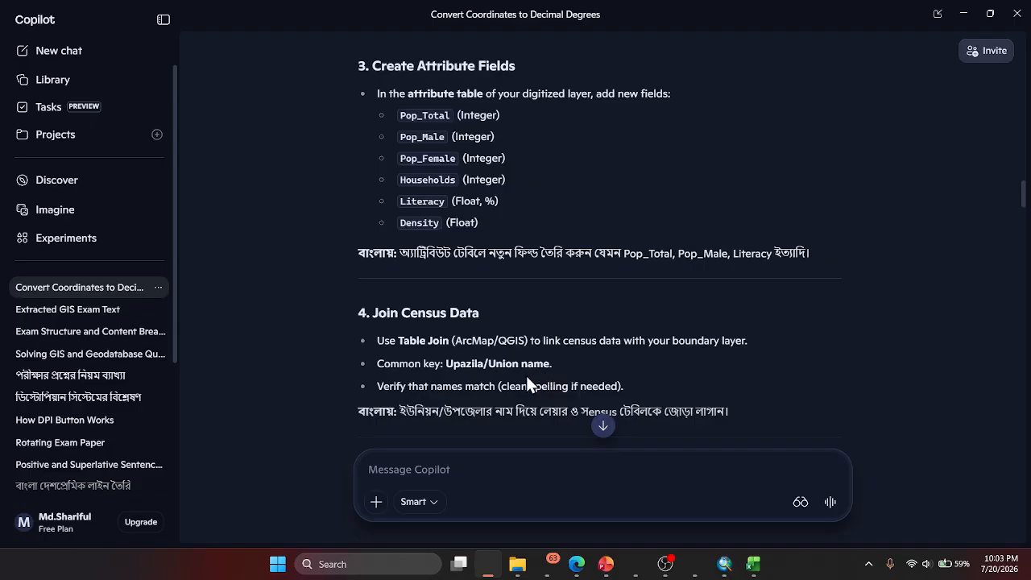
pyautogui.scroll(-3, 491, 393)
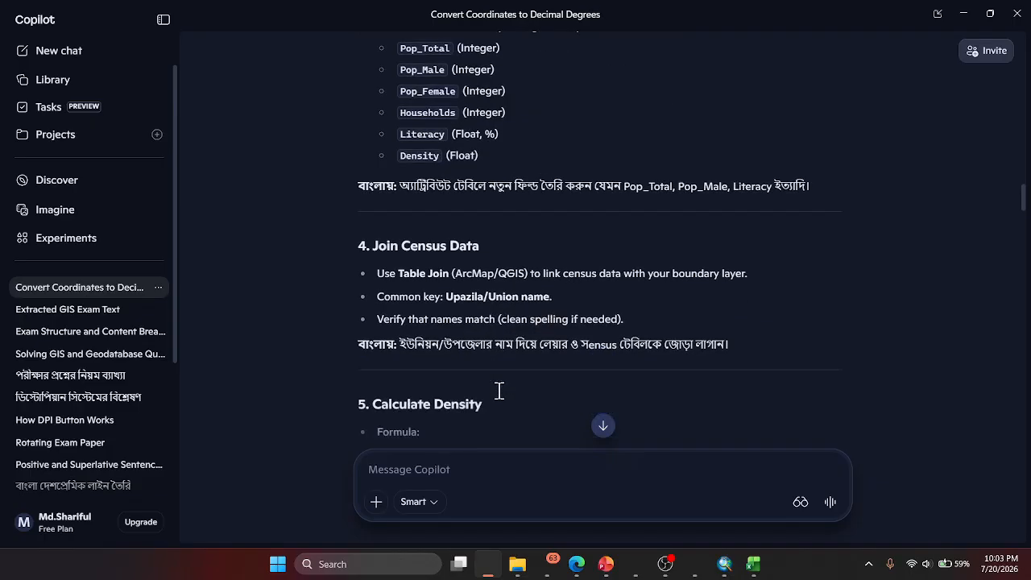
pyautogui.scroll(6, 499, 390)
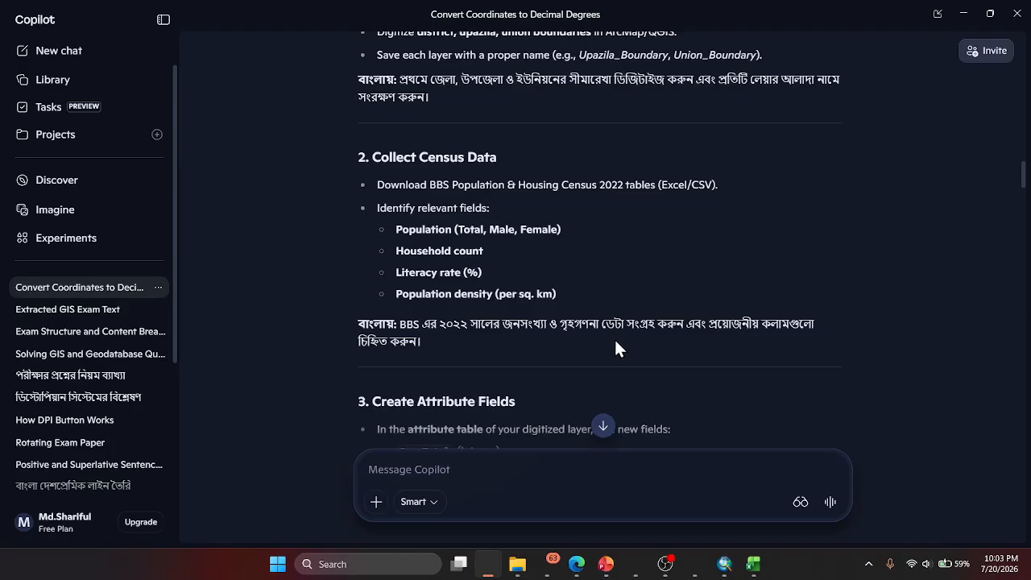
pyautogui.scroll(2, 608, 350)
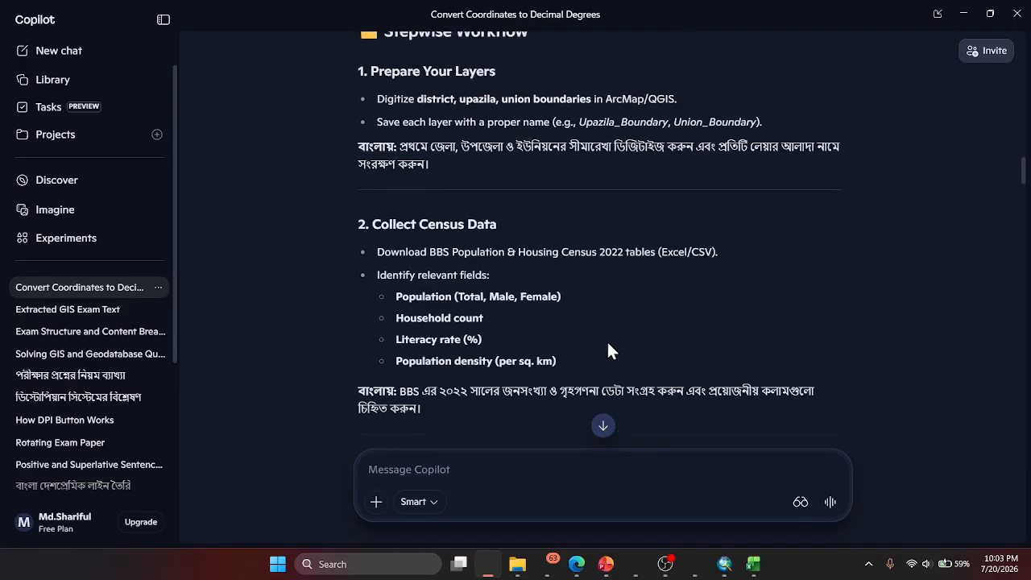
pyautogui.scroll(2, 608, 351)
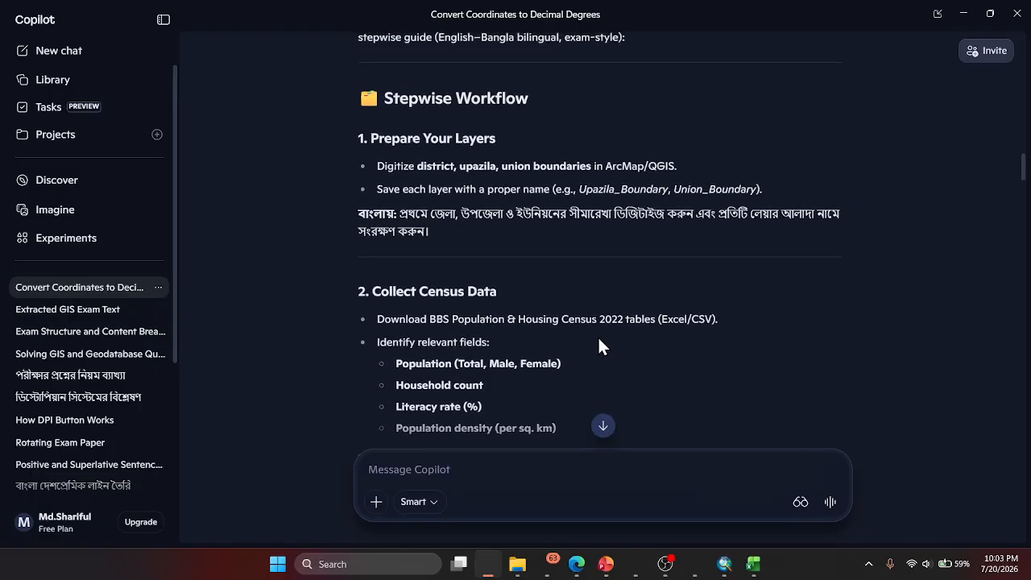
pyautogui.scroll(-2, 599, 333)
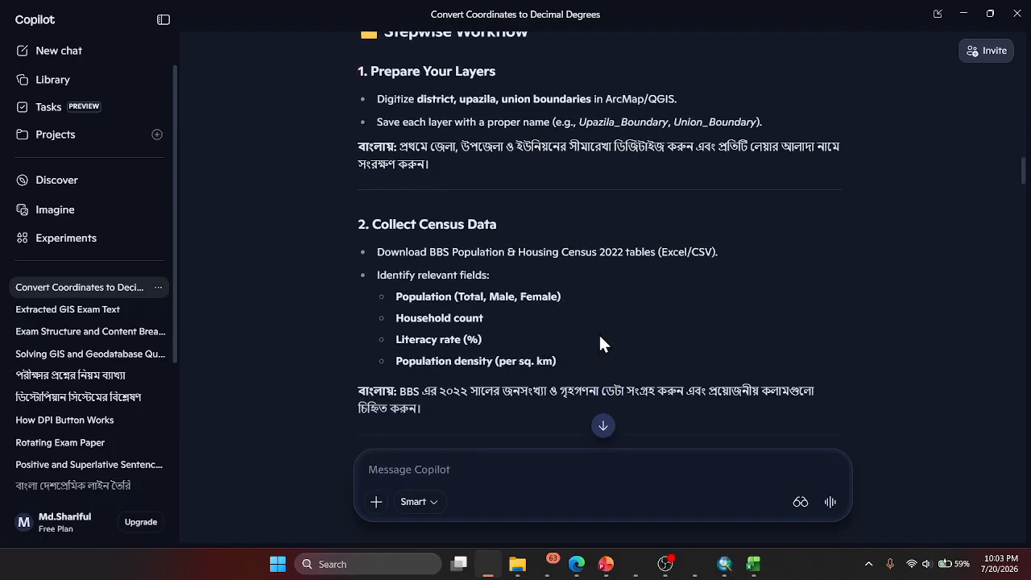
pyautogui.scroll(-4, 527, 285)
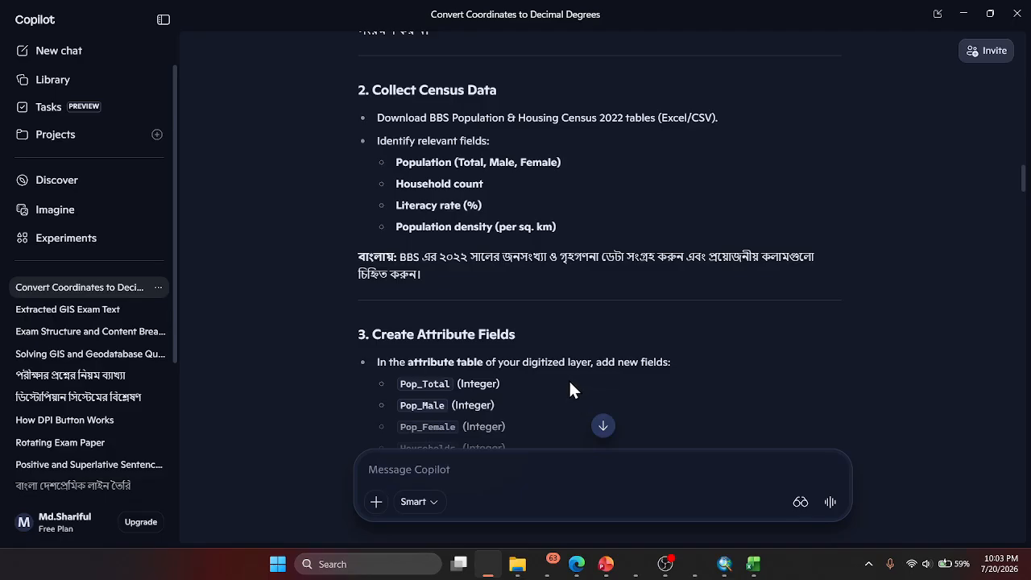
pyautogui.scroll(-1, 570, 381)
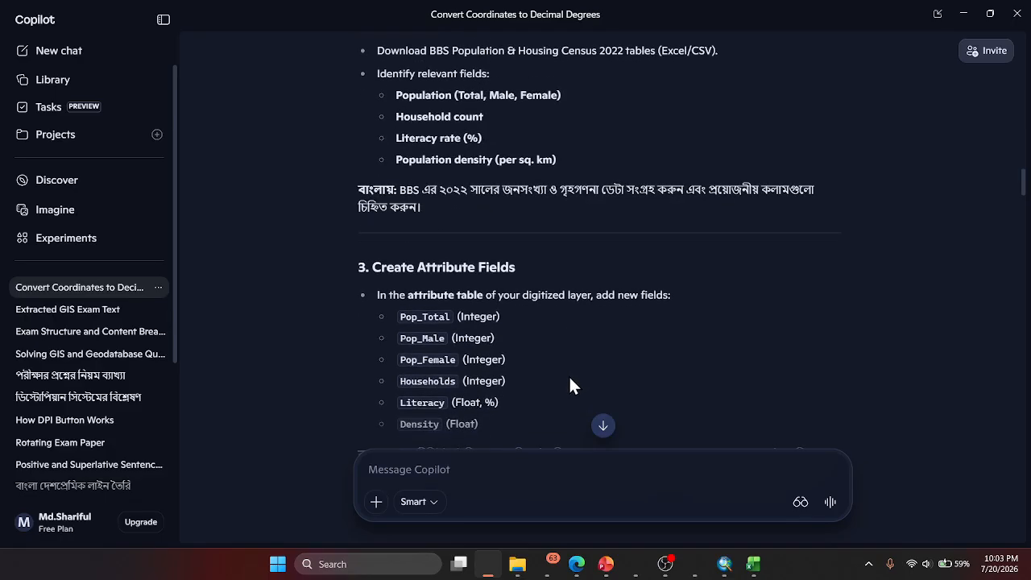
pyautogui.scroll(-2, 569, 382)
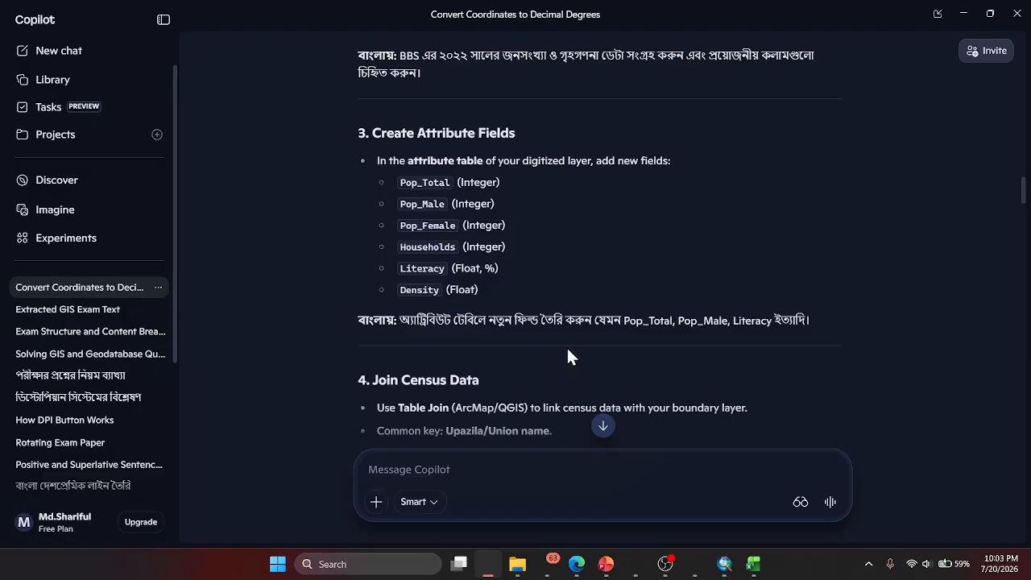
pyautogui.scroll(-1, 568, 340)
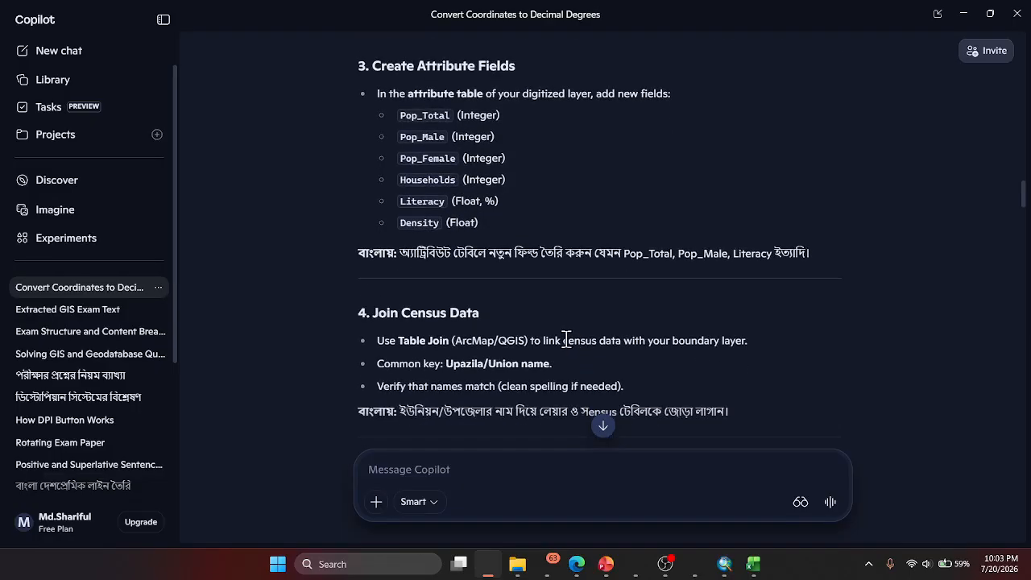